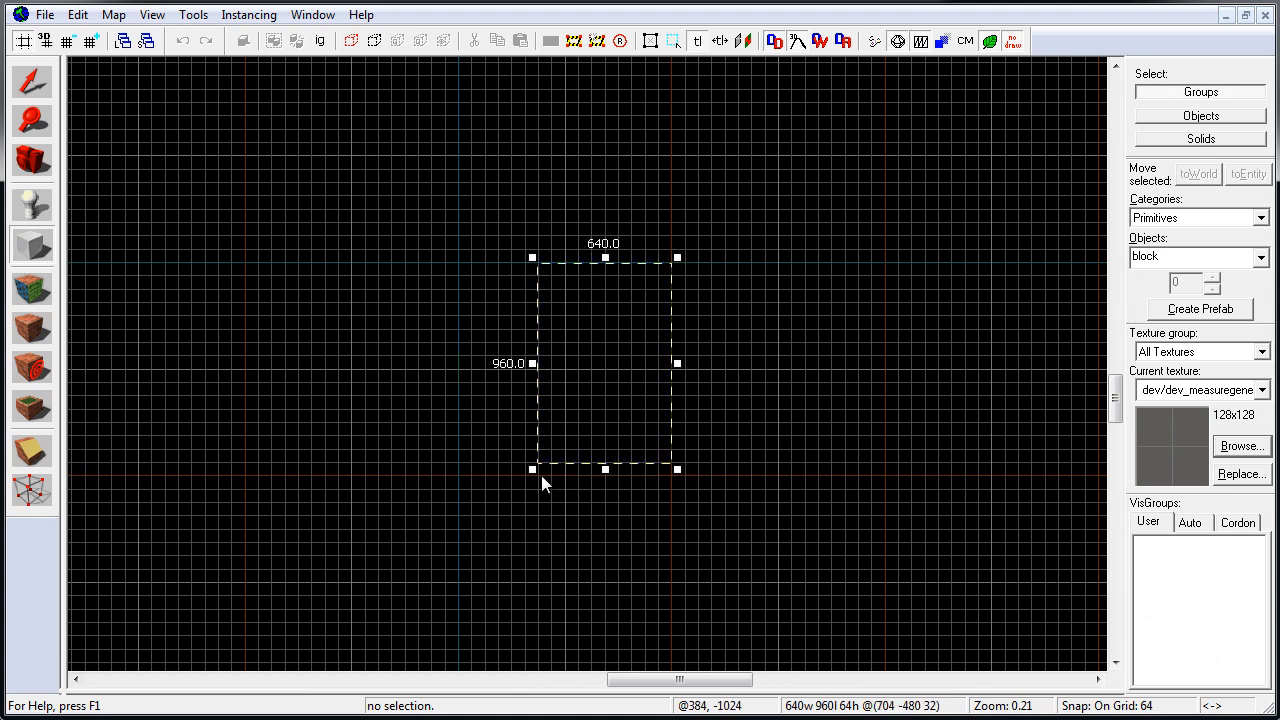
Create a floor block 512 wide, 768 long and 16 high.
{"action": "left_click_drag", "start_coordinate": [670, 449], "coordinate": [670, 423]}
{"action": "key", "text": "shift+z"}
{"action": "scroll", "coordinate": [1085, 498], "scroll_direction": "up", "scroll_amount": 5}
{"action": "key", "text": "bracketleft"}
{"action": "key", "text": "bracketleft"}
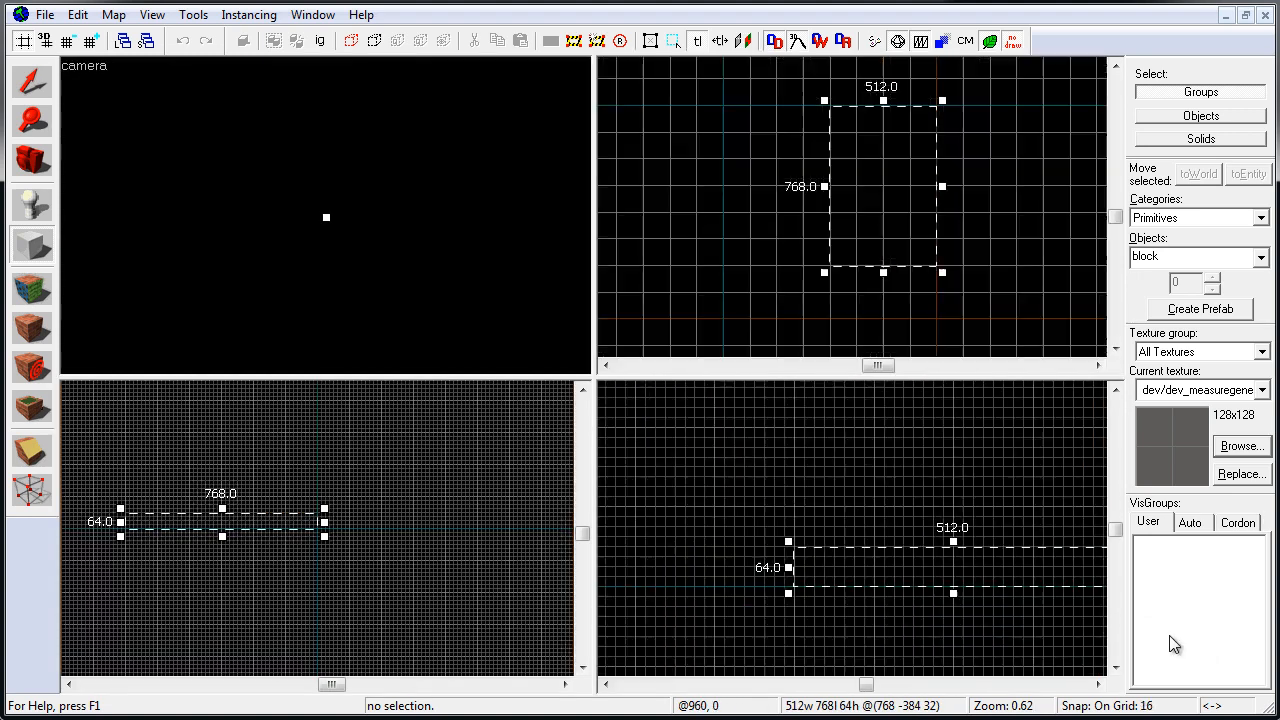
{"action": "scroll", "coordinate": [953, 567], "scroll_direction": "up", "scroll_amount": 2}
{"action": "left_click_drag", "start_coordinate": [953, 602], "coordinate": [956, 566]}
{"action": "key", "text": "Return"}
{"action": "key", "text": "shift+z"}
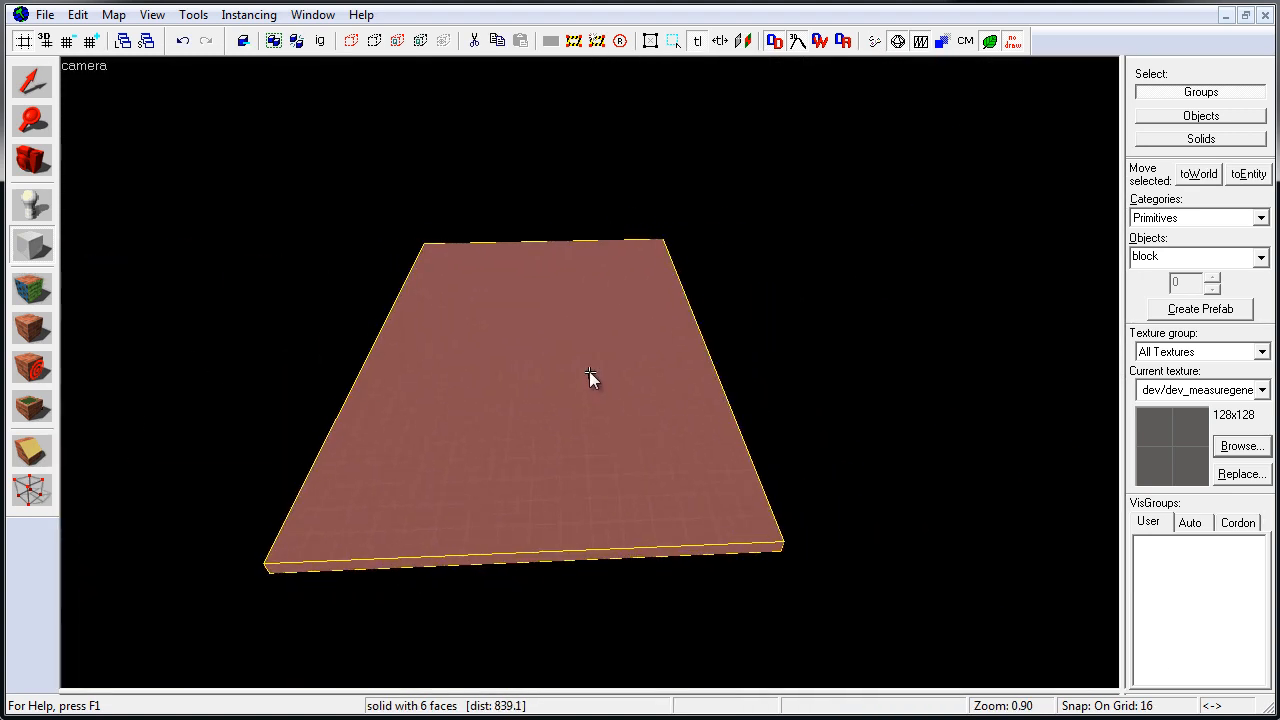
Place an info_player_terrorist entity on the middle of the new floor.
{"action": "key", "text": "shift+e"}
{"action": "left_click", "coordinate": [590, 372]}
{"action": "key", "text": "w"}
{"action": "key", "text": "z"}
{"action": "key", "text": "shift+z"}
{"action": "scroll", "coordinate": [896, 190], "scroll_direction": "up", "scroll_amount": 9}
{"action": "key", "text": "z"}
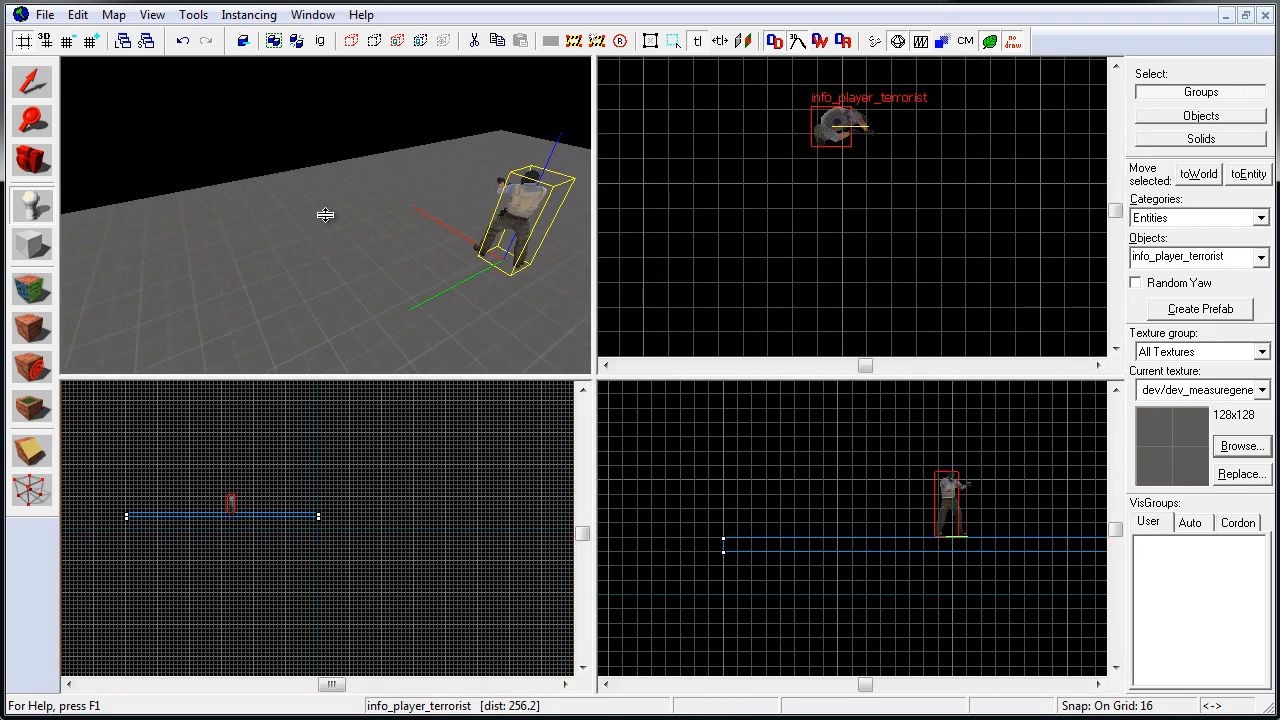
{"action": "key", "text": "s"}
{"action": "key", "text": "z"}
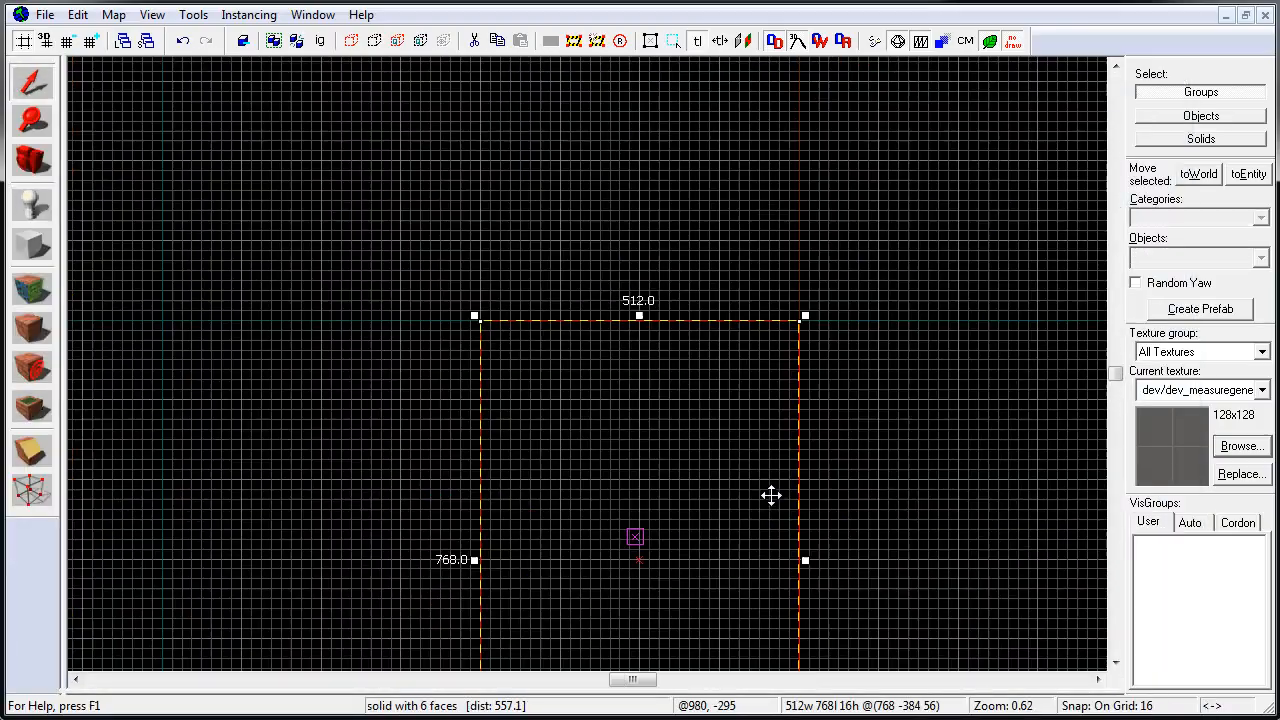
Clone the floor block to its north side and shrink the copy to 256 wide by 512 long.
{"action": "scroll", "coordinate": [586, 374], "scroll_direction": "down", "scroll_amount": 2}
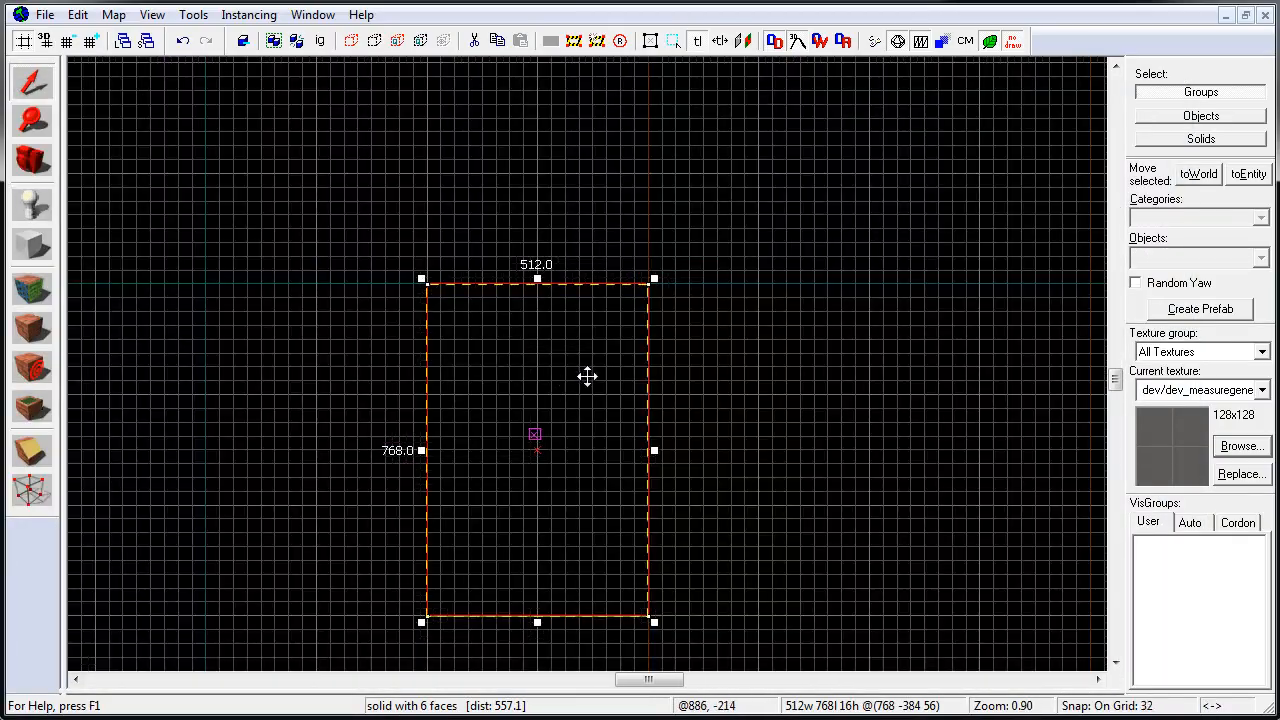
{"action": "scroll", "coordinate": [586, 374], "scroll_direction": "down", "scroll_amount": 2}
{"action": "left_click_drag", "start_coordinate": [580, 495], "coordinate": [580, 267]}
{"action": "left_click_drag", "start_coordinate": [566, 224], "coordinate": [567, 226]}
{"action": "middle_click_drag", "start_coordinate": [874, 528], "coordinate": [758, 373]}
Clone the 256 by 512 block to the east side of the first floor and resize the copy to 1280 by 352.
{"action": "left_click_drag", "start_coordinate": [498, 174], "coordinate": [584, 328], "text": "shift"}
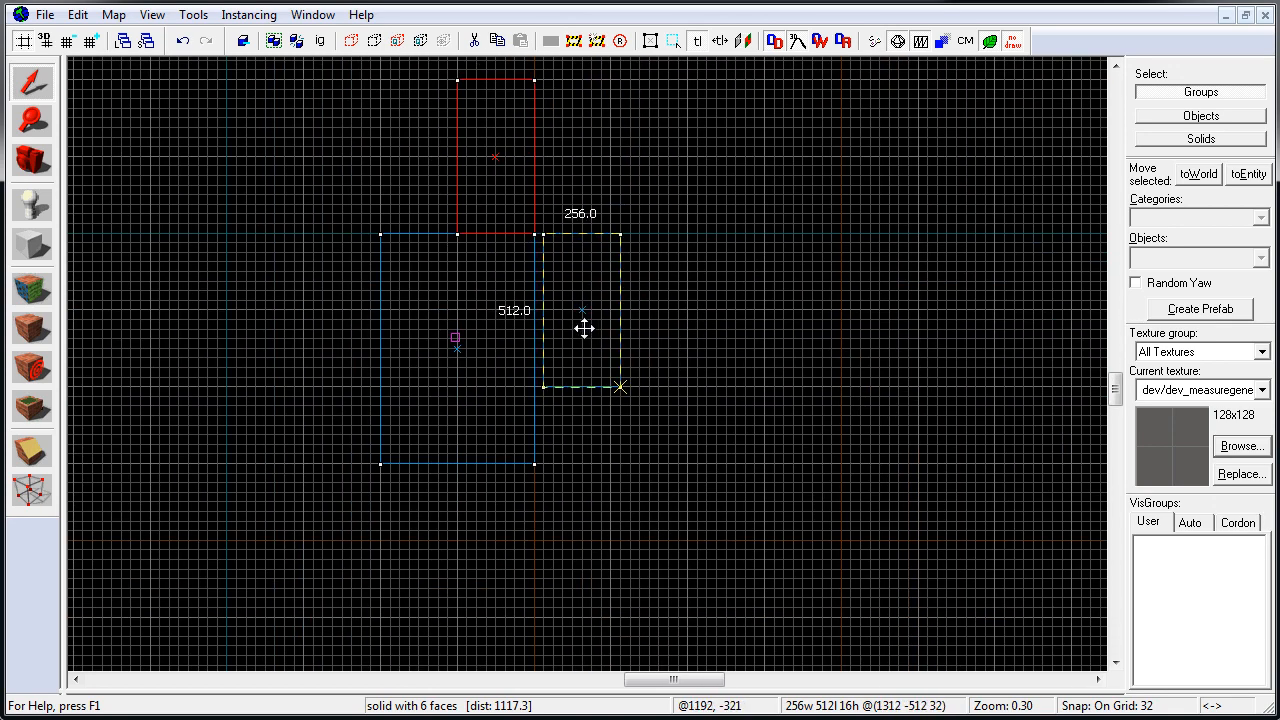
{"action": "left_click_drag", "start_coordinate": [926, 343], "coordinate": [926, 343]}
{"action": "middle_click_drag", "start_coordinate": [926, 343], "coordinate": [940, 388]}
{"action": "left_click_drag", "start_coordinate": [740, 331], "coordinate": [740, 302]}
{"action": "left_click_drag", "start_coordinate": [490, 279], "coordinate": [490, 252]}
{"action": "key", "text": "Escape"}
Resize the north corridor block to 192 wide by 672 long and deselect it.
{"action": "middle_click_drag", "start_coordinate": [791, 402], "coordinate": [654, 546]}
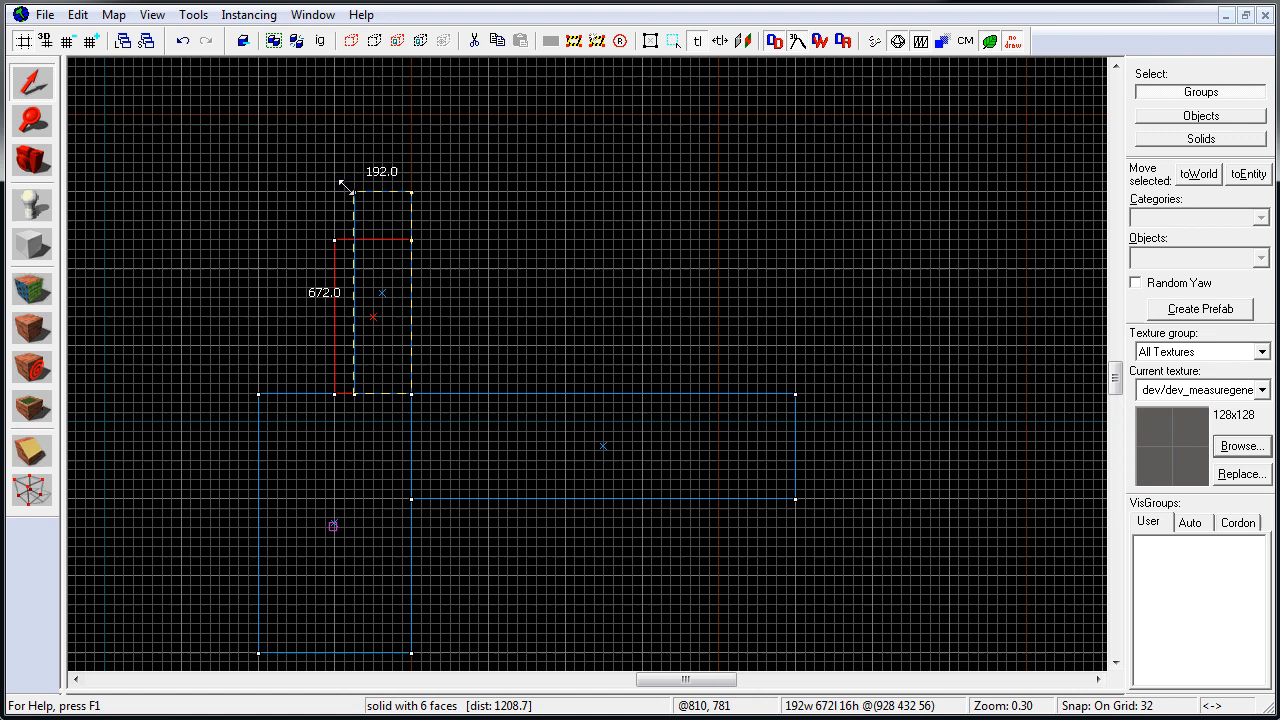
{"action": "left_click_drag", "start_coordinate": [346, 187], "coordinate": [346, 187]}
{"action": "key", "text": "Escape"}
{"action": "middle_click_drag", "start_coordinate": [598, 443], "coordinate": [548, 398]}
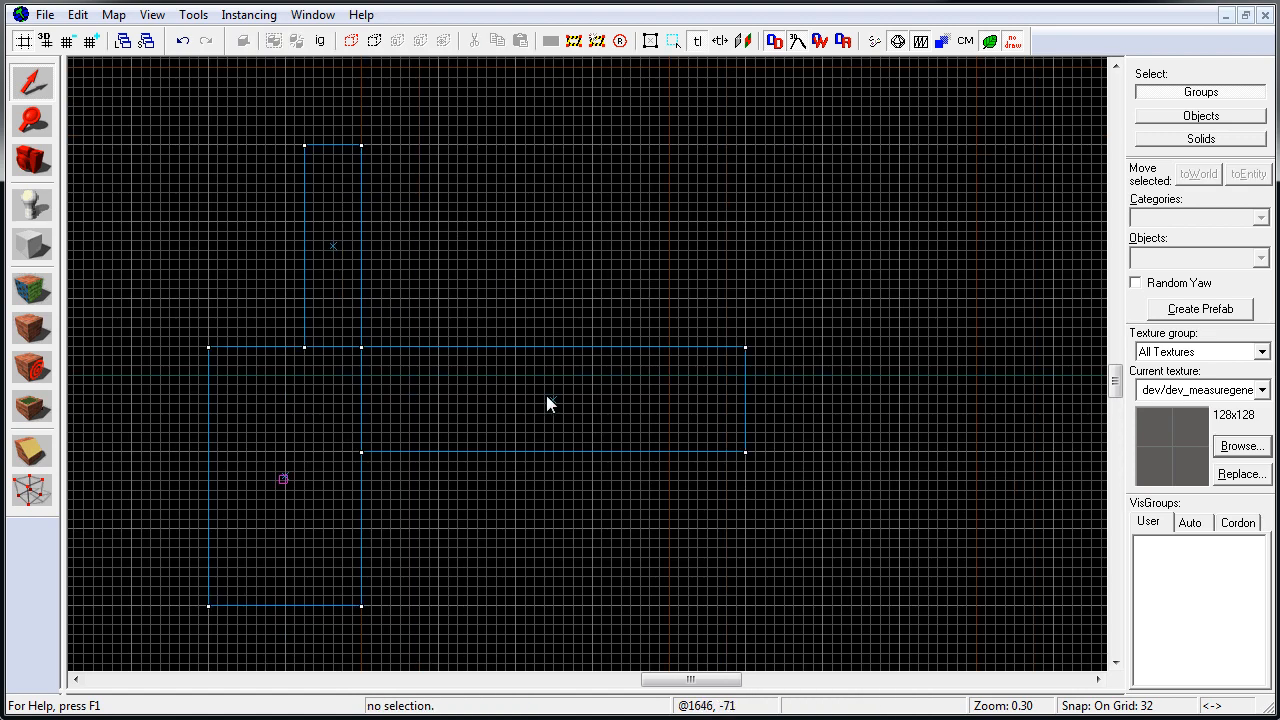
Clone the 1280 by 352 corridor eastward and enlarge the copy into a large room floor at its east end.
{"action": "left_click", "coordinate": [550, 399]}
{"action": "middle_click_drag", "start_coordinate": [800, 445], "coordinate": [611, 402]}
{"action": "left_click_drag", "start_coordinate": [562, 366], "coordinate": [562, 366]}
{"action": "key", "text": "Escape"}
{"action": "middle_click_drag", "start_coordinate": [562, 366], "coordinate": [568, 352]}
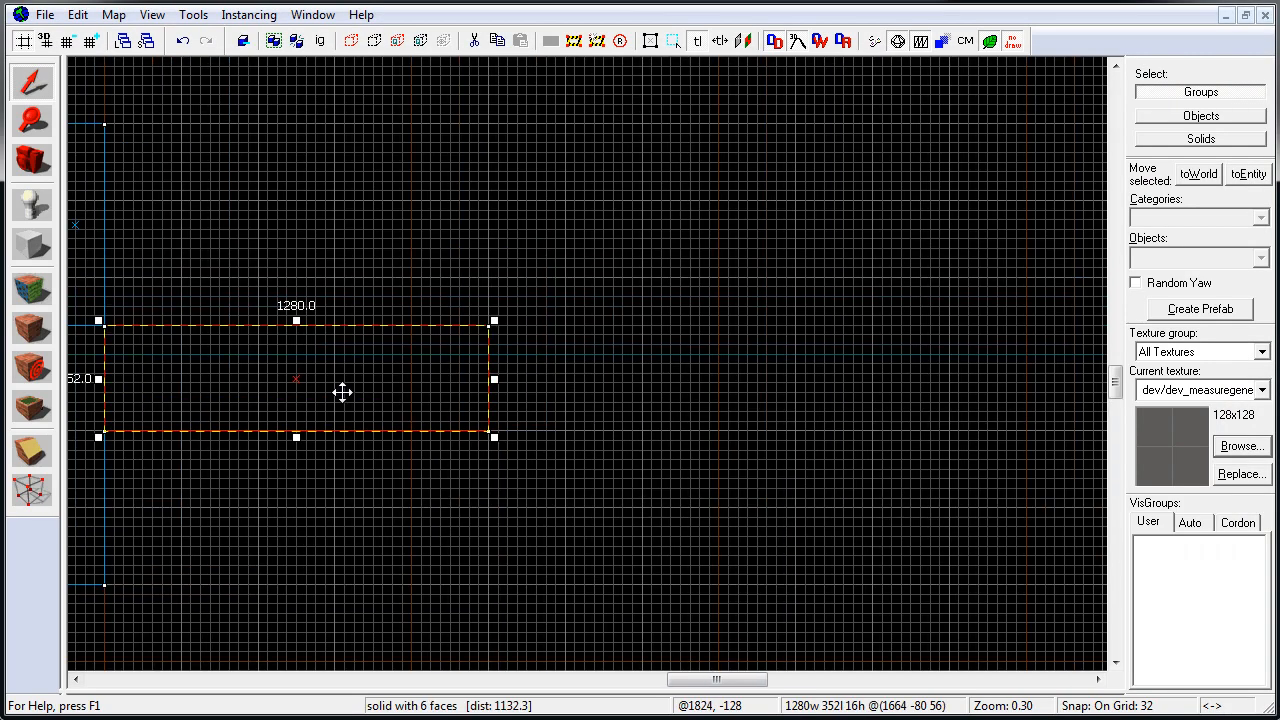
{"action": "middle_click_drag", "start_coordinate": [343, 391], "coordinate": [571, 391]}
{"action": "left_click_drag", "start_coordinate": [769, 337], "coordinate": [814, 223]}
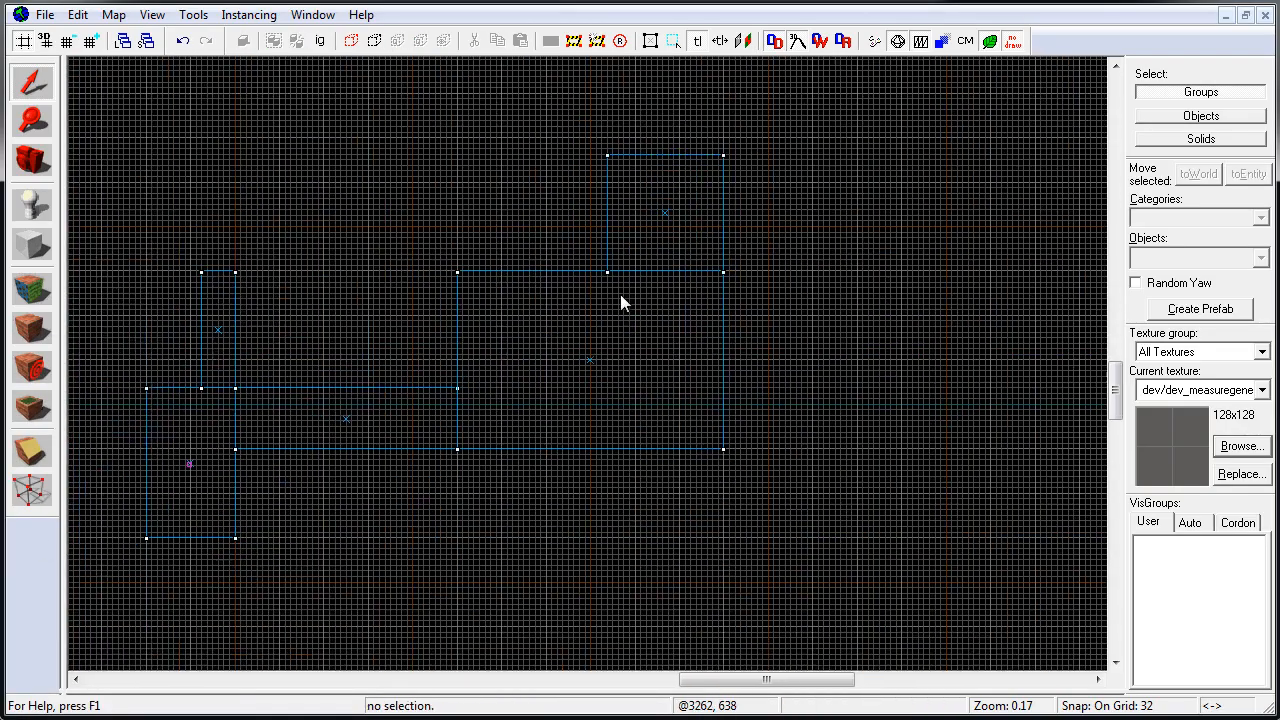
Size the copied floor block southeast of the long corridor to 192 by 192.
{"action": "scroll", "coordinate": [372, 432], "scroll_direction": "up", "scroll_amount": 1}
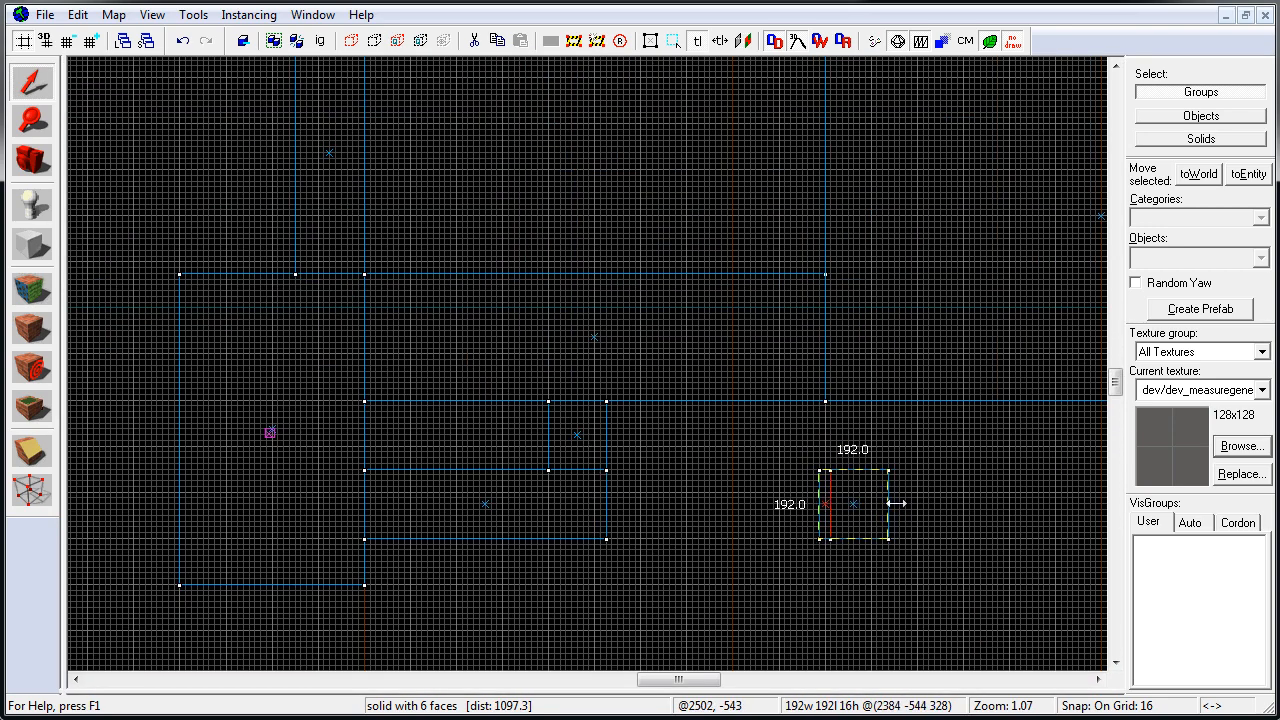
{"action": "key", "text": "bracketright"}
{"action": "left_click_drag", "start_coordinate": [897, 503], "coordinate": [889, 503]}
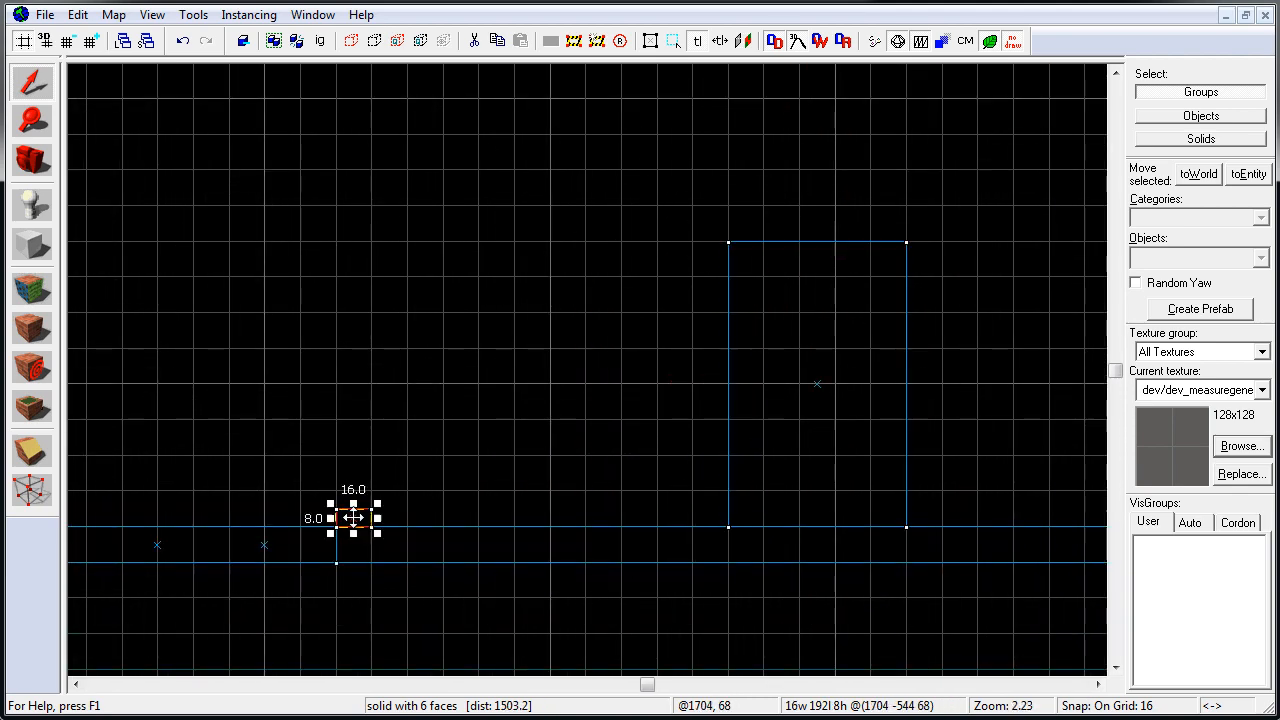
Narrow the 16-step stair group on the east side of the north corridor to 128 units.
{"action": "scroll", "coordinate": [456, 474], "scroll_direction": "up", "scroll_amount": 2}
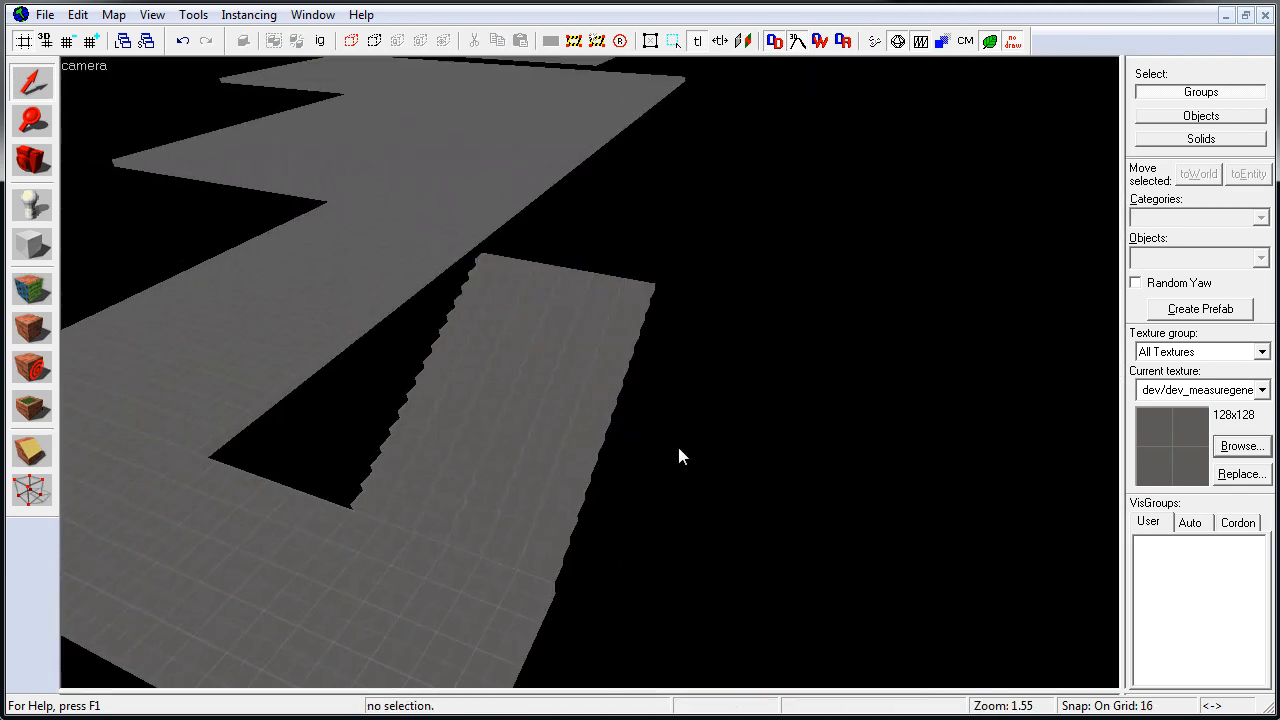
{"action": "key", "text": "z"}
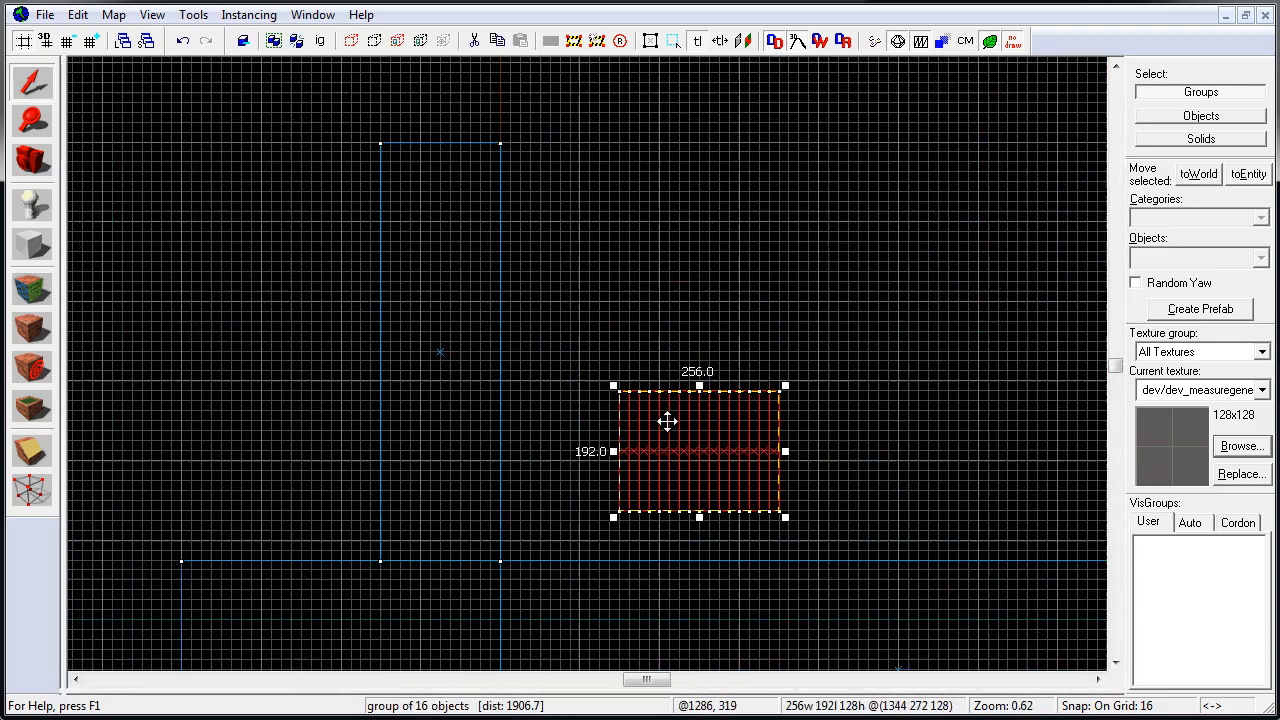
{"action": "scroll", "coordinate": [666, 420], "scroll_direction": "up", "scroll_amount": 3}
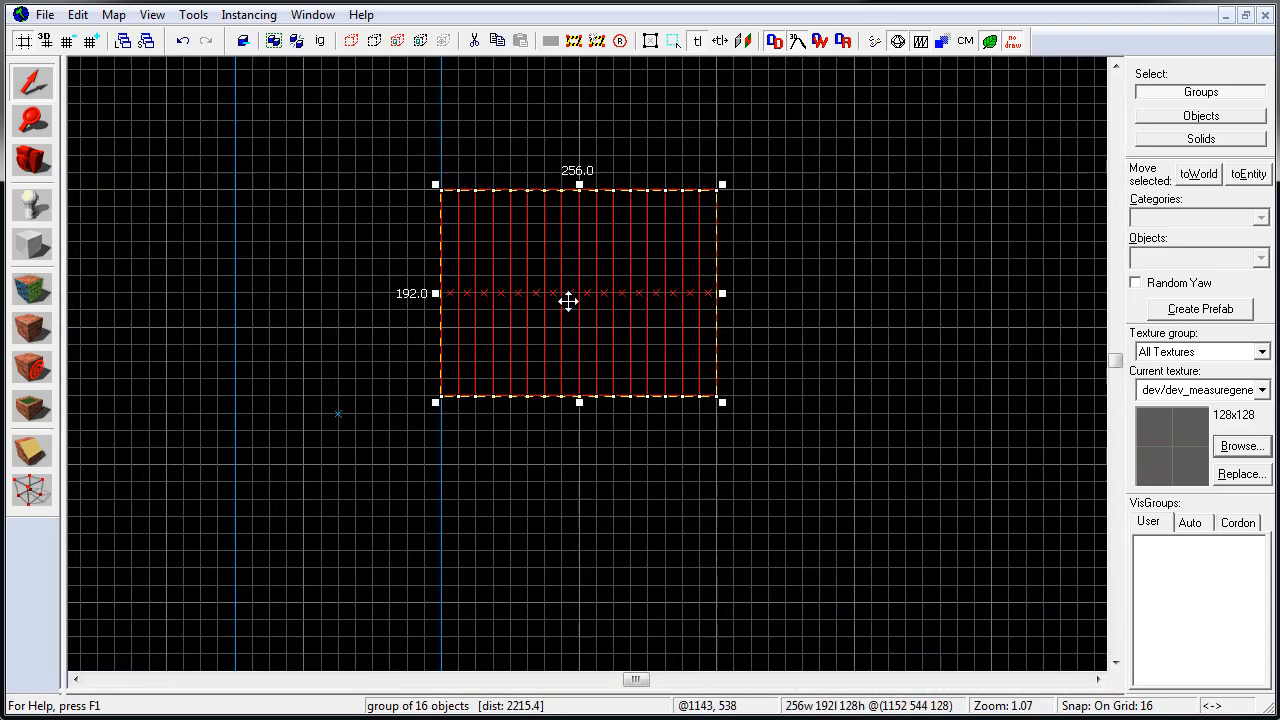
{"action": "left_click_drag", "start_coordinate": [570, 166], "coordinate": [571, 200]}
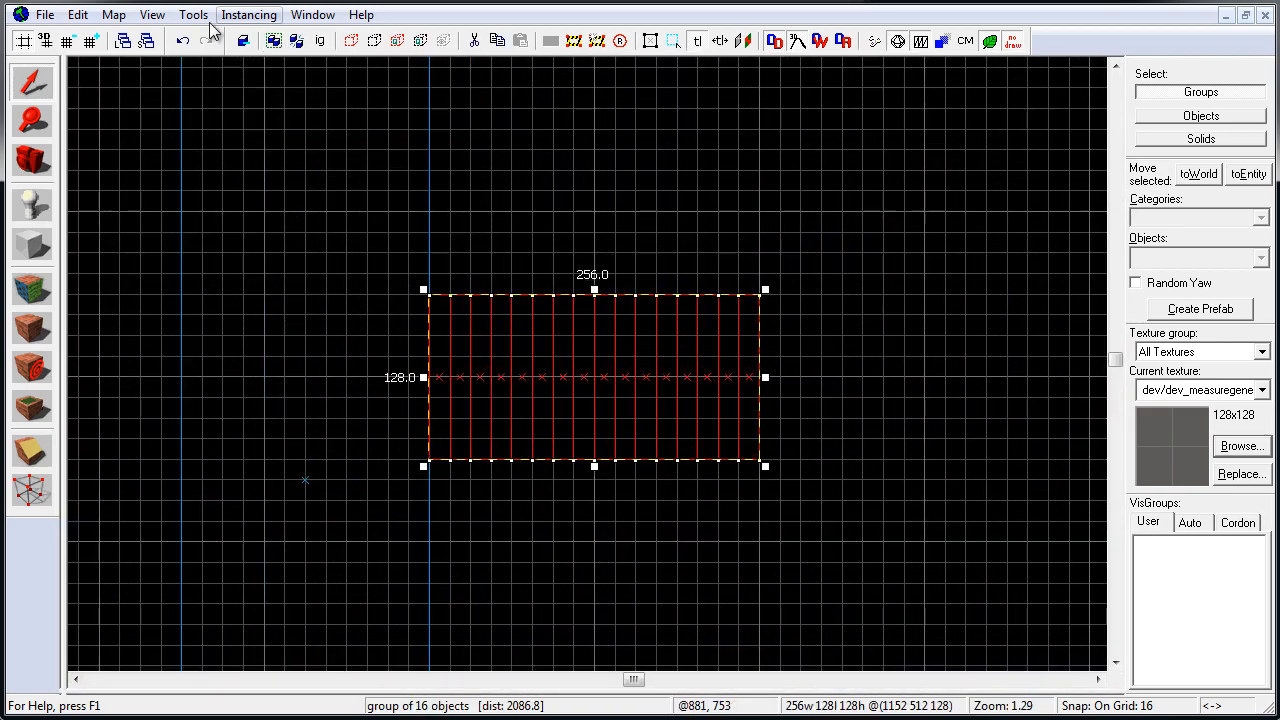
{"action": "left_click", "coordinate": [78, 15]}
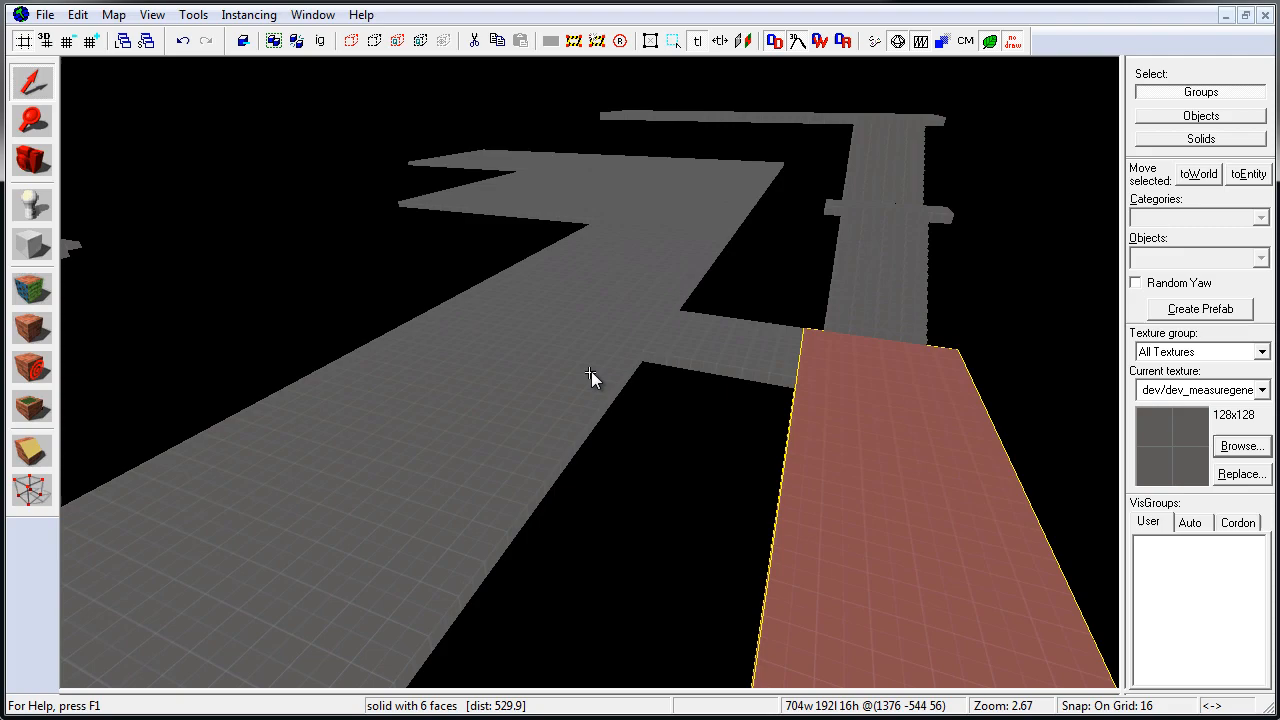
Browse the dev textures and pick dev/dev_measurewall01a as the current texture.
{"action": "left_click", "coordinate": [1242, 446]}
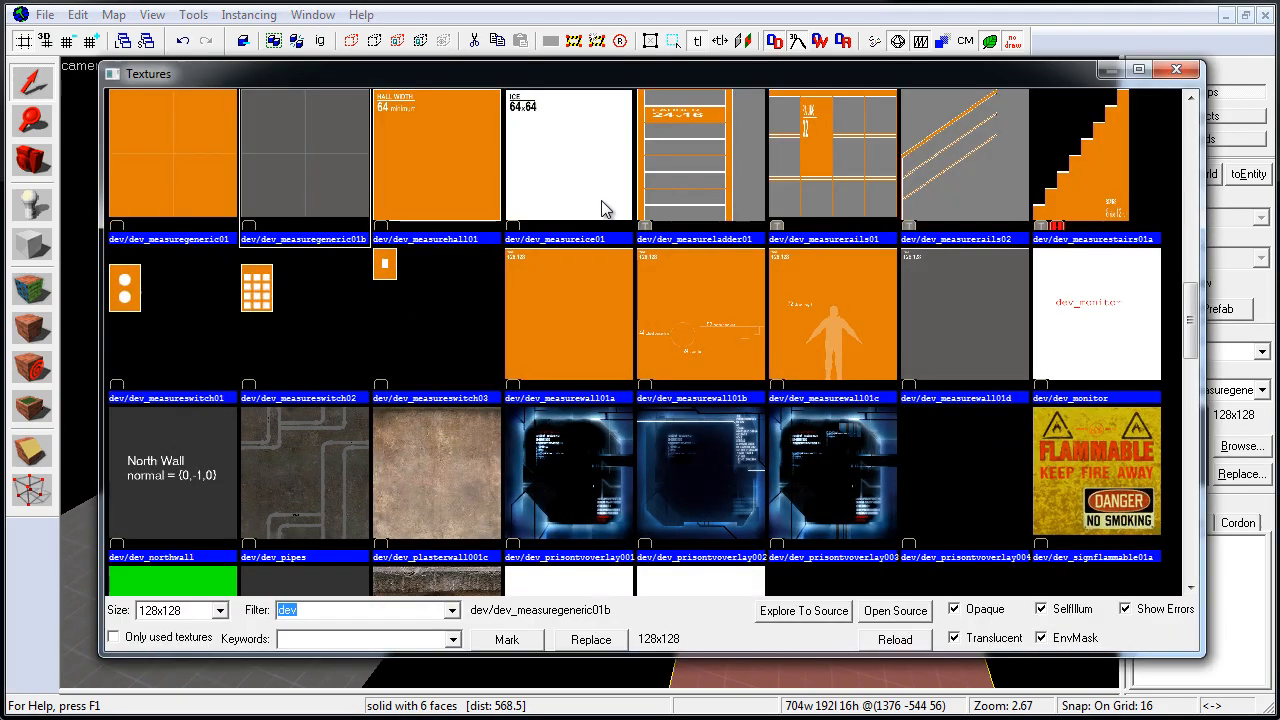
{"action": "left_click", "coordinate": [603, 206]}
{"action": "scroll", "coordinate": [660, 293], "scroll_direction": "down", "scroll_amount": 8}
{"action": "scroll", "coordinate": [574, 420], "scroll_direction": "down", "scroll_amount": 3}
{"action": "left_click", "coordinate": [574, 419]}
{"action": "scroll", "coordinate": [317, 415], "scroll_direction": "up", "scroll_amount": 2}
{"action": "scroll", "coordinate": [450, 370], "scroll_direction": "up", "scroll_amount": 10}
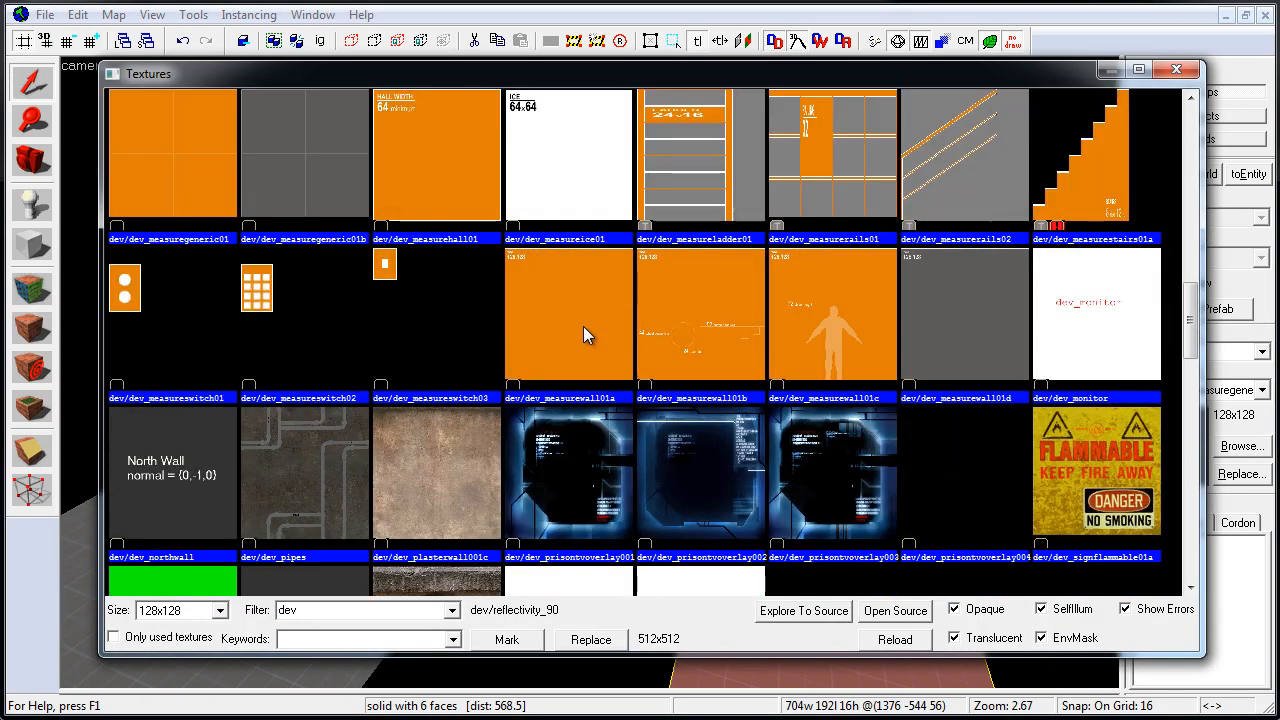
{"action": "double_click", "coordinate": [585, 330]}
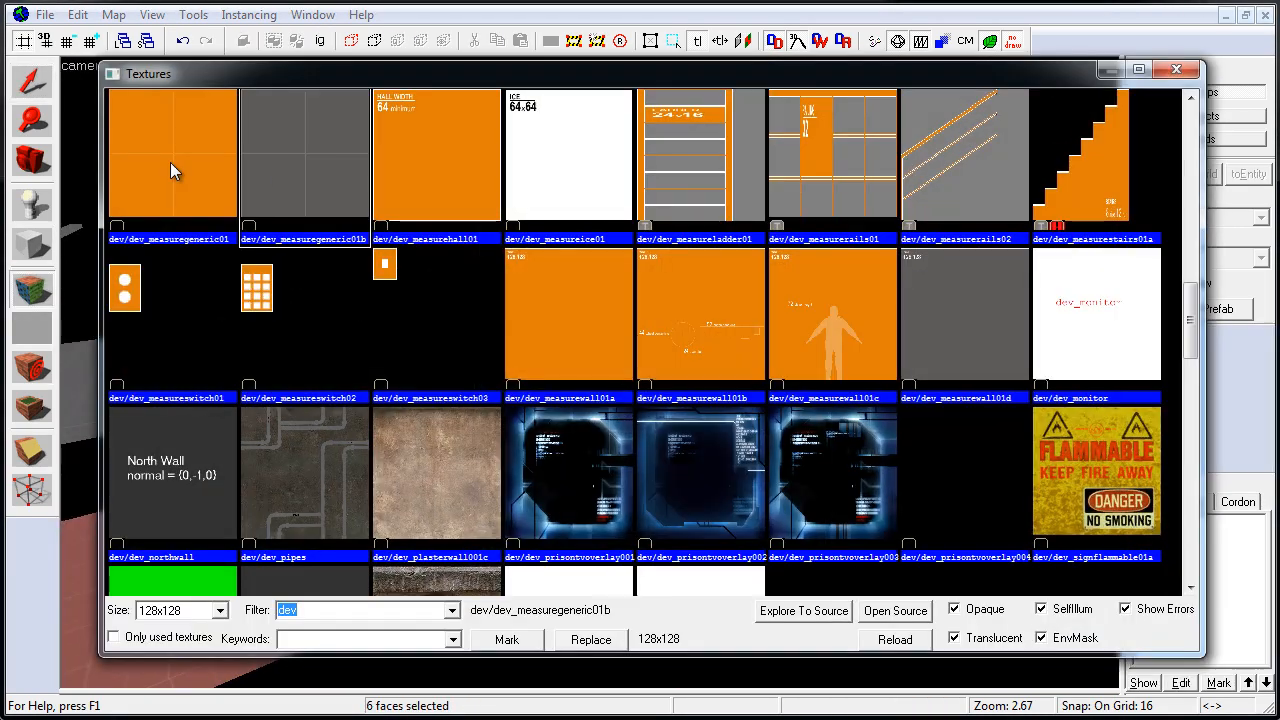
Choose the dev/dev_measuregeneric01 texture and apply it to the next flight of stairs.
{"action": "double_click", "coordinate": [171, 171]}
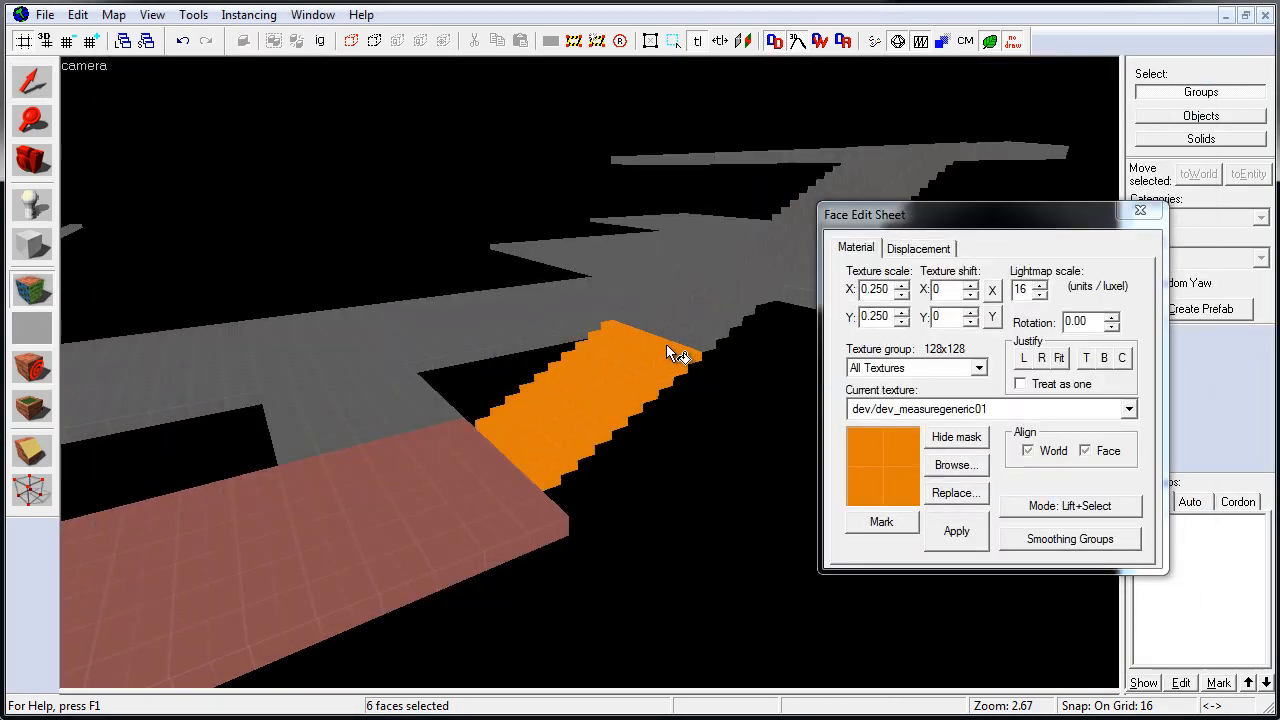
{"action": "key", "text": "z"}
{"action": "right_click", "coordinate": [508, 348]}
{"action": "right_click", "coordinate": [540, 333]}
{"action": "right_click", "coordinate": [692, 251]}
{"action": "right_click", "coordinate": [611, 300]}
{"action": "key", "text": "z"}
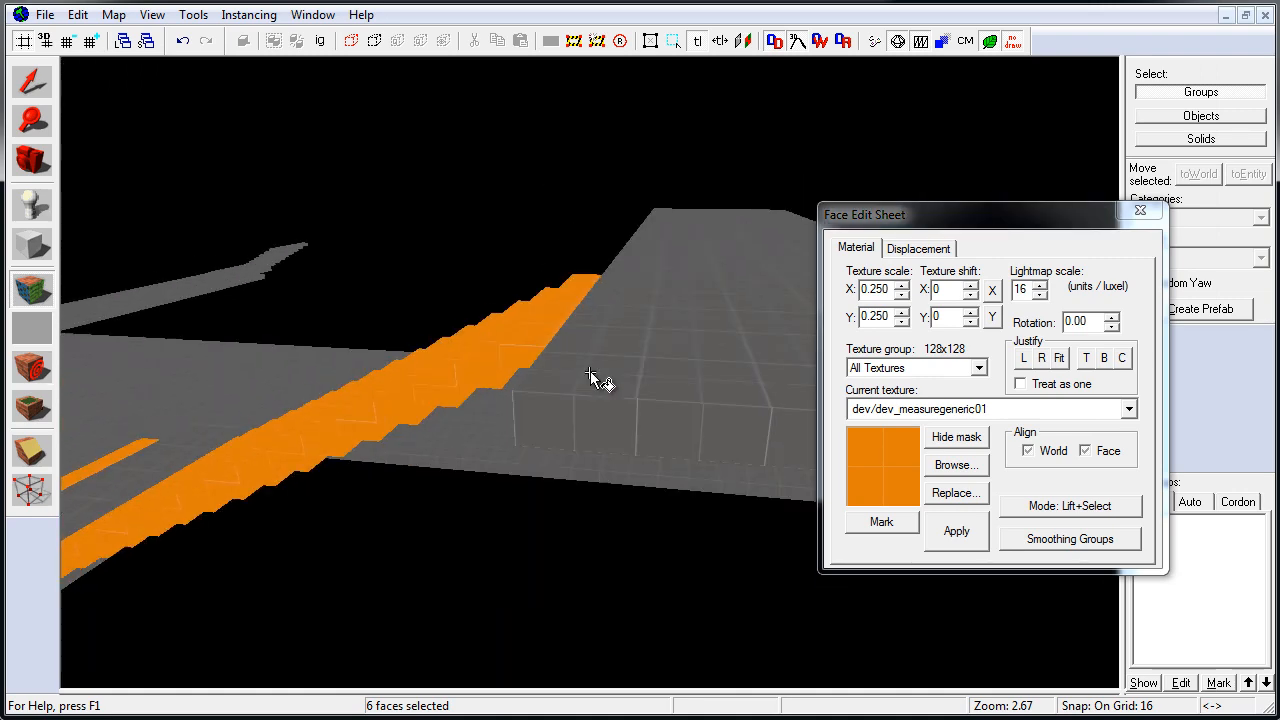
Apply dev/dev_measuregeneric01 to the remaining stair flights and close the face editing sheet.
{"action": "key", "text": "z"}
{"action": "right_click", "coordinate": [580, 291]}
{"action": "right_click", "coordinate": [540, 320]}
{"action": "right_click", "coordinate": [394, 449]}
{"action": "right_click", "coordinate": [330, 480]}
{"action": "left_click", "coordinate": [1140, 210]}
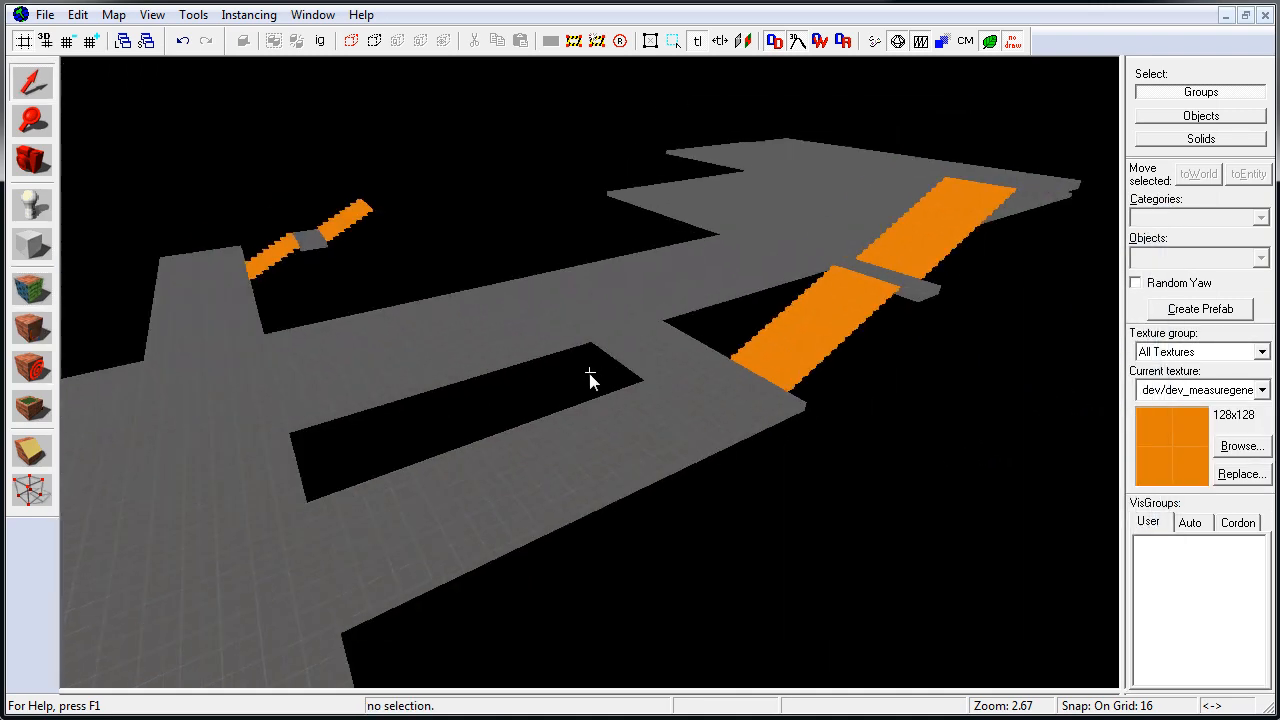
Clone the 1280 by 352 corridor floor and place the copy at the east end of the north corridor's stairs.
{"action": "left_click", "coordinate": [591, 372]}
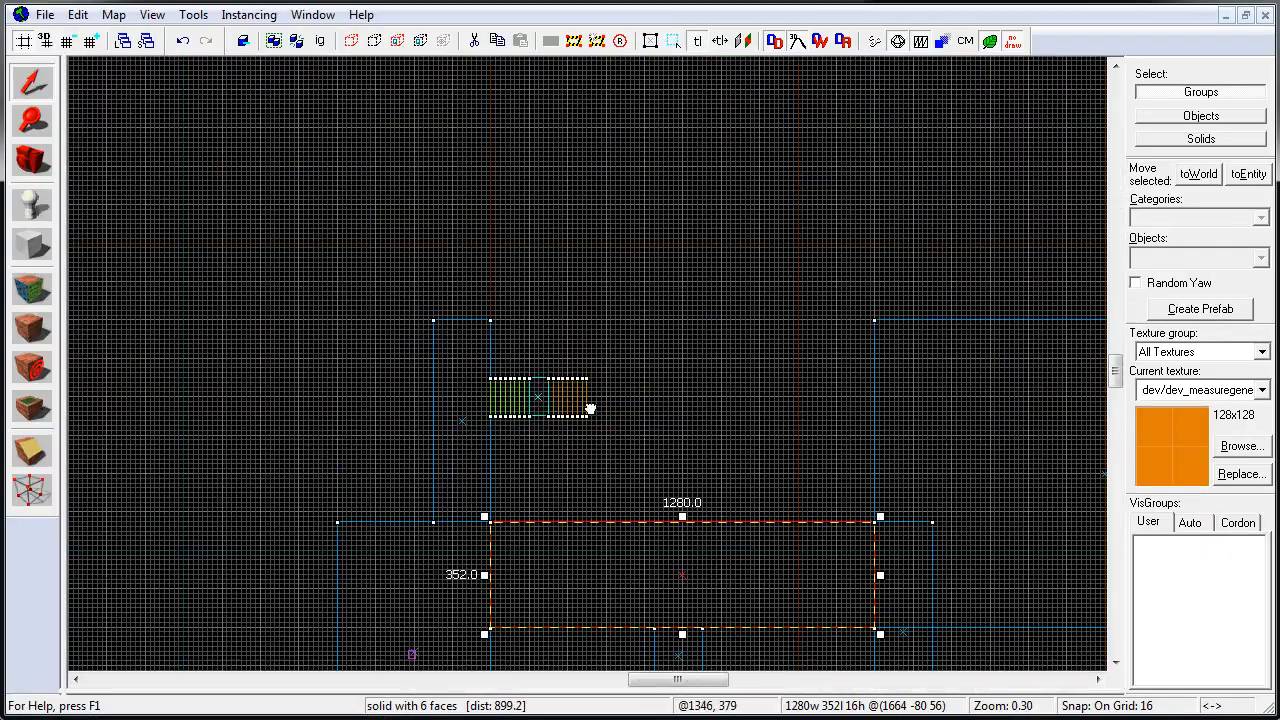
{"action": "scroll", "coordinate": [961, 296], "scroll_direction": "up", "scroll_amount": 1}
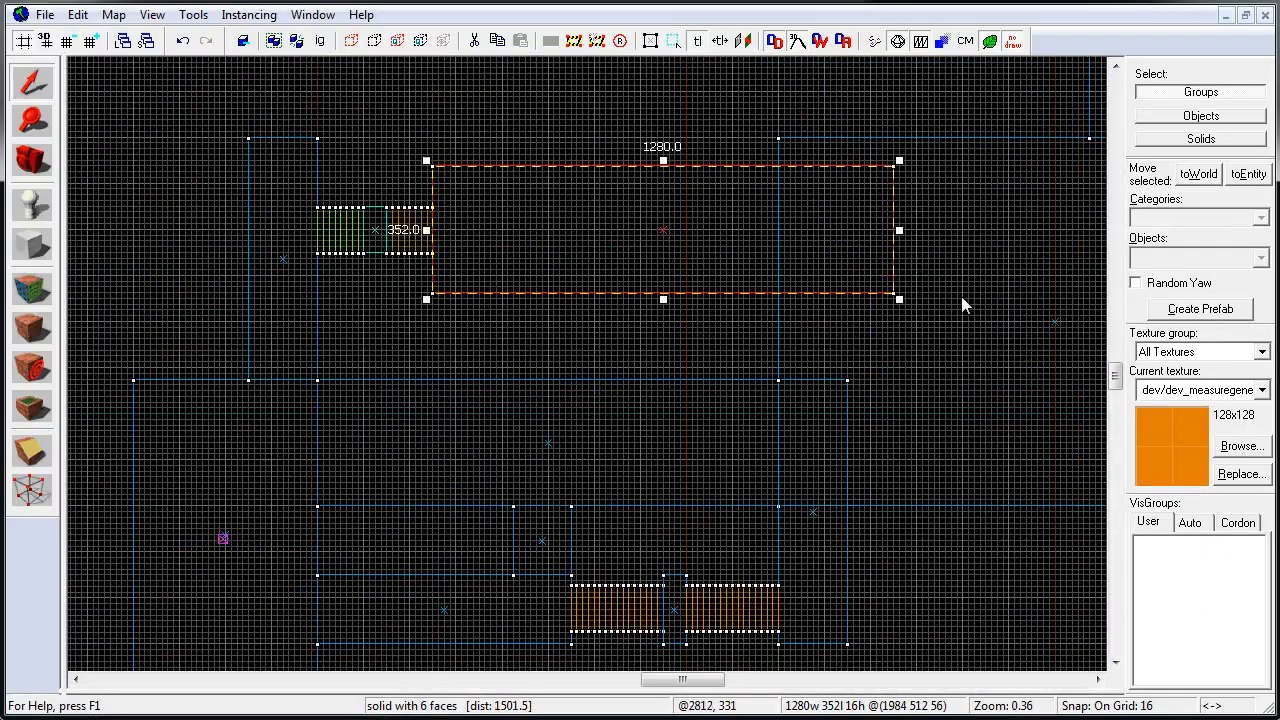
{"action": "scroll", "coordinate": [600, 323], "scroll_direction": "up", "scroll_amount": 3}
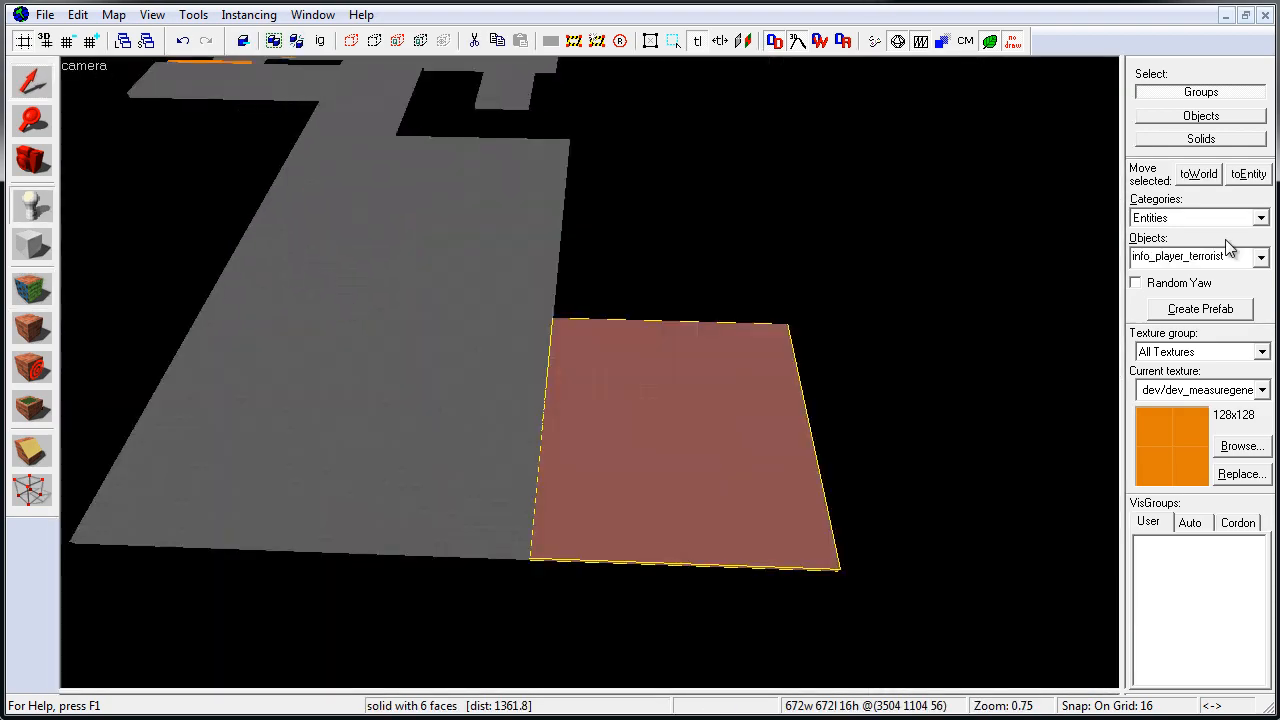
Place an info_player_counterterrorist entity on the 672 by 672 floor and clear the selection.
{"action": "left_click", "coordinate": [1228, 256]}
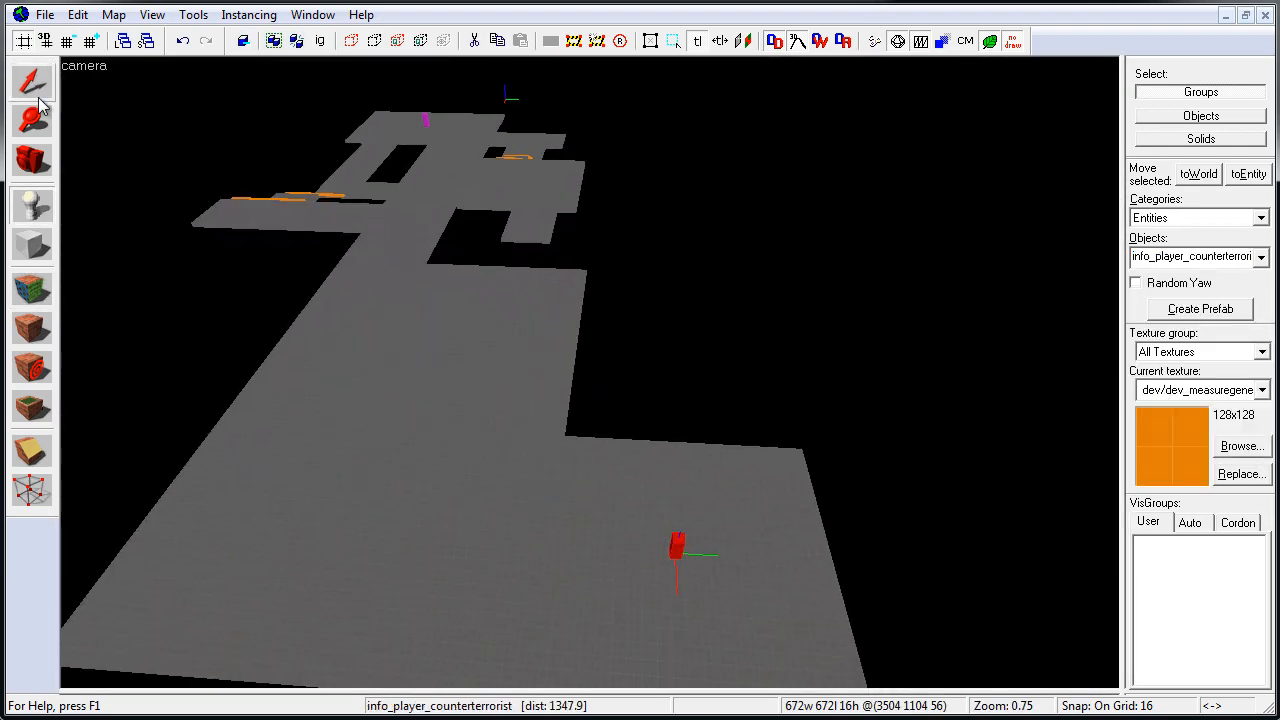
{"action": "key", "text": "Escape"}
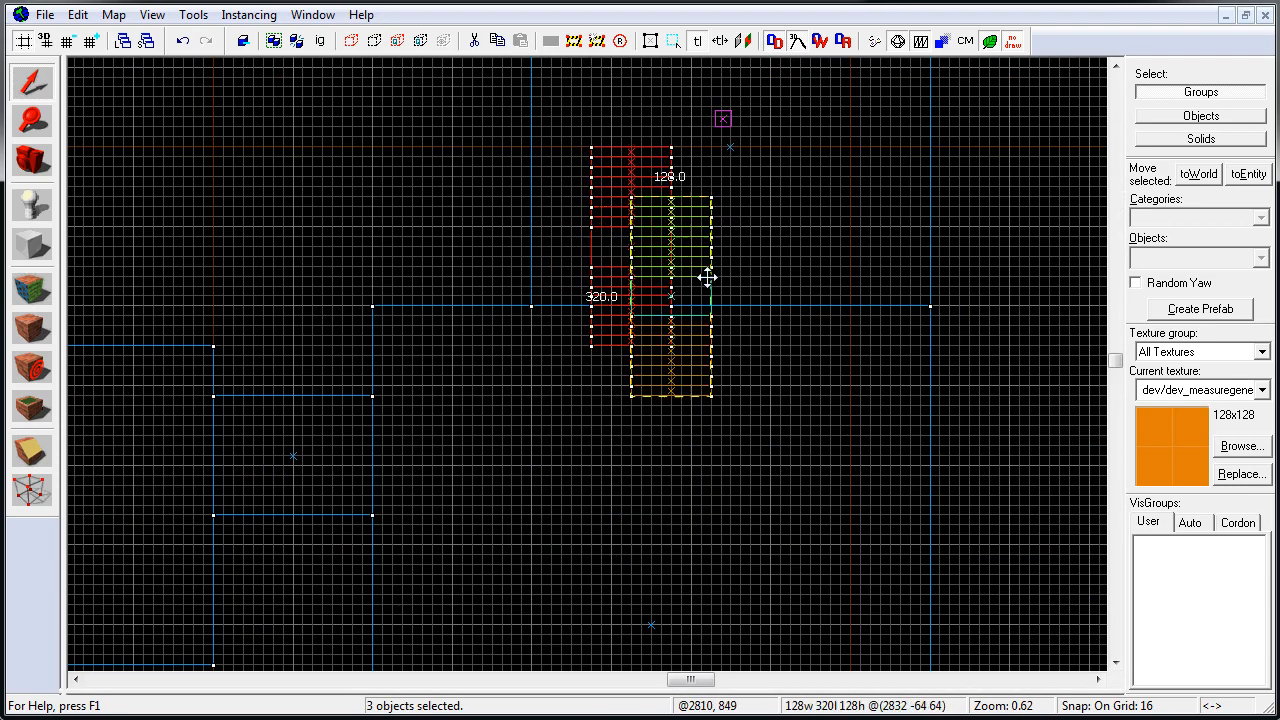
Move the three-part stair assembly with its landing eastward, and select the linked upper platforms and stairs north of the terrorist room.
{"action": "left_click_drag", "start_coordinate": [706, 277], "coordinate": [822, 281]}
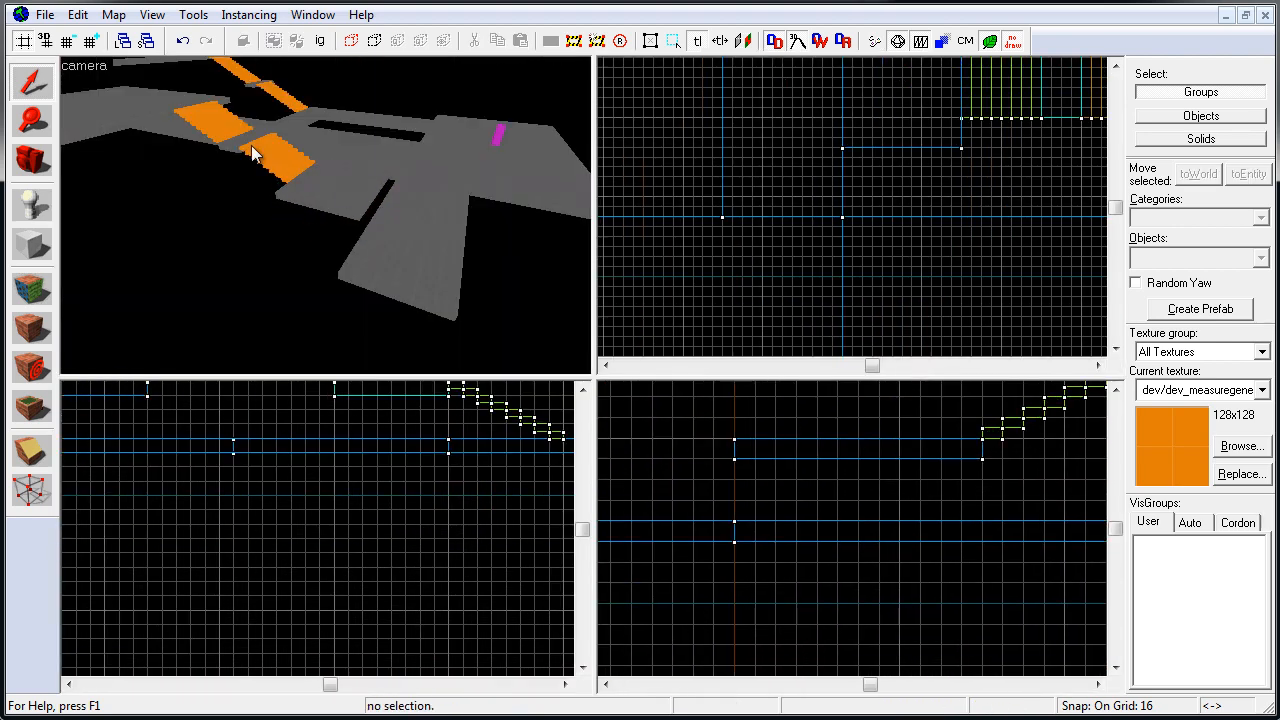
{"action": "left_click_drag", "start_coordinate": [737, 270], "coordinate": [507, 290]}
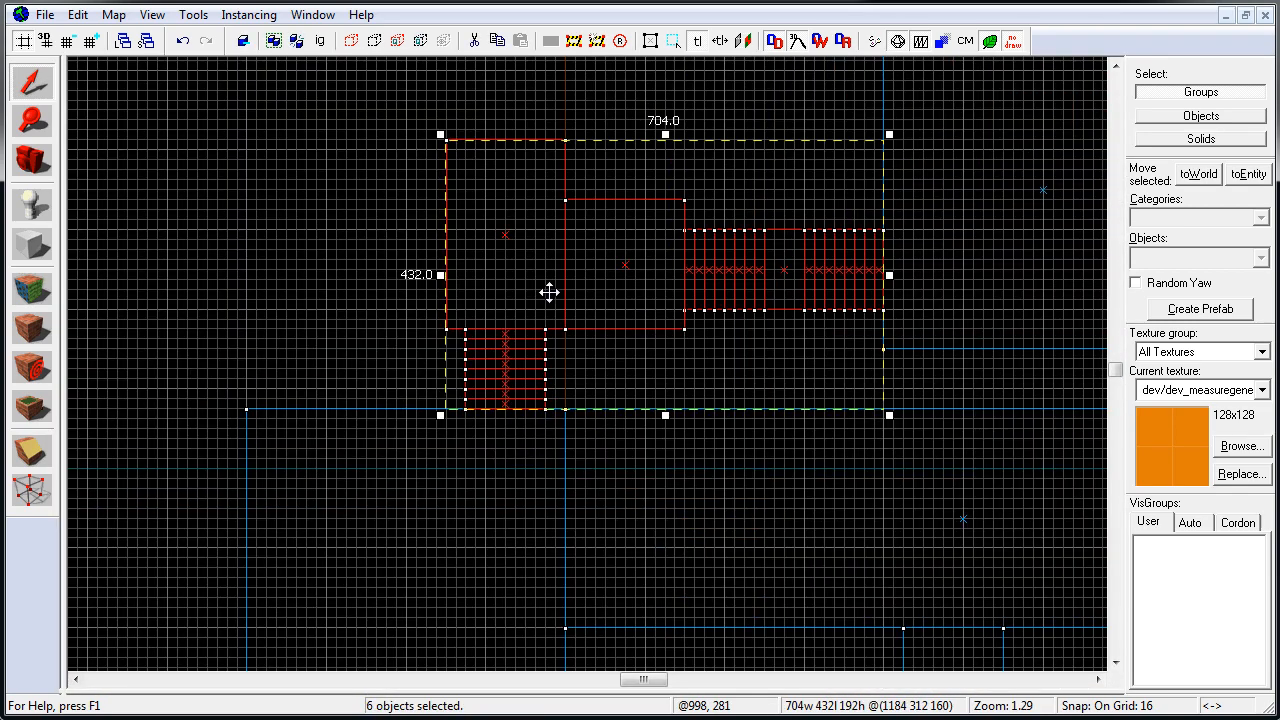
{"action": "left_click", "coordinate": [543, 423]}
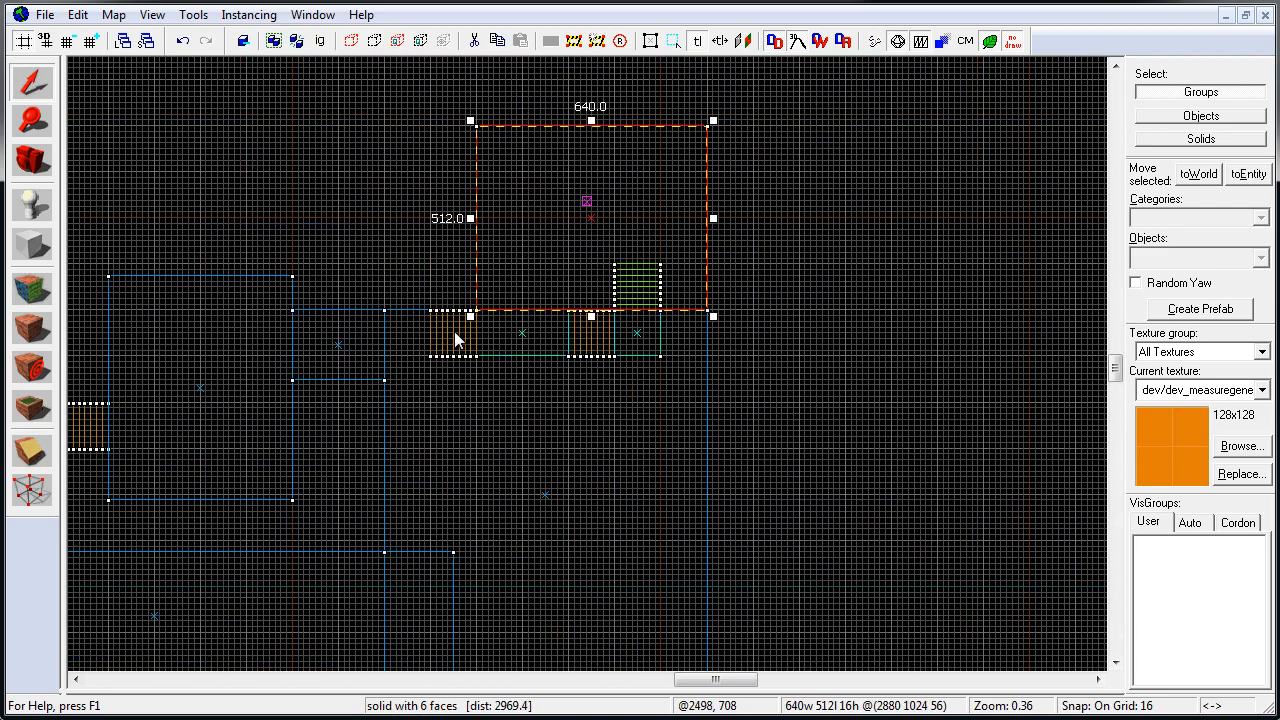
Move the 640 by 512 floor with its overlapping stairs and counter-terrorist spawn north, and shift the spawn farther northwest.
{"action": "left_click", "coordinate": [628, 279], "text": "ctrl"}
{"action": "left_click", "coordinate": [587, 201], "text": "ctrl"}
{"action": "left_click_drag", "start_coordinate": [591, 234], "coordinate": [590, 188]}
{"action": "key", "text": "Return"}
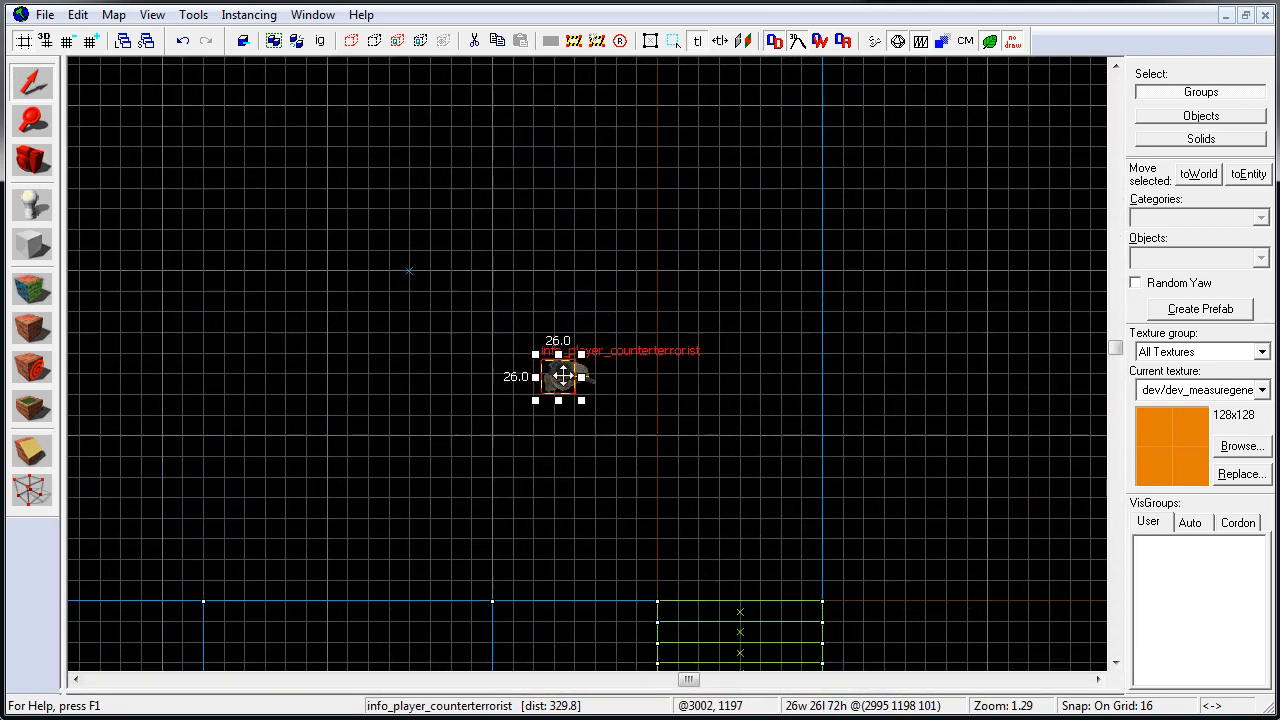
{"action": "left_click_drag", "start_coordinate": [563, 375], "coordinate": [461, 191]}
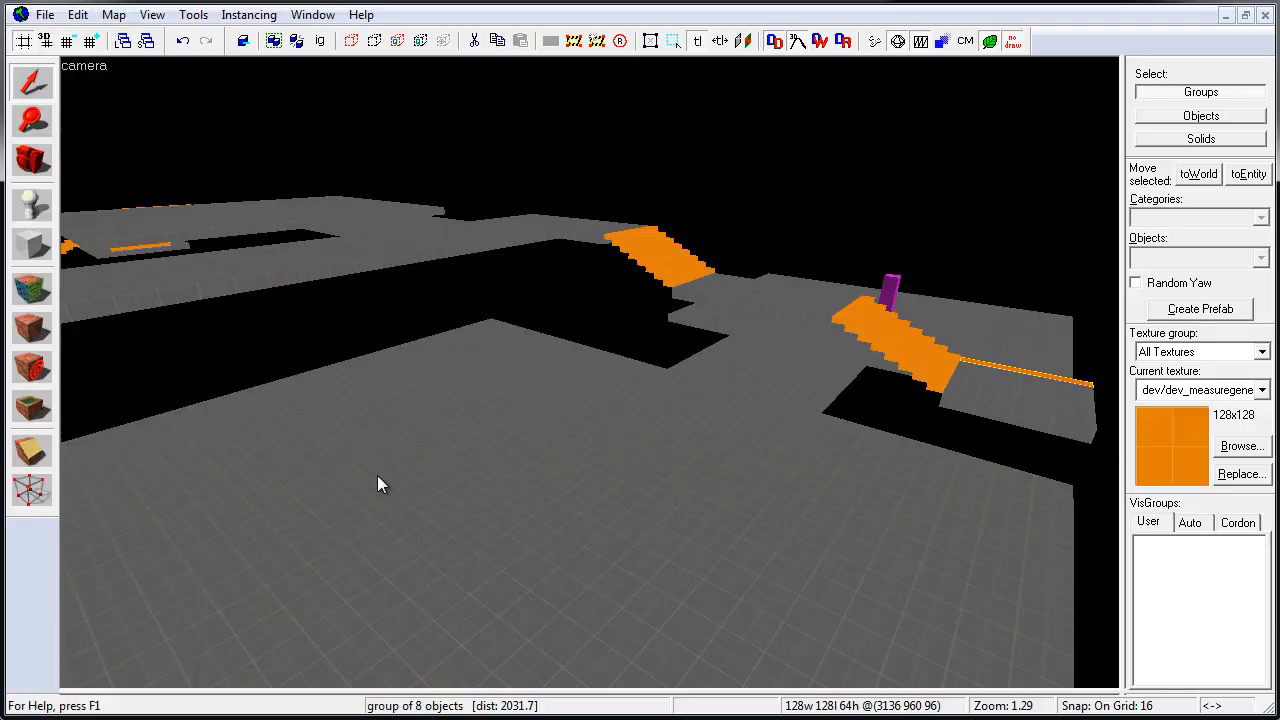
Inspect the upper platform, the 1280 by 352 corridor floor and the surrounding stairs in the 3D view.
{"action": "key", "text": "z"}
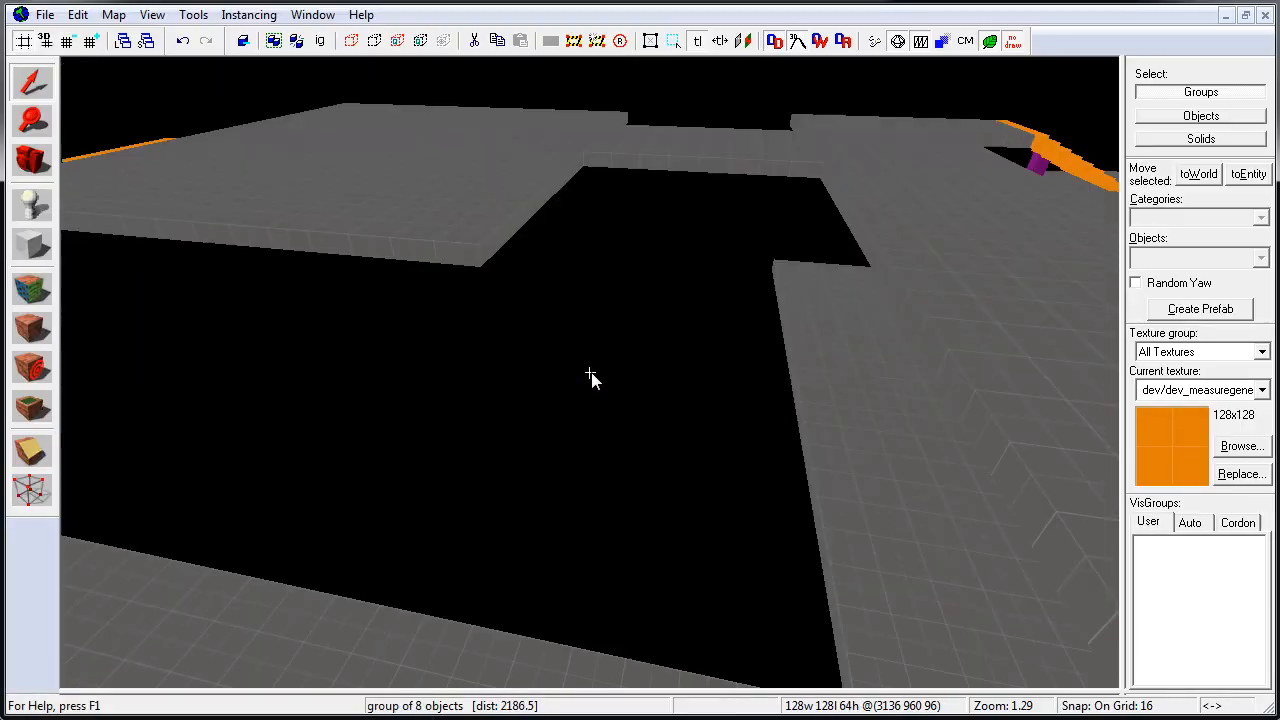
{"action": "key", "text": "z"}
{"action": "left_click", "coordinate": [513, 286]}
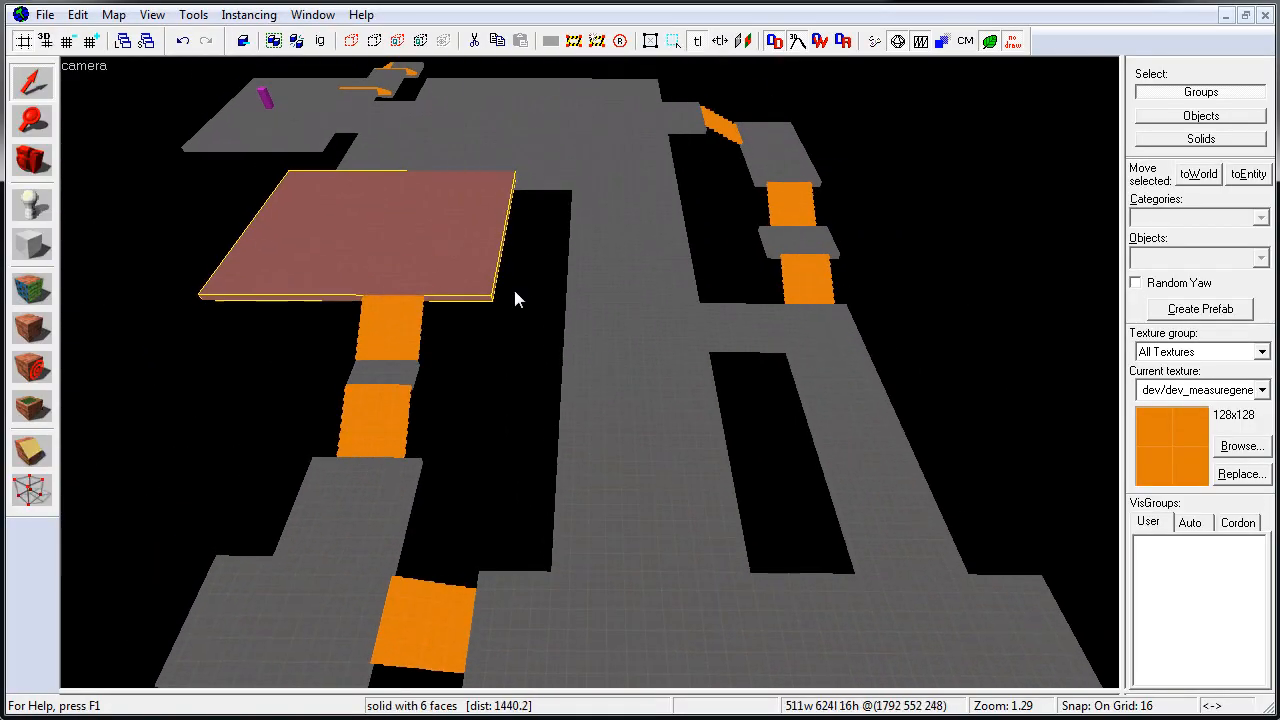
{"action": "left_click", "coordinate": [560, 160]}
{"action": "key", "text": "z"}
{"action": "key", "text": "w"}
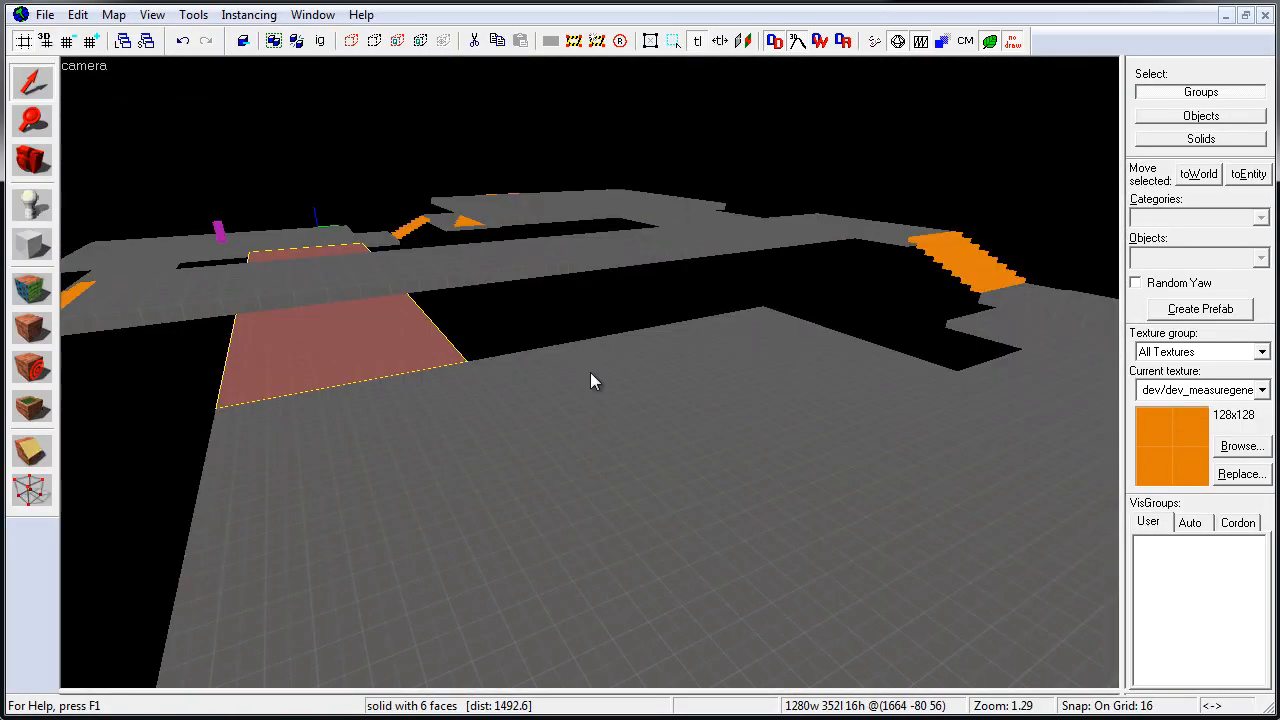
{"action": "key", "text": "z"}
{"action": "left_click", "coordinate": [590, 370]}
Select the five connected stair and landing pieces spanning 608 by 256 in the northeast and clone them to the southwest.
{"action": "left_click", "coordinate": [719, 204]}
{"action": "left_click", "coordinate": [786, 216], "text": "ctrl"}
{"action": "left_click", "coordinate": [858, 218], "text": "ctrl"}
{"action": "left_click", "coordinate": [888, 234], "text": "ctrl"}
{"action": "left_click", "coordinate": [925, 238], "text": "ctrl"}
{"action": "key", "text": "shift+z"}
{"action": "key", "text": "shift+z"}
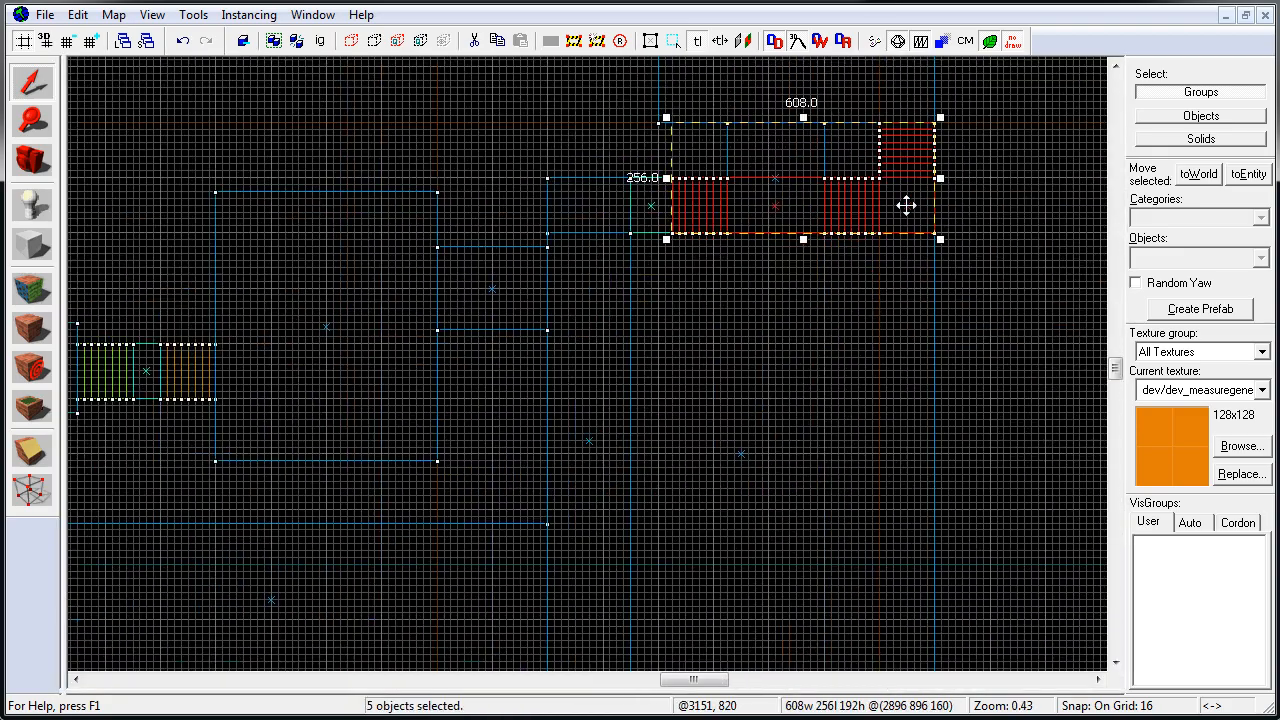
{"action": "scroll", "coordinate": [585, 445], "scroll_direction": "up", "scroll_amount": 3}
{"action": "mouse_move", "coordinate": [906, 205]}
{"action": "left_mouse_down", "text": "shift"}
{"action": "mouse_move", "coordinate": [541, 480]}
{"action": "mouse_move", "coordinate": [492, 580]}
{"action": "left_mouse_up", "text": "shift"}
Rotate the cloned stair assembly 180 degrees in the top view and move it east.
{"action": "mouse_move", "coordinate": [540, 590]}
{"action": "middle_mouse_down"}
{"action": "mouse_move", "coordinate": [657, 297]}
{"action": "mouse_move", "coordinate": [715, 303]}
{"action": "middle_mouse_up"}
{"action": "left_click", "coordinate": [677, 246]}
{"action": "left_click_drag", "start_coordinate": [700, 150], "coordinate": [265, 335]}
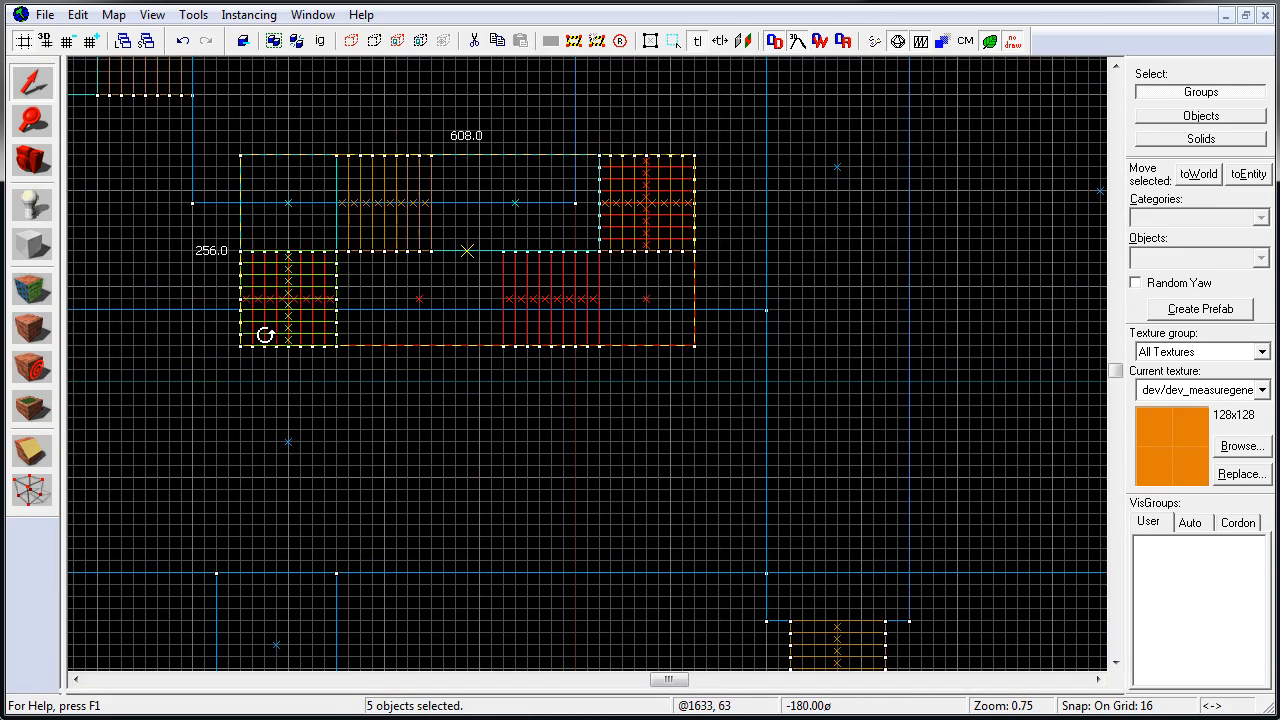
{"action": "left_click_drag", "start_coordinate": [457, 236], "coordinate": [802, 203]}
Rearrange the cloned pieces into an L-shaped stairway with two aligned north-south flights, a corner landing and one flight east of it.
{"action": "middle_click_drag", "start_coordinate": [774, 274], "coordinate": [586, 466]}
{"action": "key", "text": "Escape"}
{"action": "left_click_drag", "start_coordinate": [559, 347], "coordinate": [463, 347]}
{"action": "left_click_drag", "start_coordinate": [501, 307], "coordinate": [501, 418]}
{"action": "left_click", "coordinate": [449, 424], "text": "ctrl"}
{"action": "left_click_drag", "start_coordinate": [801, 347], "coordinate": [526, 239]}
{"action": "left_click_drag", "start_coordinate": [518, 361], "coordinate": [473, 437]}
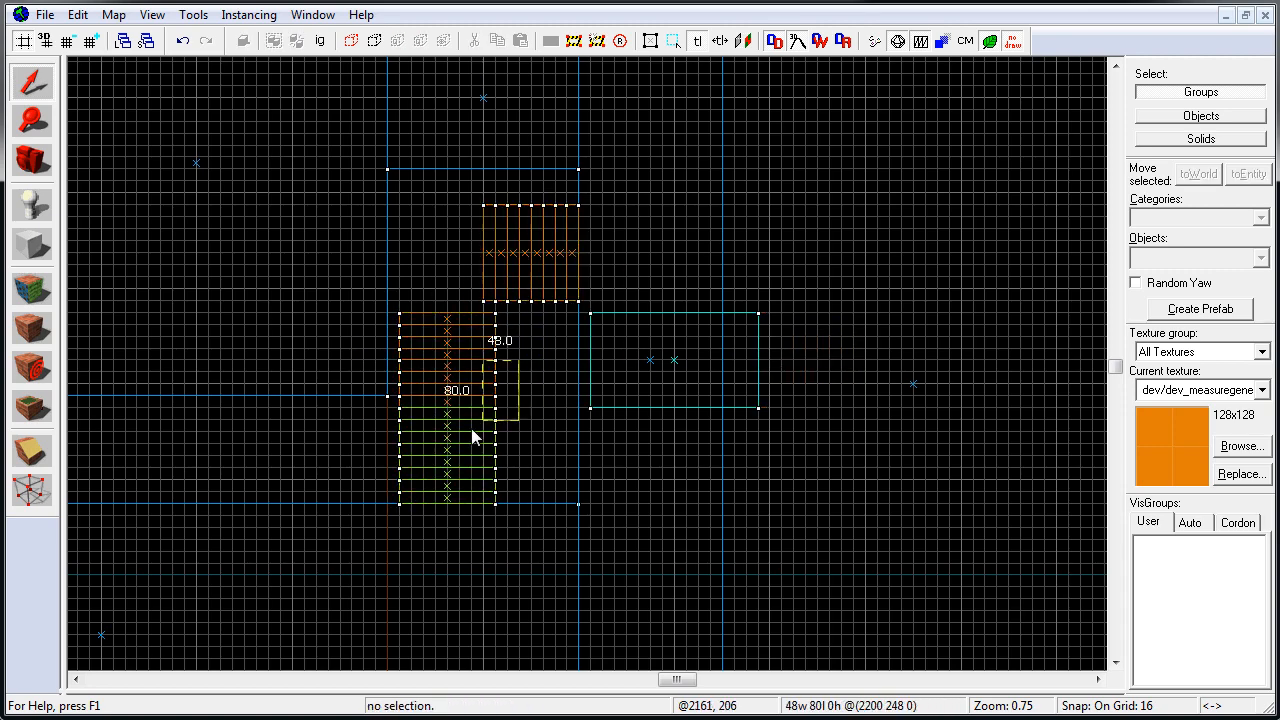
{"action": "left_click_drag", "start_coordinate": [452, 281], "coordinate": [453, 292]}
{"action": "left_click_drag", "start_coordinate": [560, 241], "coordinate": [561, 252]}
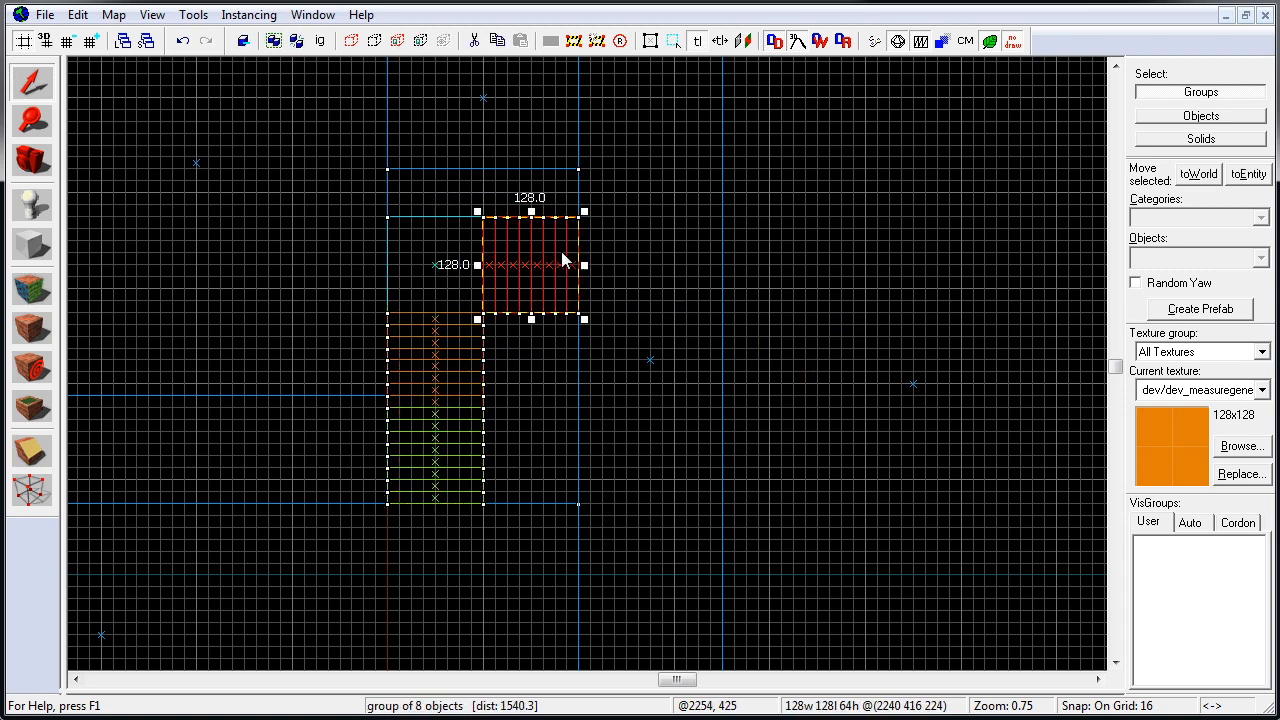
{"action": "key", "text": "Escape"}
Narrow the 512 by 624 upper platform to 464 units and extend the small floor east of it westward to meet its edge.
{"action": "scroll", "coordinate": [569, 355], "scroll_direction": "down", "scroll_amount": 1}
{"action": "middle_click_drag", "start_coordinate": [569, 355], "coordinate": [937, 428]}
{"action": "left_click", "coordinate": [786, 325]}
{"action": "middle_click_drag", "start_coordinate": [811, 326], "coordinate": [862, 374]}
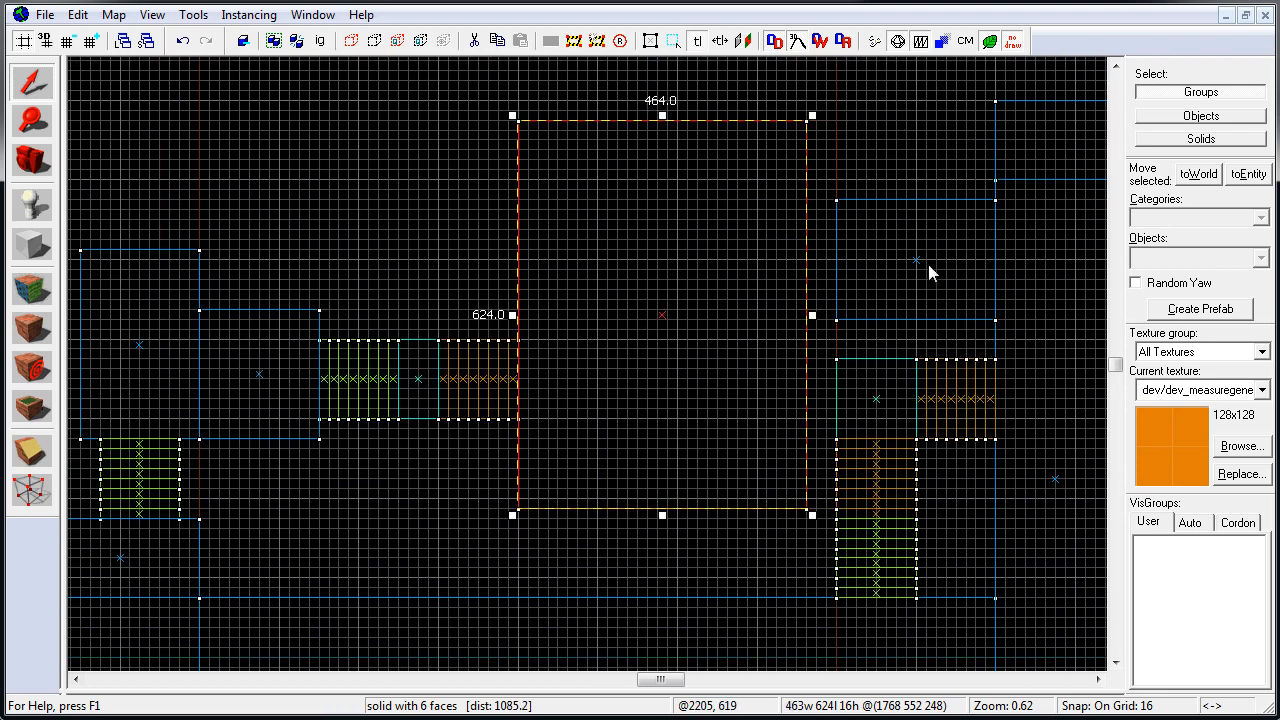
{"action": "middle_click_drag", "start_coordinate": [928, 264], "coordinate": [830, 269]}
{"action": "left_click_drag", "start_coordinate": [824, 267], "coordinate": [795, 267]}
{"action": "left_click_drag", "start_coordinate": [875, 265], "coordinate": [904, 266]}
{"action": "key", "text": "Escape"}
{"action": "middle_click_drag", "start_coordinate": [1000, 660], "coordinate": [471, 259]}
{"action": "key", "text": "shift+z"}
{"action": "key", "text": "shift+z"}
{"action": "key", "text": "z"}
{"action": "key", "text": "z"}
{"action": "left_click", "coordinate": [589, 372]}
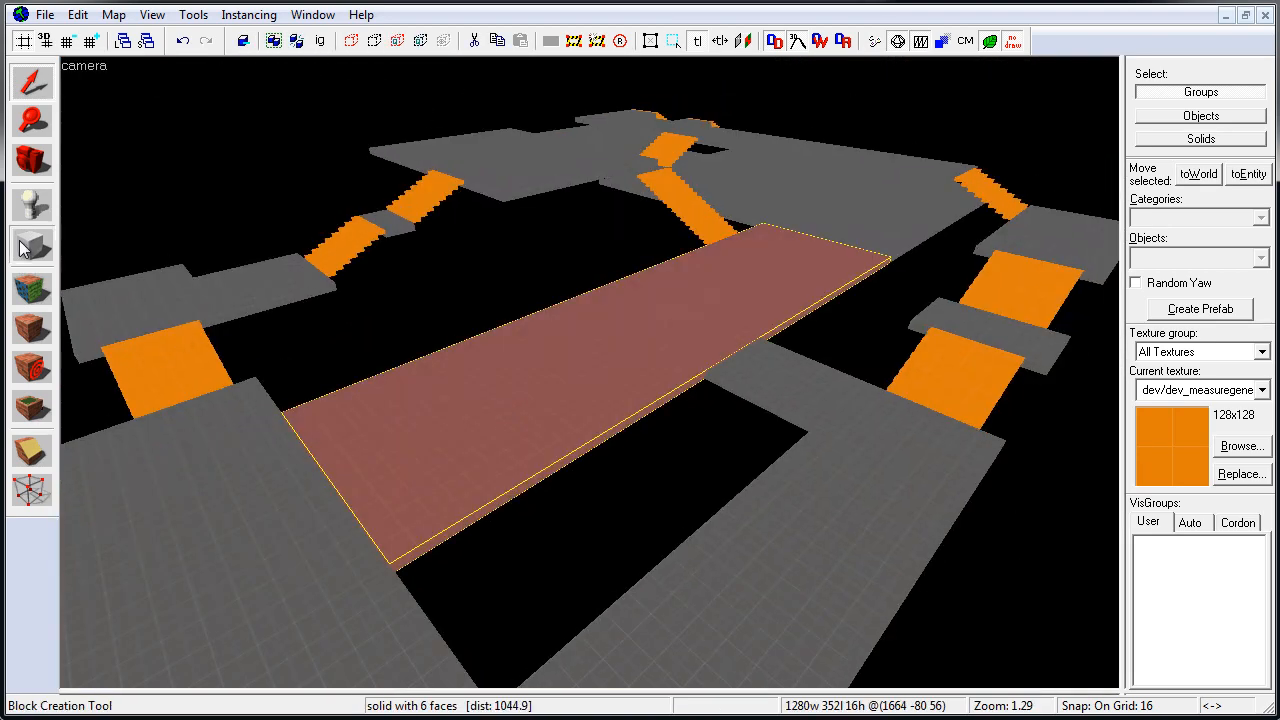
Filter the texture library for "sky" and make tools/toolsskybox the current texture.
{"action": "left_click", "coordinate": [32, 289]}
{"action": "left_click", "coordinate": [1143, 220]}
{"action": "left_click", "coordinate": [1242, 446]}
{"action": "scroll", "coordinate": [760, 491], "scroll_direction": "up", "scroll_amount": 10}
{"action": "left_click", "coordinate": [760, 491]}
{"action": "scroll", "coordinate": [760, 491], "scroll_direction": "down", "scroll_amount": 15}
{"action": "double_click", "coordinate": [311, 612]}
{"action": "type", "text": "sk"}
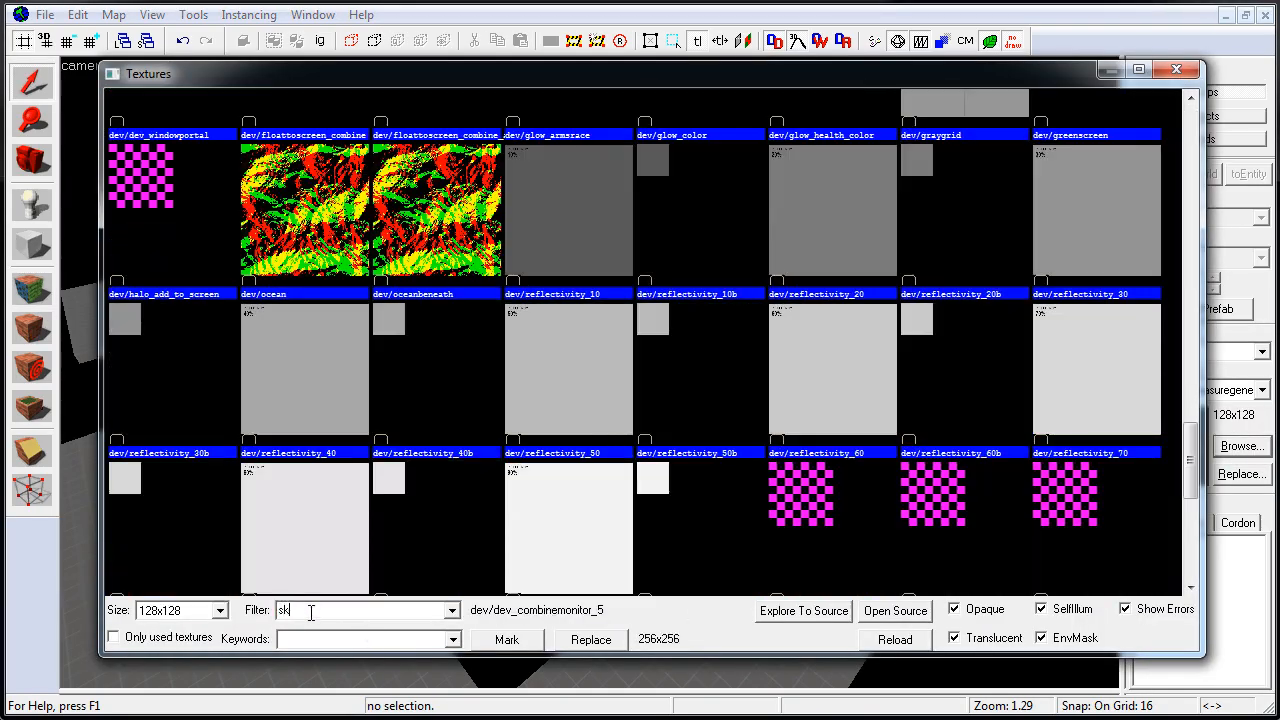
{"action": "type", "text": "y"}
{"action": "scroll", "coordinate": [280, 433], "scroll_direction": "down", "scroll_amount": 15}
{"action": "double_click", "coordinate": [280, 433]}
{"action": "left_click", "coordinate": [27, 289]}
Create a skybox-textured block around the whole layout, extending above the highest platform and below the lowest floor.
{"action": "left_click", "coordinate": [32, 245]}
{"action": "key", "text": "shift+z"}
{"action": "key", "text": "shift+z"}
{"action": "mouse_move", "coordinate": [375, 365]}
{"action": "left_mouse_down"}
{"action": "mouse_move", "coordinate": [670, 545]}
{"action": "mouse_move", "coordinate": [839, 568]}
{"action": "left_mouse_up"}
{"action": "key", "text": "shift+z"}
{"action": "key", "text": "shift+z"}
{"action": "middle_click_drag", "start_coordinate": [766, 377], "coordinate": [617, 471]}
{"action": "left_click_drag", "start_coordinate": [620, 511], "coordinate": [620, 614]}
{"action": "left_click_drag", "start_coordinate": [620, 438], "coordinate": [620, 170]}
{"action": "key", "text": "Return"}
{"action": "key", "text": "shift+z"}
{"action": "key", "text": "shift+z"}
{"action": "key", "text": "z"}
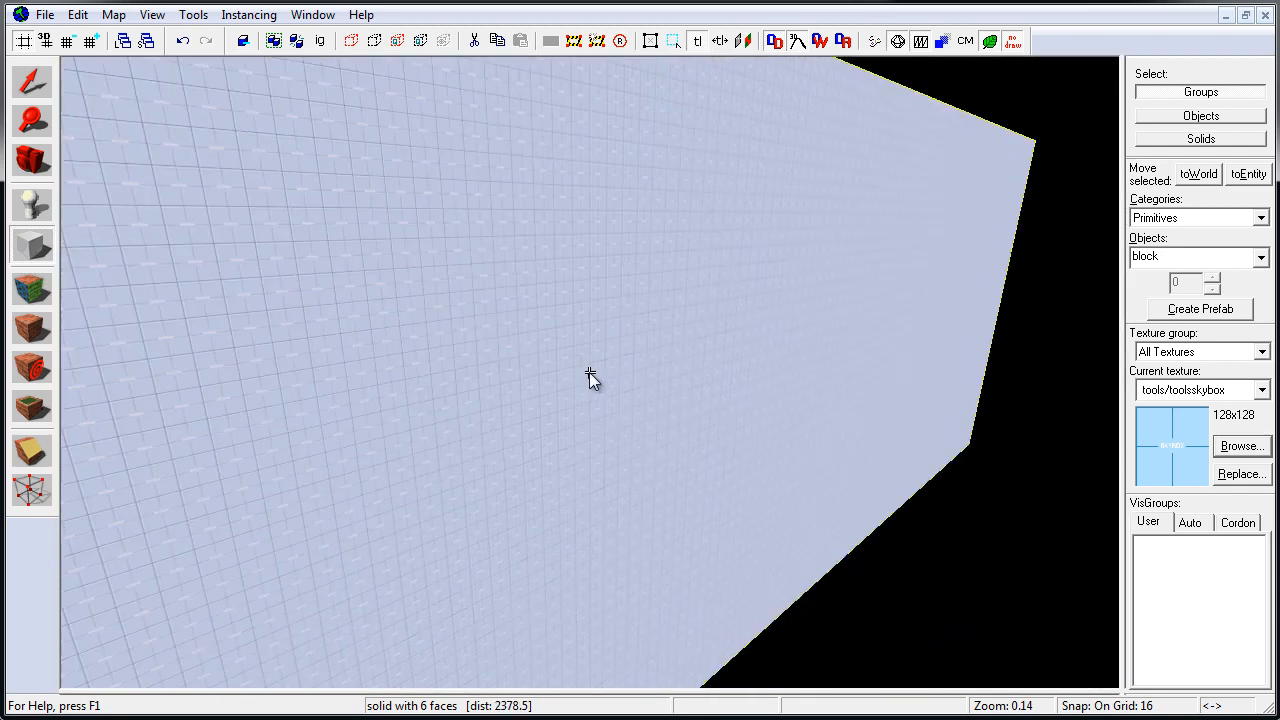
{"action": "key", "text": "z"}
Lower the skybox block and tighten its sides around the layout so it measures 2832 wide and 576 high.
{"action": "left_click", "coordinate": [32, 82]}
{"action": "key", "text": "shift+z"}
{"action": "key", "text": "shift+z"}
{"action": "left_click_drag", "start_coordinate": [608, 360], "coordinate": [608, 434]}
{"action": "scroll", "coordinate": [640, 576], "scroll_direction": "up", "scroll_amount": 4}
{"action": "left_click_drag", "start_coordinate": [103, 369], "coordinate": [125, 369]}
{"action": "left_click_drag", "start_coordinate": [1057, 369], "coordinate": [980, 369]}
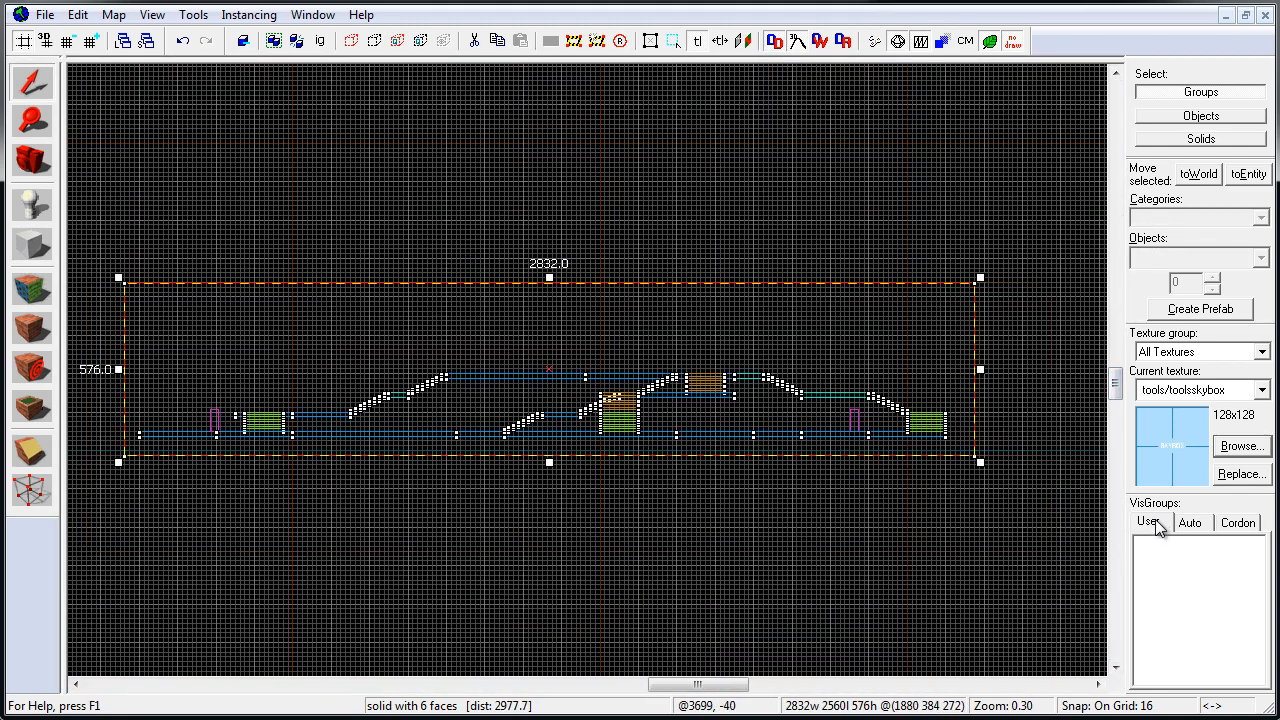
Hollow the skybox block with 32-unit walls and check the enclosed layout in the 3D view.
{"action": "left_click", "coordinate": [193, 15]}
{"action": "left_click", "coordinate": [222, 60]}
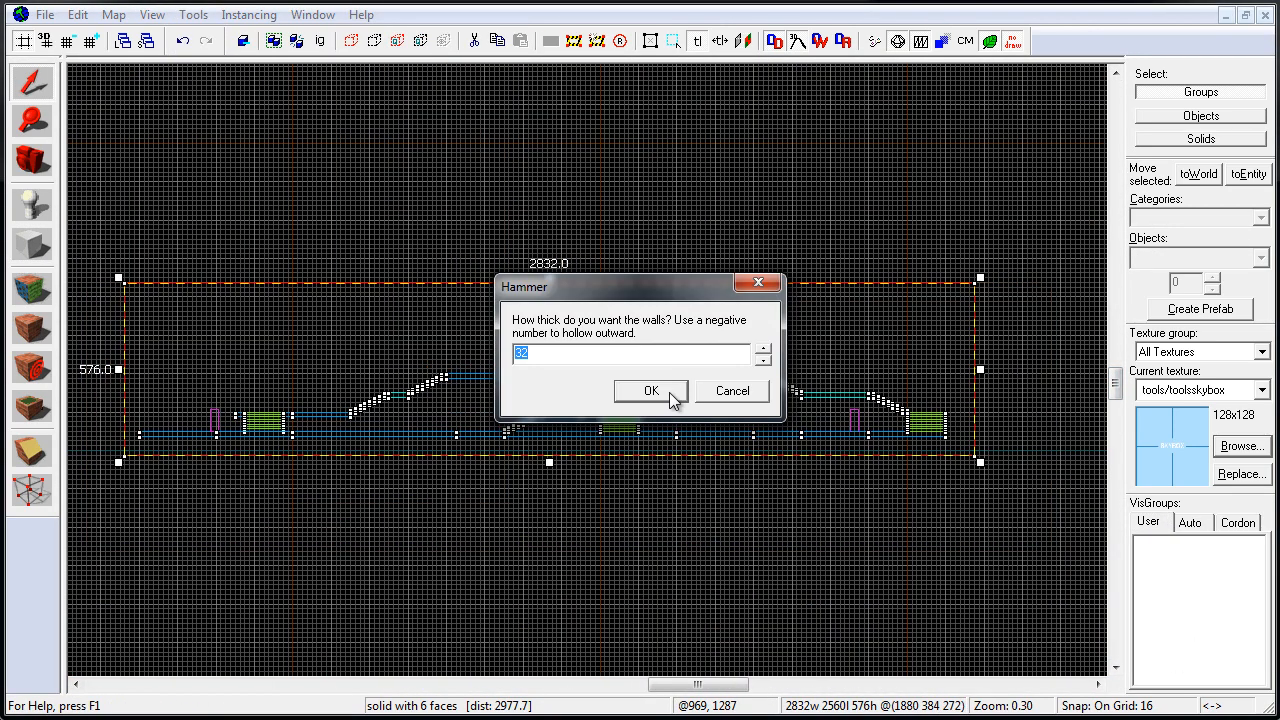
{"action": "left_click", "coordinate": [669, 392]}
{"action": "key", "text": "shift+z"}
{"action": "key", "text": "shift+z"}
{"action": "key", "text": "z"}
{"action": "key", "text": "w"}
{"action": "key", "text": "z"}
{"action": "left_click", "coordinate": [821, 176]}
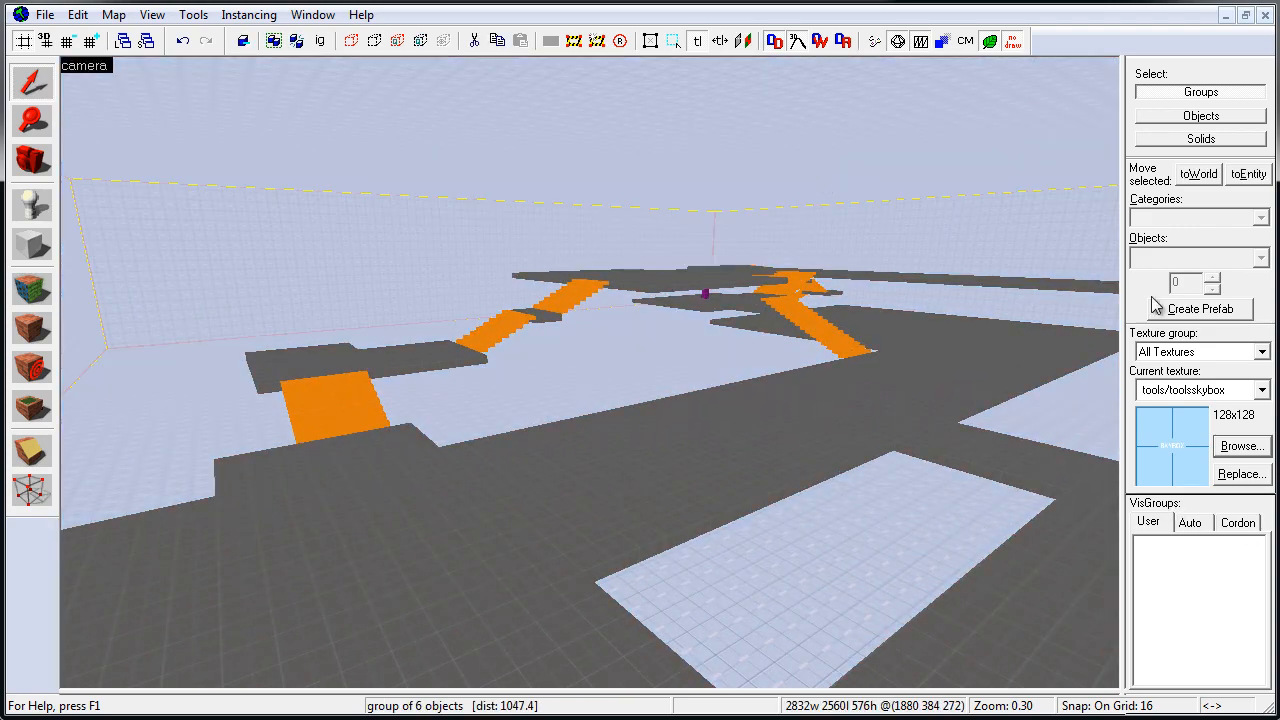
Try to add a new visgroup in the visgroup editor.
{"action": "left_click", "coordinate": [1181, 366]}
{"action": "left_click", "coordinate": [480, 513]}
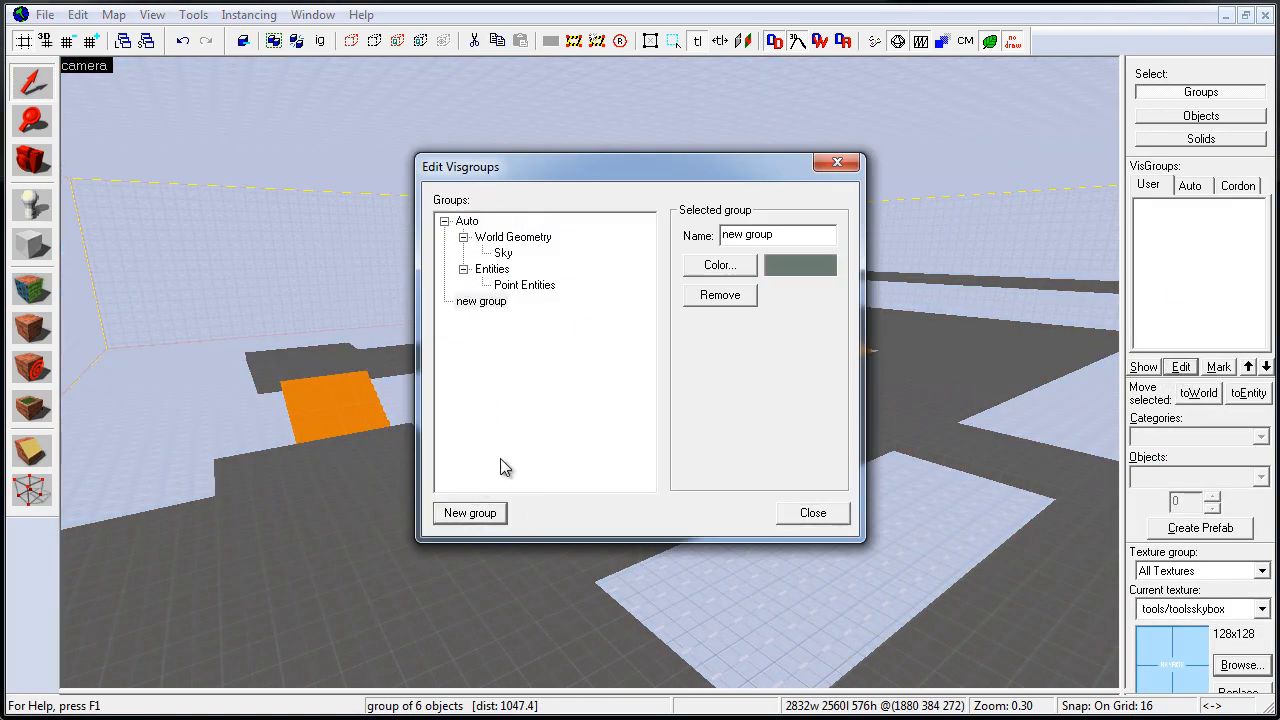
{"action": "left_click", "coordinate": [1201, 239]}
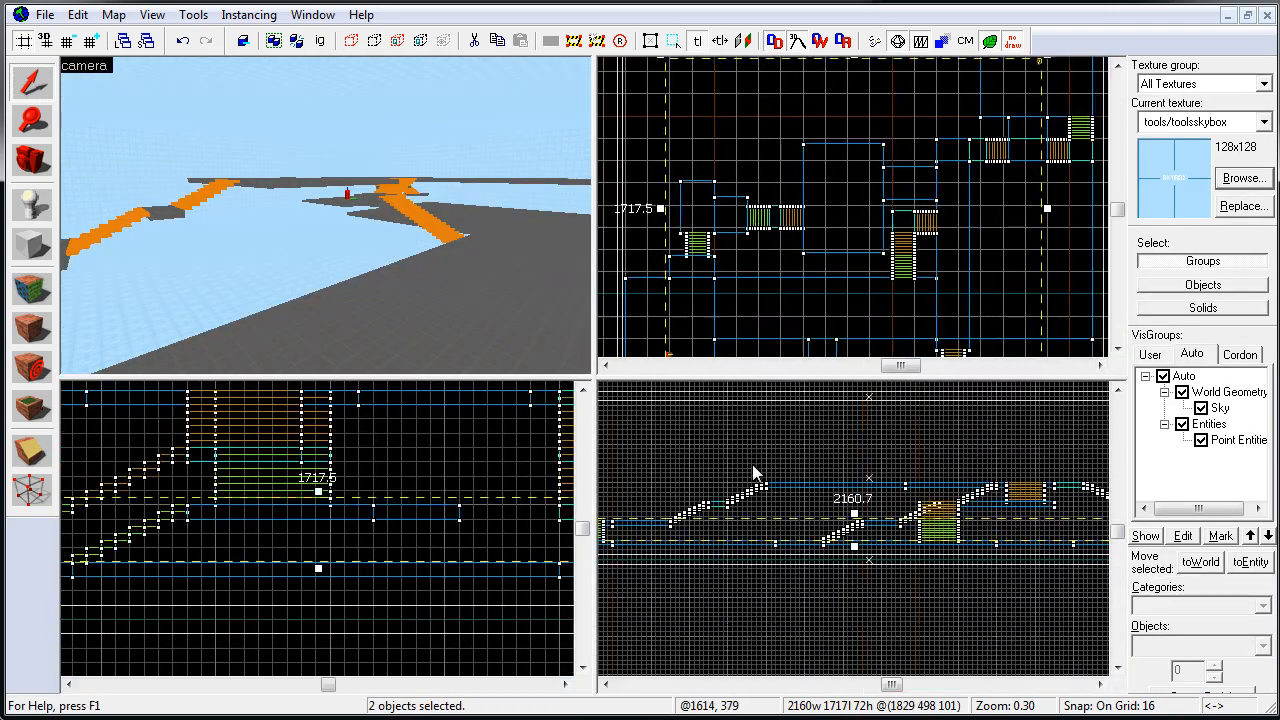
Place a light_environment entity above the floor beside the spawn entity.
{"action": "scroll", "coordinate": [464, 552], "scroll_direction": "up", "scroll_amount": 4}
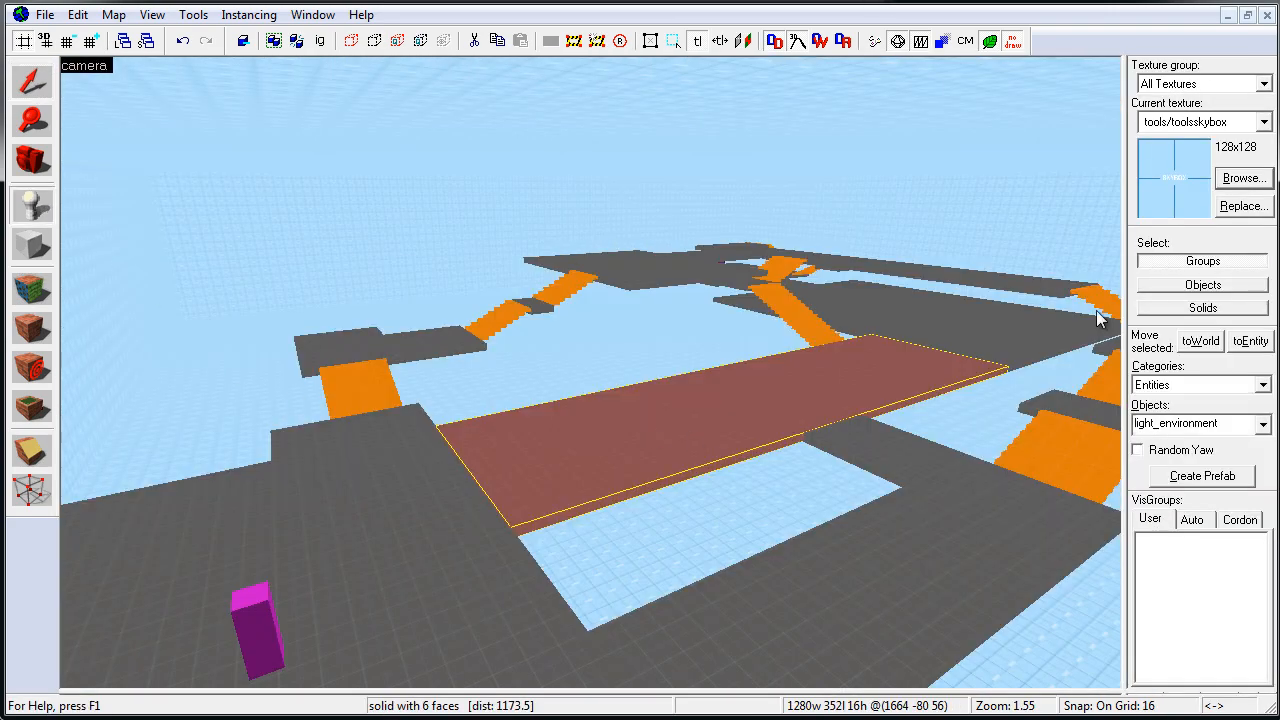
{"action": "type", "text": "light"}
{"action": "left_click", "coordinate": [1192, 496]}
Compile the map with BSP, VIS and RAD set to Normal and run it in Counter-Strike: Global Offensive.
{"action": "left_click", "coordinate": [838, 42]}
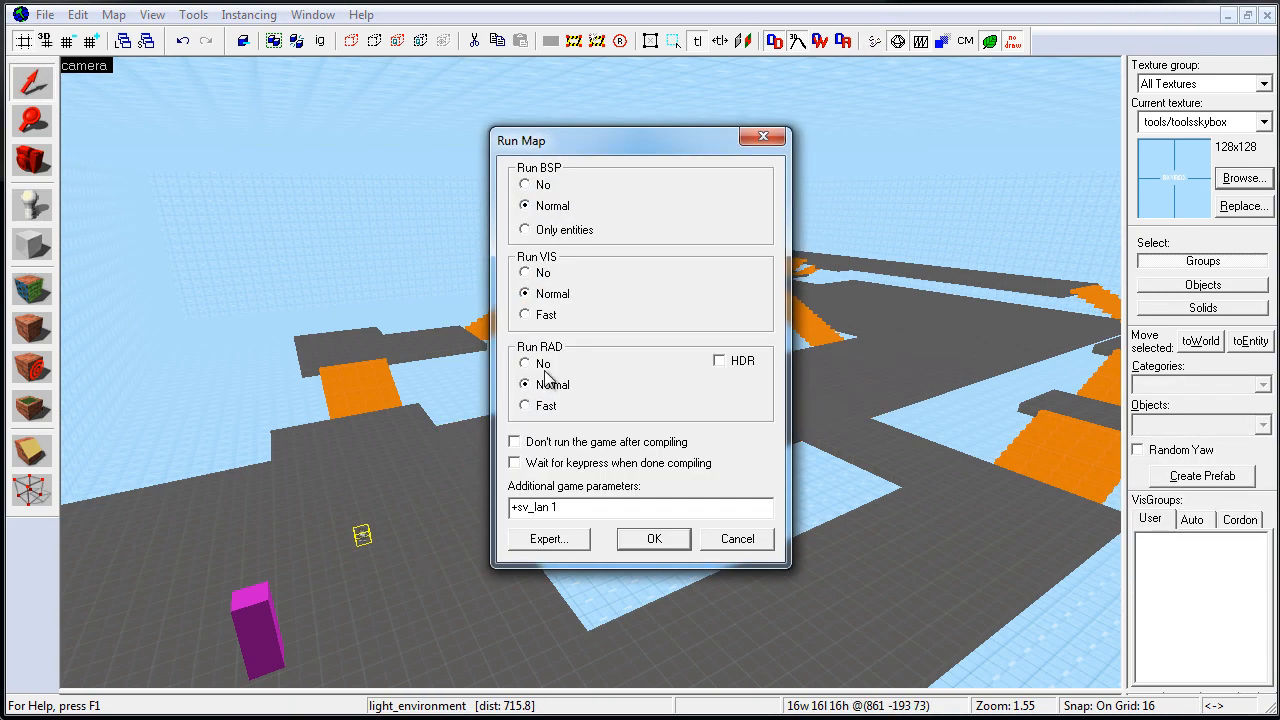
{"action": "left_click", "coordinate": [650, 542]}
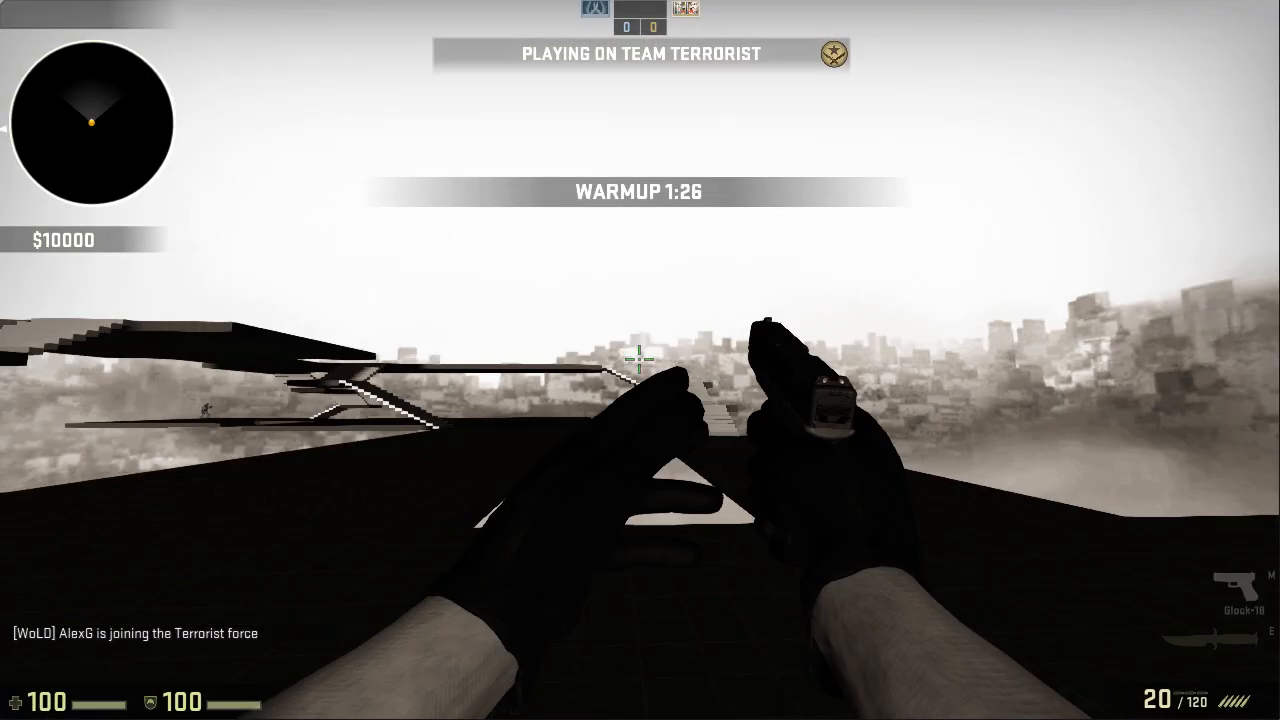
Kick the bots with bot_kick and end the warmup with mp_warmup_end in the game console.
{"action": "key", "text": "grave"}
{"action": "type", "text": "r"}
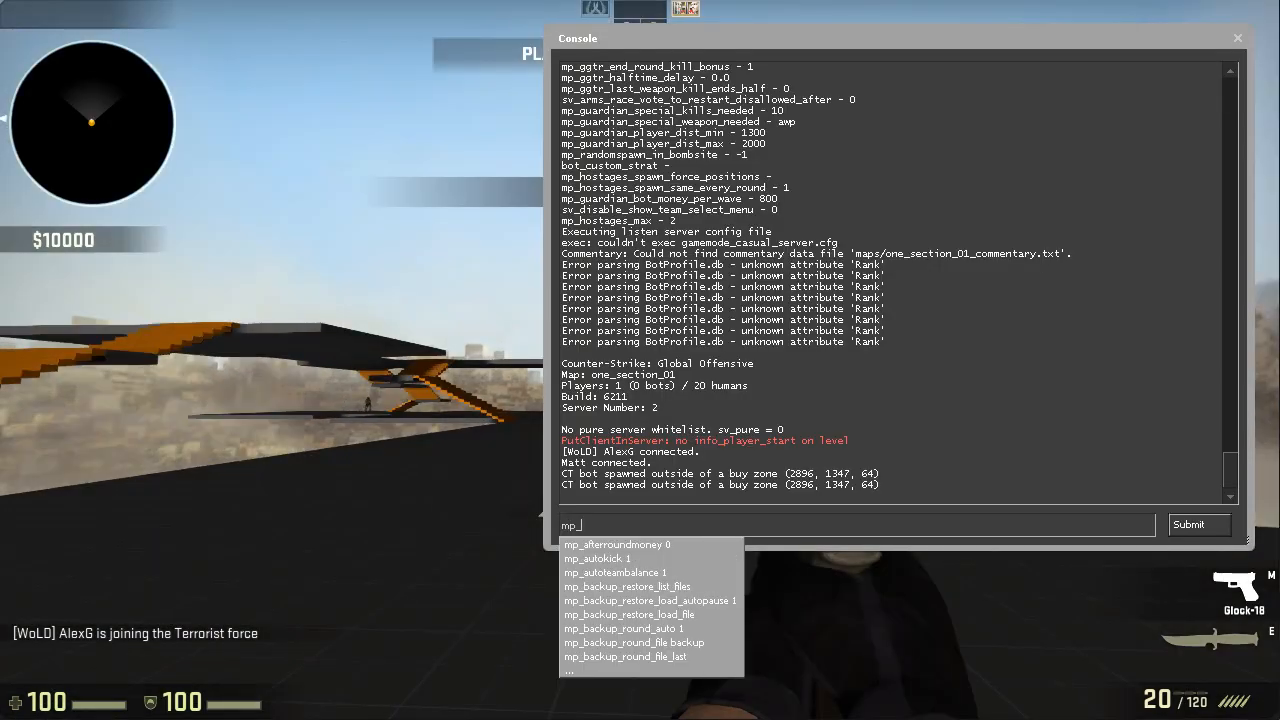
{"action": "key", "text": "BackSpace"}
{"action": "type", "text": "bot_kick"}
{"action": "key", "text": "Return"}
{"action": "type", "text": "mp_w"}
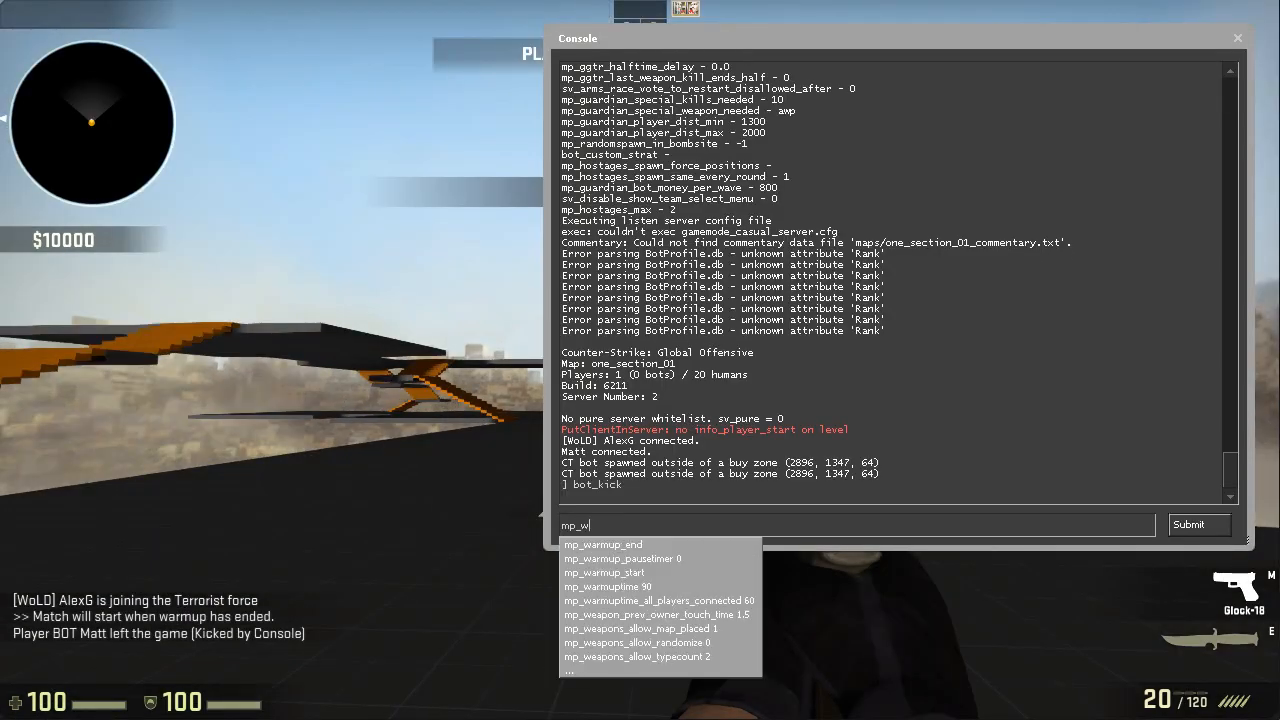
{"action": "type", "text": "armup_end"}
{"action": "key", "text": "Return"}
Restart the match with mp_restartgame 1 and time a knife run from the terrorist spawn along the lower floor.
{"action": "type", "text": "mp"}
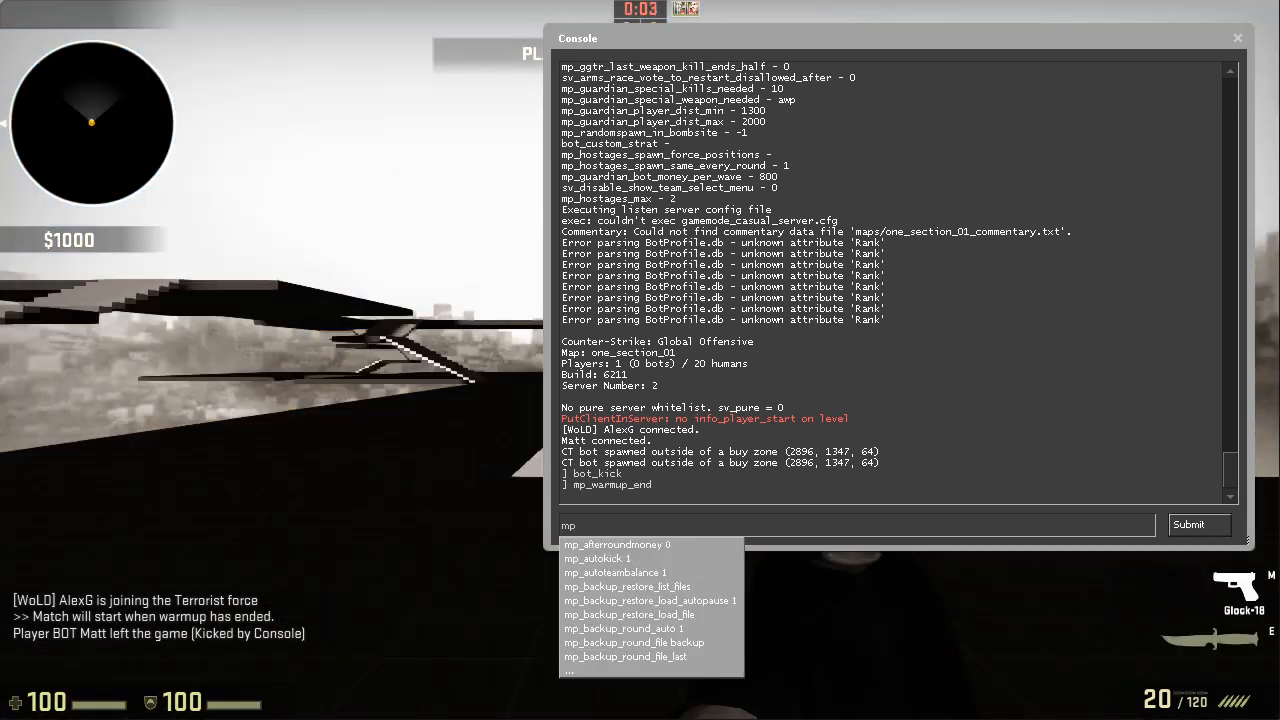
{"action": "type", "text": "_restartgame 1"}
{"action": "key", "text": "Return"}
{"action": "key", "text": "grave"}
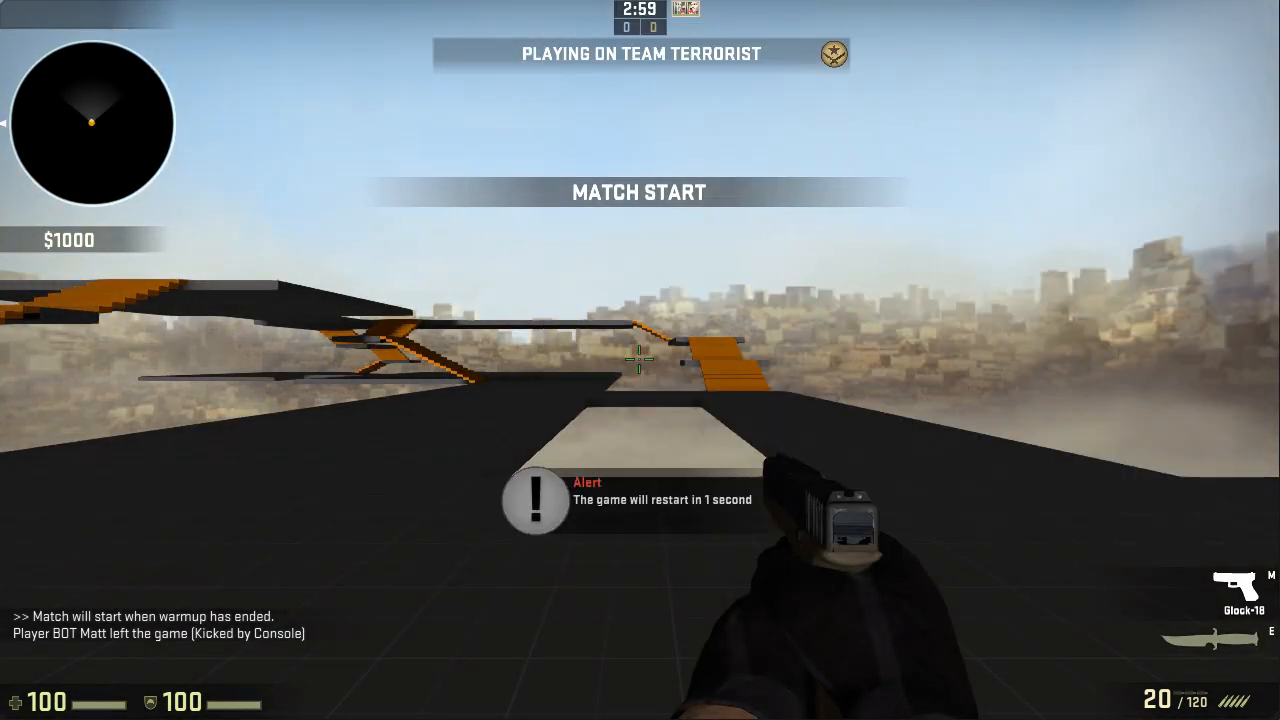
{"action": "key", "text": "e"}
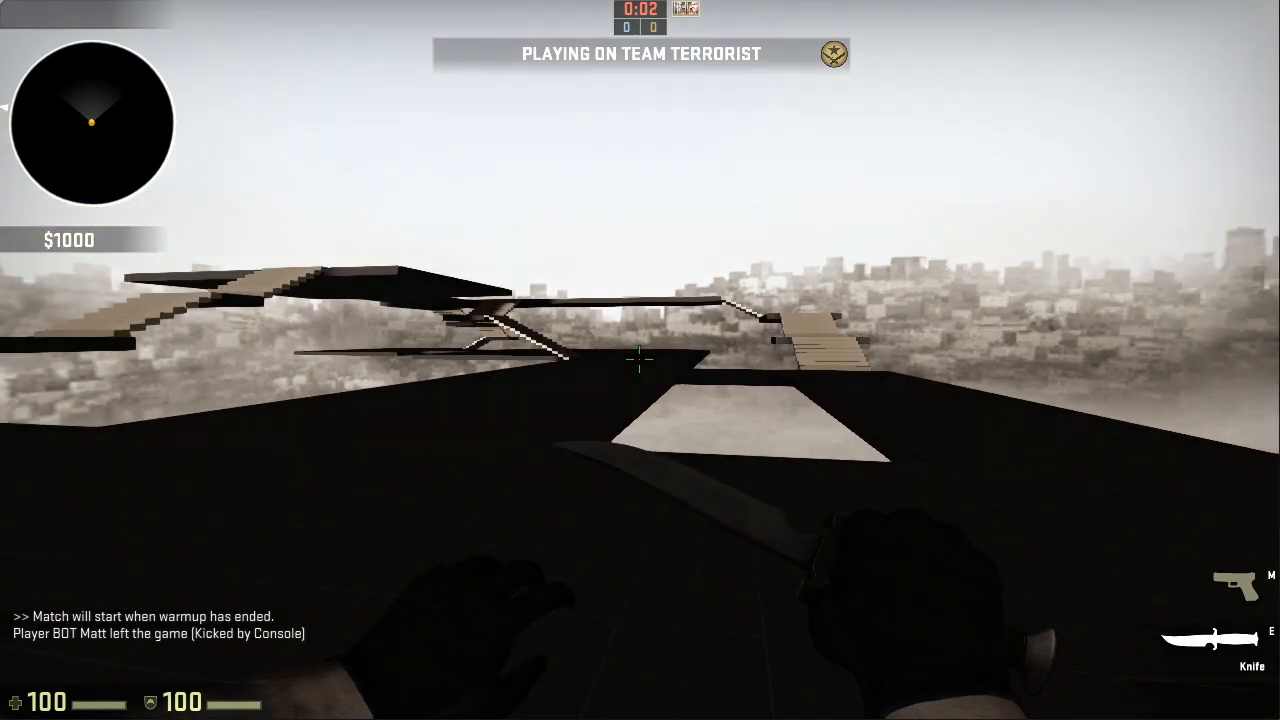
{"action": "key", "text": "w"}
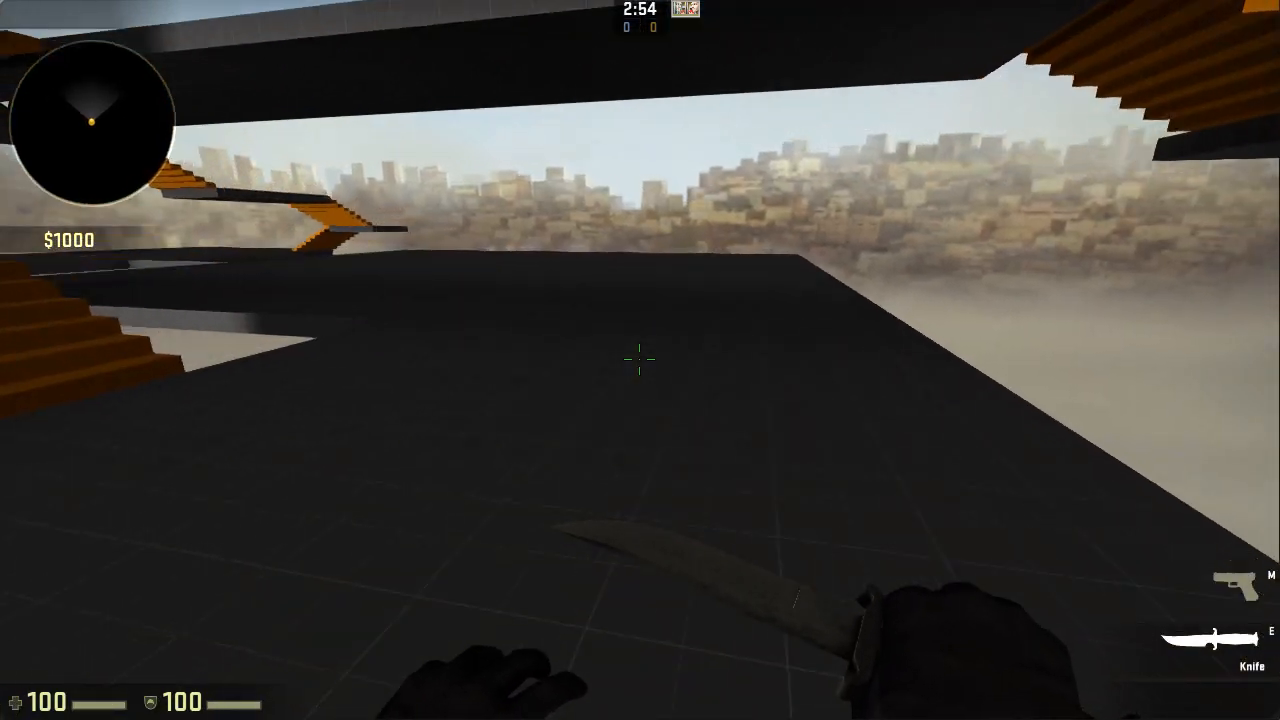
Restart the match and time a knife run past the floor opening and up the far stairs onto the raised corridor.
{"action": "key", "text": "grave"}
{"action": "key", "text": "Up"}
{"action": "key", "text": "Return"}
{"action": "key", "text": "grave"}
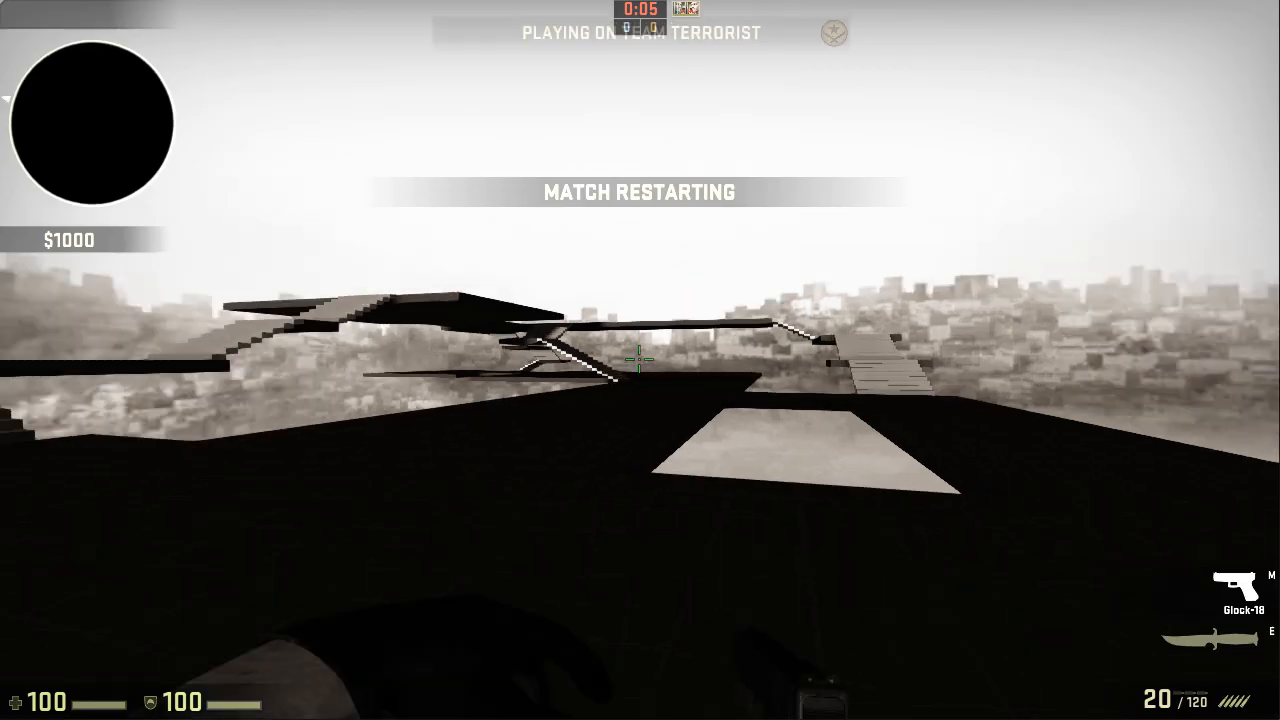
{"action": "key", "text": "e"}
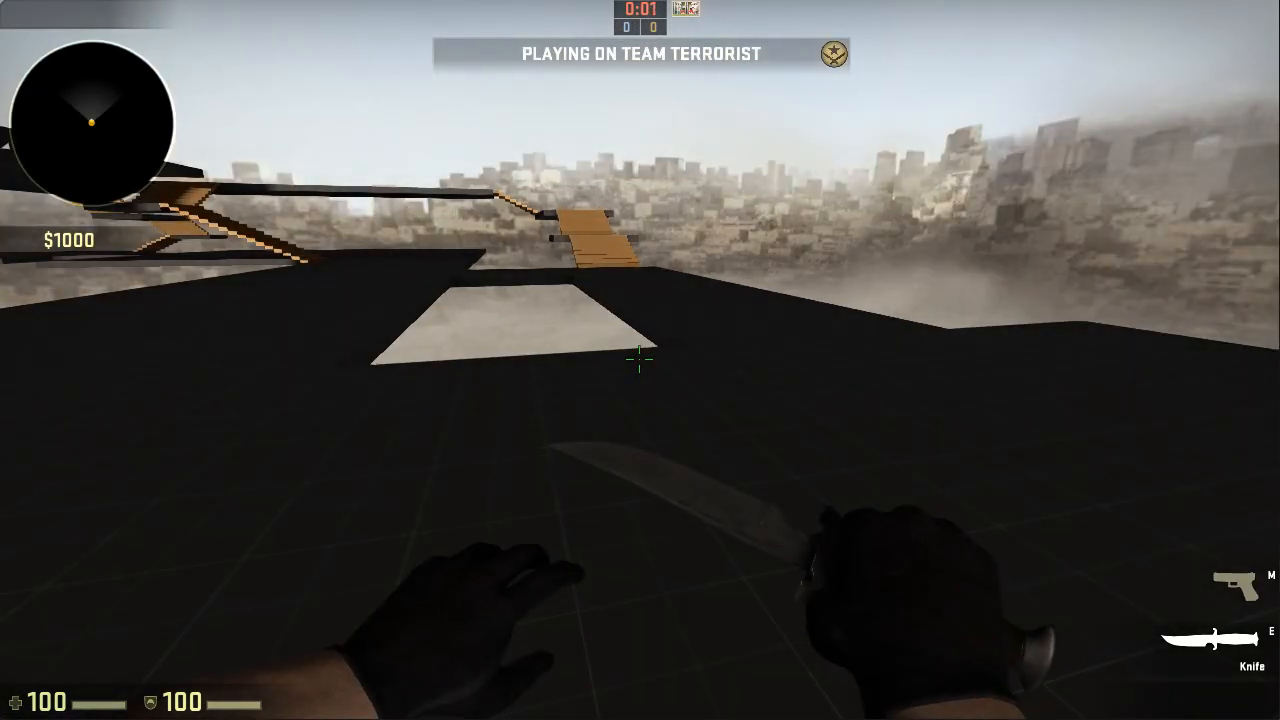
{"action": "key", "text": "w"}
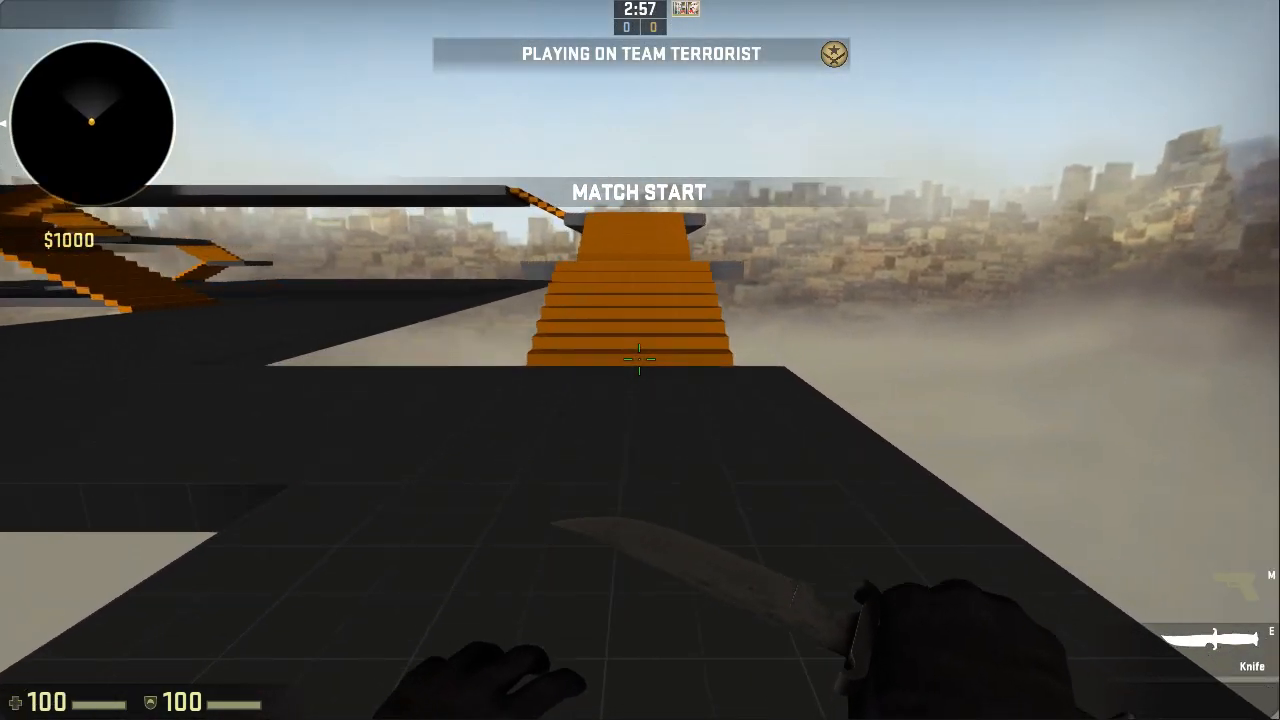
{"action": "key", "text": "w"}
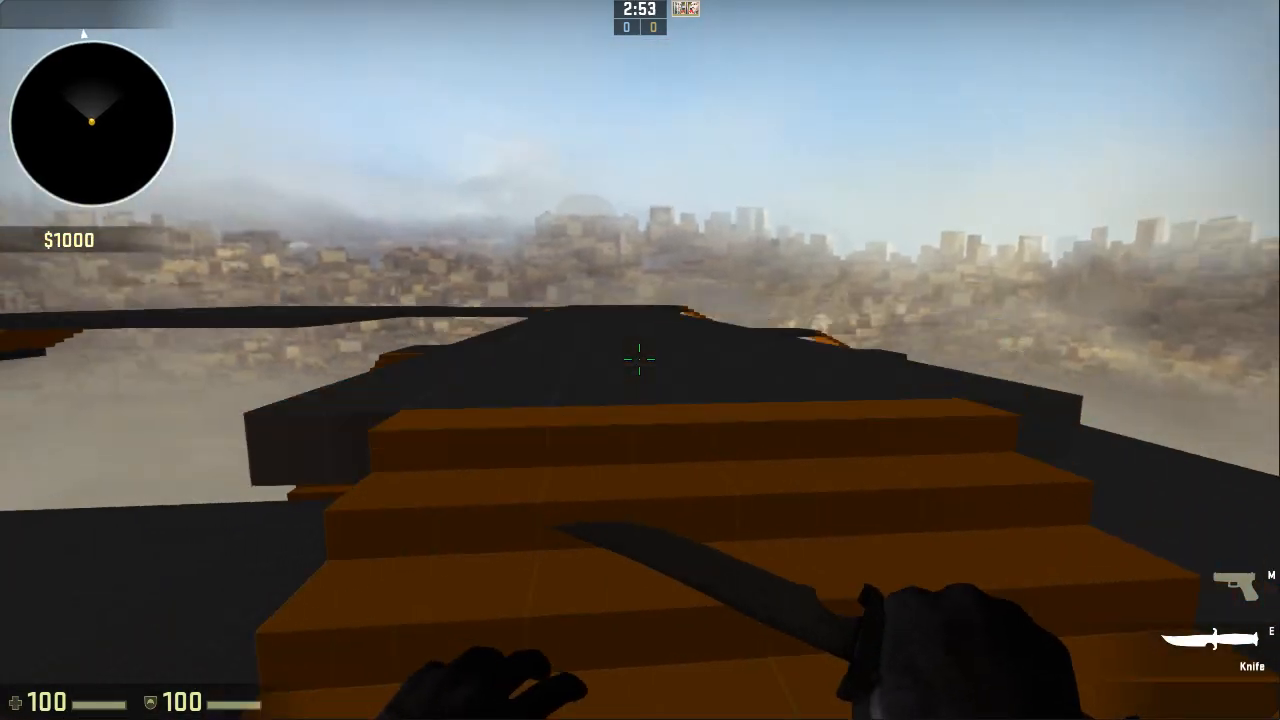
Restart the match and time a run up the side stairs and across the upper platform.
{"action": "key", "text": "grave"}
{"action": "key", "text": "grave"}
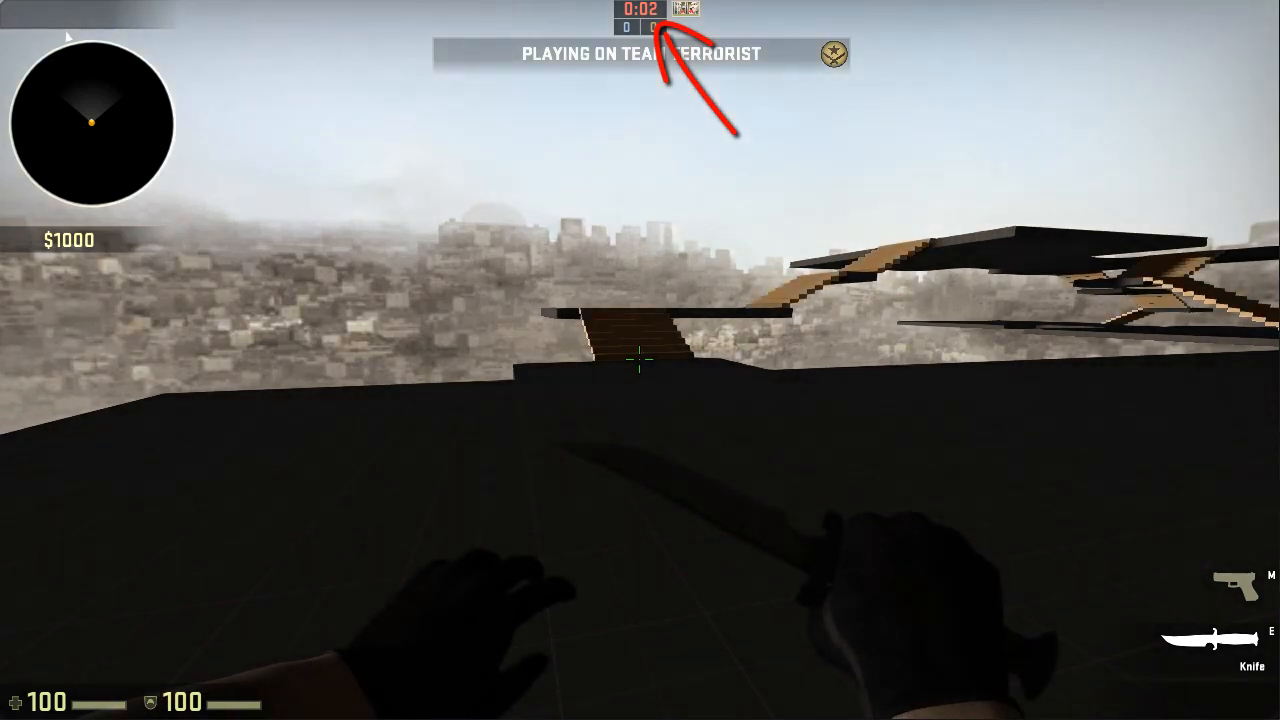
{"action": "key", "text": "w"}
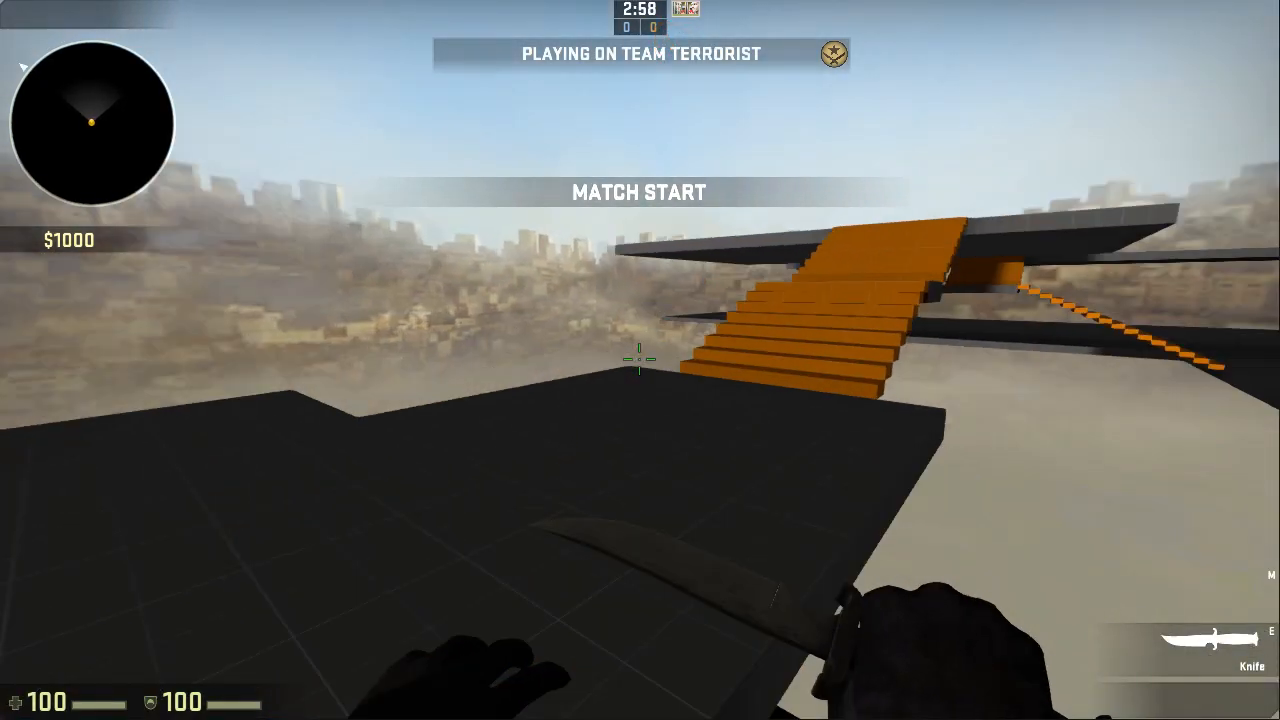
{"action": "key", "text": "w"}
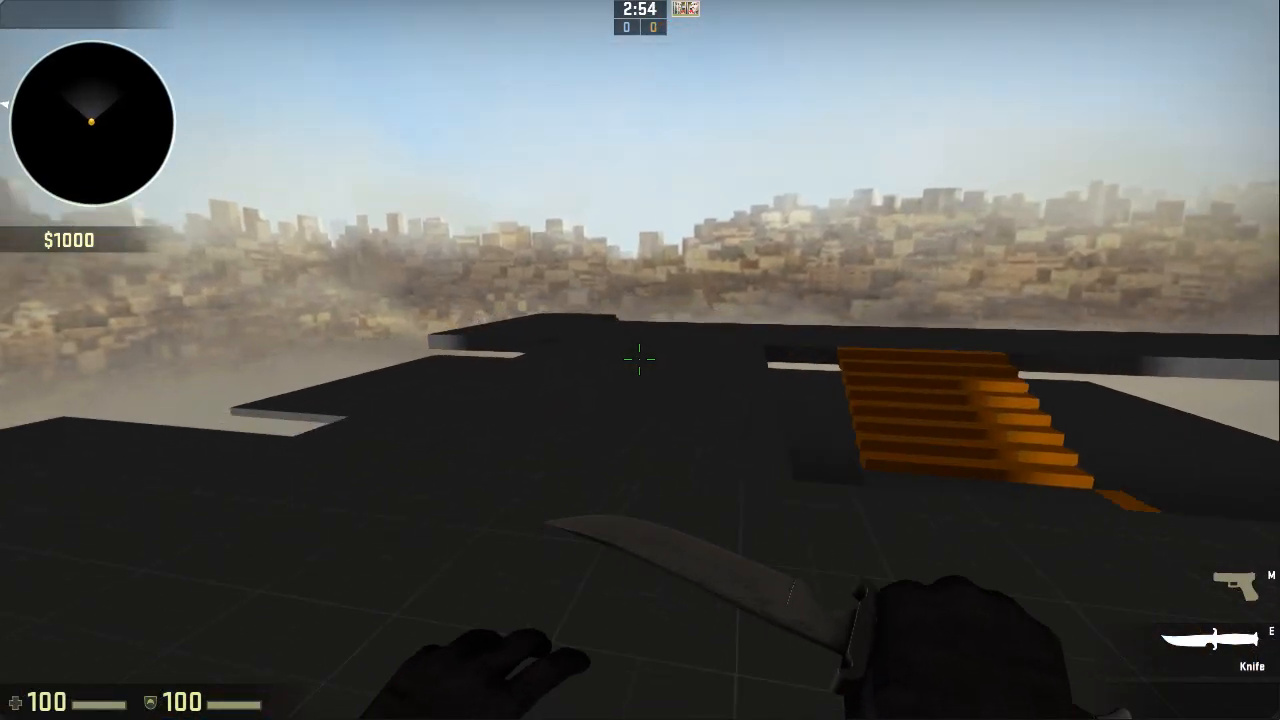
Restart the match and time a run along the central corridor to the floor beneath the upper platform.
{"action": "key", "text": "grave"}
{"action": "key", "text": "grave"}
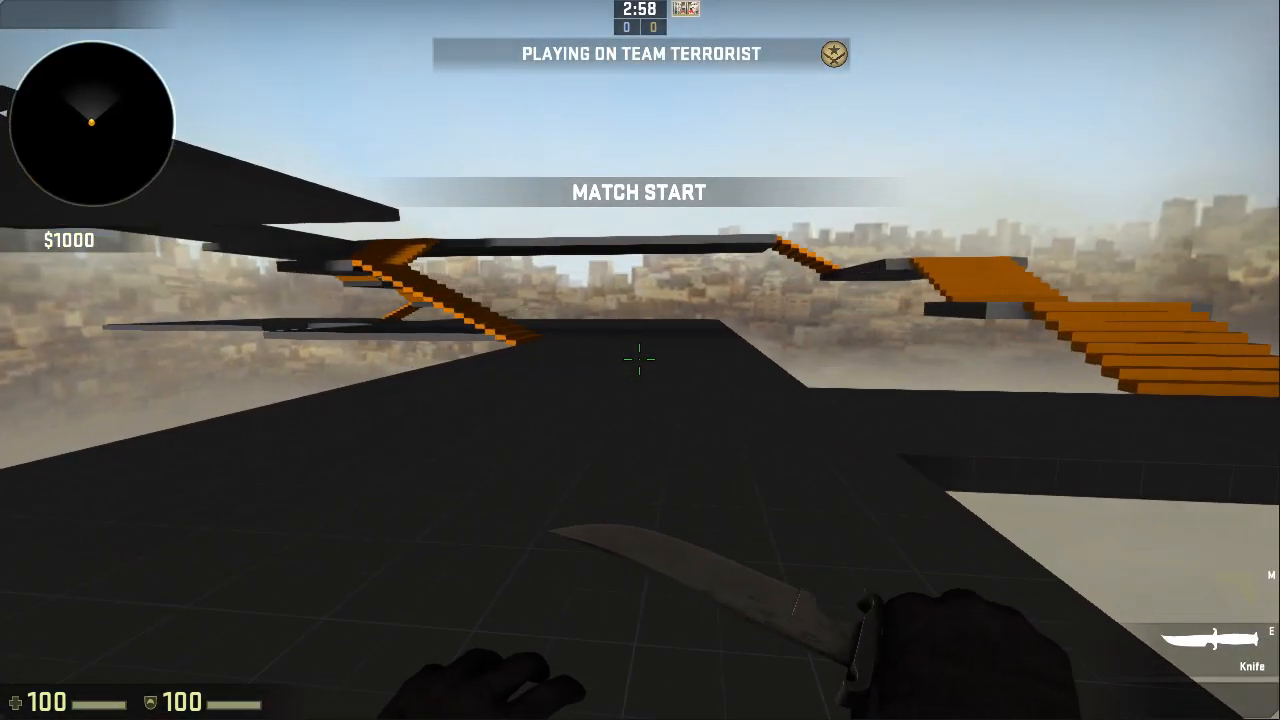
{"action": "key", "text": "w"}
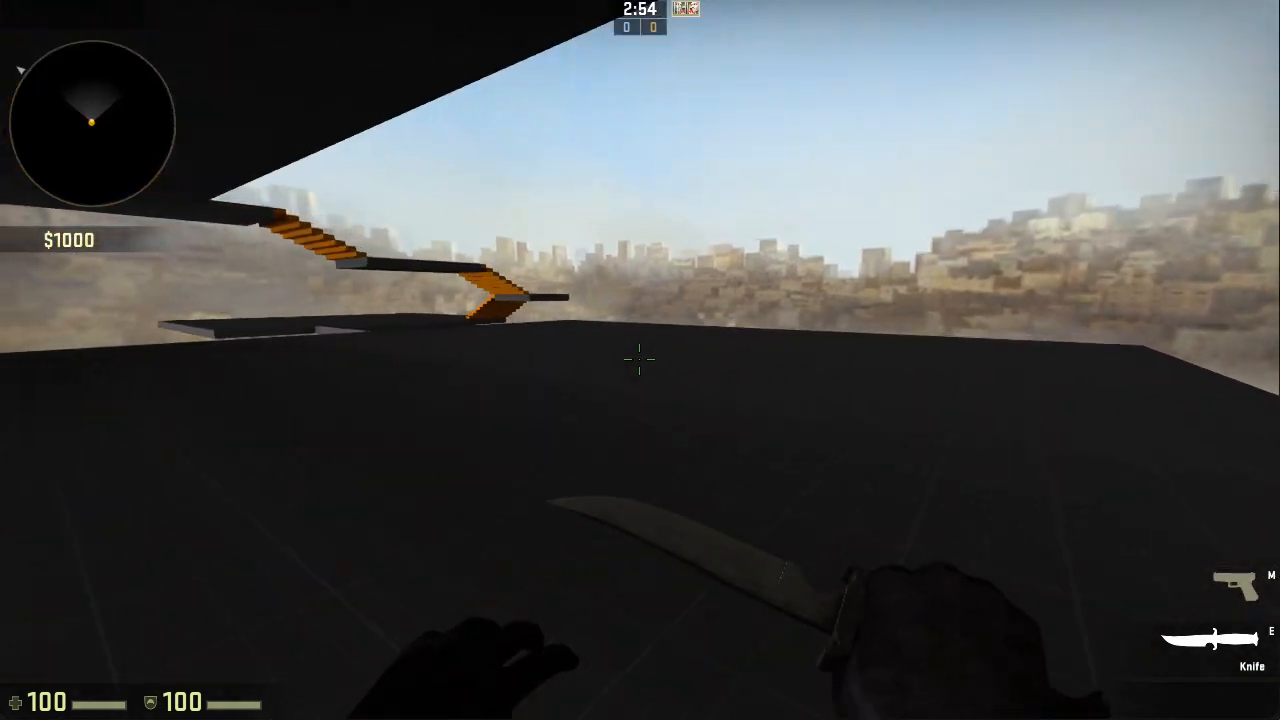
Restart the match with mp_restartgame 1 and time a terrorist knife run along the main floor to the upper level.
{"action": "key", "text": "grave"}
{"action": "key", "text": "Up"}
{"action": "key", "text": "Return"}
{"action": "key", "text": "grave"}
{"action": "key", "text": "e"}
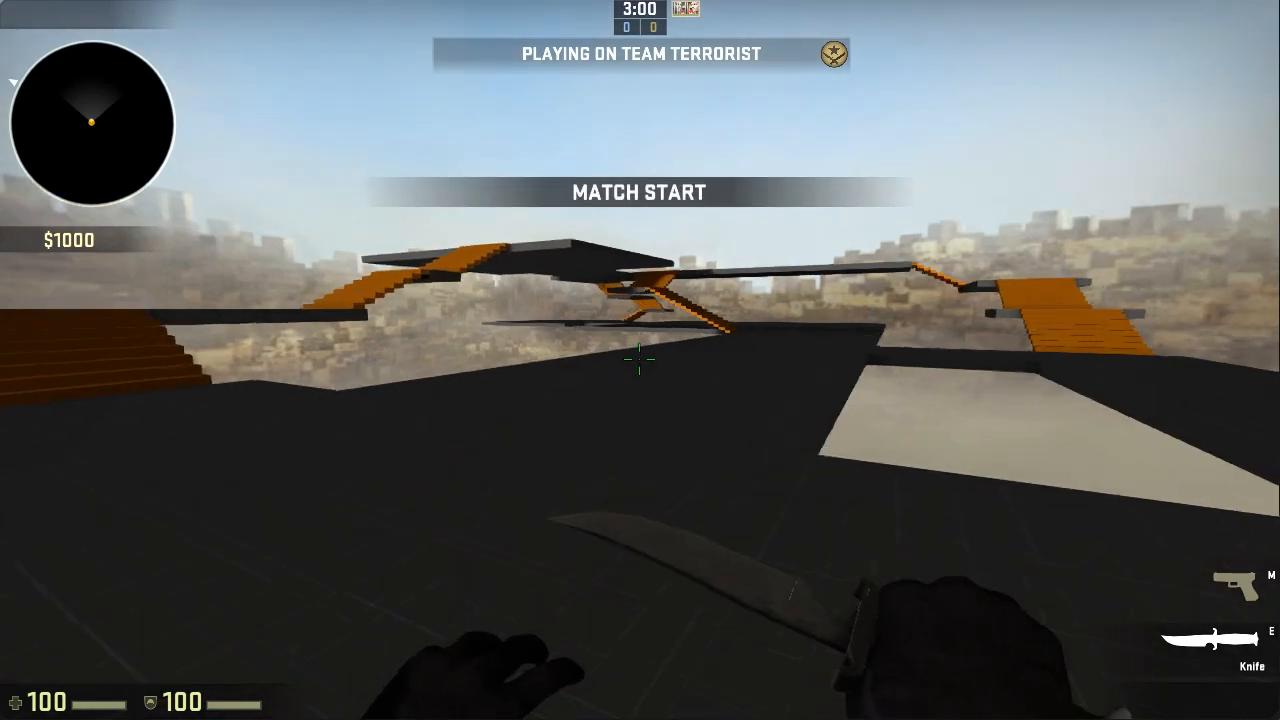
{"action": "key", "text": "w"}
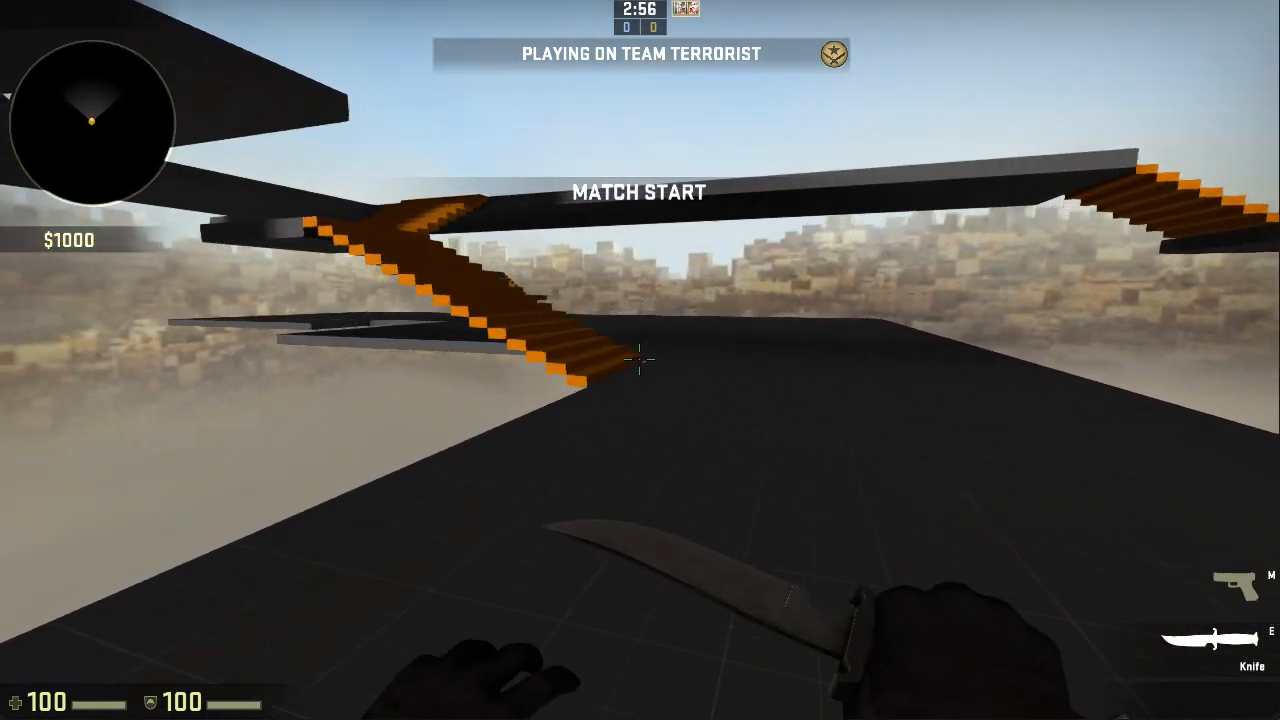
{"action": "key", "text": "w"}
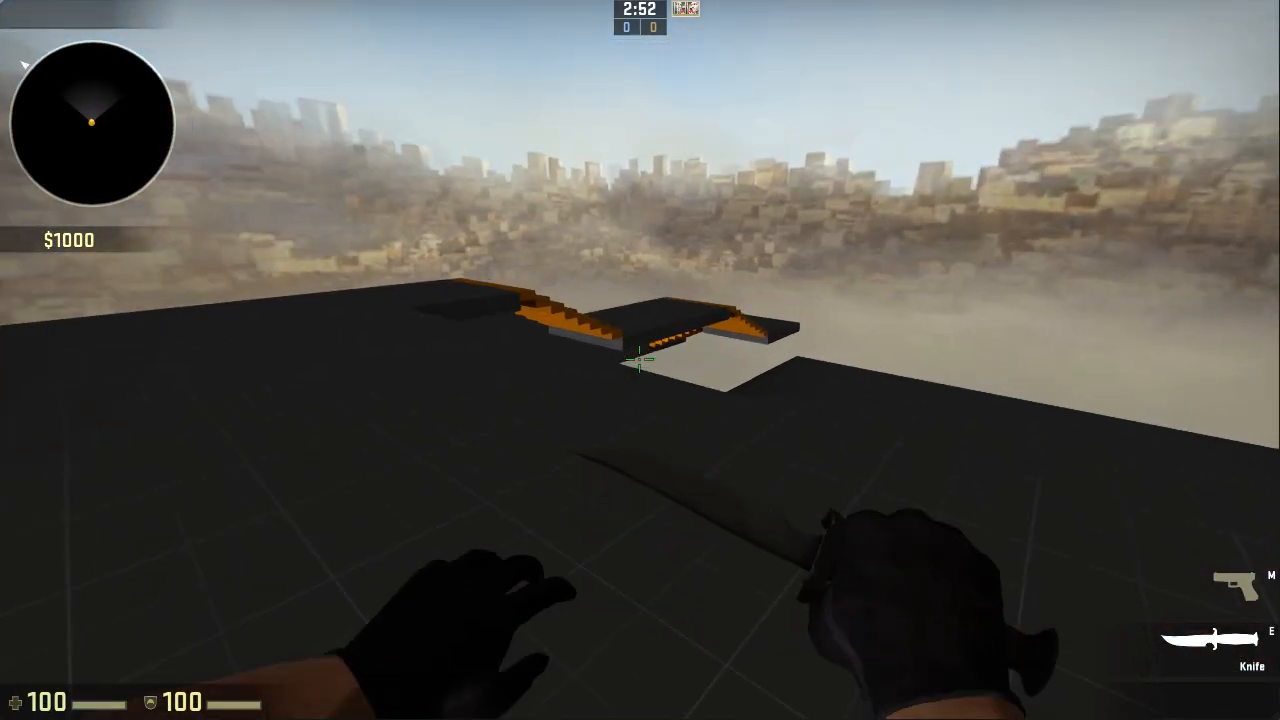
Switch to the Counter-Terrorist team and time a knife run from its spawn along the lower floor beneath the upper platform.
{"action": "key", "text": "m"}
{"action": "left_click", "coordinate": [531, 377]}
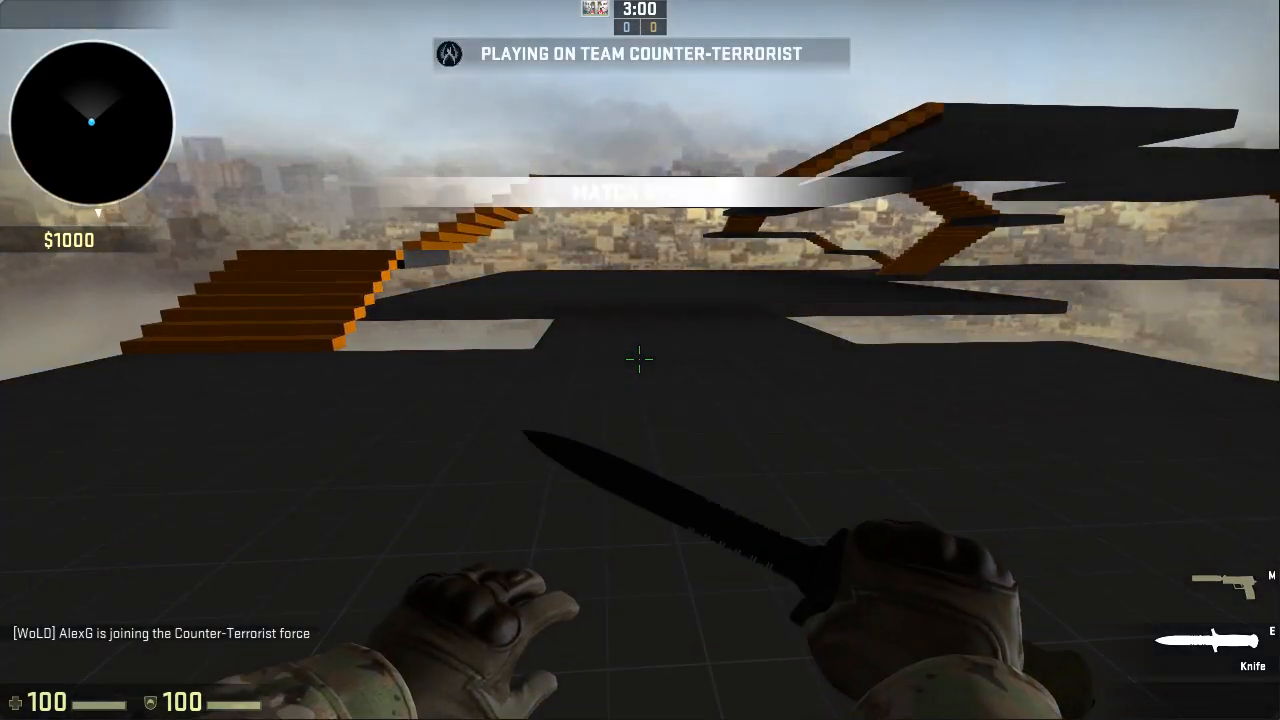
{"action": "key", "text": "w"}
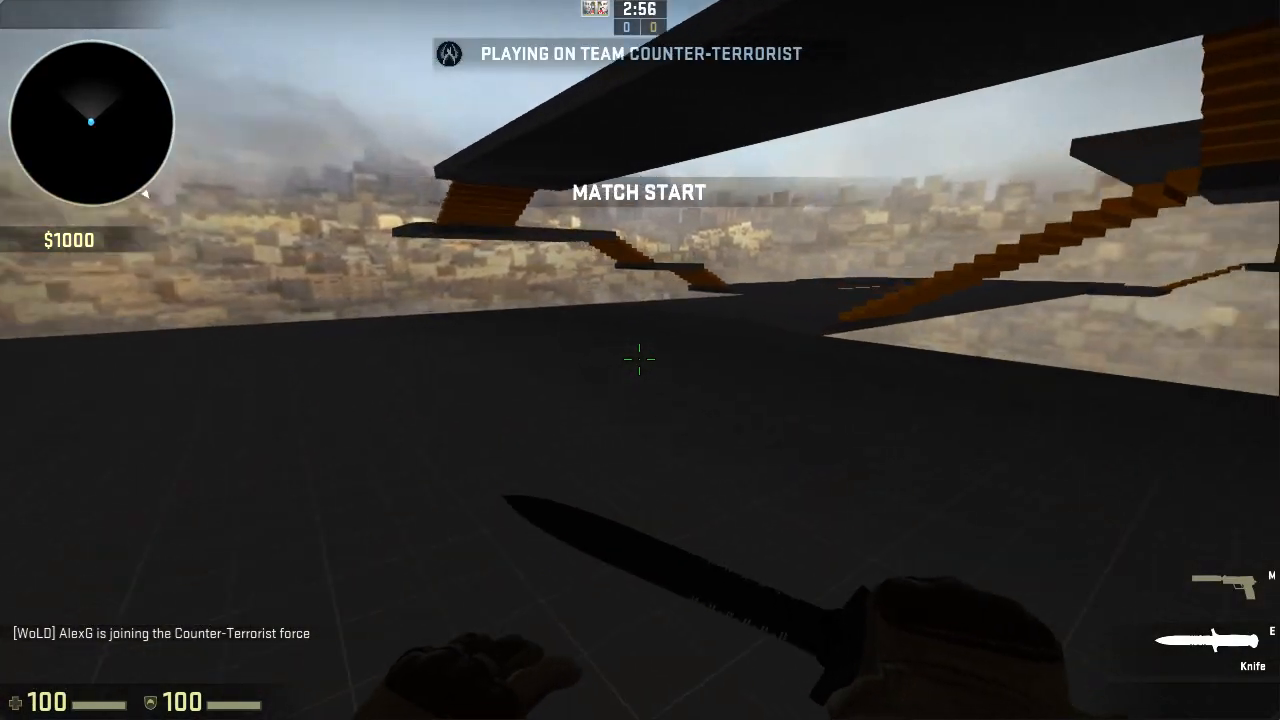
Restart the match with mp_restartgame 1 and time a counter-terrorist run up the orange side stairs onto the raised floor.
{"action": "key", "text": "grave"}
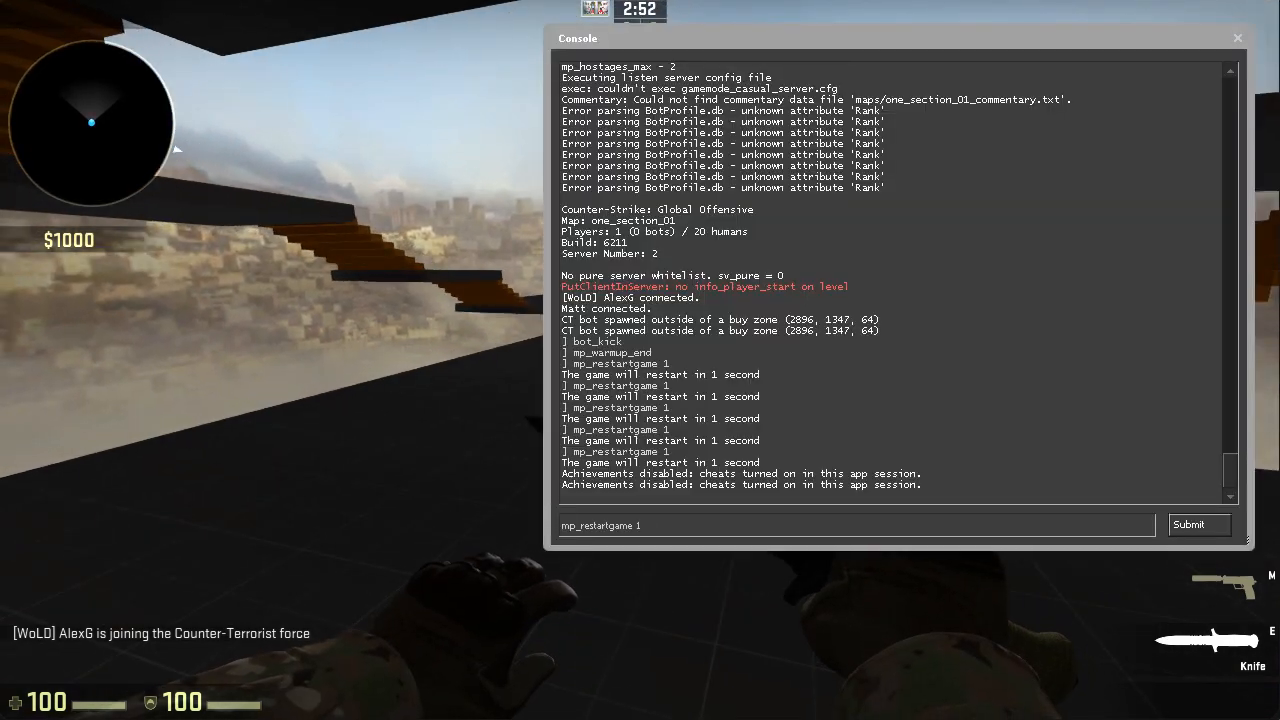
{"action": "key", "text": "Return"}
{"action": "key", "text": "grave"}
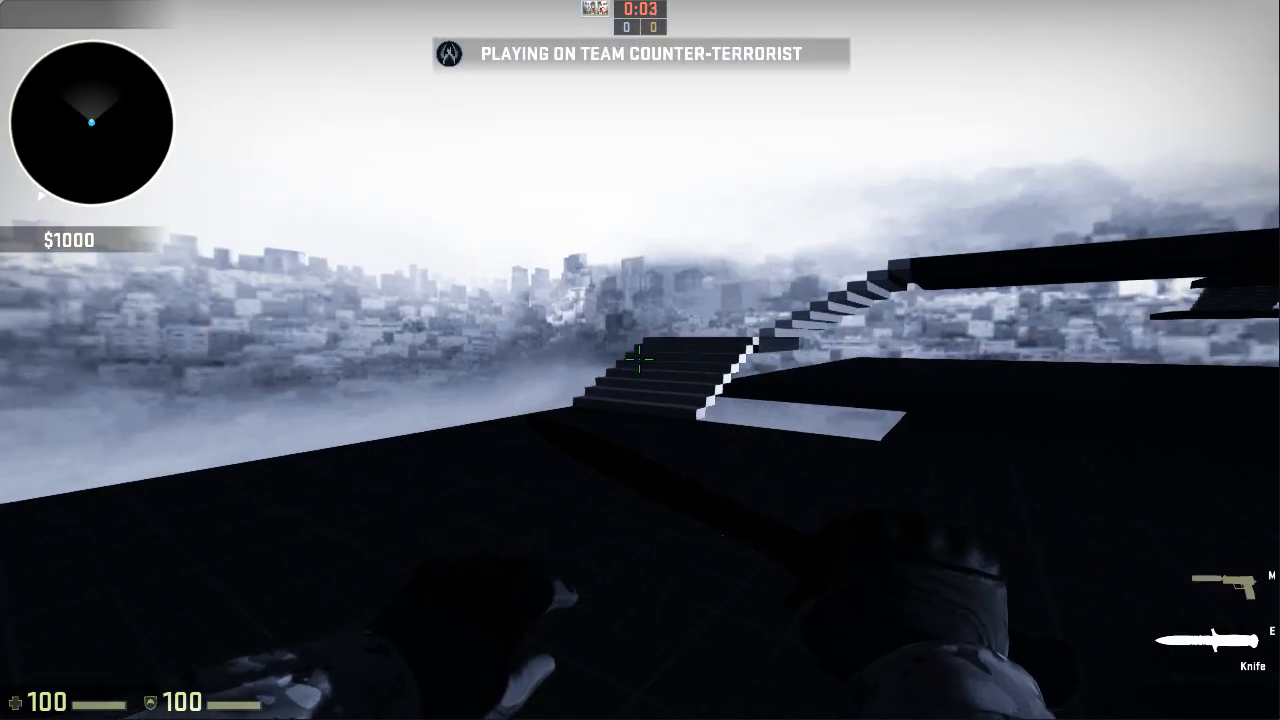
{"action": "key", "text": "w"}
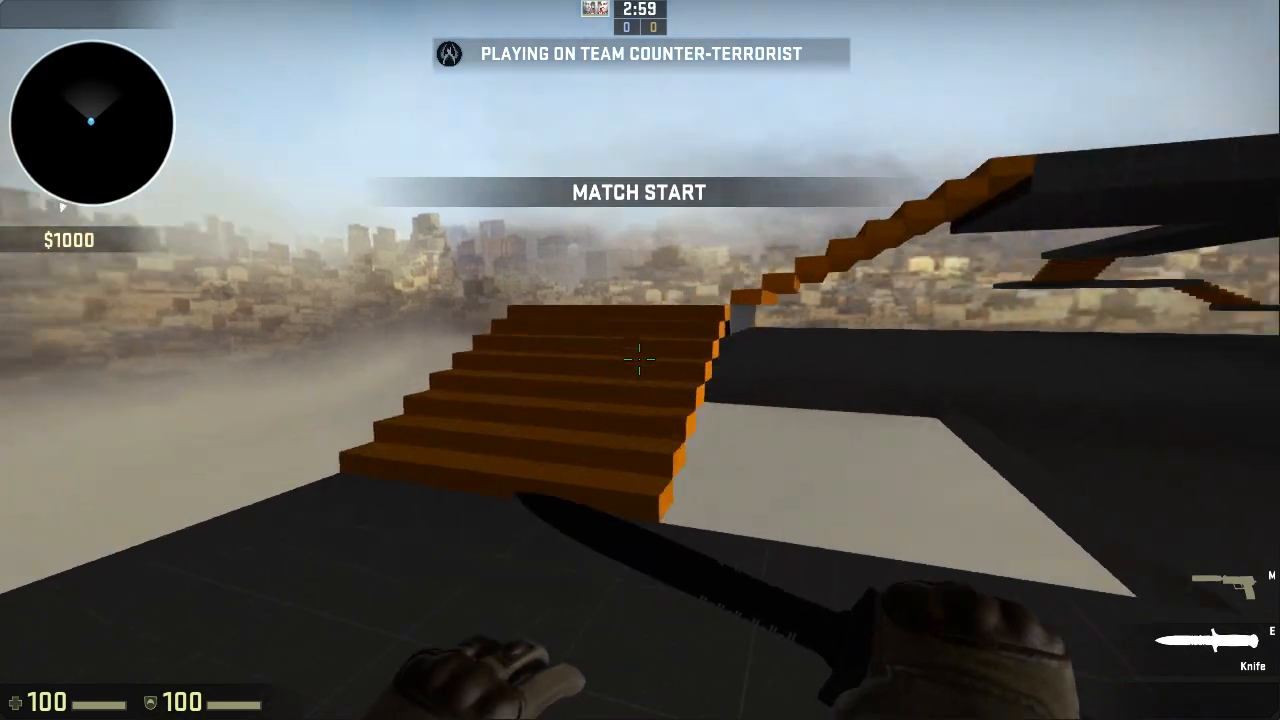
{"action": "key", "text": "w"}
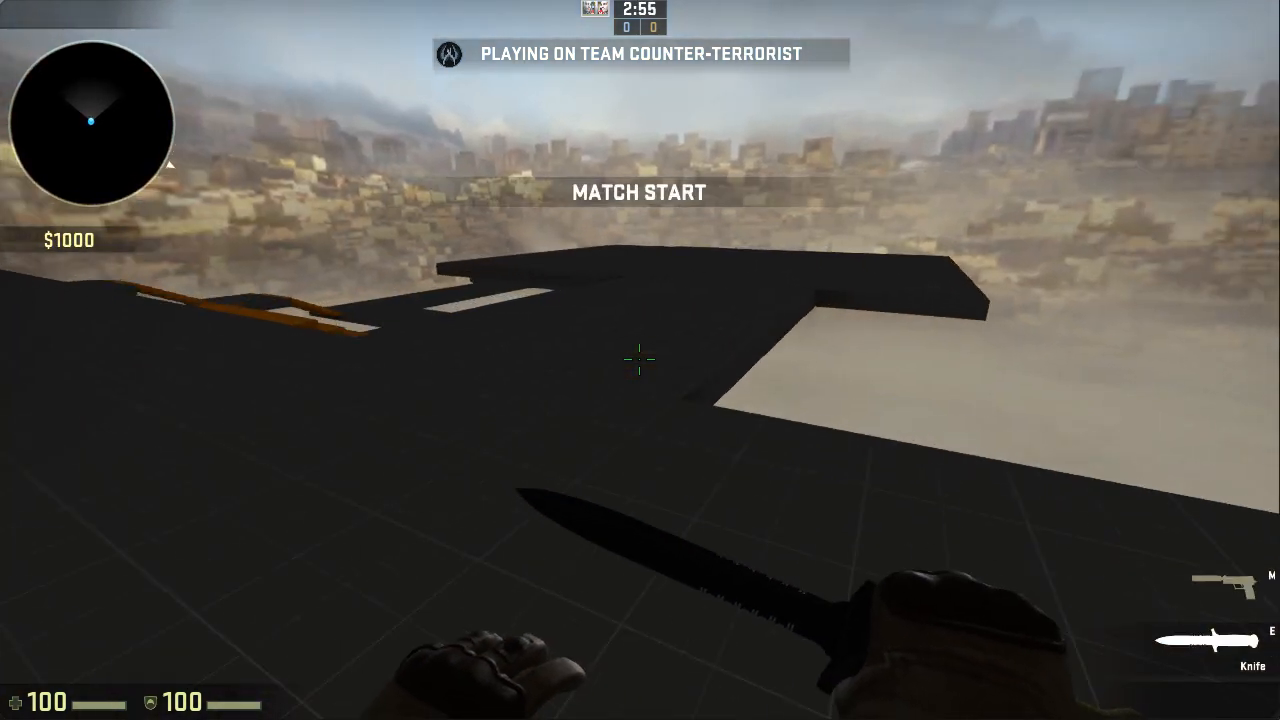
Switch to Hammer and open the properties of the light_environment entity near the terrorist spawn.
{"action": "key", "text": "alt+Tab"}
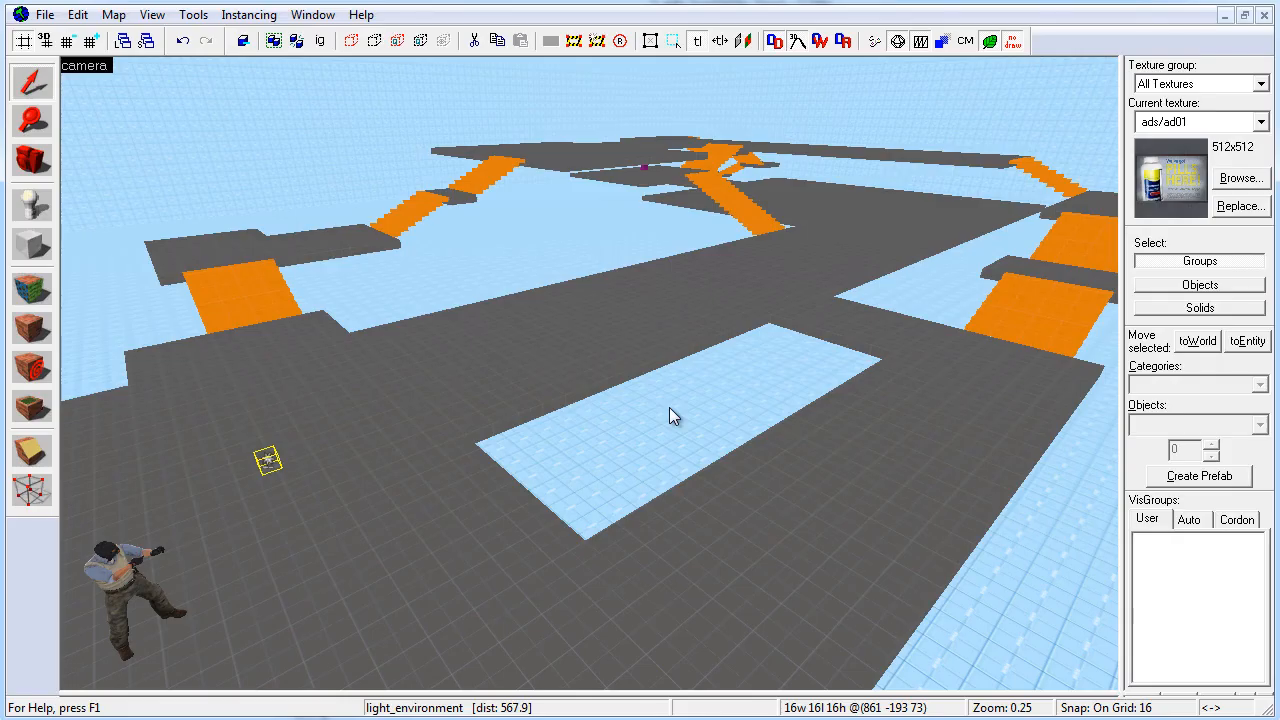
{"action": "key", "text": "z"}
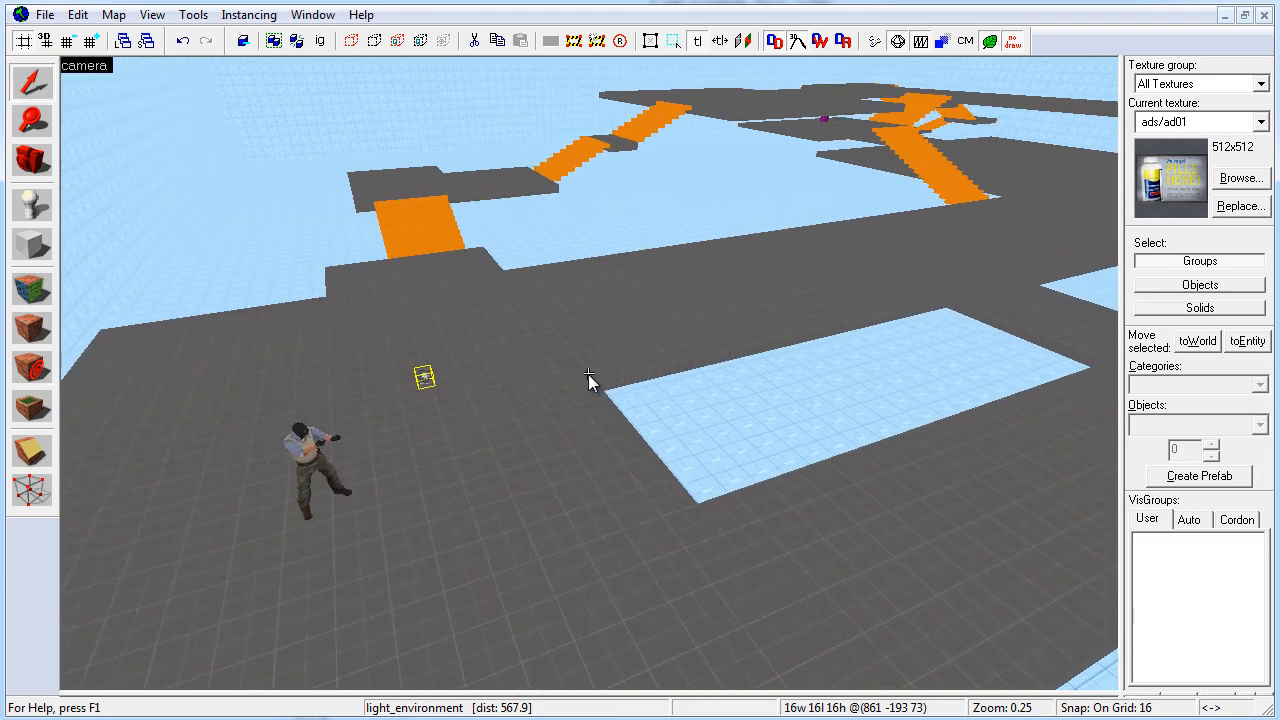
{"action": "double_click", "coordinate": [399, 396]}
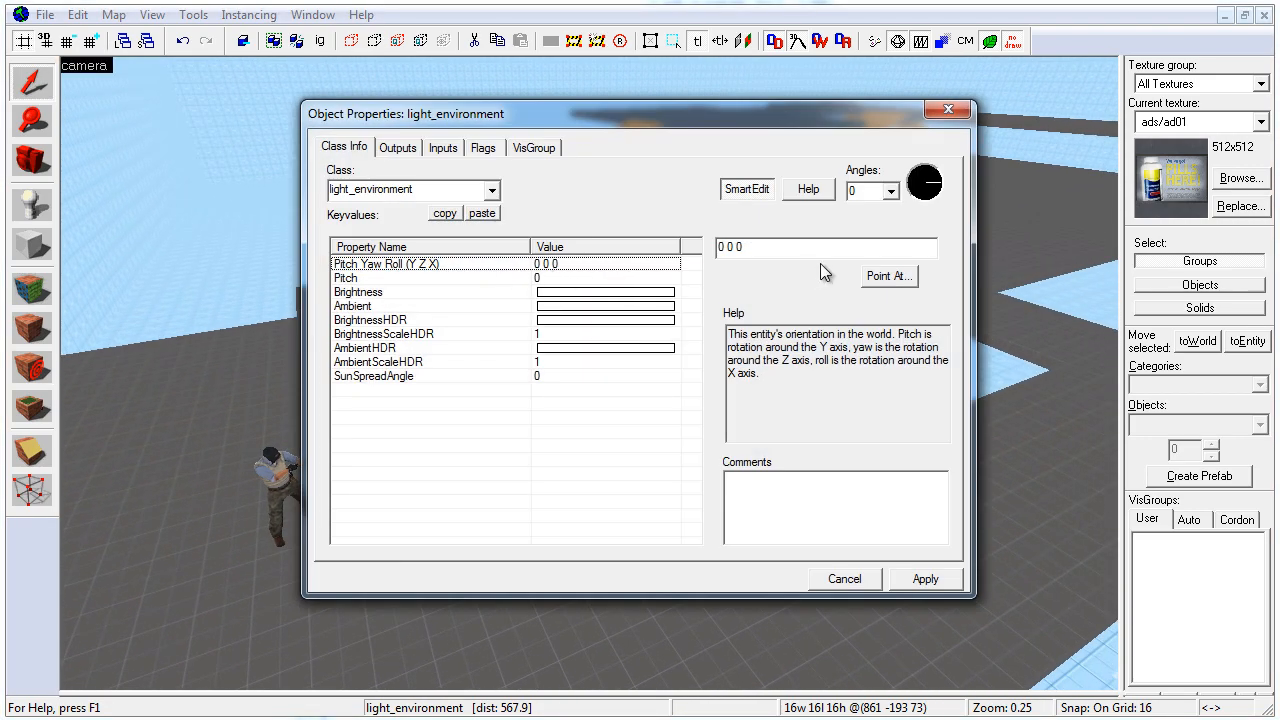
{"action": "key", "text": "alt+Tab"}
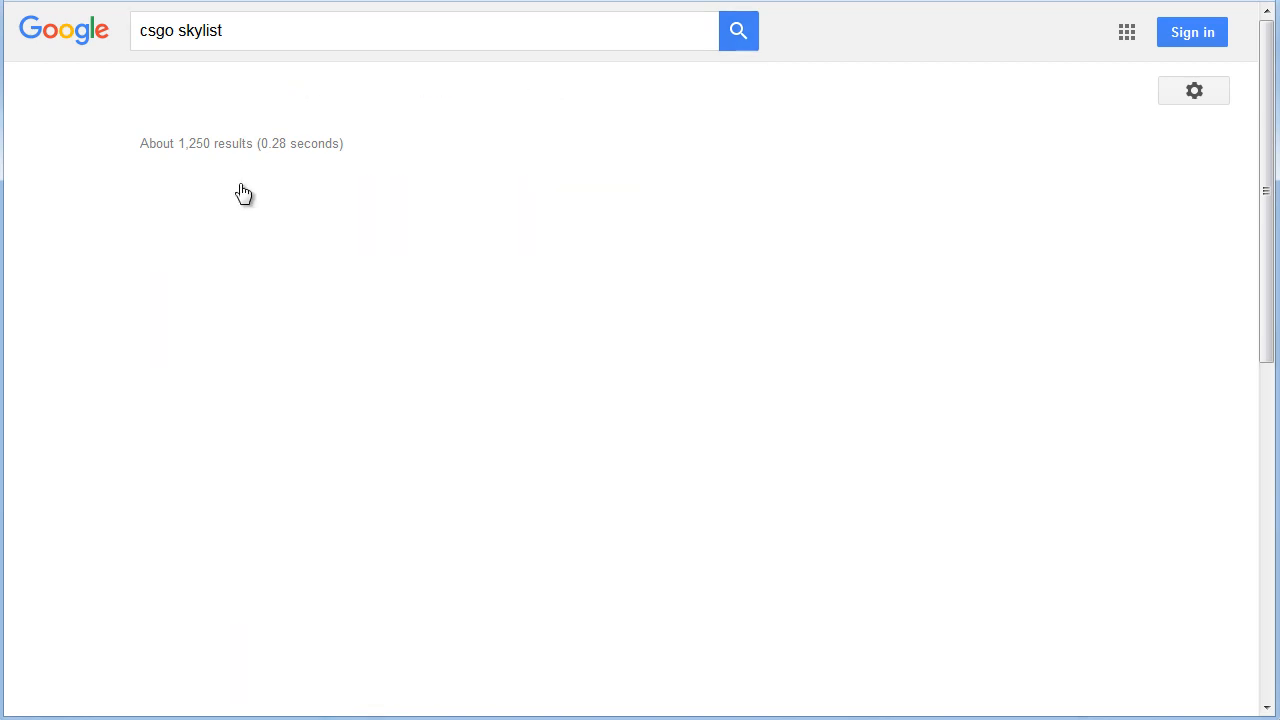
{"action": "left_click", "coordinate": [325, 199]}
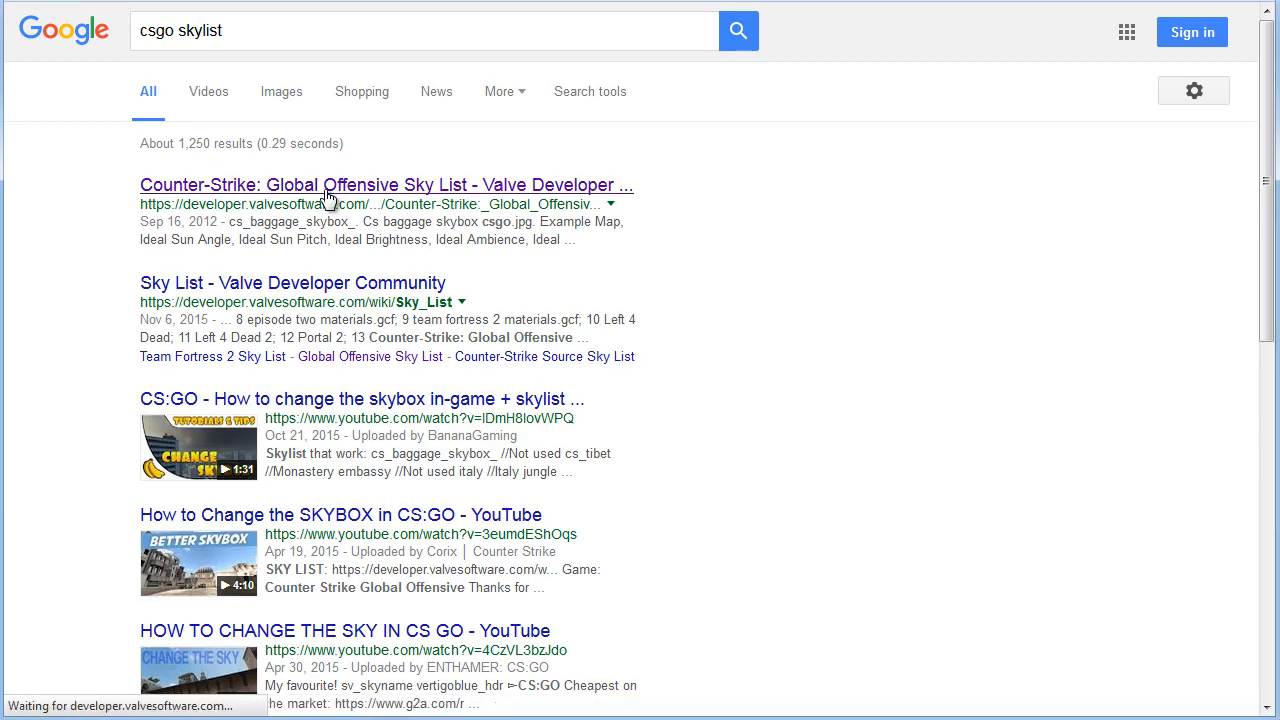
{"action": "scroll", "coordinate": [433, 381], "scroll_direction": "down", "scroll_amount": 3}
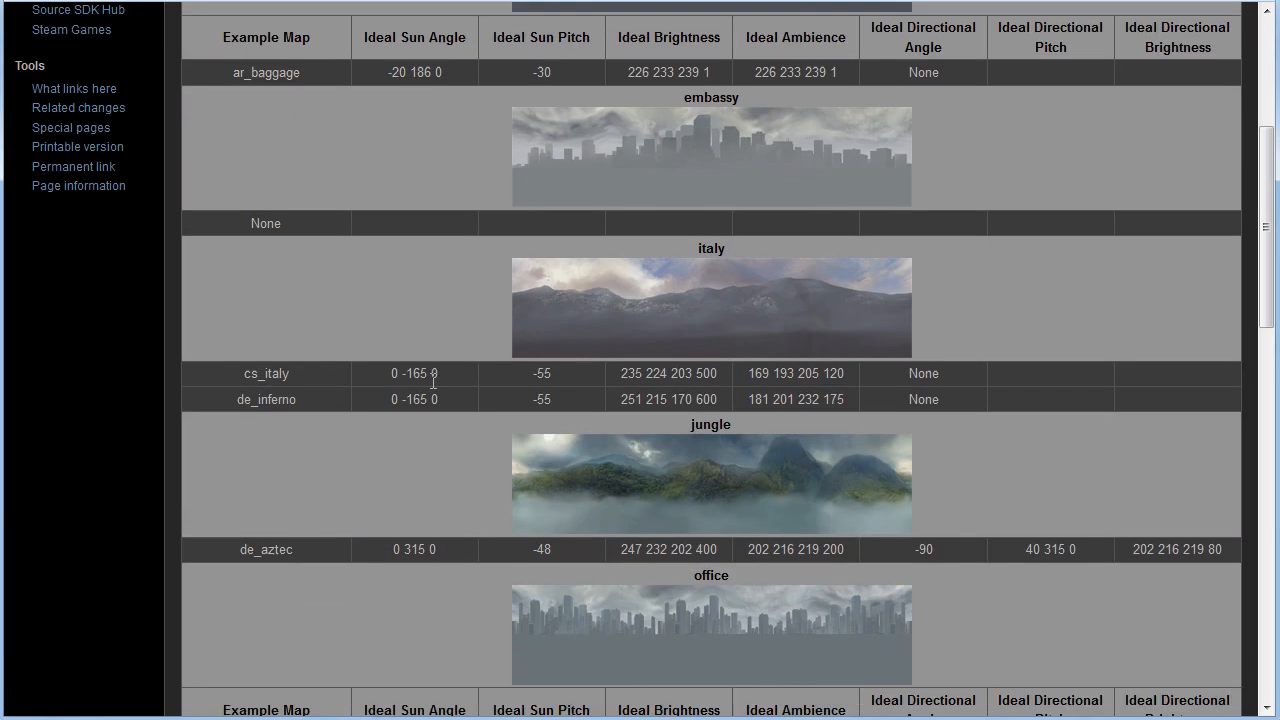
{"action": "scroll", "coordinate": [433, 381], "scroll_direction": "down", "scroll_amount": 1}
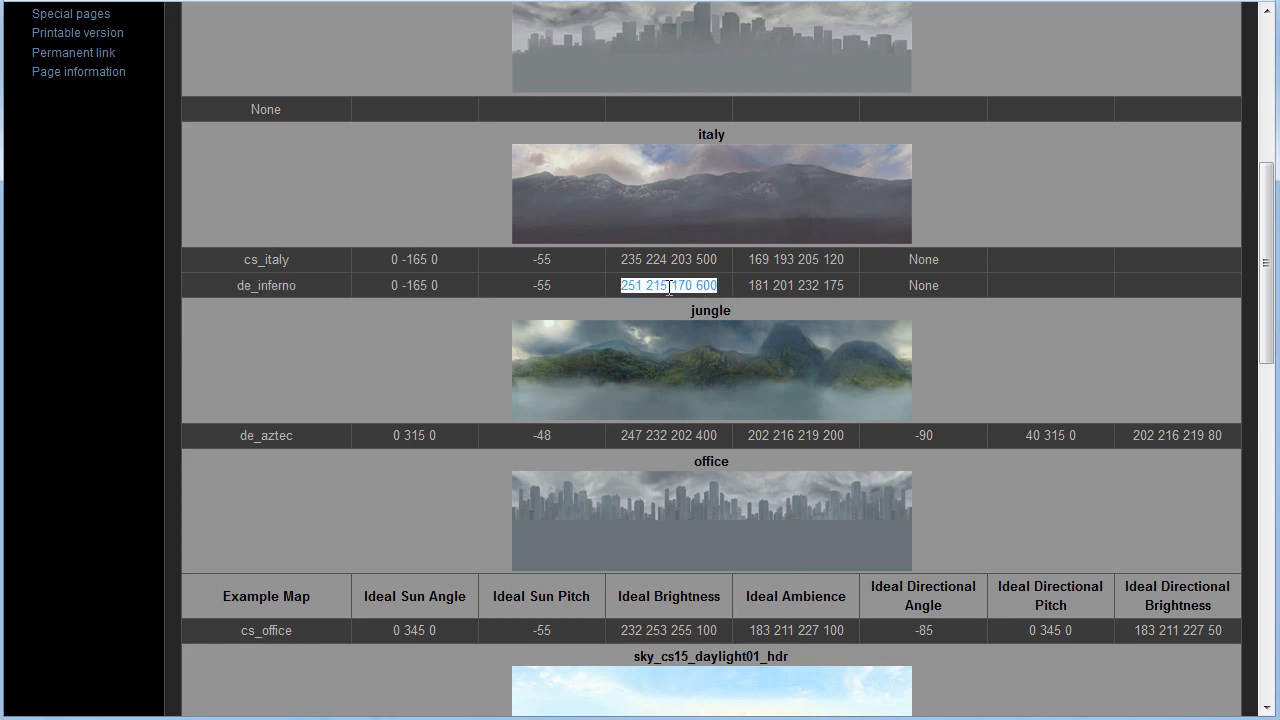
Back in Hammer, set the light_environment's Pitch Yaw Roll to 0 -165 0 and its Pitch to -55.
{"action": "key", "text": "alt+Tab"}
{"action": "left_click", "coordinate": [557, 263]}
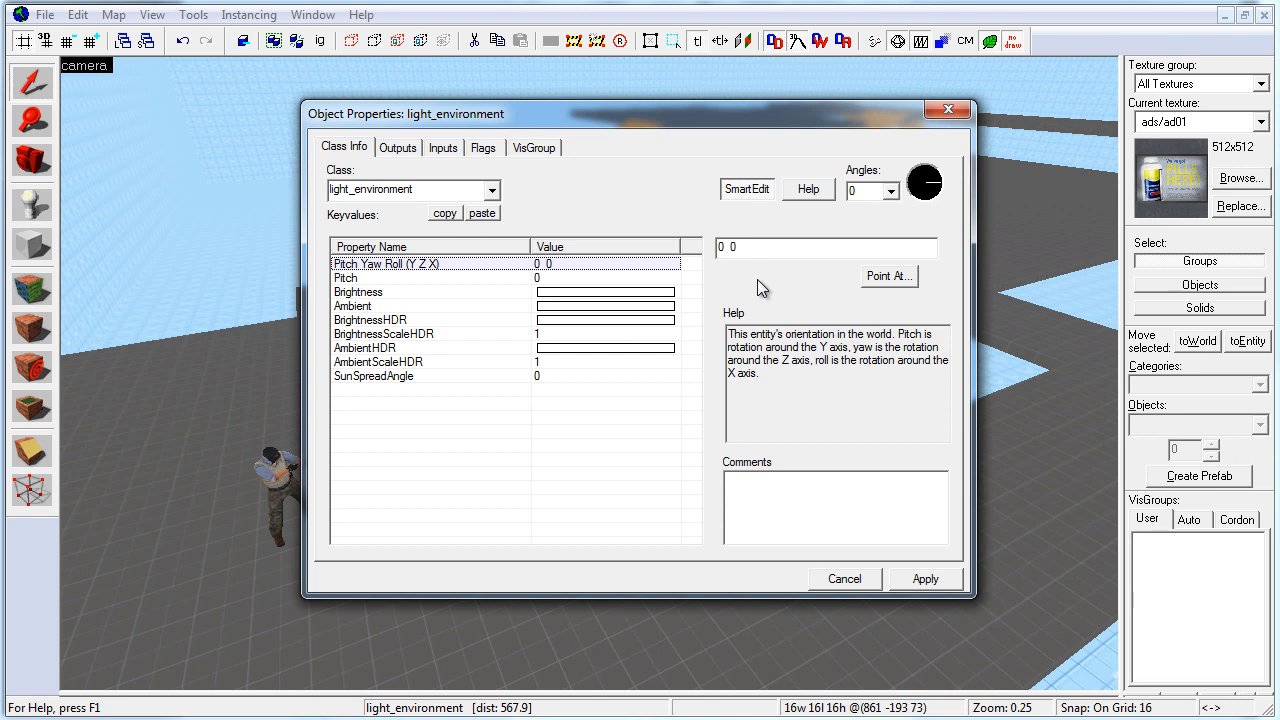
{"action": "type", "text": "-165"}
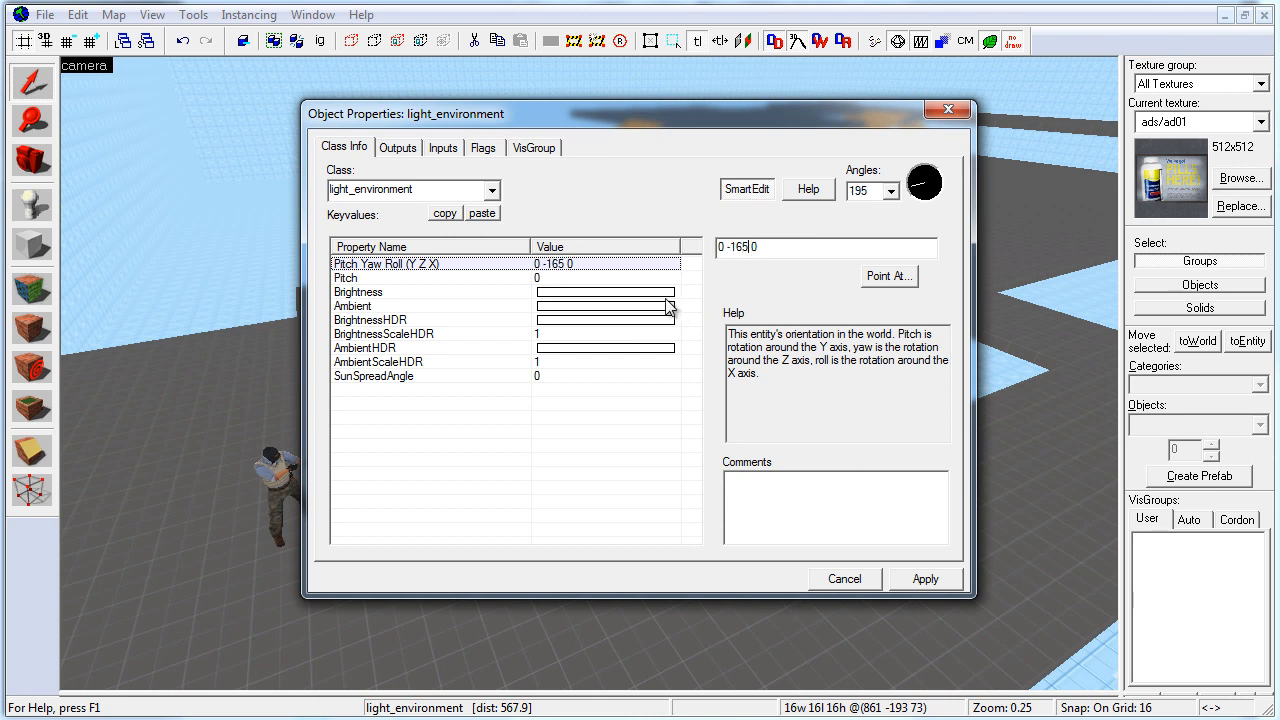
{"action": "left_click", "coordinate": [624, 280]}
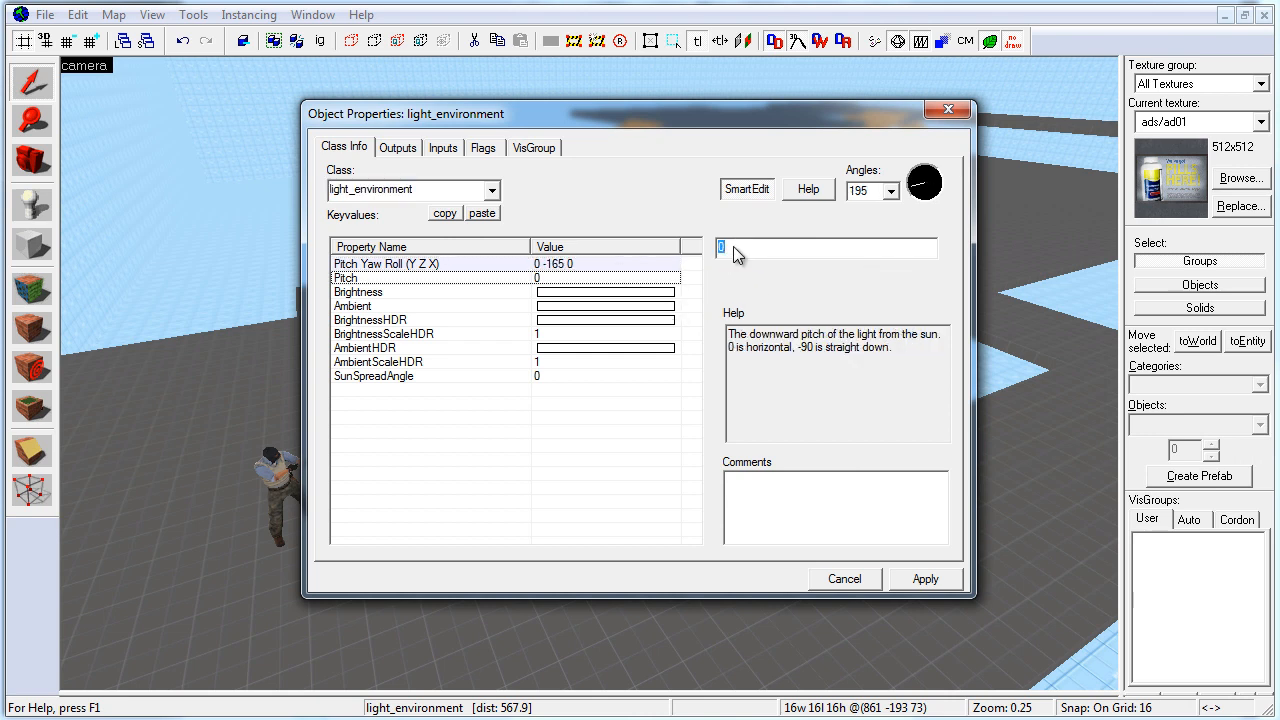
{"action": "type", "text": "-55"}
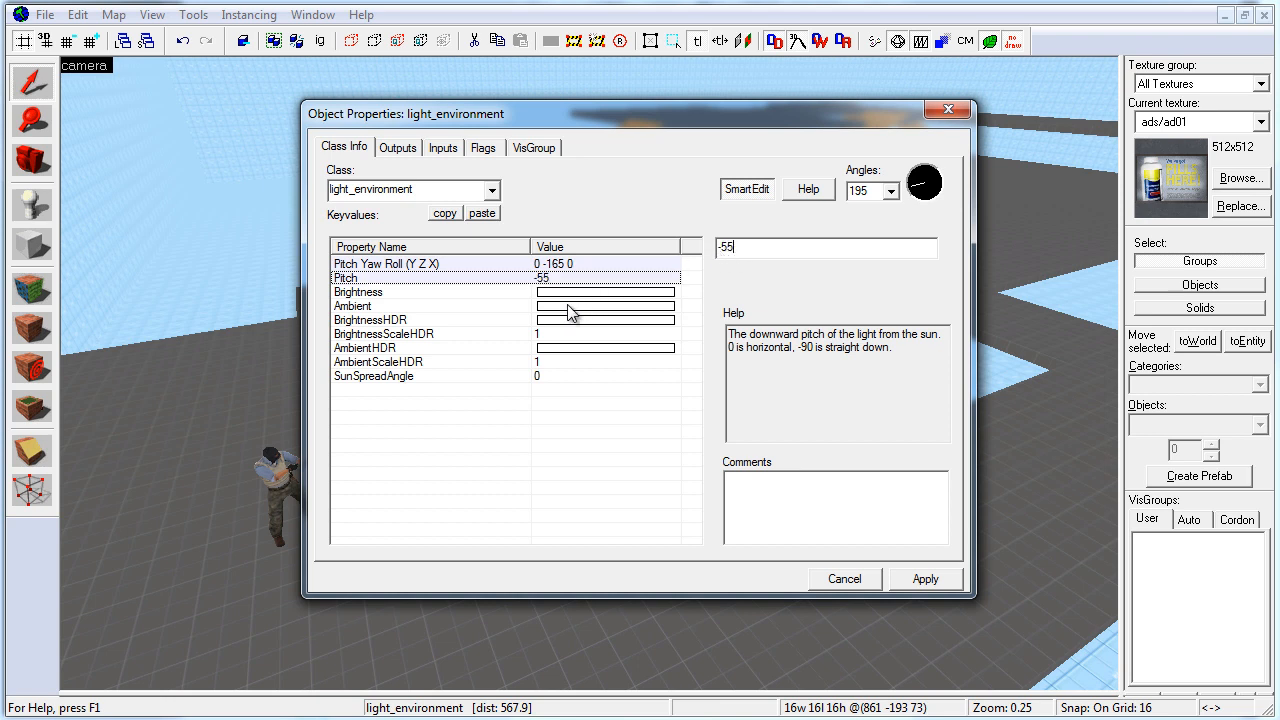
{"action": "left_click", "coordinate": [569, 296]}
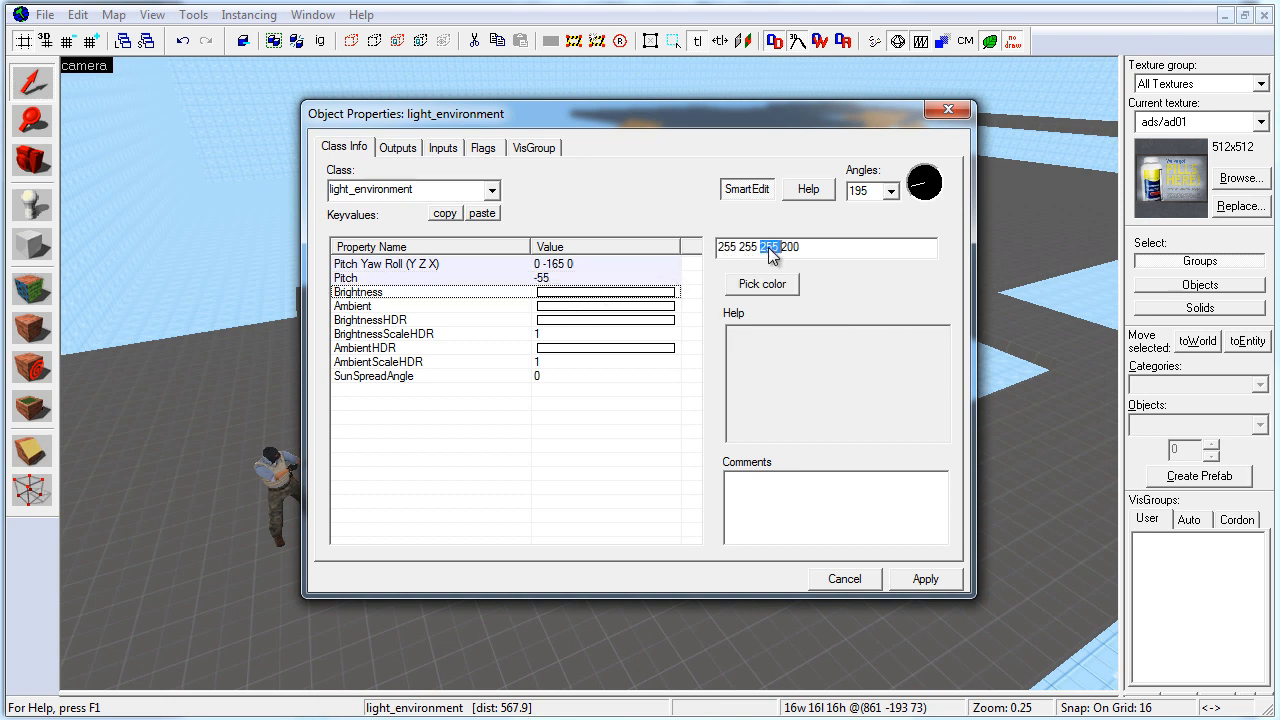
{"action": "left_click", "coordinate": [590, 309]}
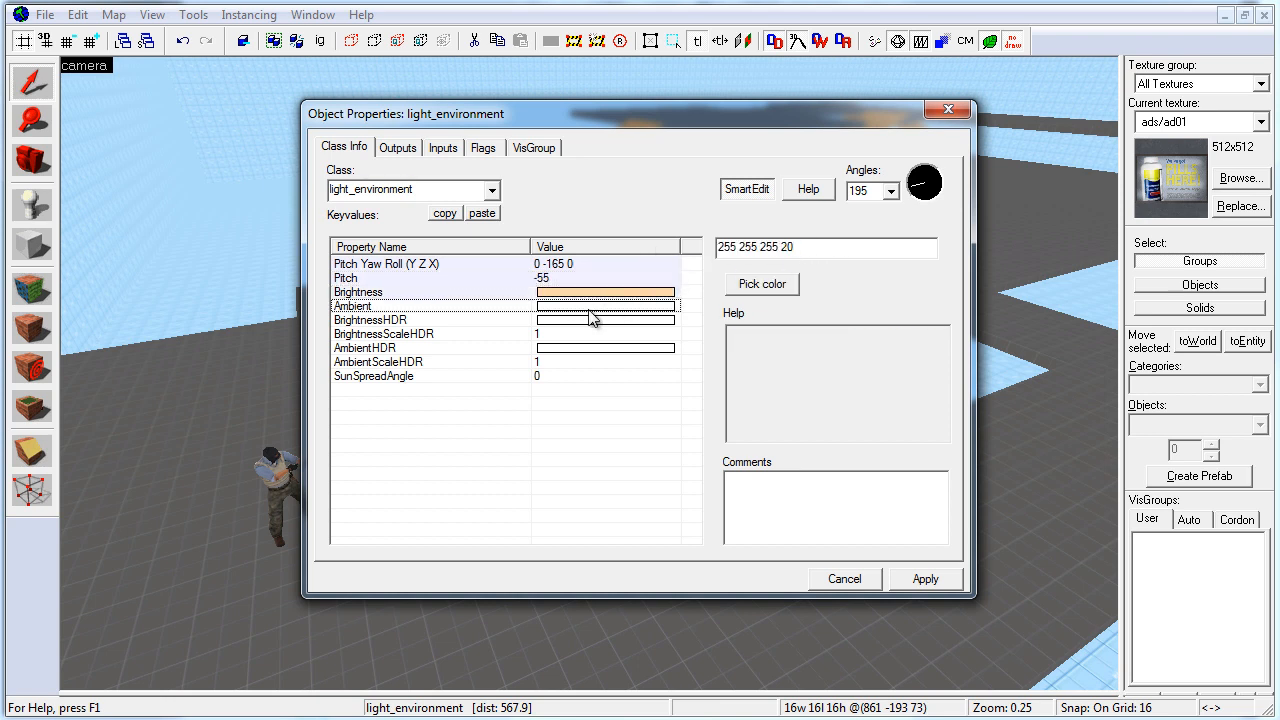
{"action": "key", "text": "alt+Tab"}
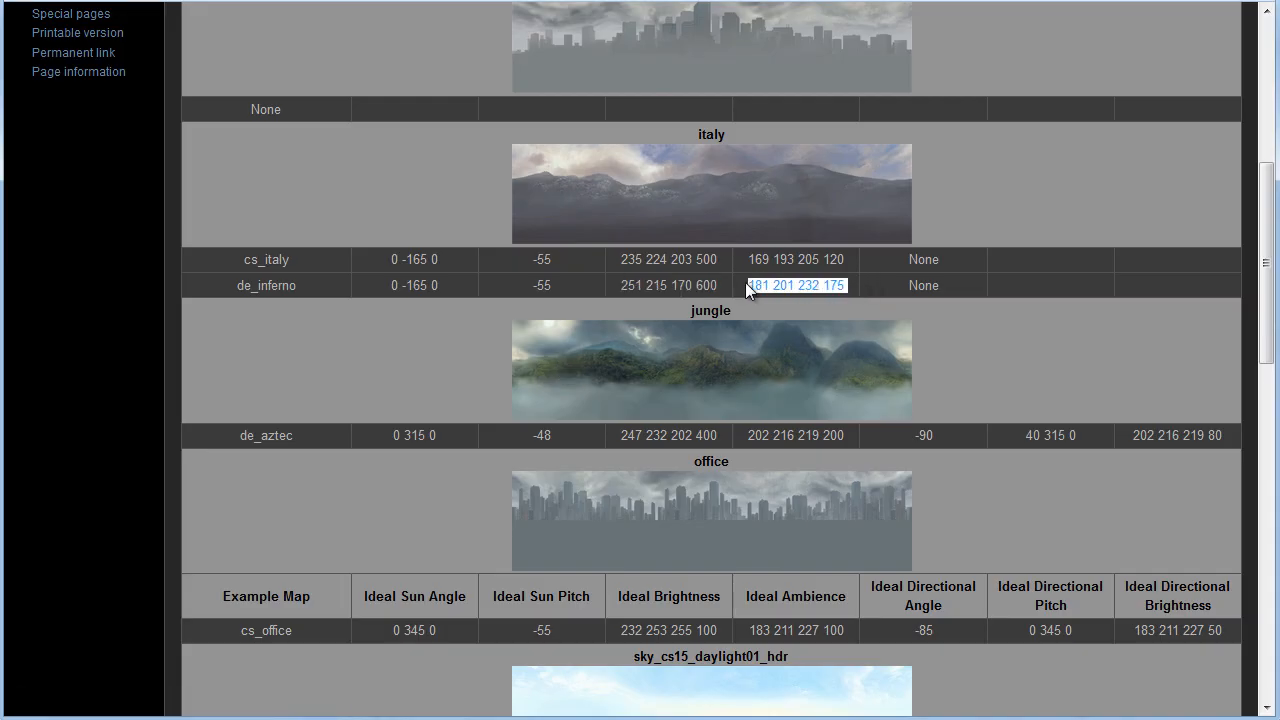
{"action": "key", "text": "alt+Tab"}
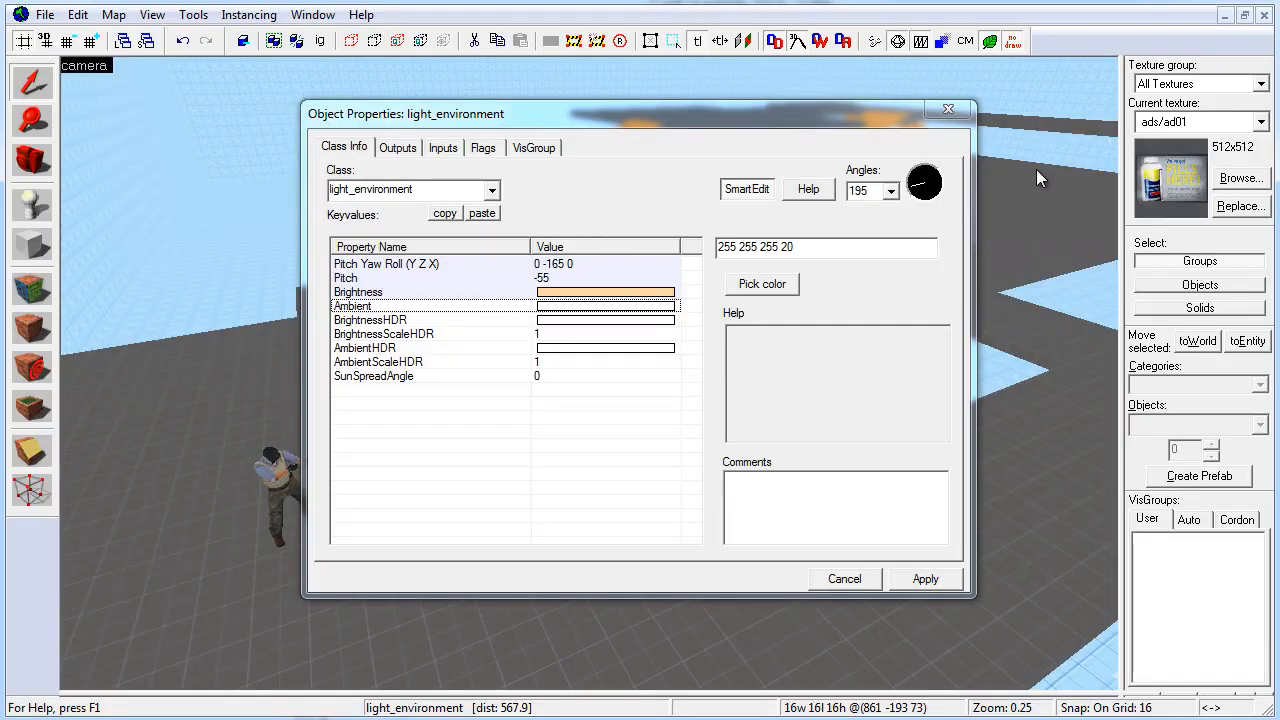
{"action": "left_click", "coordinate": [627, 314]}
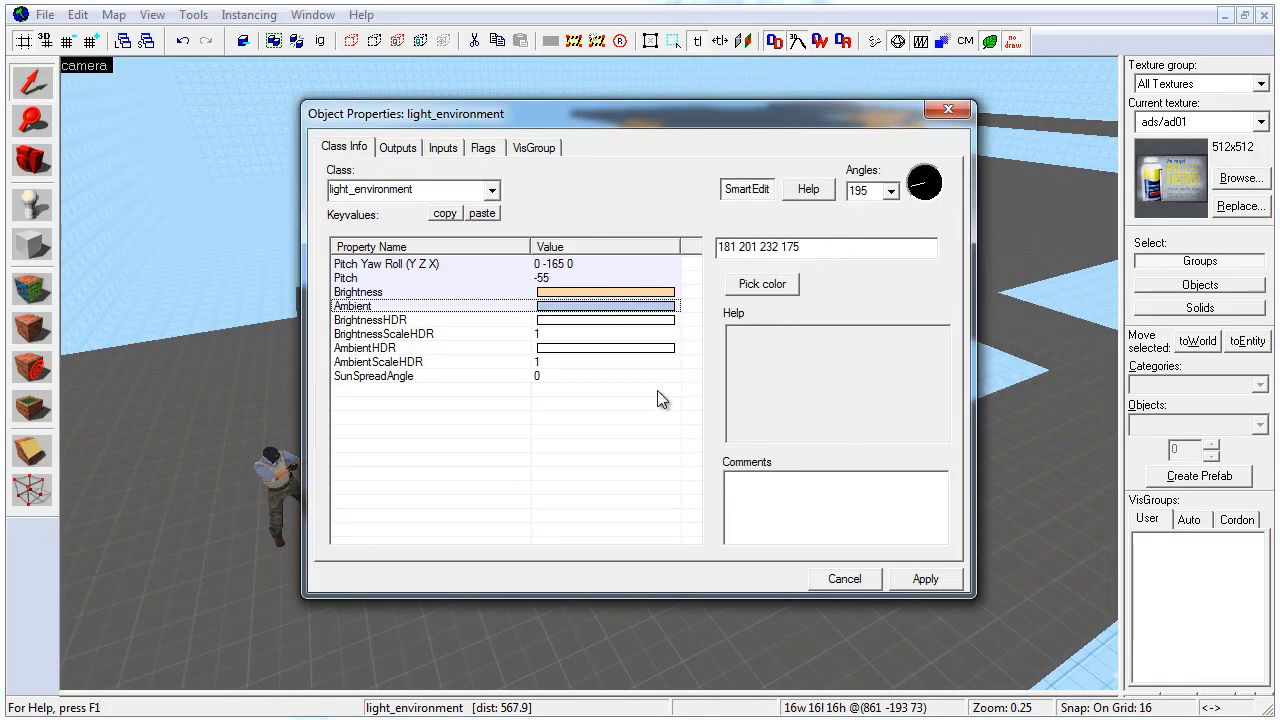
Set the light's SunSpreadAngle to 2, apply the properties and close them.
{"action": "left_click", "coordinate": [549, 385]}
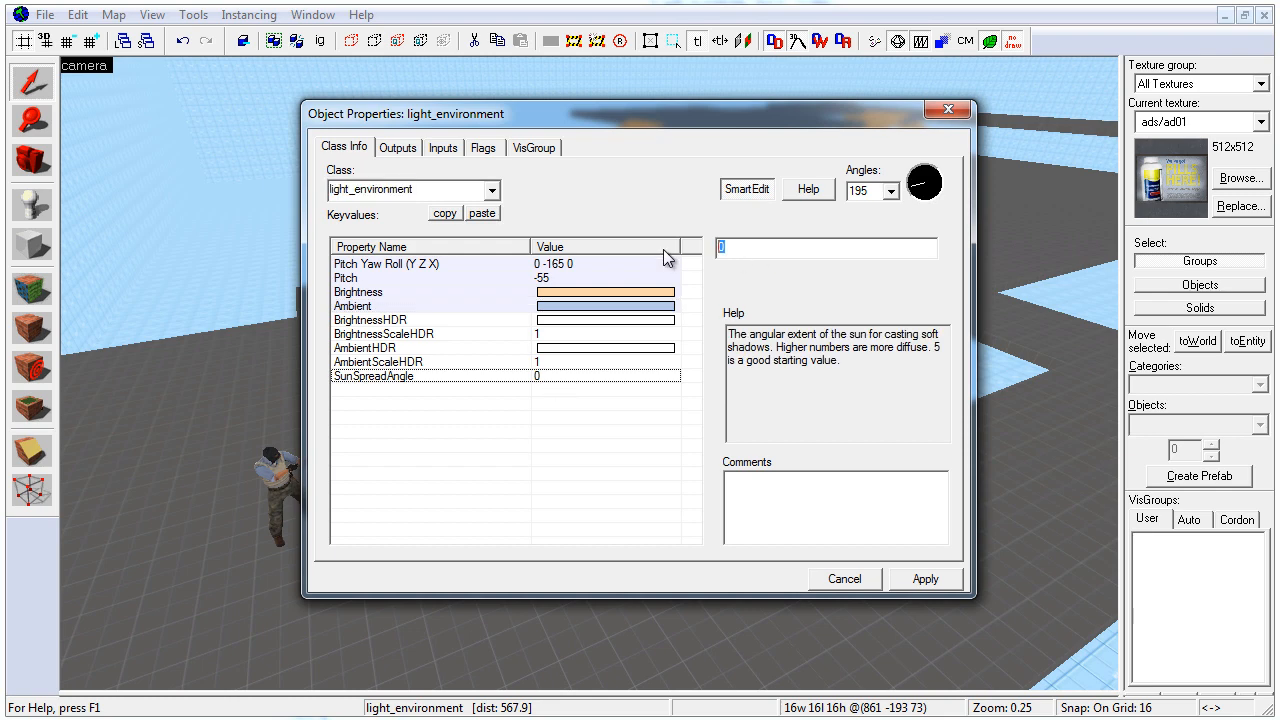
{"action": "left_click", "coordinate": [923, 581]}
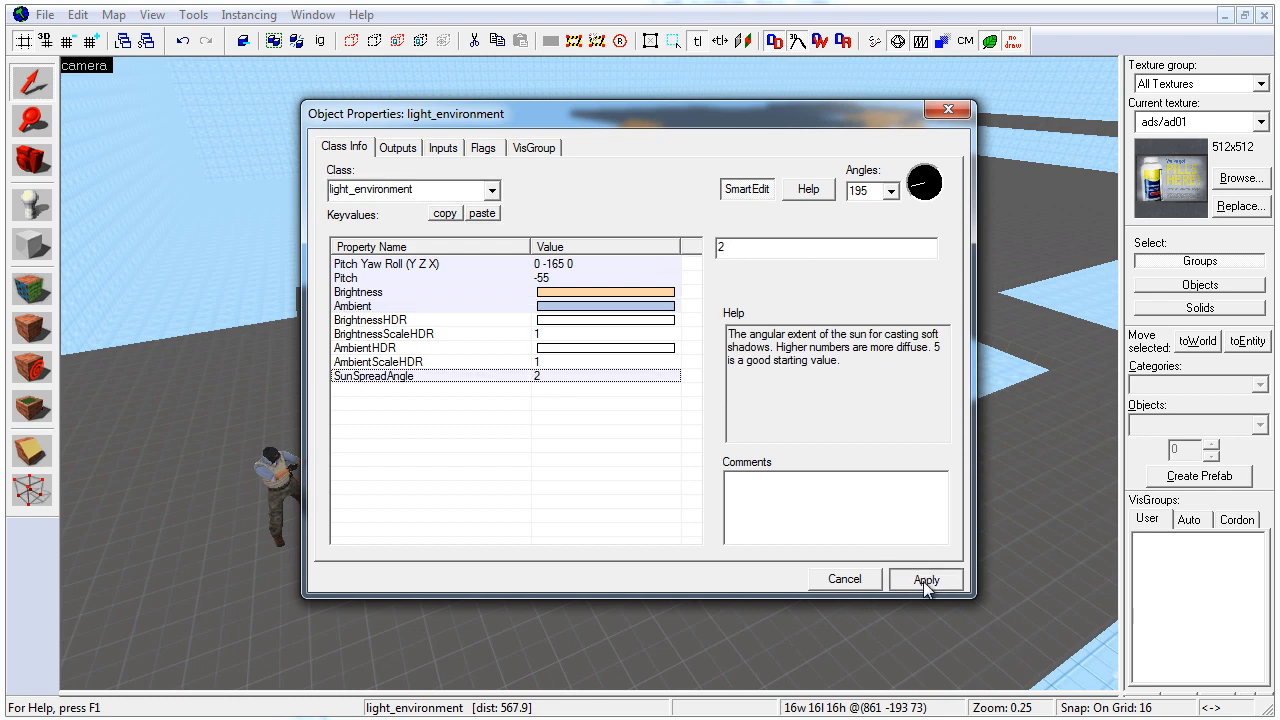
{"action": "left_click", "coordinate": [948, 109]}
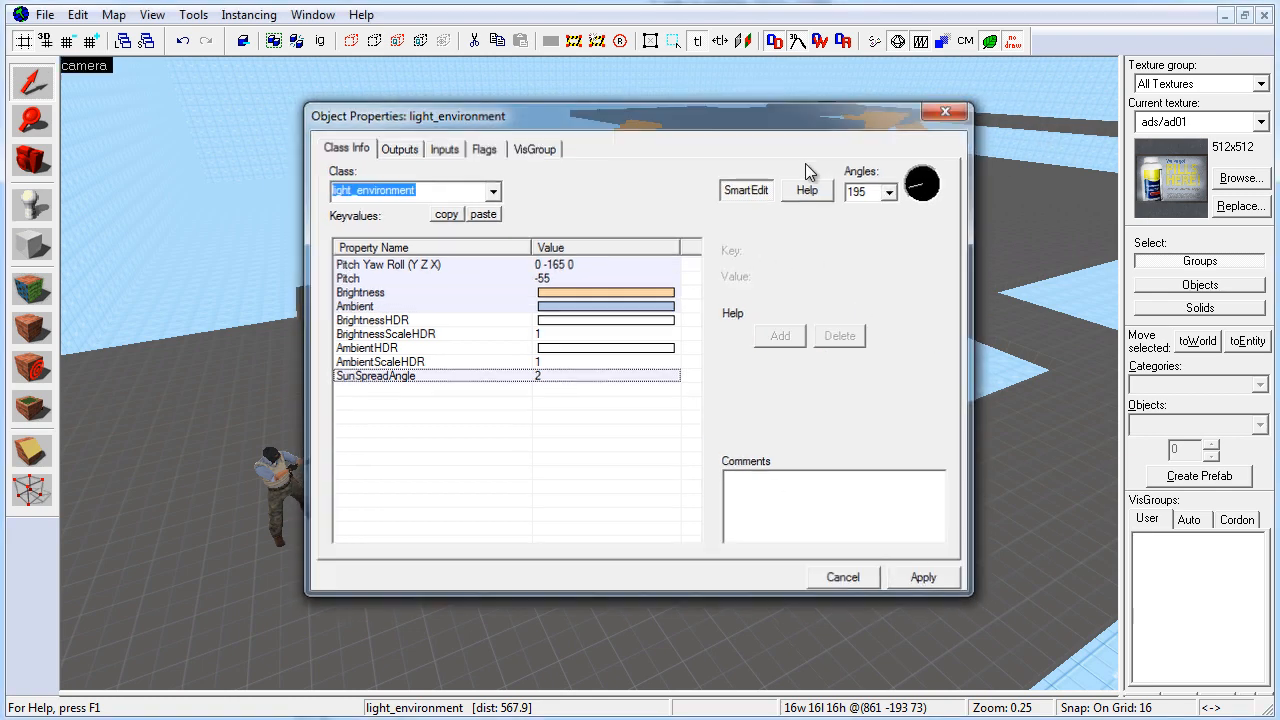
Place an env_cubemap entity on the spawn floor beside the light_environment.
{"action": "left_click", "coordinate": [31, 203]}
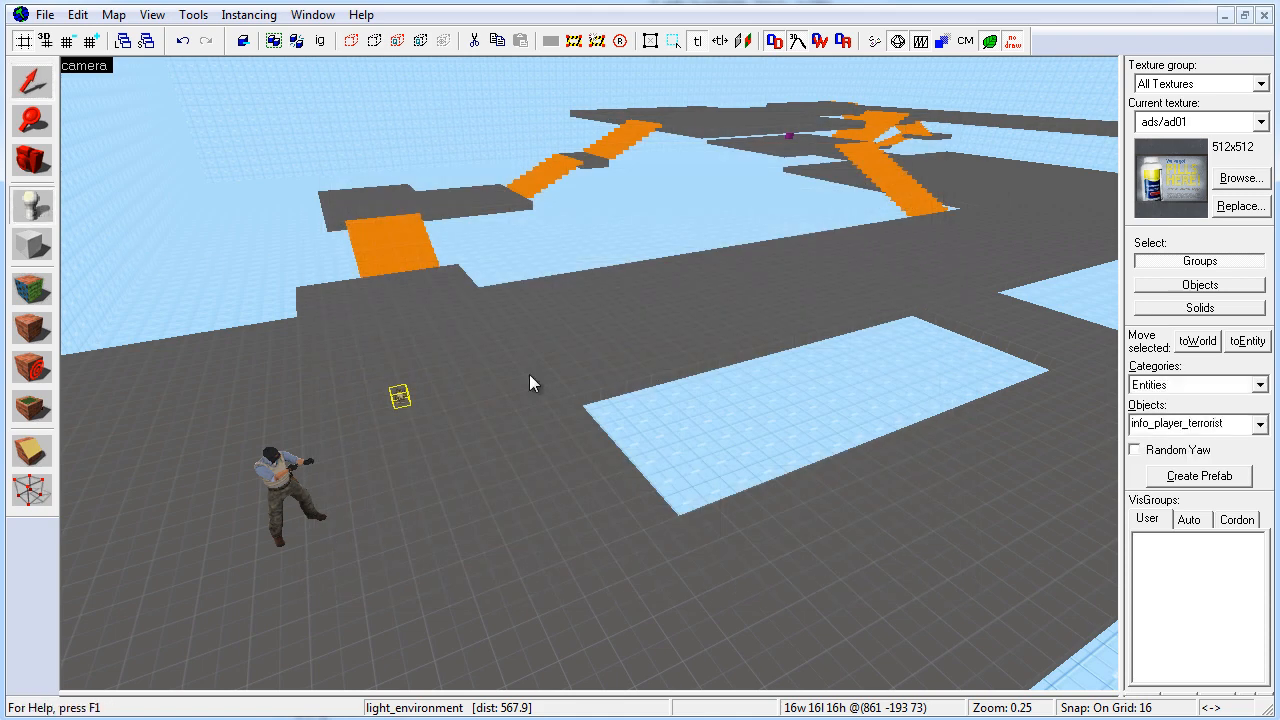
{"action": "double_click", "coordinate": [1222, 423]}
{"action": "type", "text": "cub"}
{"action": "left_click", "coordinate": [1168, 446]}
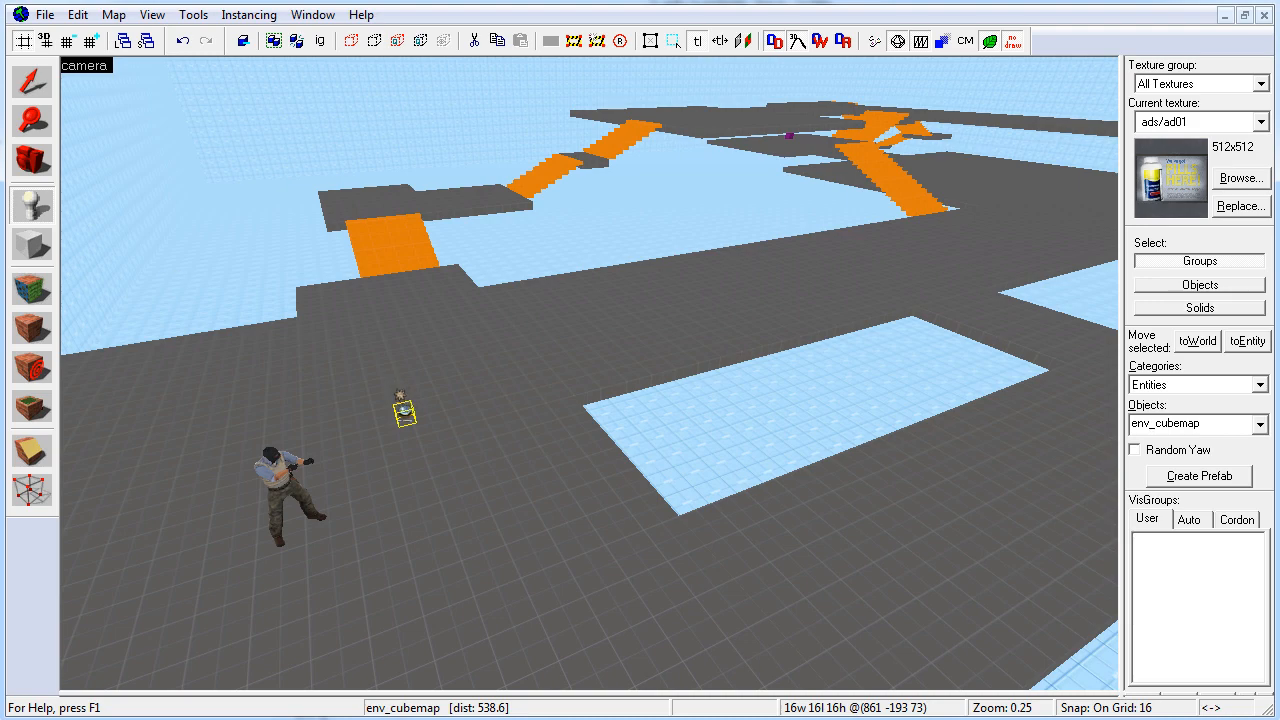
Hide the Sky geometry and move the info_player_terrorist entity further down the spawn floor in the top view.
{"action": "key", "text": "shift+s"}
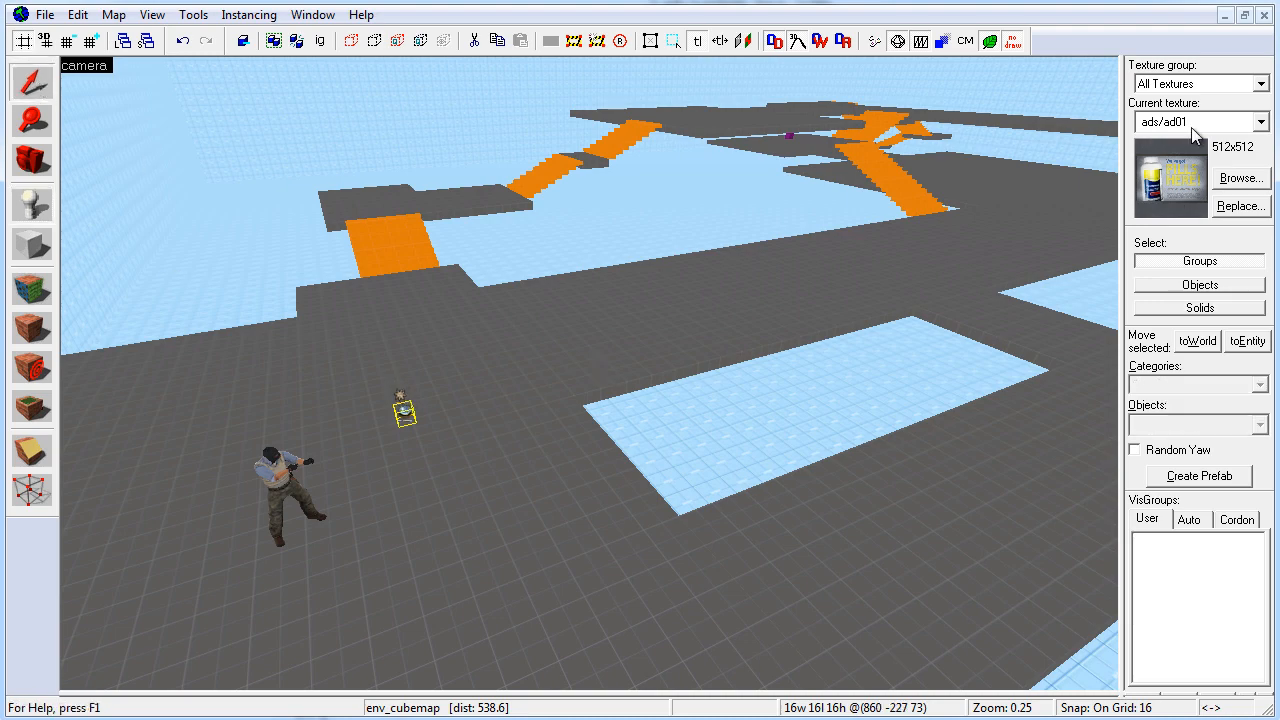
{"action": "left_click", "coordinate": [1188, 520]}
{"action": "left_click", "coordinate": [1197, 575]}
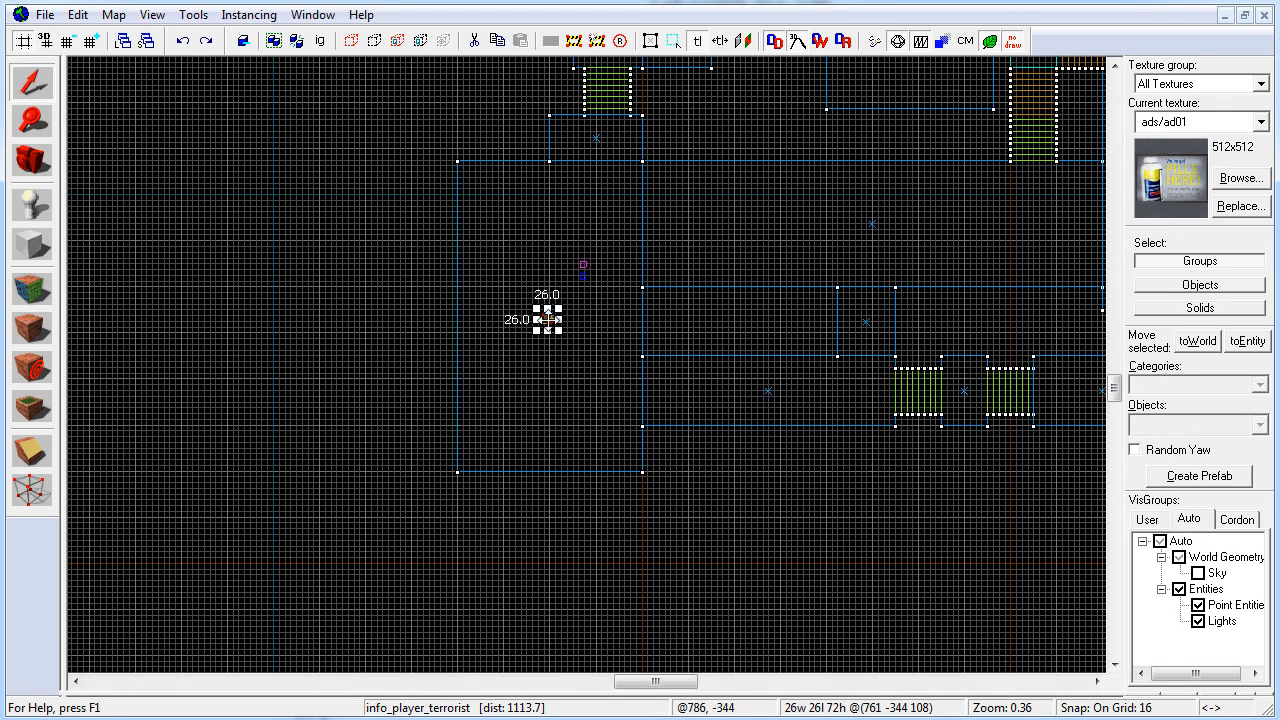
{"action": "scroll", "coordinate": [546, 316], "scroll_direction": "up", "scroll_amount": 2}
{"action": "left_click_drag", "start_coordinate": [548, 317], "coordinate": [519, 403]}
{"action": "scroll", "coordinate": [642, 265], "scroll_direction": "down", "scroll_amount": 3}
Copy the terrorist spawn floor against its left side and reshape the copy into a shorter, 512-unit-wide block extending past the original's lower edge.
{"action": "left_click", "coordinate": [667, 300]}
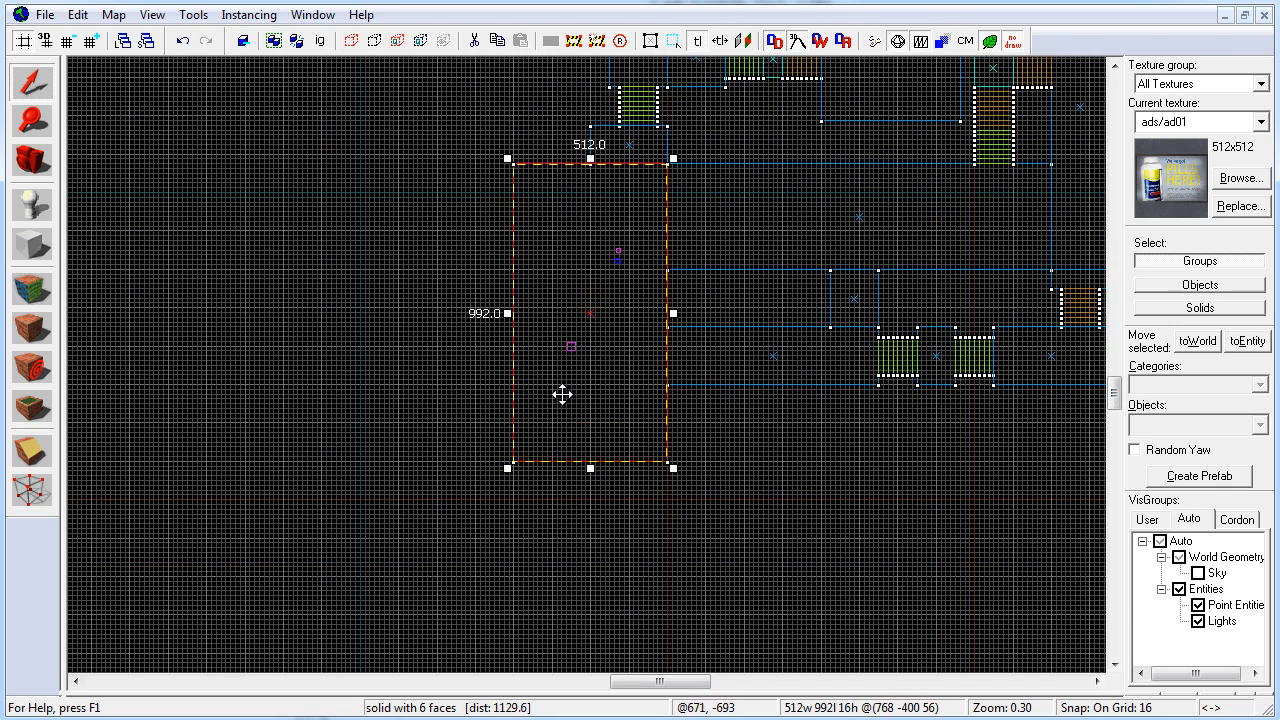
{"action": "middle_click_drag", "start_coordinate": [585, 386], "coordinate": [600, 325]}
{"action": "mouse_move", "coordinate": [648, 317]}
{"action": "left_mouse_down", "text": "shift"}
{"action": "mouse_move", "coordinate": [528, 337]}
{"action": "mouse_move", "coordinate": [497, 317]}
{"action": "mouse_move", "coordinate": [497, 346]}
{"action": "left_mouse_up", "text": "shift"}
{"action": "left_click_drag", "start_coordinate": [451, 126], "coordinate": [471, 286]}
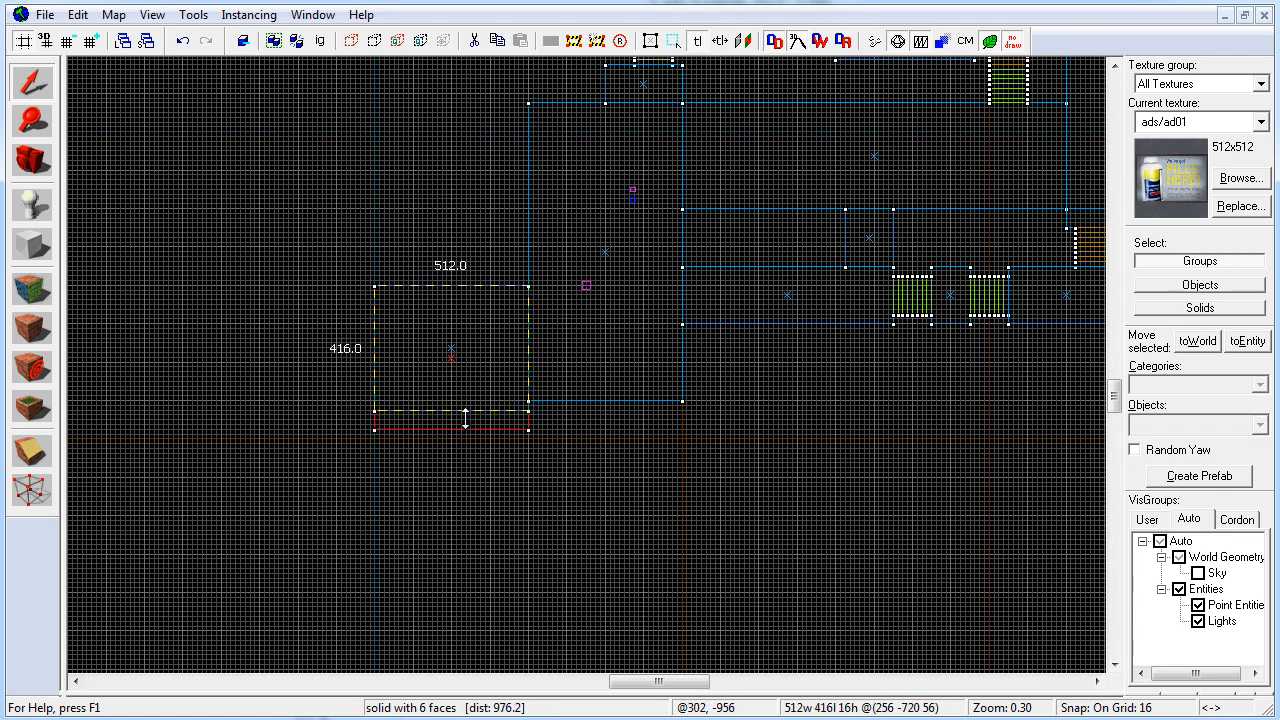
{"action": "left_click_drag", "start_coordinate": [465, 420], "coordinate": [467, 438]}
Extend the original spawn floor's lower edge until it is level with the new block.
{"action": "left_click", "coordinate": [602, 402]}
{"action": "left_click_drag", "start_coordinate": [604, 409], "coordinate": [605, 438]}
Move the info_player_terrorist entity nearer the middle of the spawn floor, to about x 784, y -576.
{"action": "scroll", "coordinate": [737, 240], "scroll_direction": "up", "scroll_amount": 3}
{"action": "scroll", "coordinate": [665, 345], "scroll_direction": "down", "scroll_amount": 2}
{"action": "left_click", "coordinate": [531, 406]}
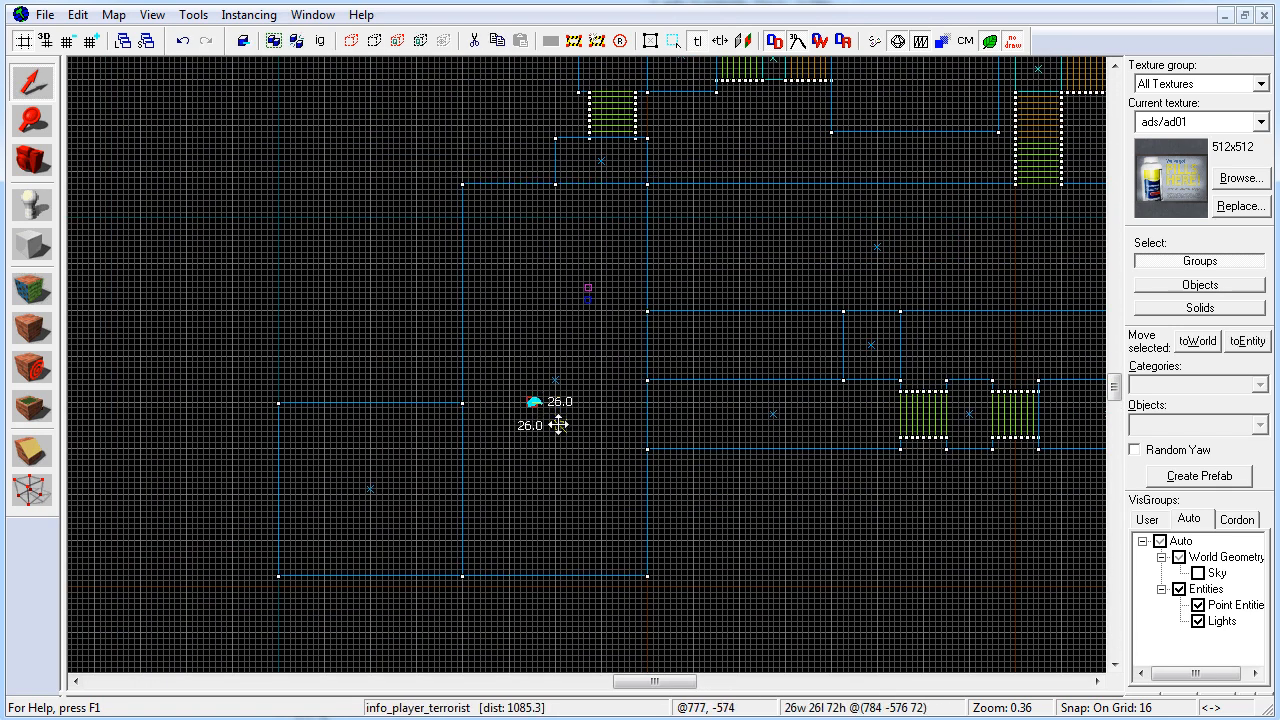
{"action": "key", "text": "Escape"}
Move the stairs and platforms above the terrorist spawn upward and lengthen the block connecting them to the spawn to 208 units.
{"action": "scroll", "coordinate": [970, 340], "scroll_direction": "up", "scroll_amount": 2}
{"action": "mouse_move", "coordinate": [970, 340]}
{"action": "middle_mouse_down"}
{"action": "mouse_move", "coordinate": [877, 311]}
{"action": "mouse_move", "coordinate": [849, 484]}
{"action": "middle_mouse_up"}
{"action": "scroll", "coordinate": [849, 484], "scroll_direction": "down", "scroll_amount": 2}
{"action": "scroll", "coordinate": [500, 345], "scroll_direction": "up", "scroll_amount": 1}
{"action": "mouse_move", "coordinate": [292, 101]}
{"action": "left_mouse_down"}
{"action": "mouse_move", "coordinate": [483, 217]}
{"action": "mouse_move", "coordinate": [625, 328]}
{"action": "left_mouse_up"}
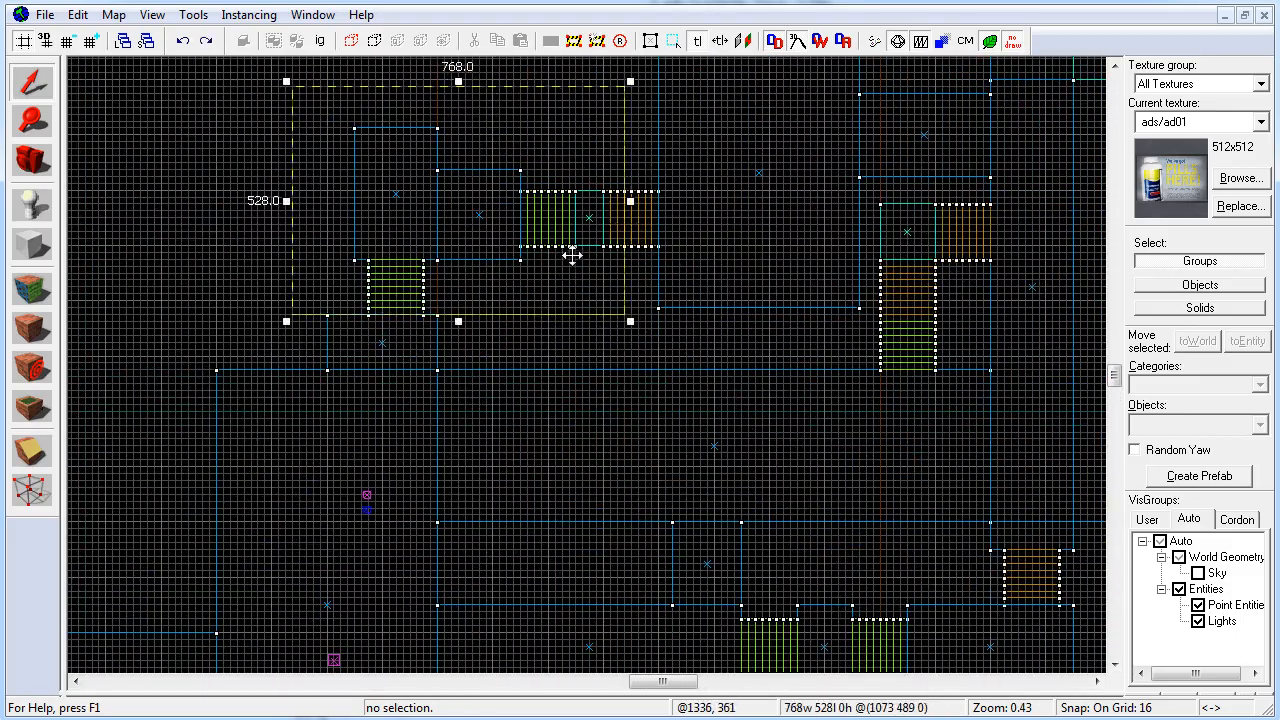
{"action": "key", "text": "Return"}
{"action": "mouse_move", "coordinate": [527, 278]}
{"action": "left_mouse_down"}
{"action": "mouse_move", "coordinate": [527, 258]}
{"action": "mouse_move", "coordinate": [525, 278]}
{"action": "left_mouse_up"}
{"action": "middle_click_drag", "start_coordinate": [523, 296], "coordinate": [530, 217]}
{"action": "left_click_drag", "start_coordinate": [530, 217], "coordinate": [530, 183]}
{"action": "left_click", "coordinate": [400, 238]}
{"action": "left_click_drag", "start_coordinate": [388, 230], "coordinate": [388, 196]}
{"action": "middle_click_drag", "start_coordinate": [830, 303], "coordinate": [570, 220]}
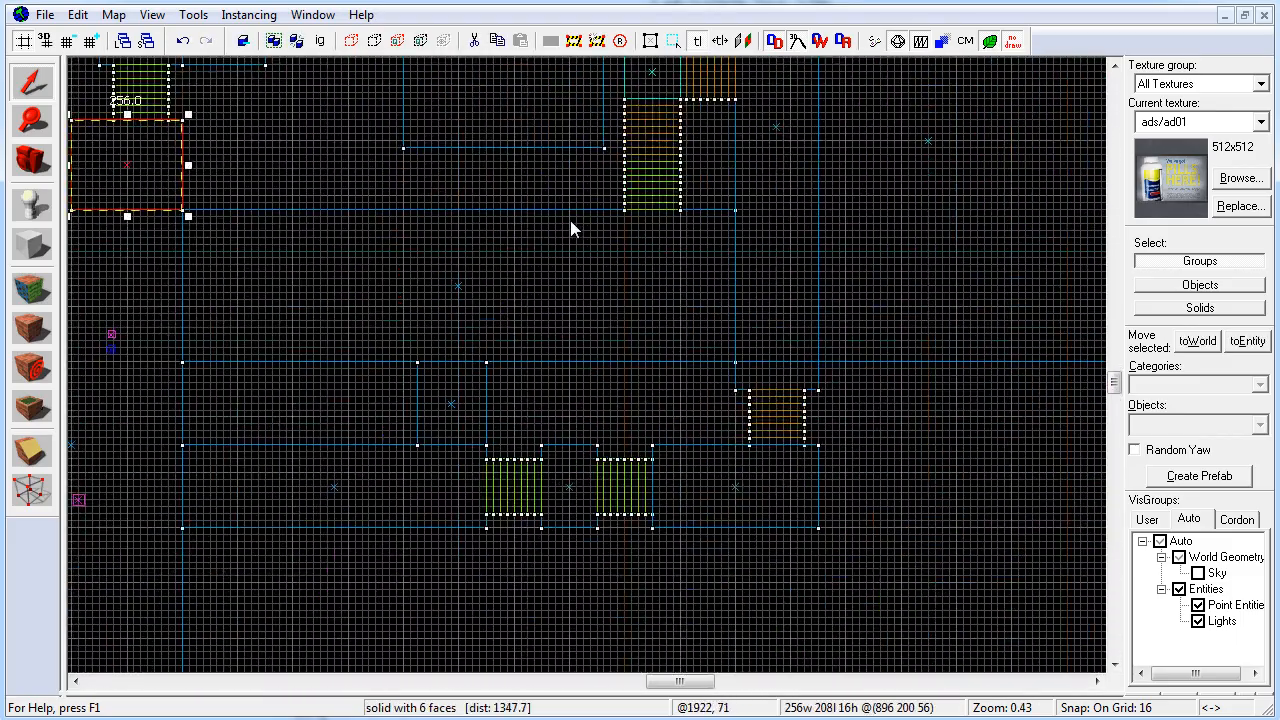
Move the corridor floors and their stairs beside the terrorist spawn slightly down in the top view.
{"action": "scroll", "coordinate": [570, 220], "scroll_direction": "down", "scroll_amount": 2}
{"action": "left_click_drag", "start_coordinate": [335, 313], "coordinate": [676, 429]}
{"action": "key", "text": "Return"}
{"action": "left_click", "coordinate": [700, 135], "text": "ctrl"}
{"action": "left_click_drag", "start_coordinate": [552, 347], "coordinate": [552, 351]}
{"action": "left_click_drag", "start_coordinate": [557, 301], "coordinate": [557, 316]}
{"action": "key", "text": "Escape"}
Shorten the wide corridor floor beside the spawn to 816 units and place a copy of it against the shortened end.
{"action": "left_click", "coordinate": [727, 319]}
{"action": "middle_click_drag", "start_coordinate": [726, 332], "coordinate": [684, 462]}
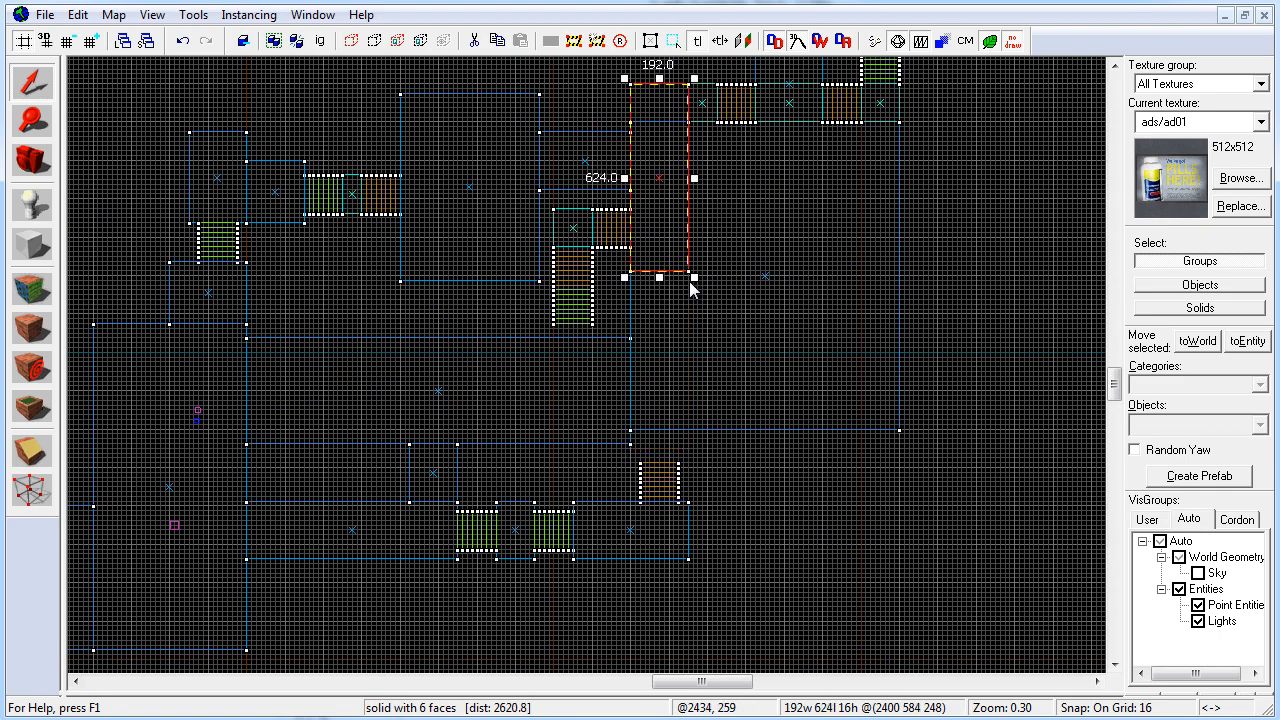
{"action": "left_click", "coordinate": [769, 431]}
{"action": "middle_click_drag", "start_coordinate": [770, 434], "coordinate": [782, 353]}
{"action": "left_click", "coordinate": [600, 366]}
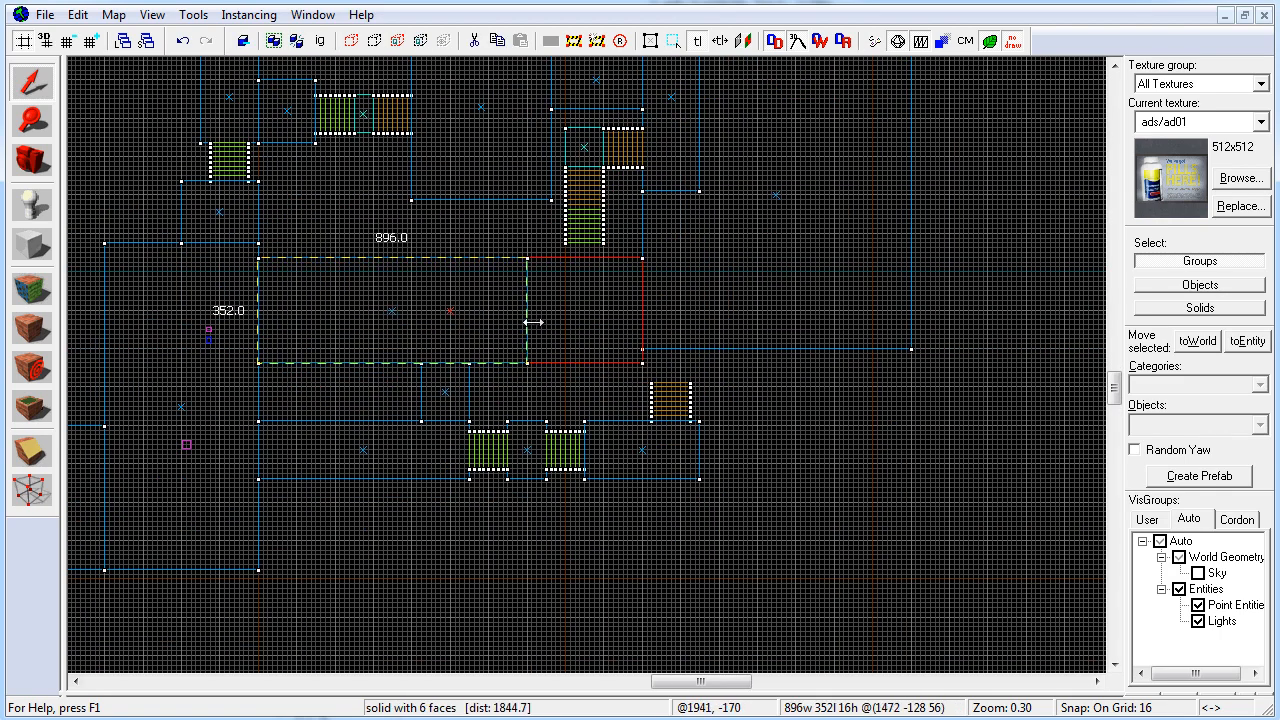
{"action": "left_click_drag", "start_coordinate": [587, 311], "coordinate": [744, 311]}
{"action": "scroll", "coordinate": [740, 282], "scroll_direction": "up", "scroll_amount": 2}
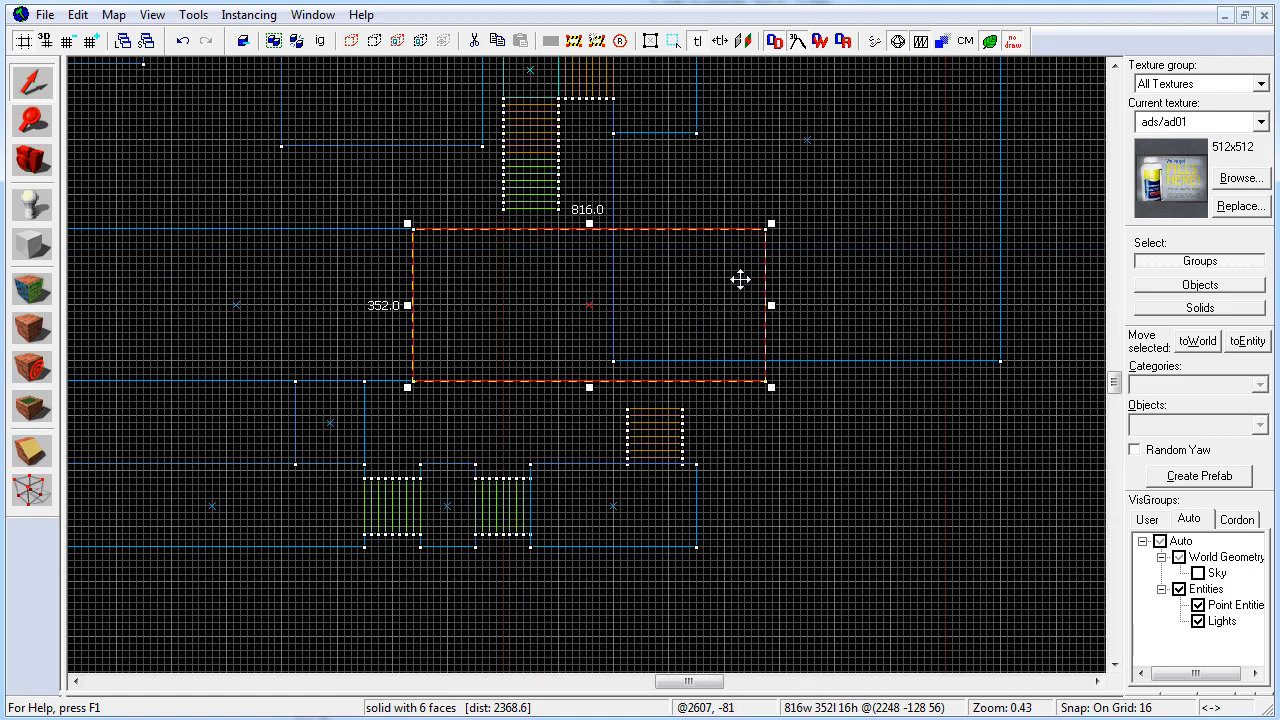
Raise the large right-hand floor's lower edge and reshape the corridor copy into a 656-unit-wide section slanting up toward that floor.
{"action": "left_click", "coordinate": [810, 366]}
{"action": "key", "text": "shift+v"}
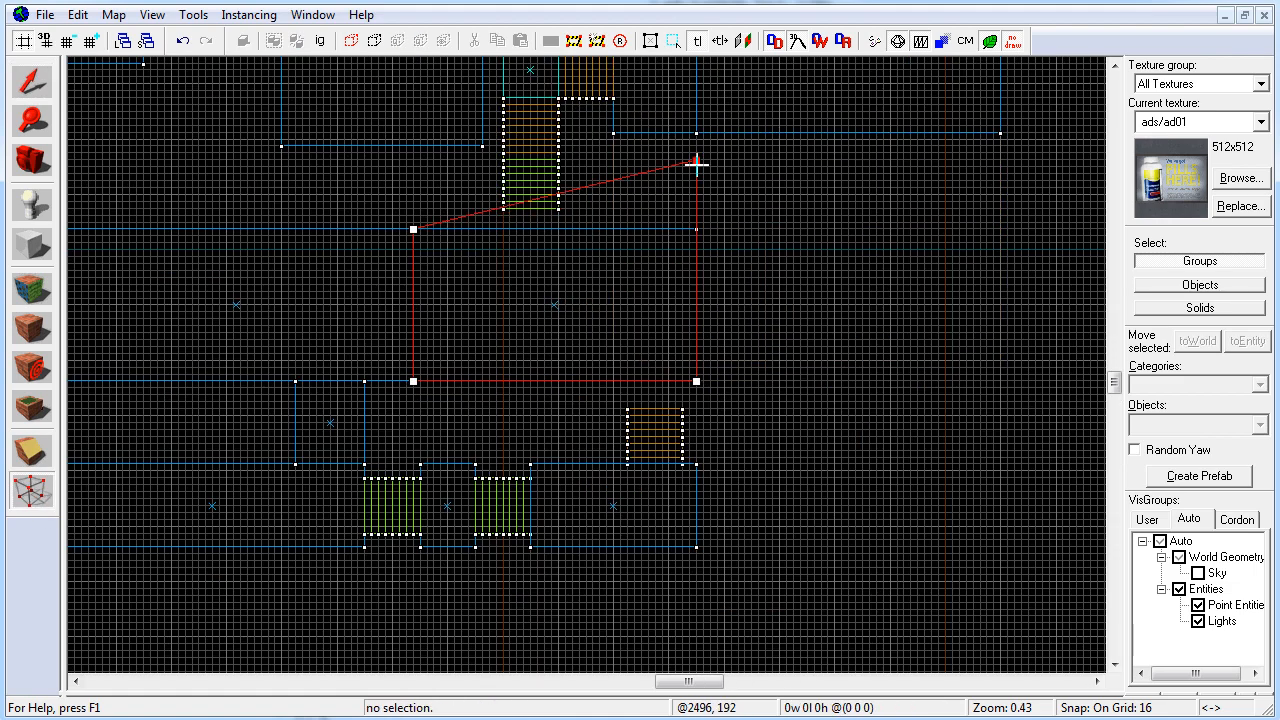
{"action": "left_click_drag", "start_coordinate": [650, 355], "coordinate": [680, 449]}
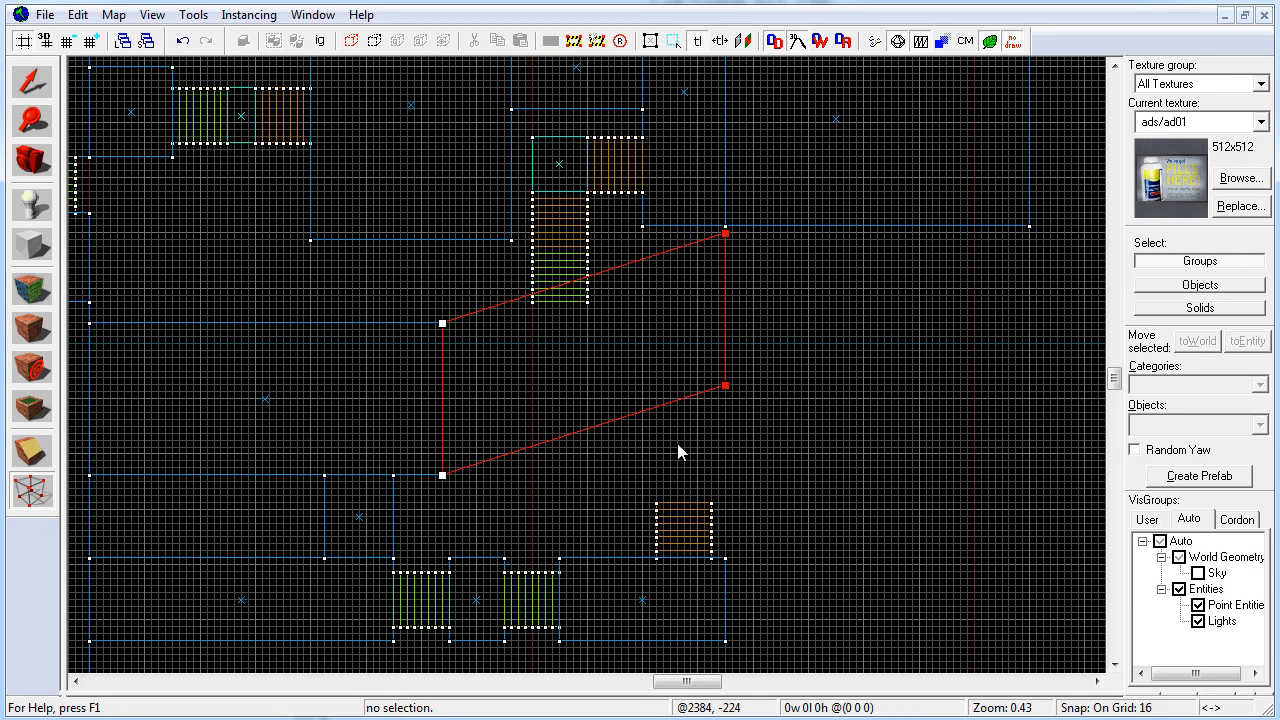
Examine the slanted floor section and its connections to the surrounding floors in the 3D camera view.
{"action": "key", "text": "shift+z"}
{"action": "key", "text": "shift+z"}
{"action": "key", "text": "z"}
{"action": "key", "text": "z"}
{"action": "left_click", "coordinate": [32, 82]}
{"action": "key", "text": "z"}
{"action": "key", "text": "w"}
{"action": "key", "text": "s"}
{"action": "left_click", "coordinate": [589, 373]}
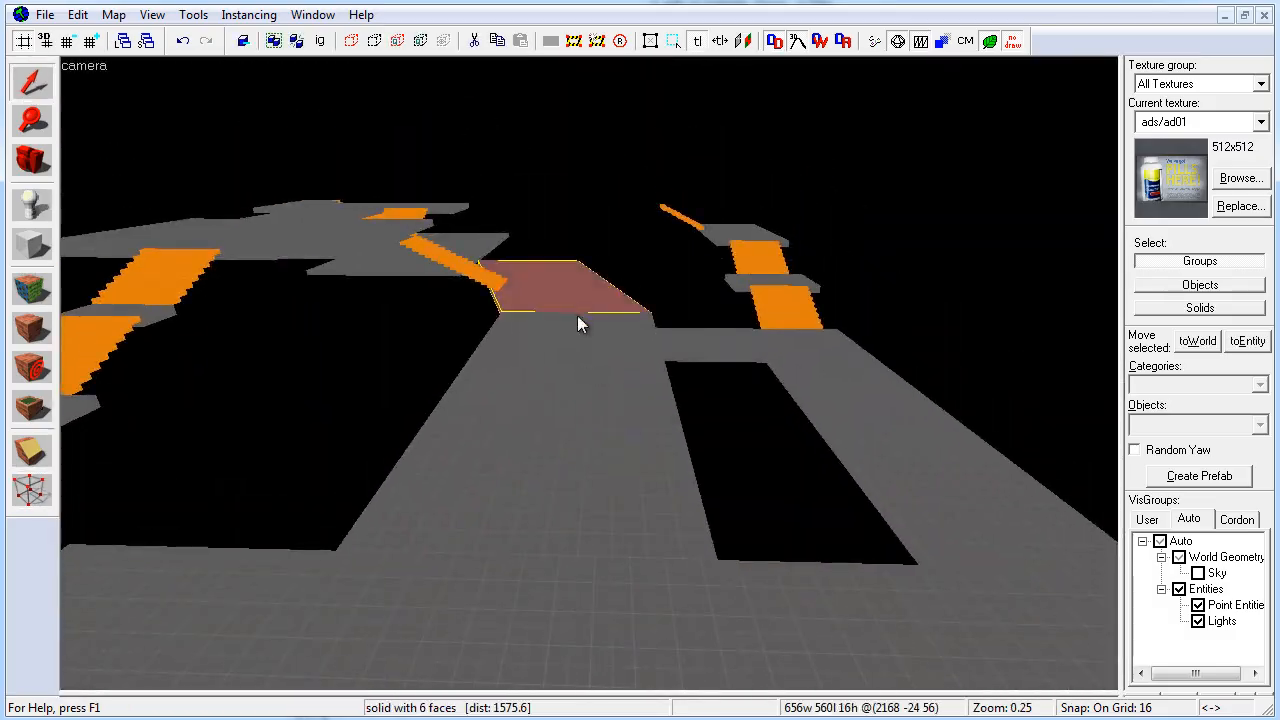
{"action": "key", "text": "w"}
{"action": "key", "text": "z"}
{"action": "key", "text": "shift+z"}
{"action": "key", "text": "shift+z"}
{"action": "left_click_drag", "start_coordinate": [437, 394], "coordinate": [341, 424]}
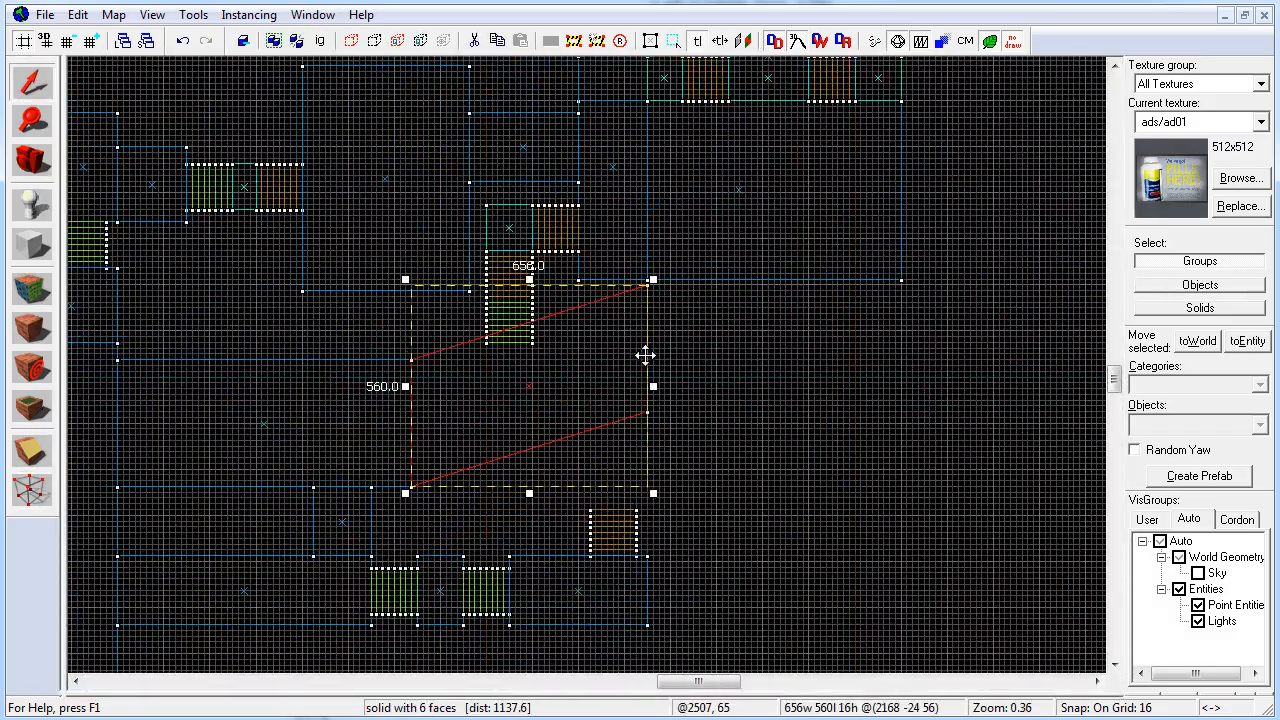
{"action": "scroll", "coordinate": [664, 395], "scroll_direction": "up", "scroll_amount": 2}
{"action": "left_click_drag", "start_coordinate": [664, 400], "coordinate": [719, 417]}
{"action": "left_click_drag", "start_coordinate": [532, 417], "coordinate": [532, 234]}
{"action": "middle_click_drag", "start_coordinate": [782, 350], "coordinate": [817, 346]}
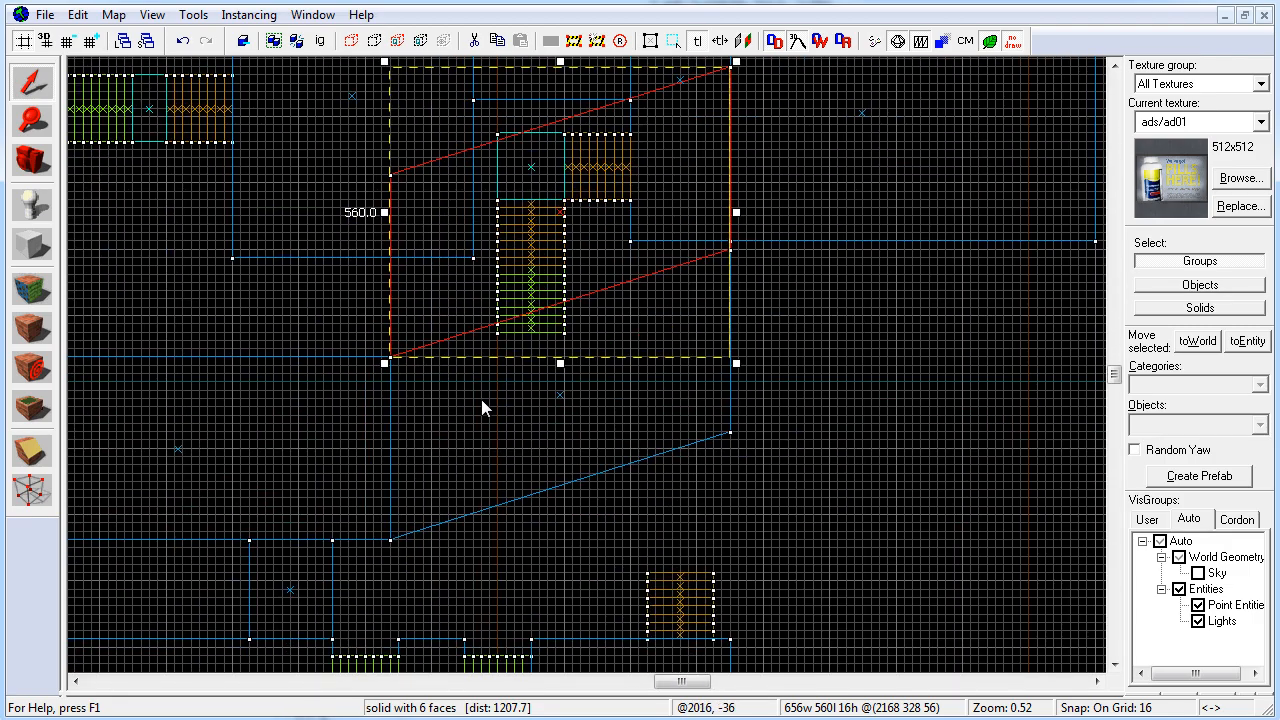
{"action": "key", "text": "Delete"}
Extend the 192-unit-wide upper floor down across the slanted section until it meets the orange stairs.
{"action": "left_click", "coordinate": [857, 245]}
{"action": "middle_click_drag", "start_coordinate": [857, 250], "coordinate": [817, 300]}
{"action": "left_click_drag", "start_coordinate": [646, 297], "coordinate": [646, 628]}
{"action": "left_click", "coordinate": [820, 509]}
{"action": "middle_click_drag", "start_coordinate": [820, 509], "coordinate": [763, 451]}
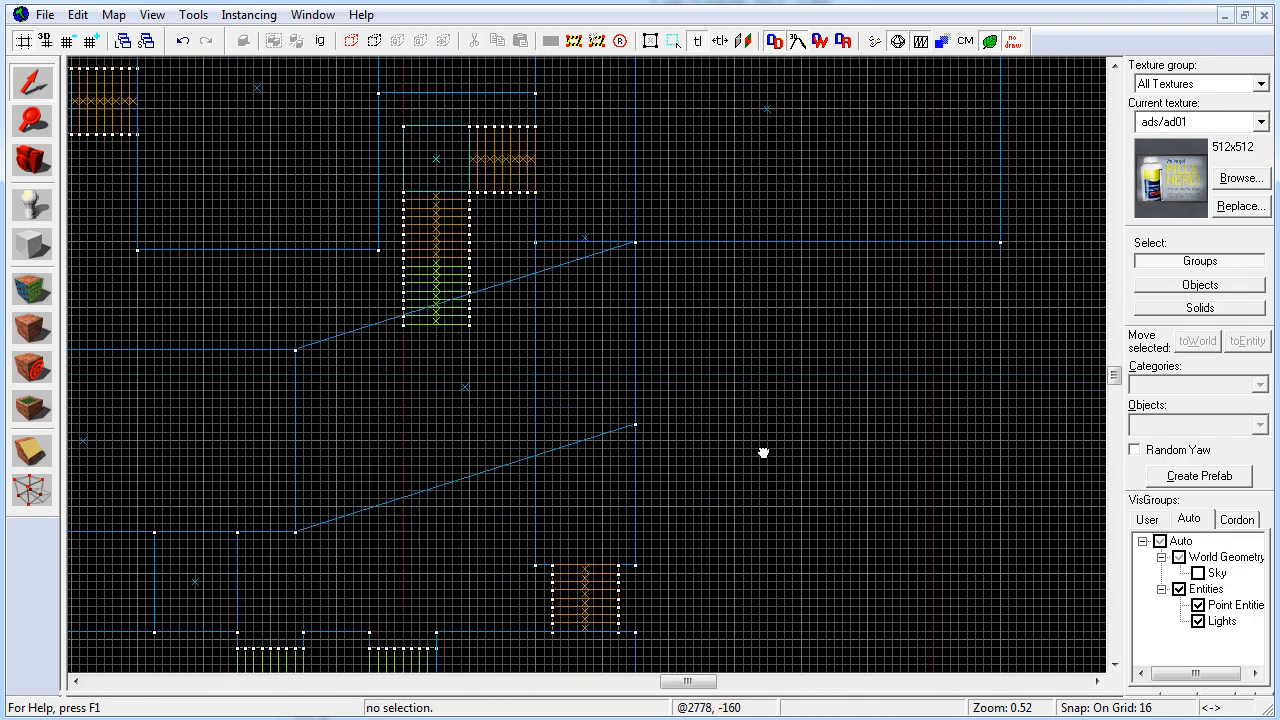
Move the corridor floors, slanted section and stairs further down, and extend the large right-hand floor level with the slanted section's lower end.
{"action": "left_click", "coordinate": [700, 240]}
{"action": "middle_click_drag", "start_coordinate": [590, 297], "coordinate": [489, 457]}
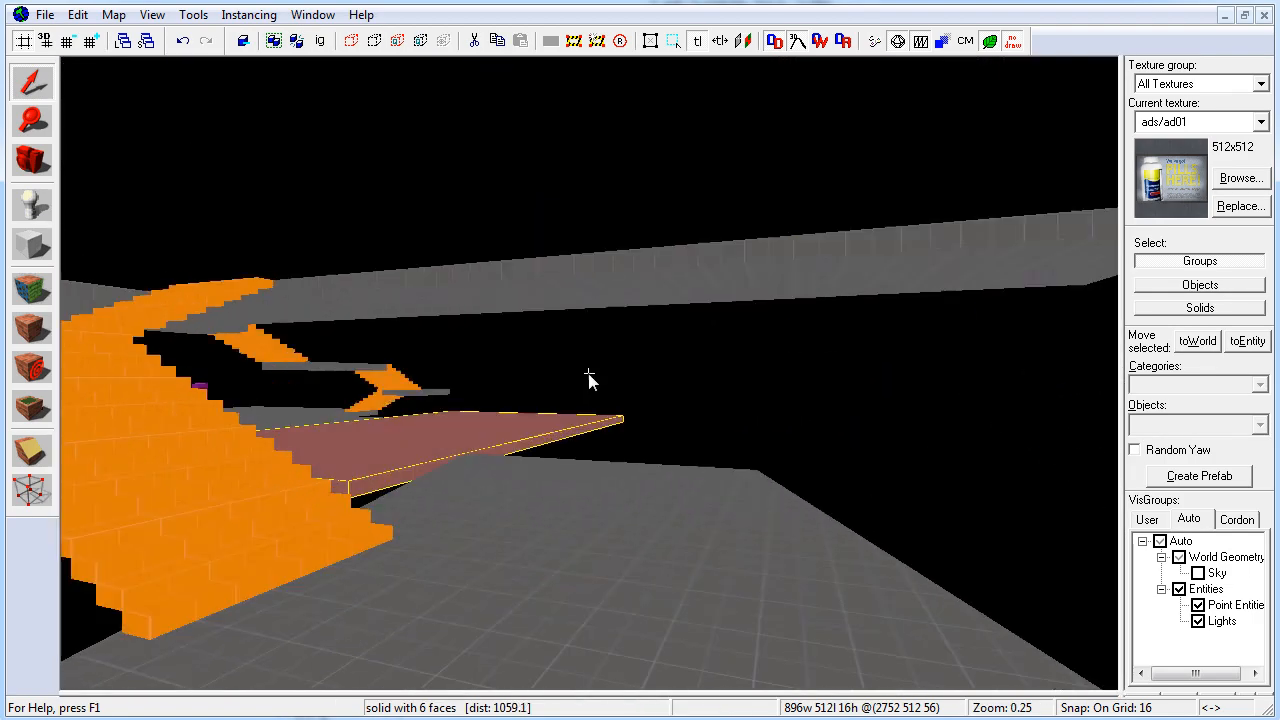
{"action": "left_click_drag", "start_coordinate": [315, 213], "coordinate": [373, 213]}
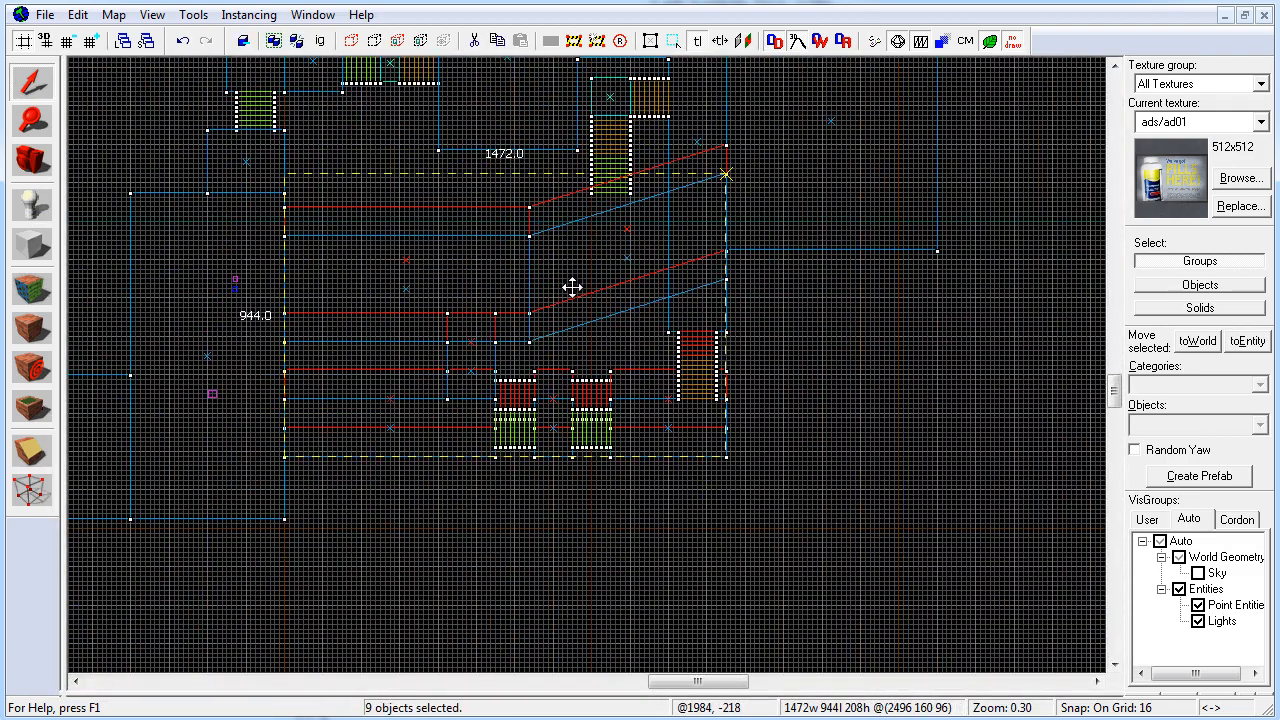
{"action": "left_click_drag", "start_coordinate": [831, 346], "coordinate": [831, 425]}
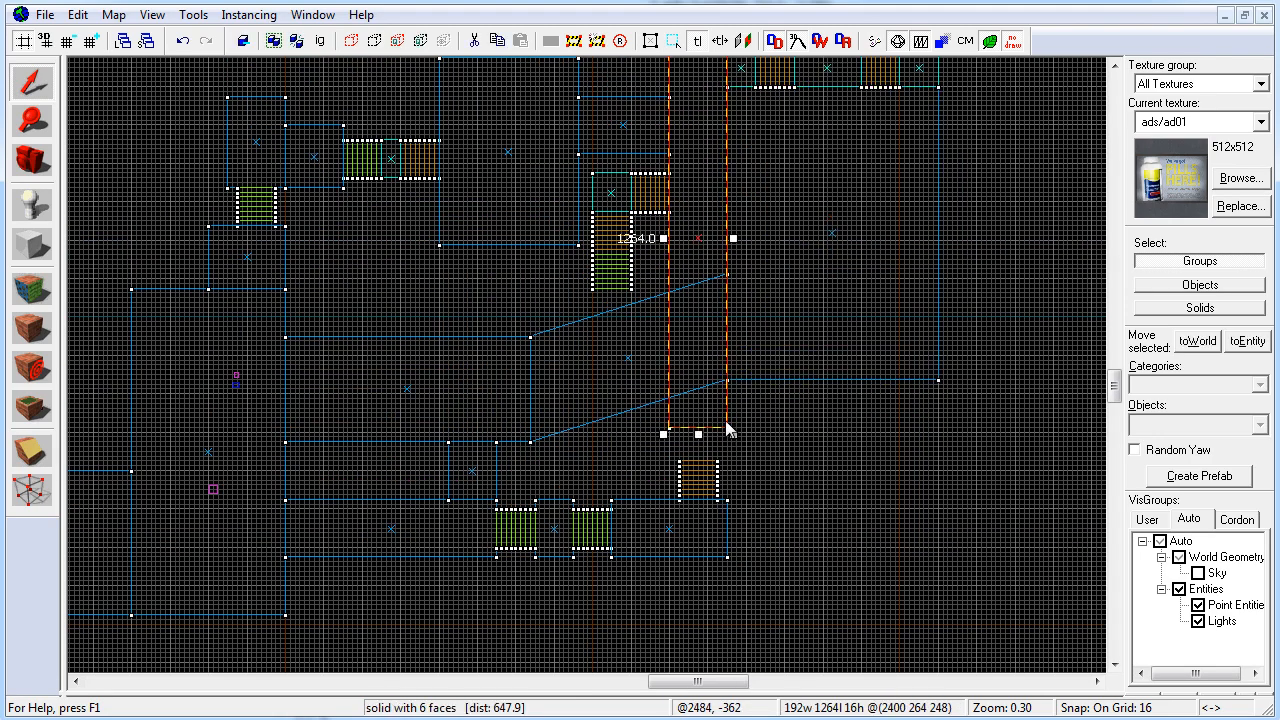
Reshape a copy of the slanted section with the Vertex tool so it fills the area above the slanted edge with a horizontal upper edge.
{"action": "scroll", "coordinate": [728, 430], "scroll_direction": "up", "scroll_amount": 2}
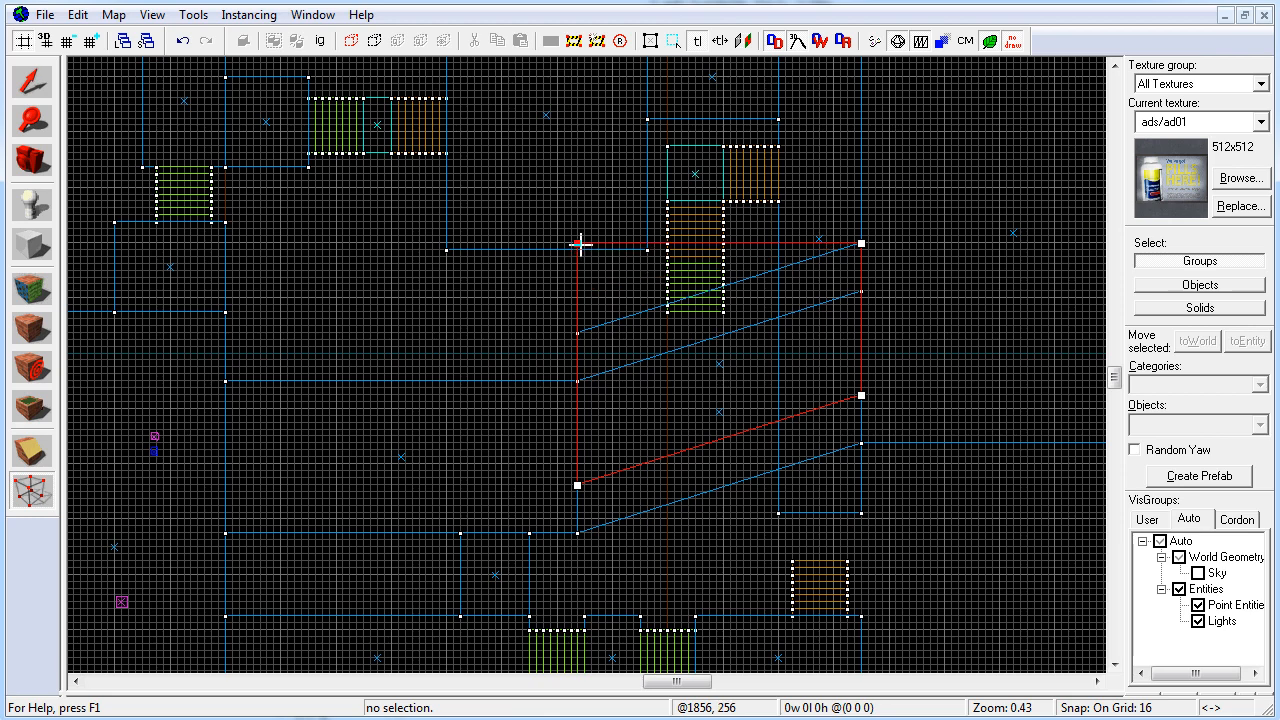
{"action": "key", "text": "shift+z"}
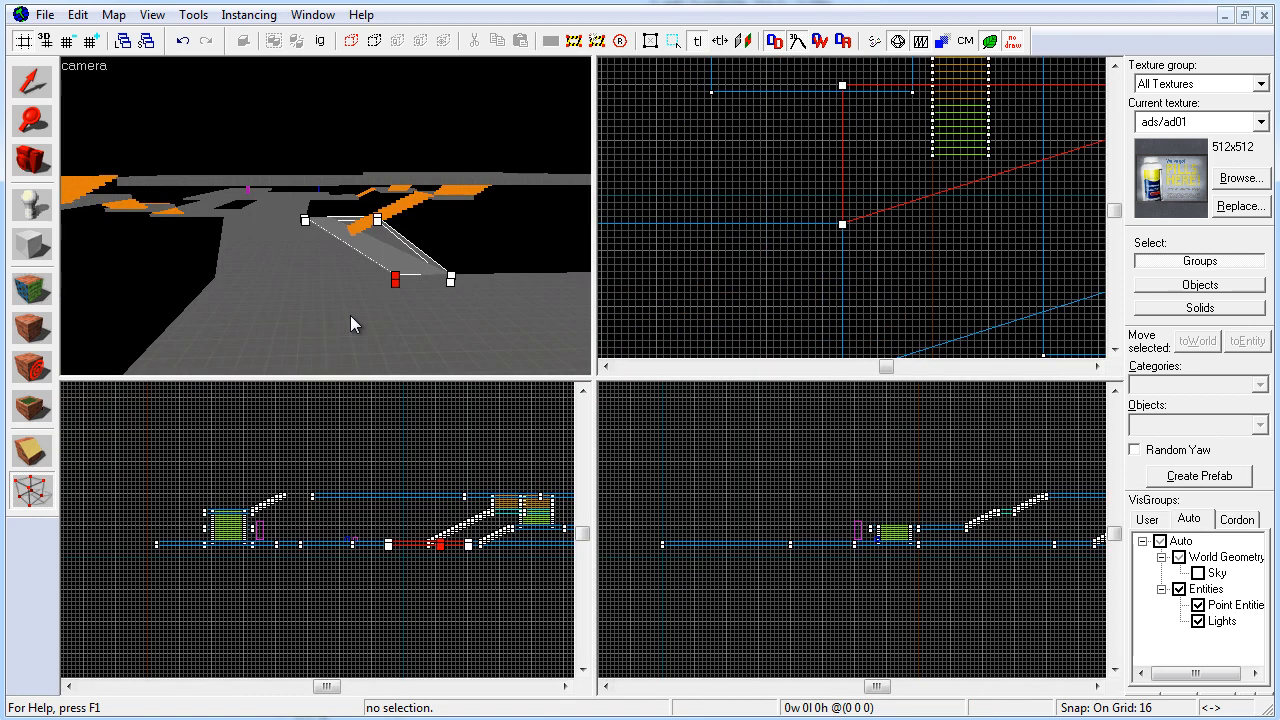
{"action": "key", "text": "shift+z"}
Examine the widened floor around the slanted section from above and at floor level in the 3D view.
{"action": "key", "text": "z"}
{"action": "key", "text": "shift+s"}
{"action": "left_click", "coordinate": [589, 374]}
{"action": "key", "text": "a"}
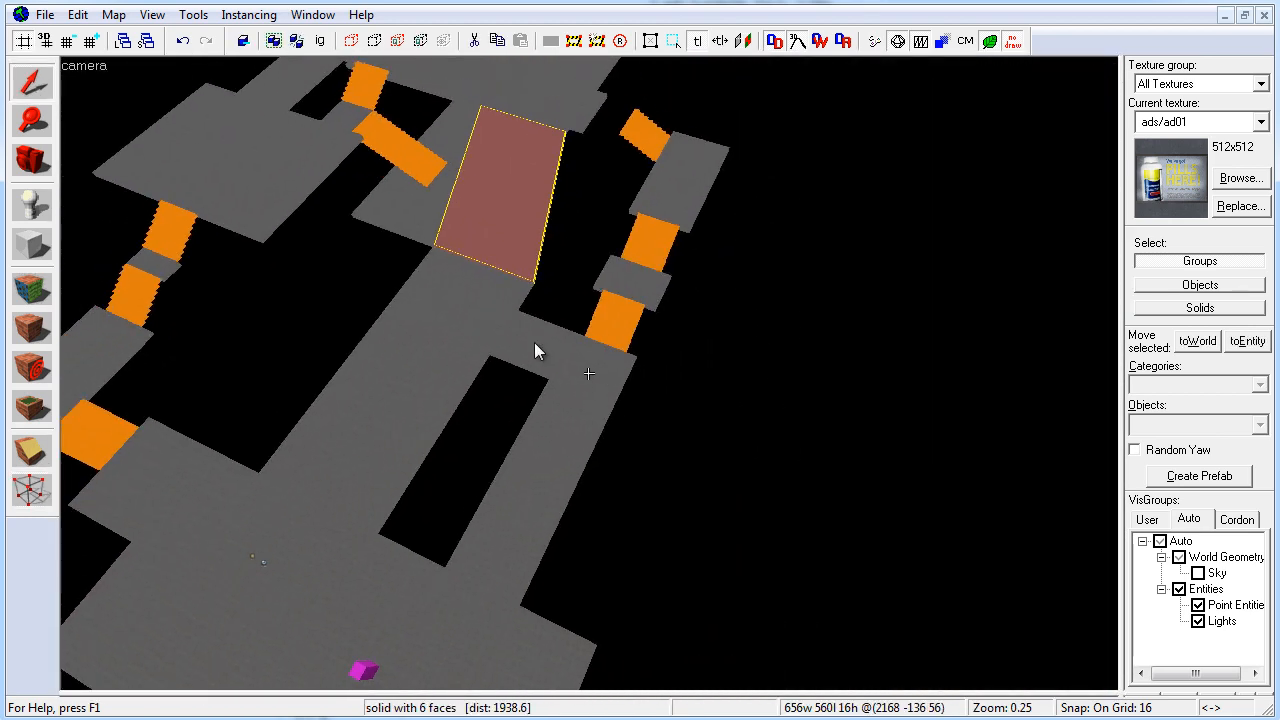
{"action": "key", "text": "d"}
{"action": "key", "text": "a"}
{"action": "key", "text": "w"}
{"action": "key", "text": "w"}
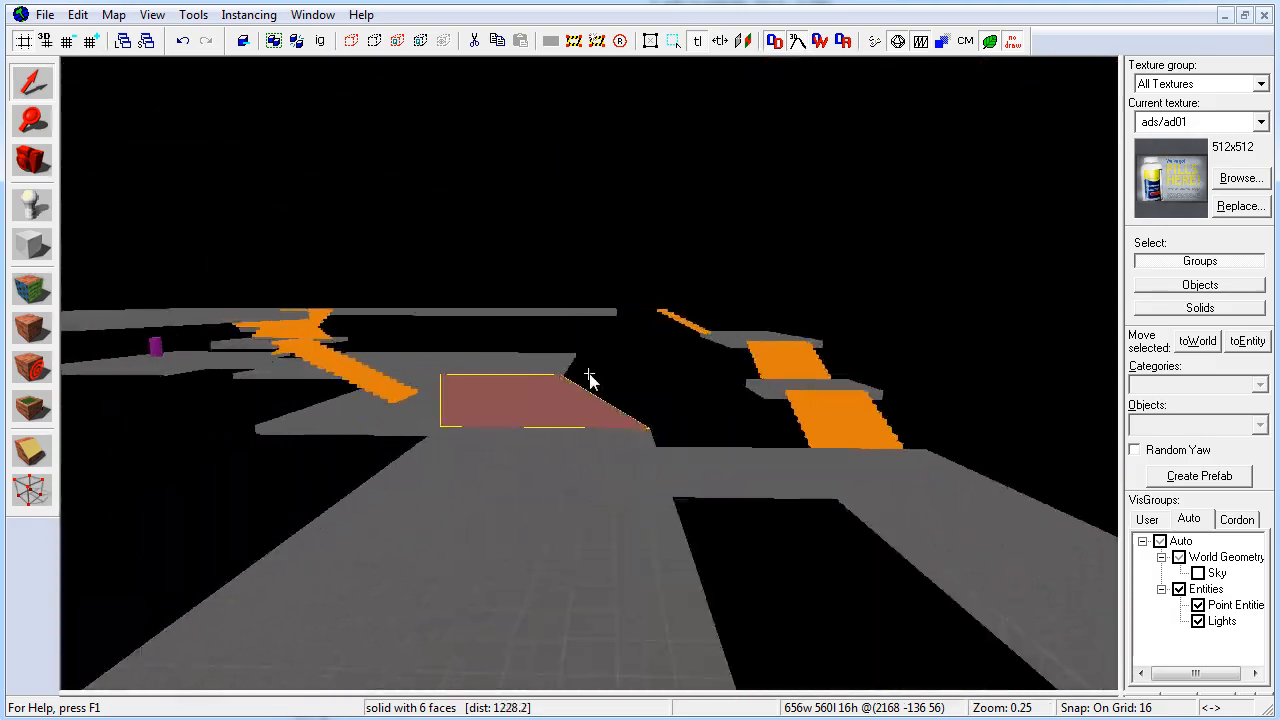
{"action": "key", "text": "s"}
{"action": "key", "text": "z"}
Lengthen the 192-unit-wide upper floor to 1375 units so it reaches the relocated orange stairs.
{"action": "left_click", "coordinate": [626, 253]}
{"action": "key", "text": "z"}
{"action": "key", "text": "z"}
{"action": "left_click", "coordinate": [590, 135]}
{"action": "key", "text": "shift+z"}
{"action": "key", "text": "shift+z"}
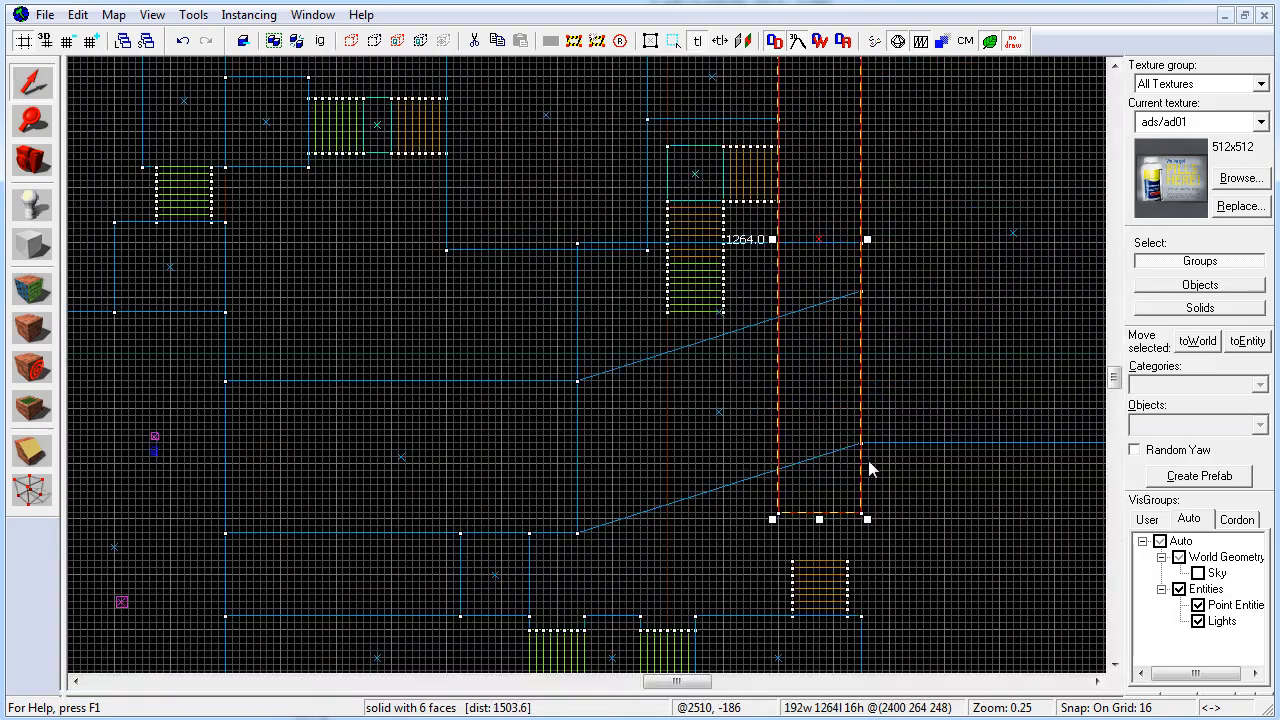
{"action": "left_click_drag", "start_coordinate": [732, 462], "coordinate": [735, 520]}
{"action": "key", "text": "shift+z"}
{"action": "key", "text": "shift+z"}
{"action": "key", "text": "z"}
{"action": "key", "text": "w"}
{"action": "key", "text": "a"}
{"action": "key", "text": "s"}
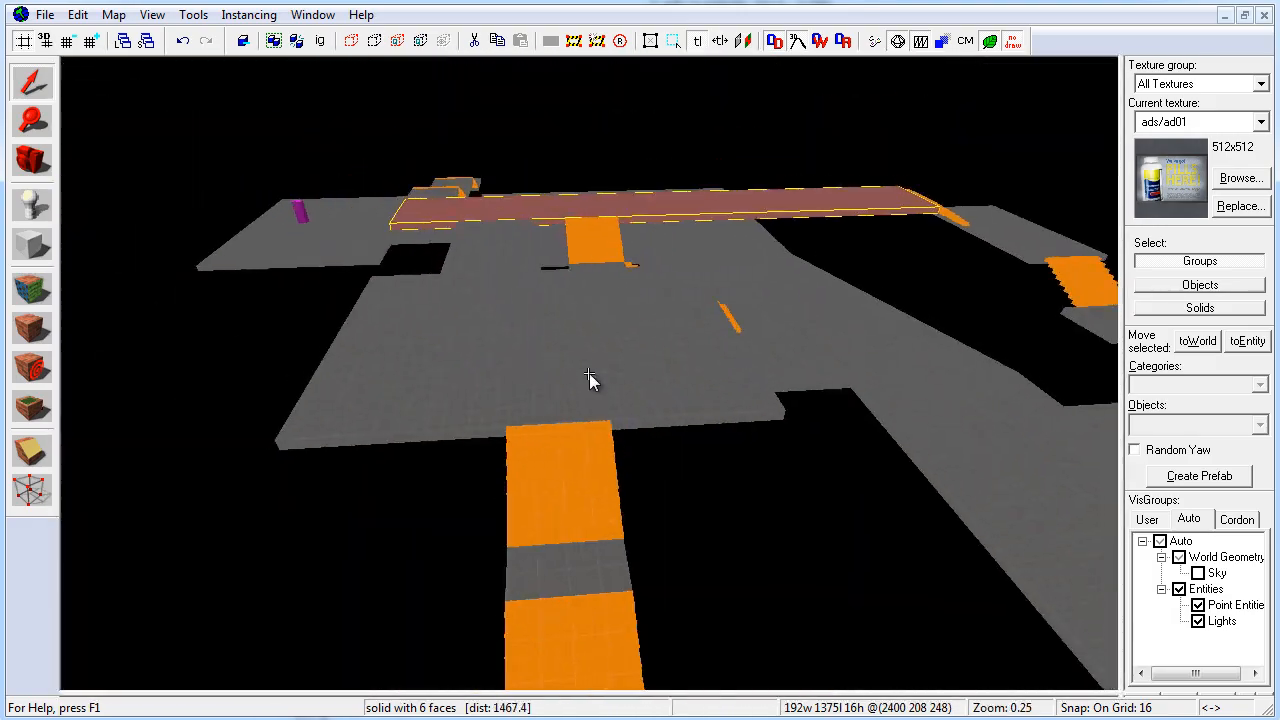
Move the 192-by-208 platform and its neighbour above the spawn down until their lower edges line up with the connecting block's upper edge.
{"action": "left_click", "coordinate": [489, 303], "text": "ctrl"}
{"action": "key", "text": "shift+z"}
{"action": "key", "text": "shift+z"}
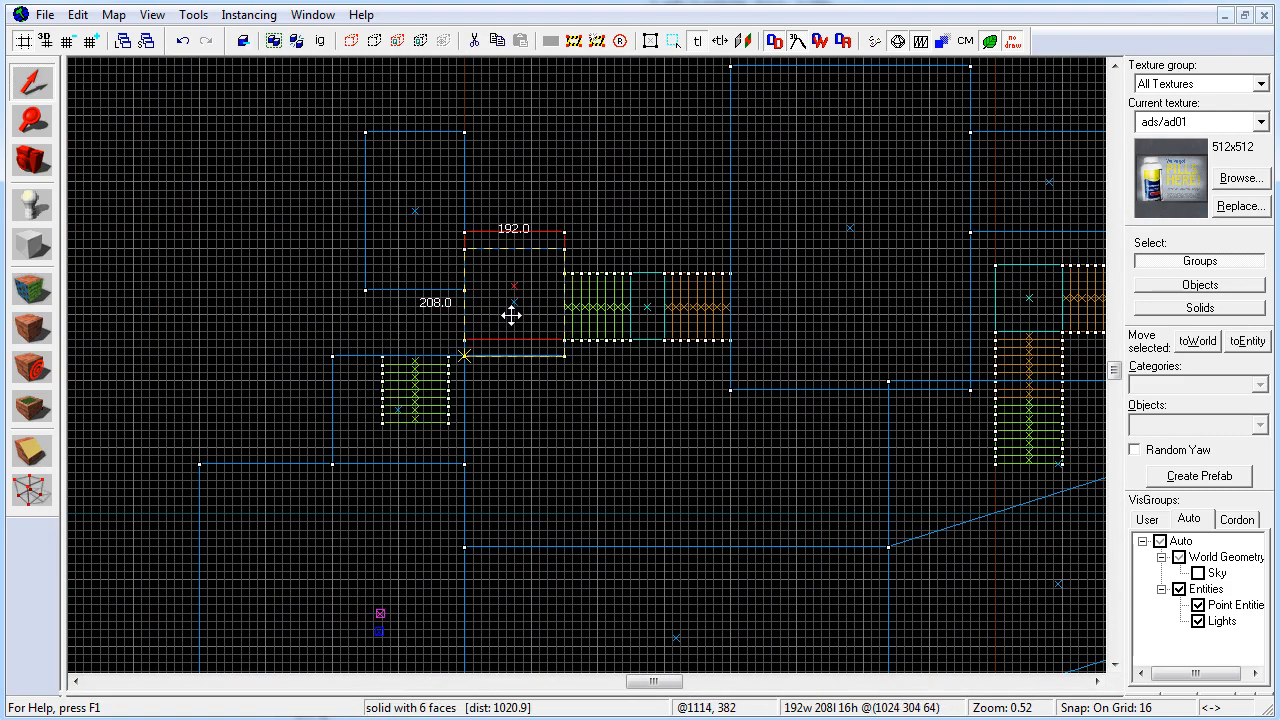
{"action": "left_click", "coordinate": [415, 211]}
{"action": "left_click_drag", "start_coordinate": [415, 211], "coordinate": [415, 277]}
{"action": "left_click", "coordinate": [611, 448]}
Examine the platforms and upper floors near the stairs in the 3D camera view.
{"action": "key", "text": "shift+z"}
{"action": "key", "text": "shift+z"}
{"action": "key", "text": "z"}
{"action": "key", "text": "w"}
{"action": "left_click", "coordinate": [589, 375]}
{"action": "left_click", "coordinate": [589, 375]}
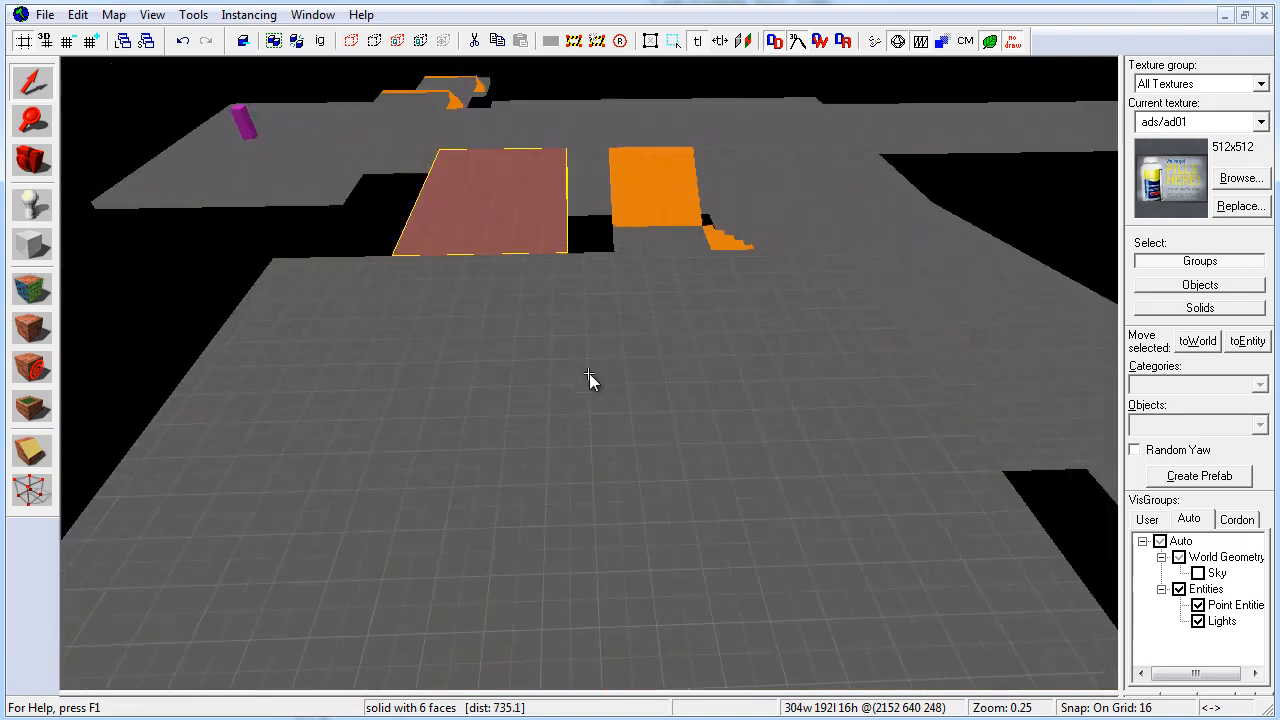
{"action": "left_click", "coordinate": [589, 375]}
{"action": "key", "text": "z"}
Move the 128-by-128 stair flight at the far end of the map up against the platform above it.
{"action": "key", "text": "shift+z"}
{"action": "scroll", "coordinate": [877, 337], "scroll_direction": "up", "scroll_amount": 4}
{"action": "key", "text": "shift+z"}
{"action": "middle_click_drag", "start_coordinate": [985, 400], "coordinate": [600, 370]}
{"action": "middle_click_drag", "start_coordinate": [833, 274], "coordinate": [547, 454]}
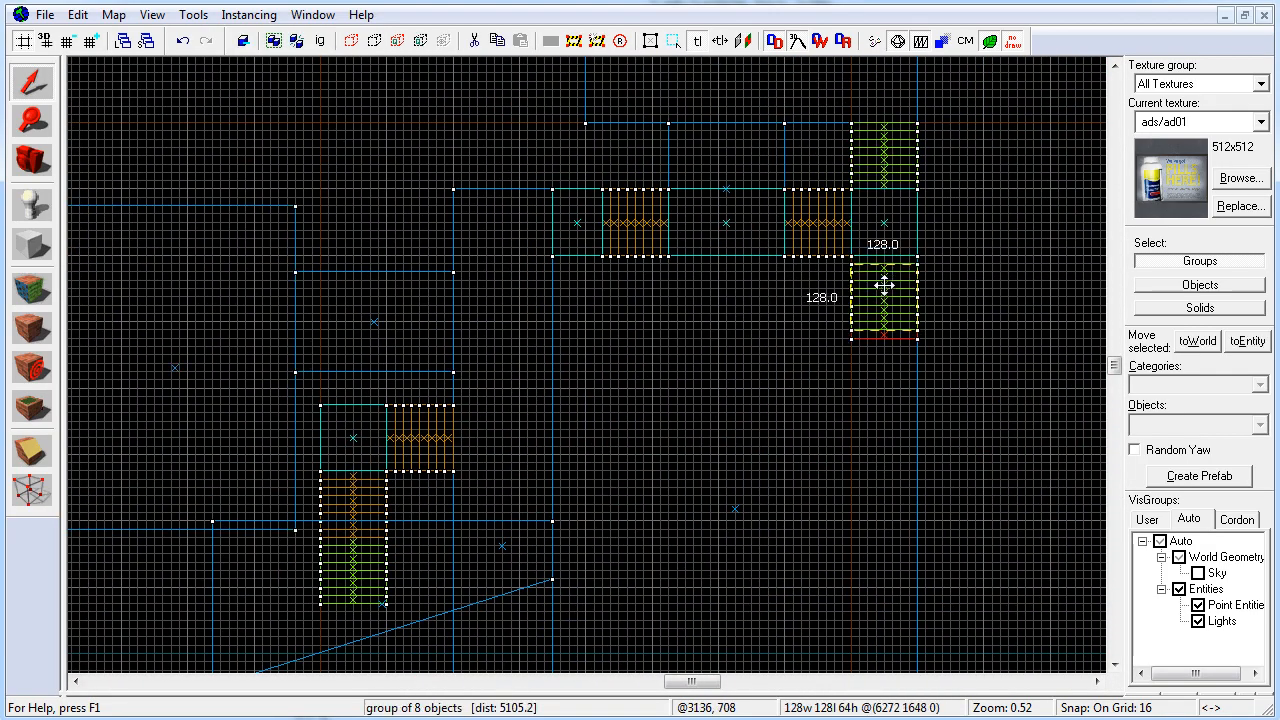
{"action": "left_click_drag", "start_coordinate": [884, 285], "coordinate": [884, 277]}
{"action": "key", "text": "Escape"}
Examine the whole floor layout and its stairs in the 3D camera view.
{"action": "key", "text": "shift+z"}
{"action": "key", "text": "shift+z"}
{"action": "key", "text": "z"}
{"action": "key", "text": "w"}
{"action": "key", "text": "z"}
{"action": "left_click", "coordinate": [723, 370]}
{"action": "key", "text": "z"}
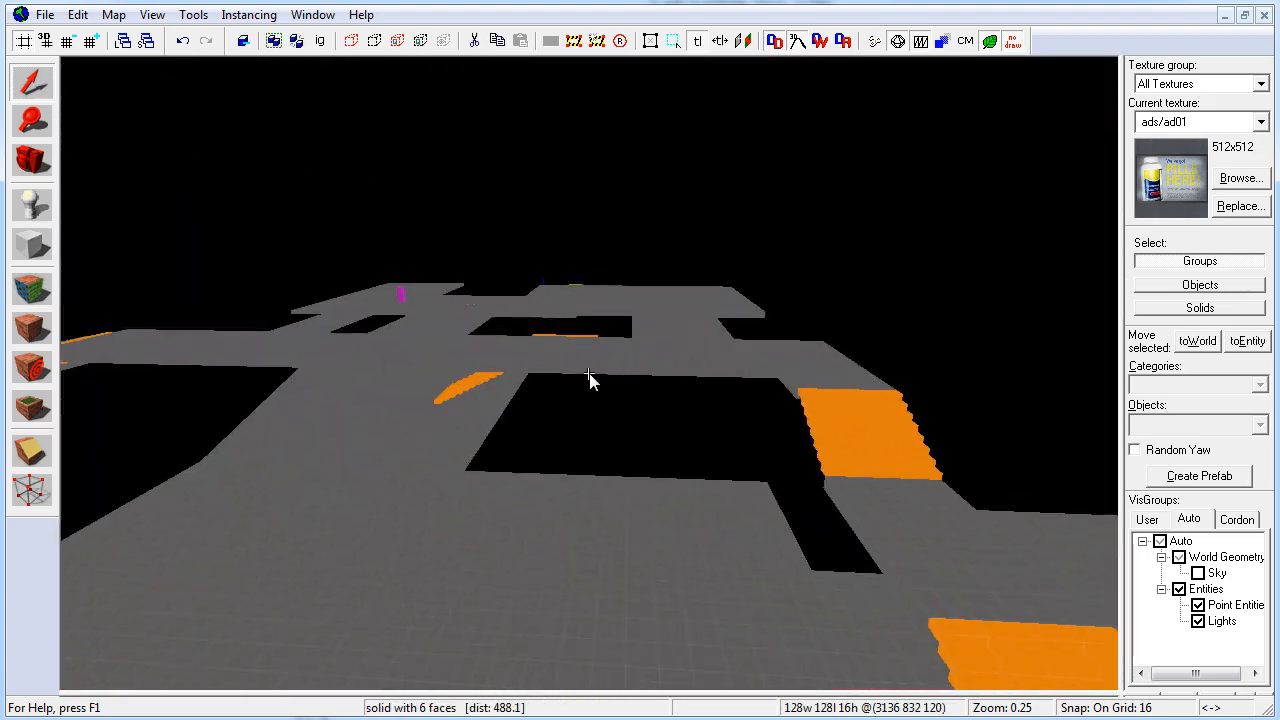
{"action": "key", "text": "z"}
Compile and run the map with normal BSP, fast VIS and fast RAD, and restart the match with mp_restartgame 1.
{"action": "key", "text": "F9"}
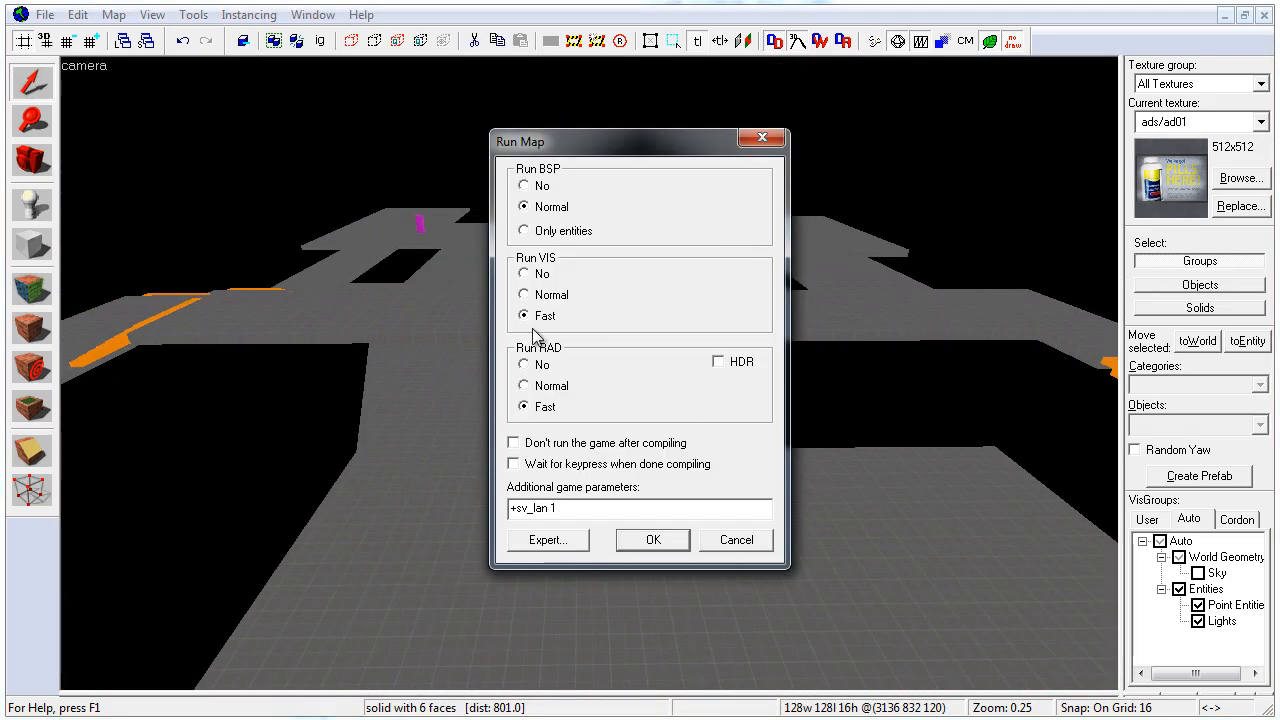
{"action": "key", "text": "Return"}
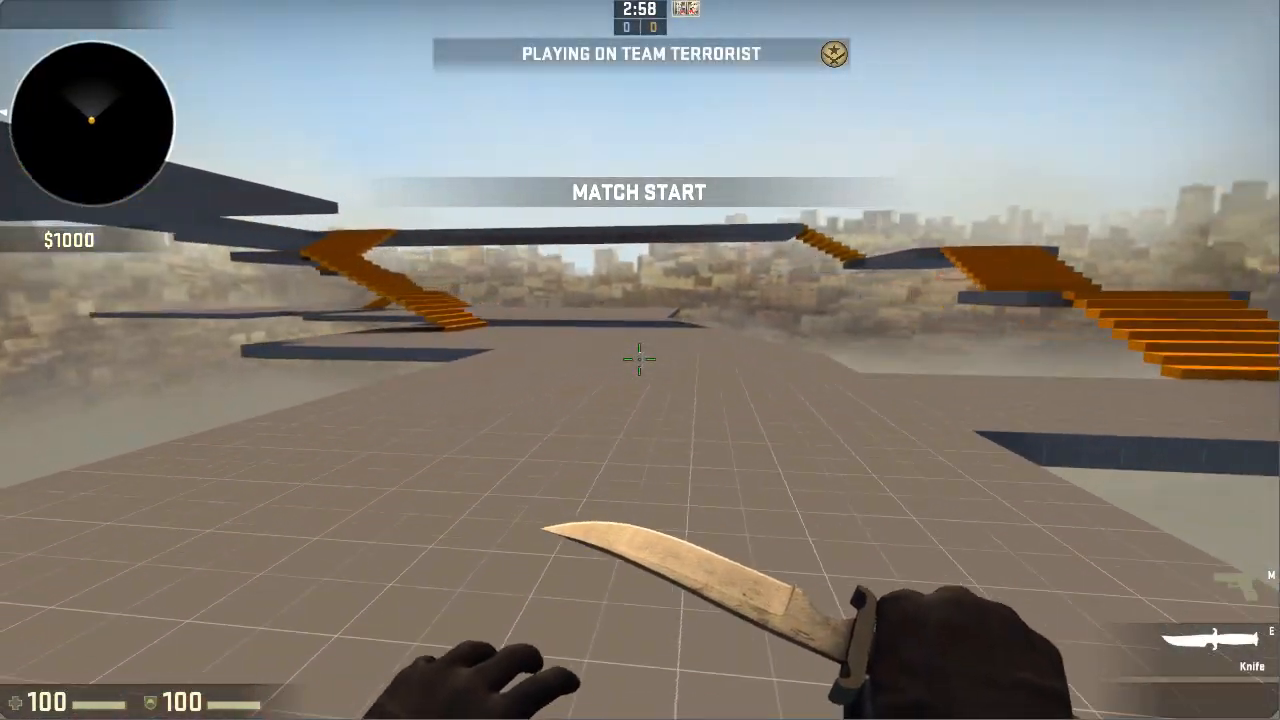
{"action": "key", "text": "grave"}
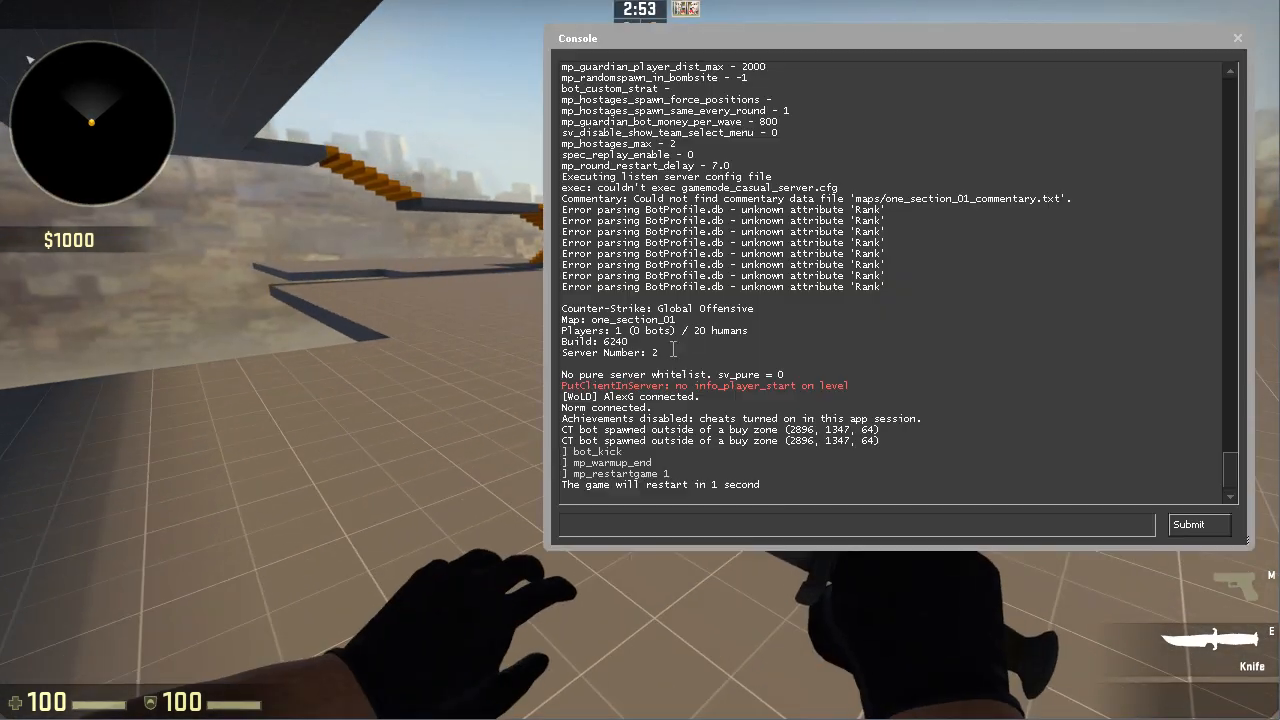
{"action": "key", "text": "Return"}
{"action": "key", "text": "grave"}
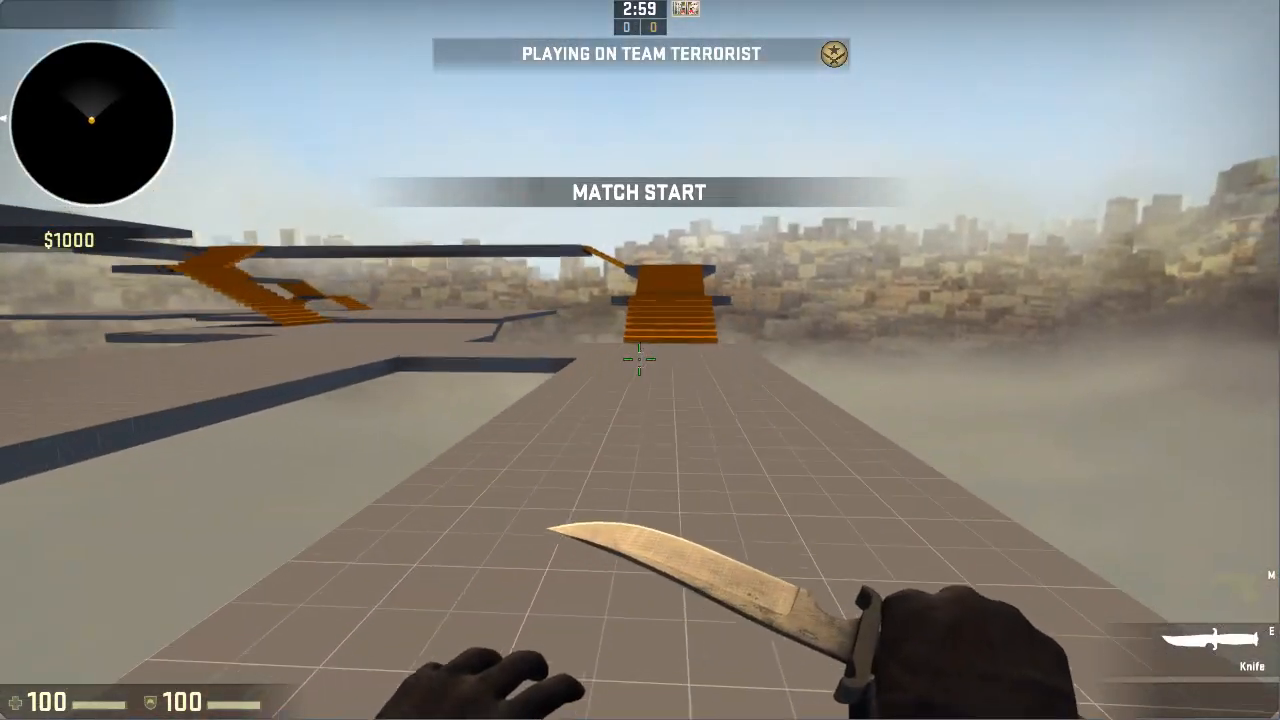
Time the terrorist routes along the side corridor and up the stairs above the spawn, restarting with mp_restartgame 1 between runs.
{"action": "key", "text": "w"}
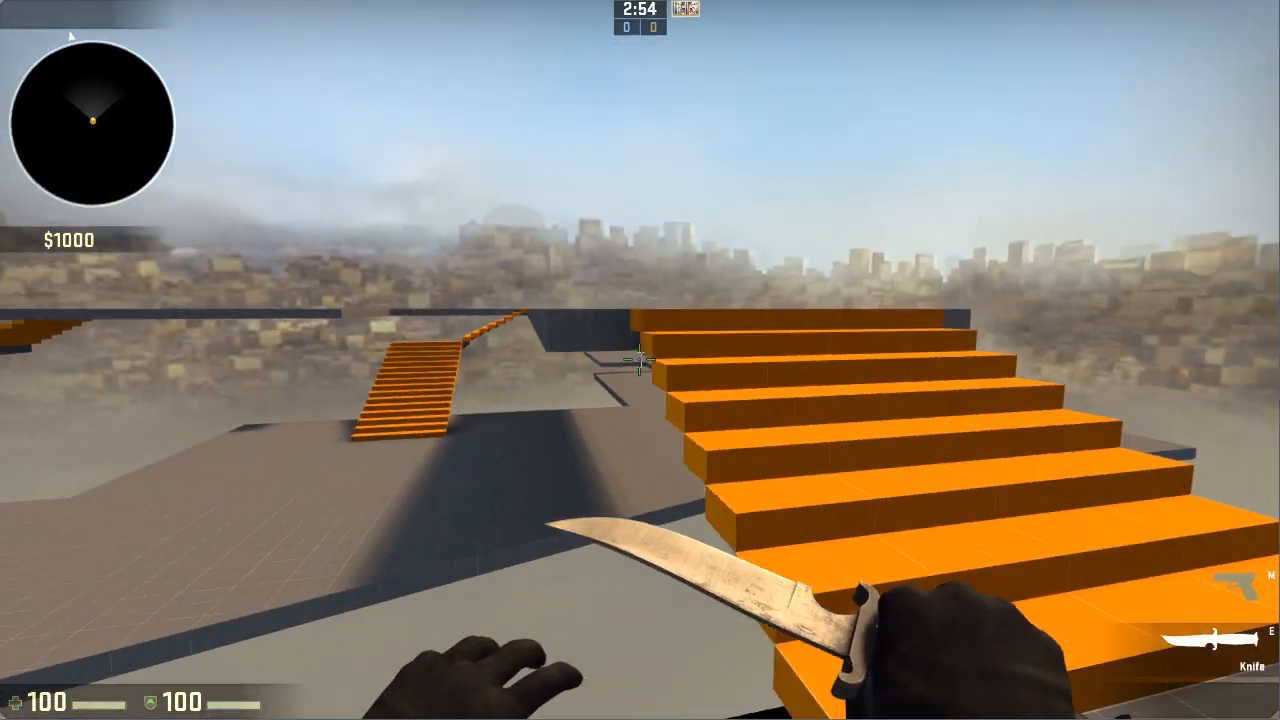
{"action": "key", "text": "grave"}
{"action": "key", "text": "grave"}
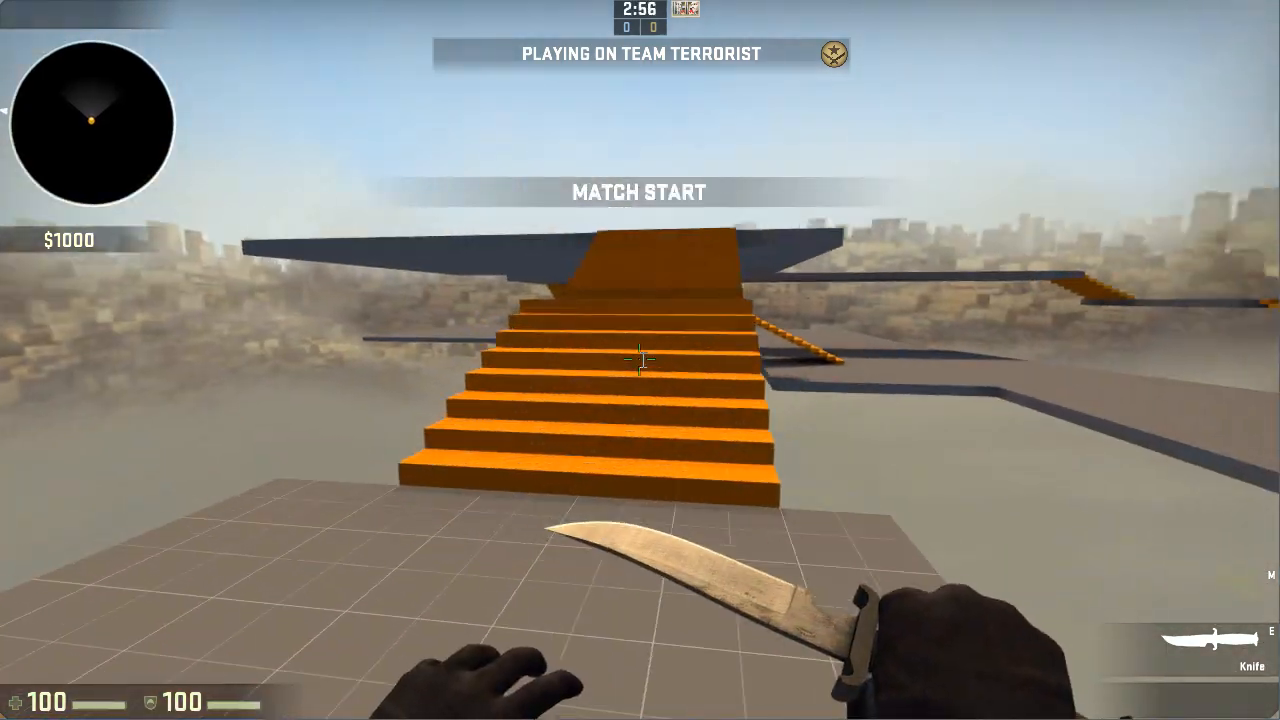
{"action": "key", "text": "grave"}
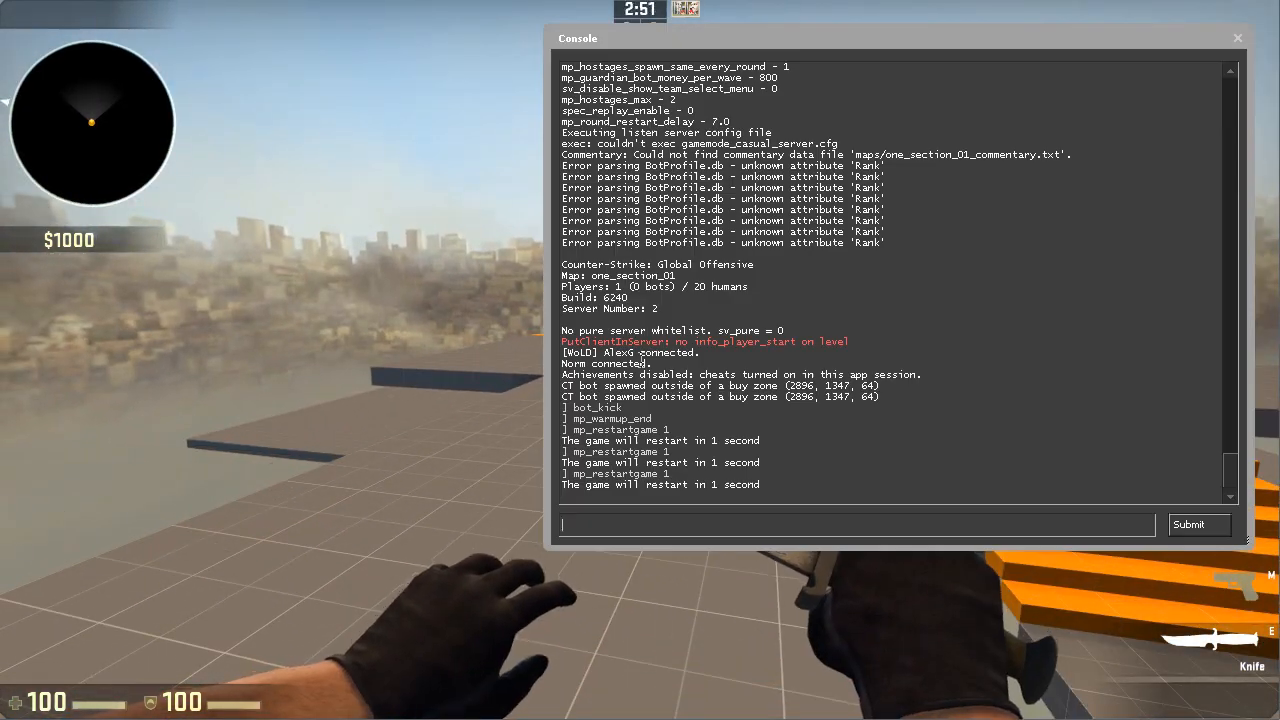
Close the game console and switch to the counter-terrorist team.
{"action": "key", "text": "grave"}
{"action": "key", "text": "m"}
{"action": "left_click", "coordinate": [540, 395]}
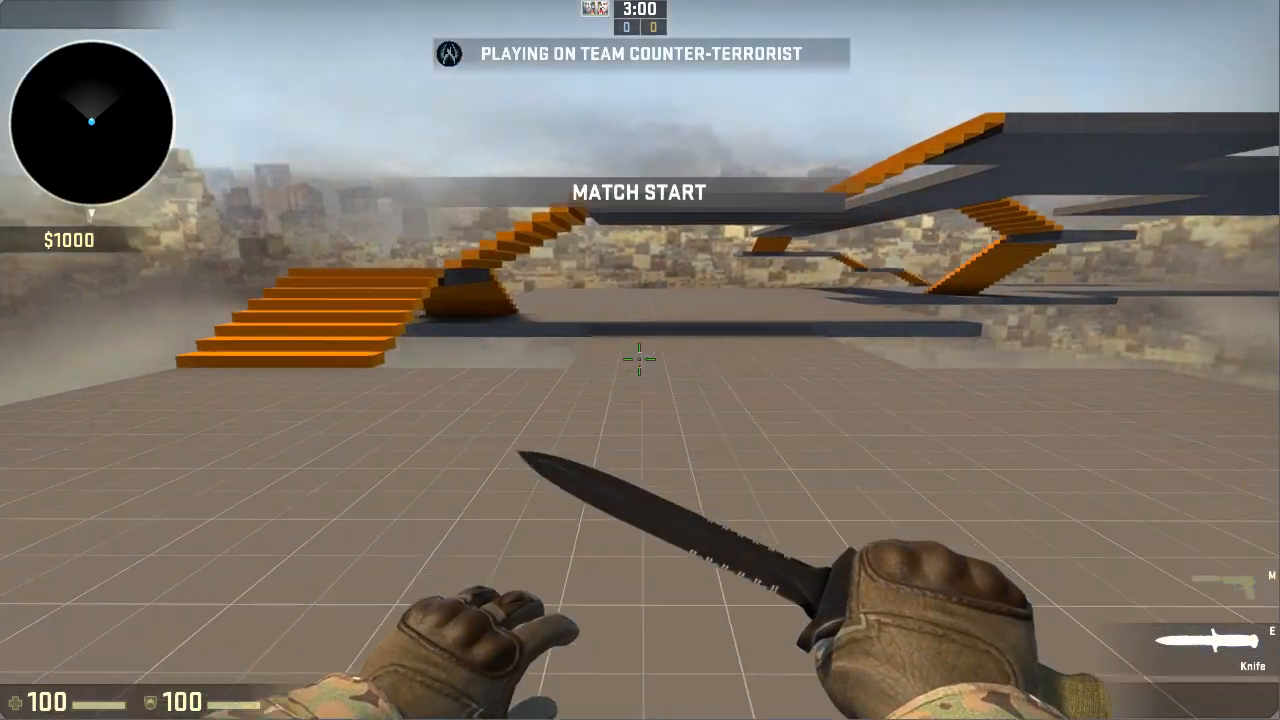
Time the counter-terrorist route across the large floor beneath the upper walkway, and restart the match with mp_restartgame 1.
{"action": "key", "text": "w"}
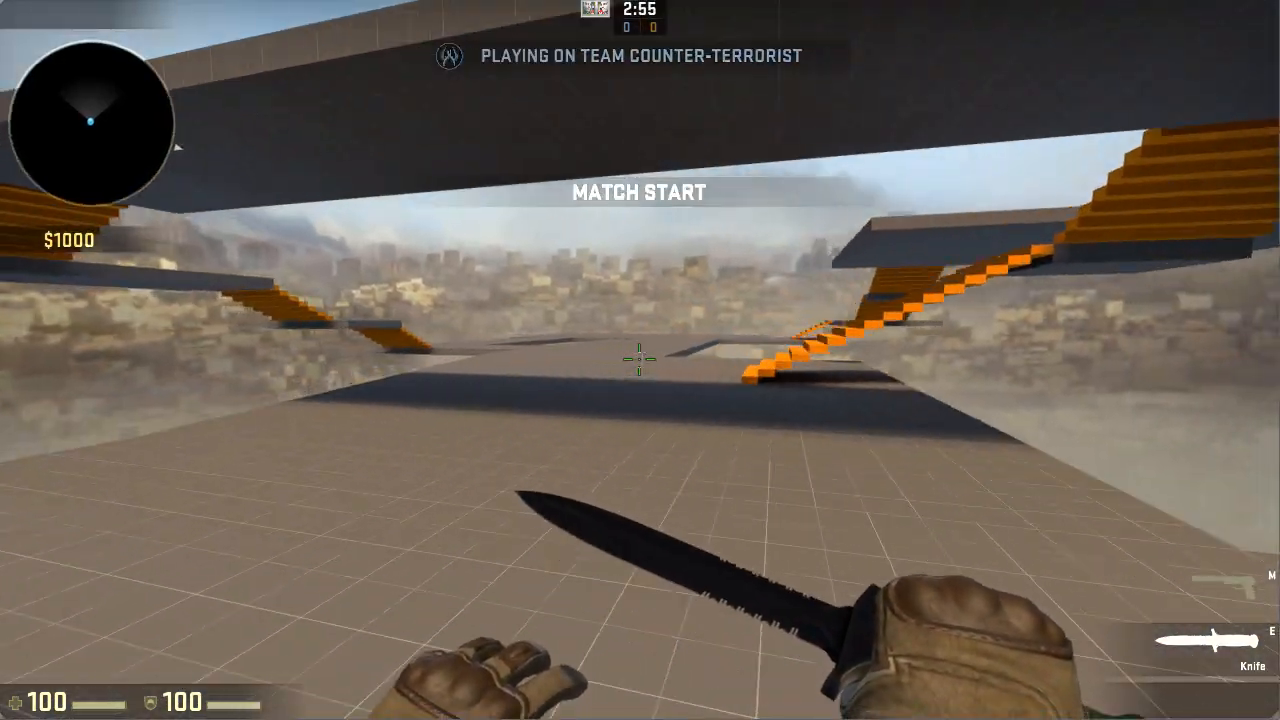
{"action": "key", "text": "grave"}
{"action": "key", "text": "Up"}
{"action": "key", "text": "Return"}
{"action": "key", "text": "grave"}
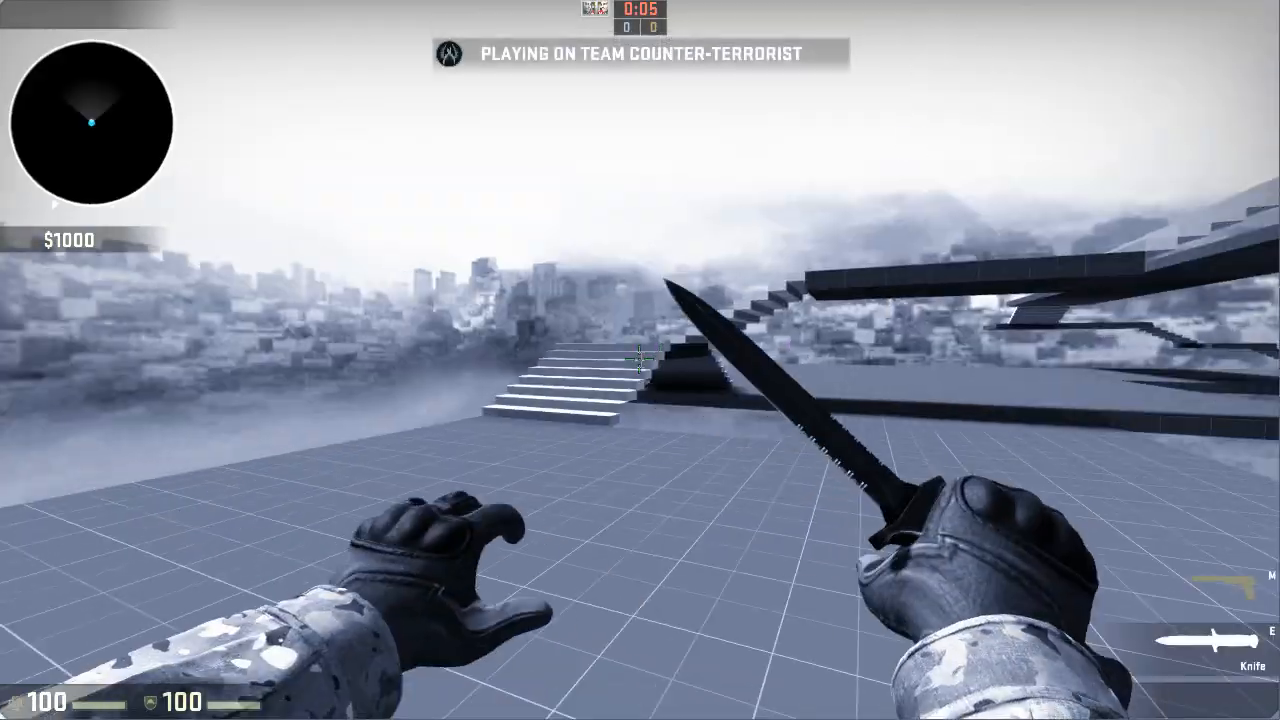
Time the counter-terrorist routes toward the stairs and across the upper floor, restarting the match between runs.
{"action": "key", "text": "w"}
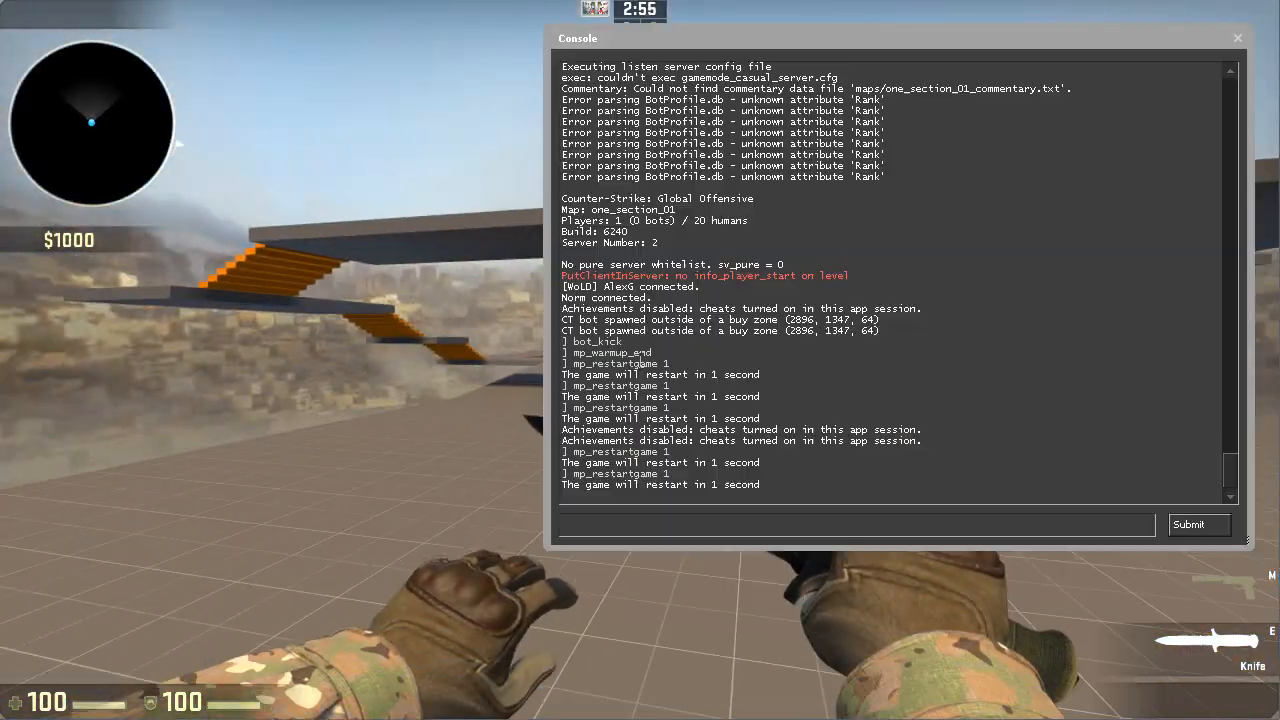
{"action": "key", "text": "grave"}
{"action": "type", "text": "ww"}
{"action": "key", "text": "grave"}
{"action": "key", "text": "e"}
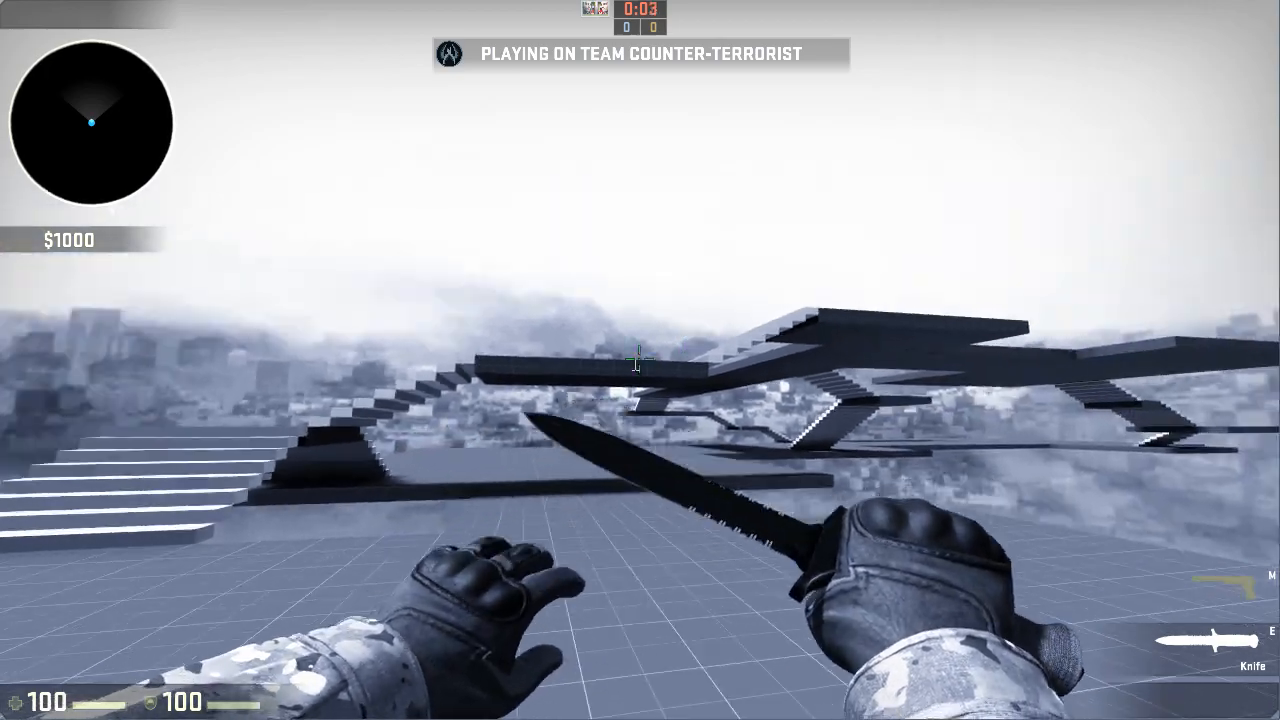
{"action": "key", "text": "w"}
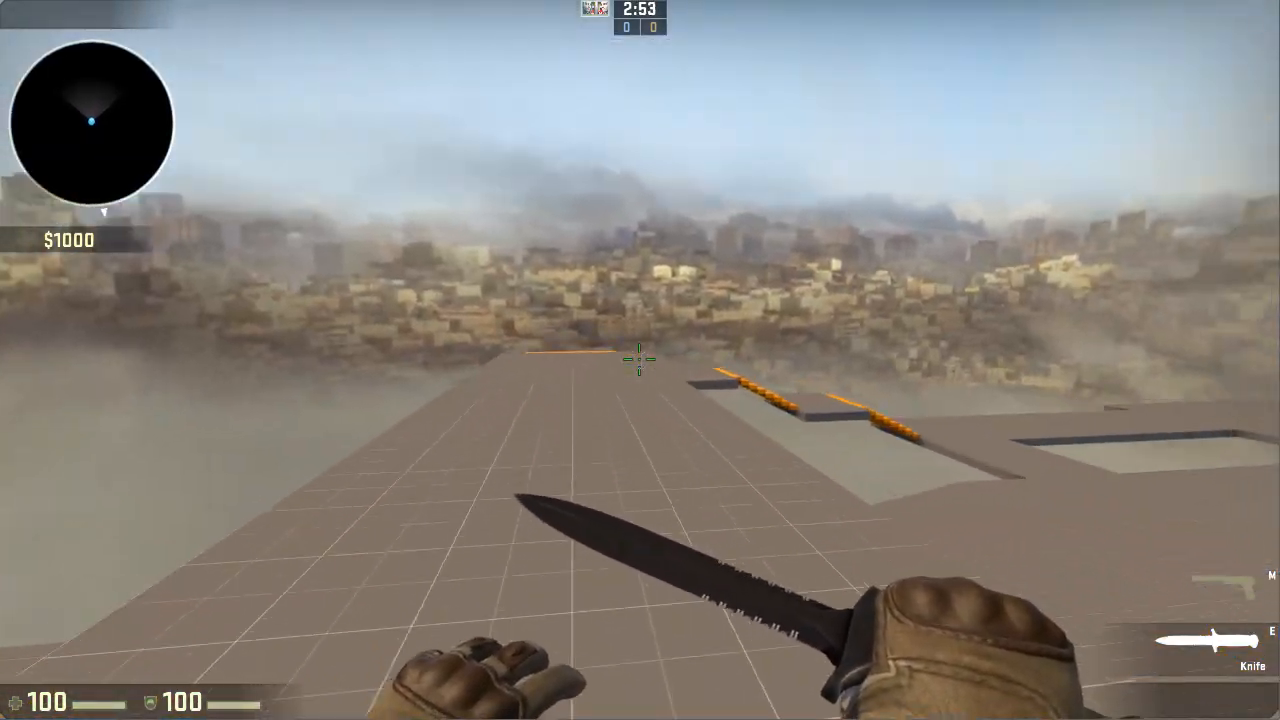
{"action": "key", "text": "grave"}
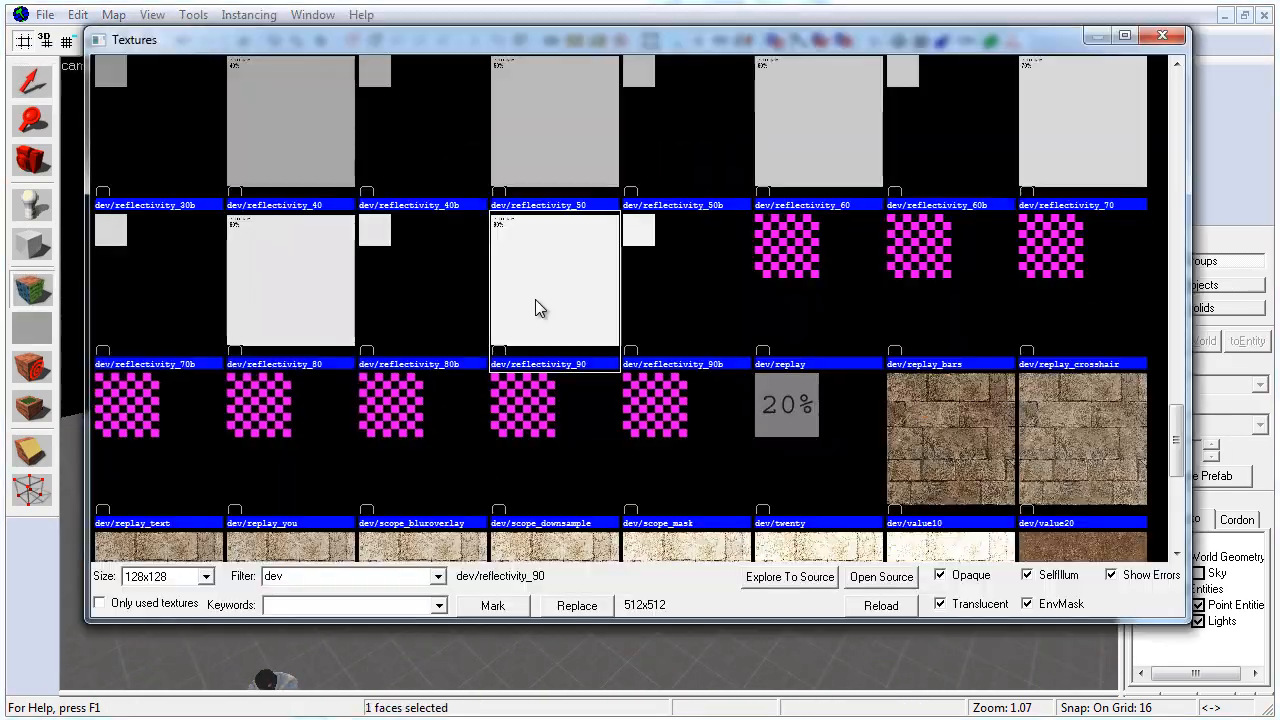
Lengthen the 192-unit wall segment to the adjoining floor edge and browse the dev textures.
{"action": "scroll", "coordinate": [538, 303], "scroll_direction": "up", "scroll_amount": 10}
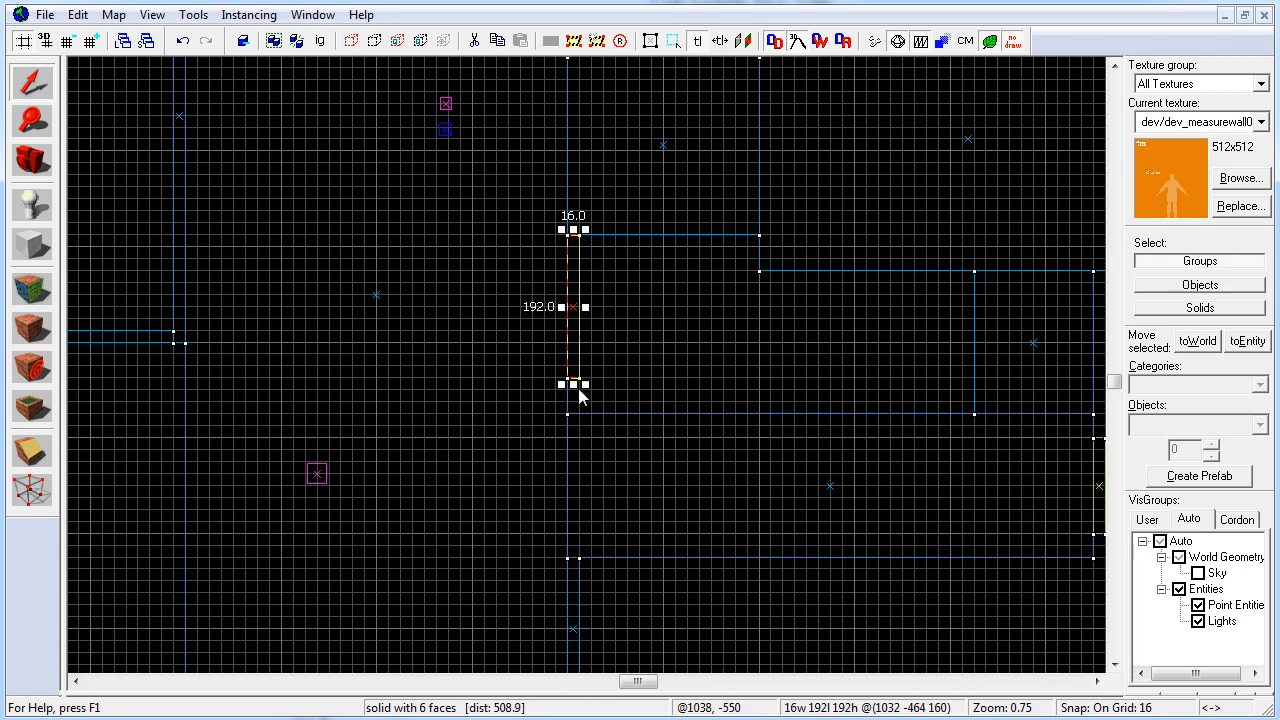
{"action": "left_click_drag", "start_coordinate": [578, 388], "coordinate": [580, 424]}
{"action": "middle_click_drag", "start_coordinate": [587, 397], "coordinate": [594, 317]}
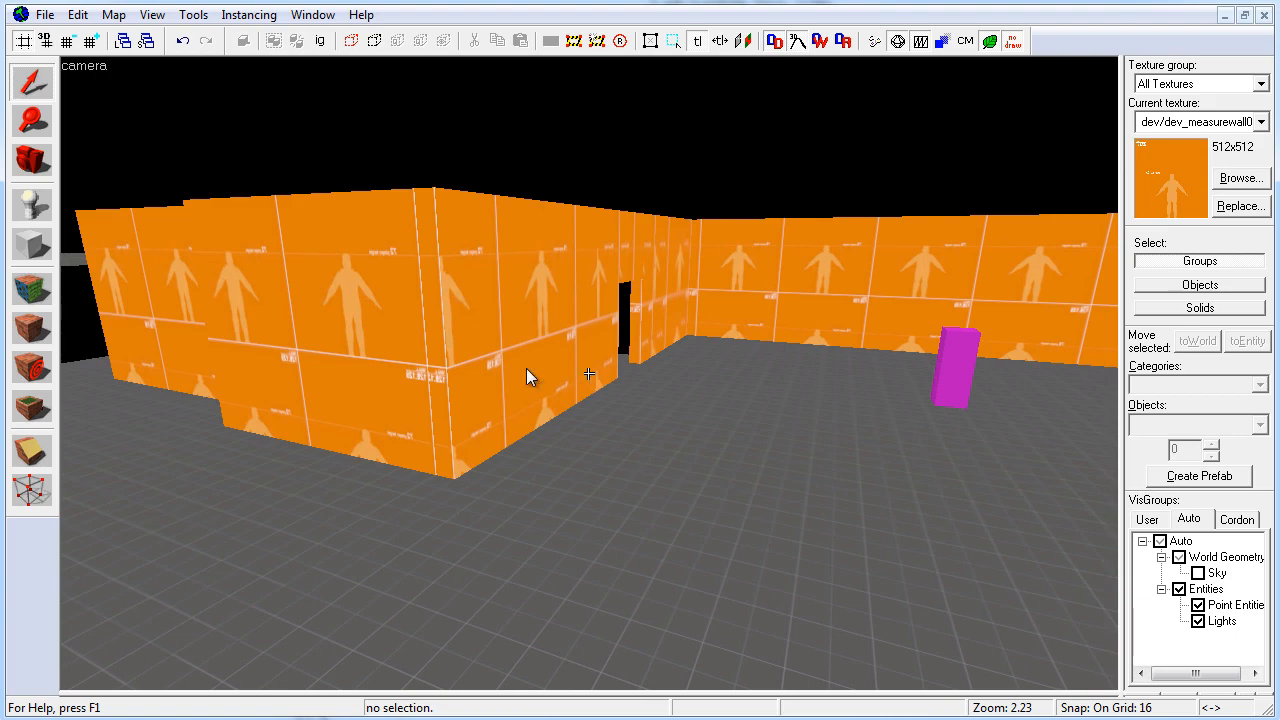
{"action": "key", "text": "shift+a"}
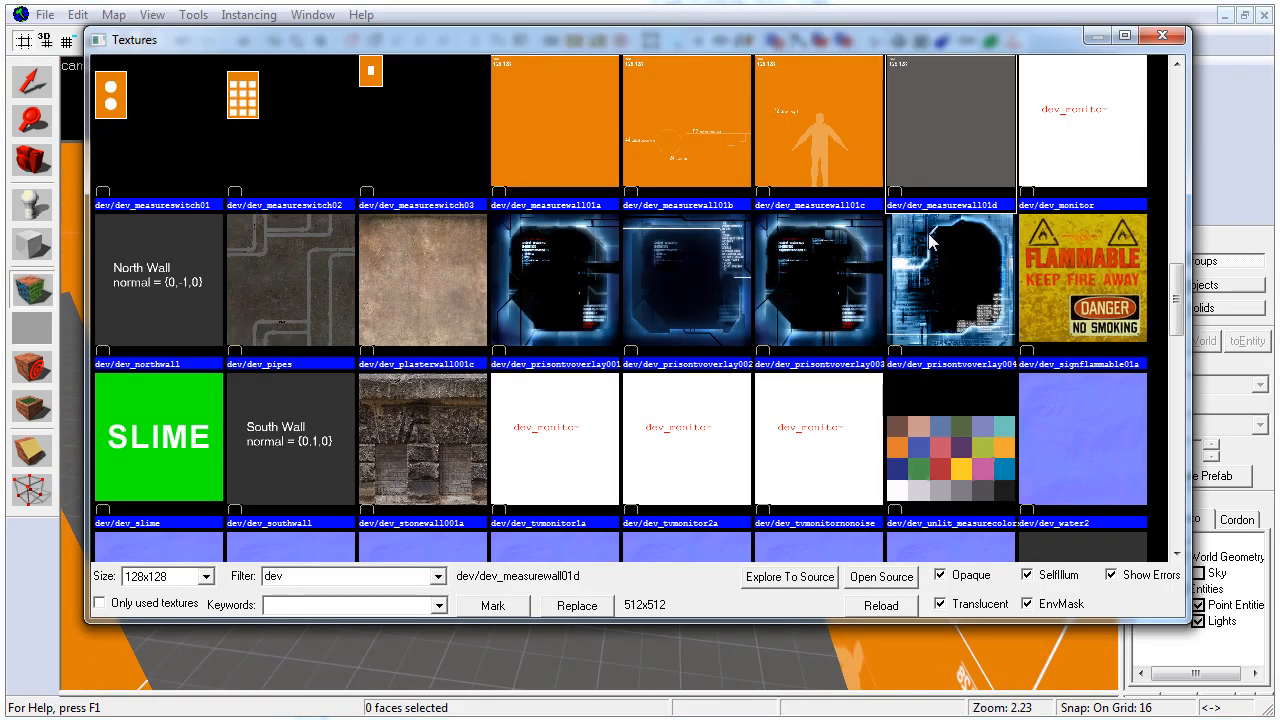
{"action": "scroll", "coordinate": [313, 307], "scroll_direction": "down", "scroll_amount": 5}
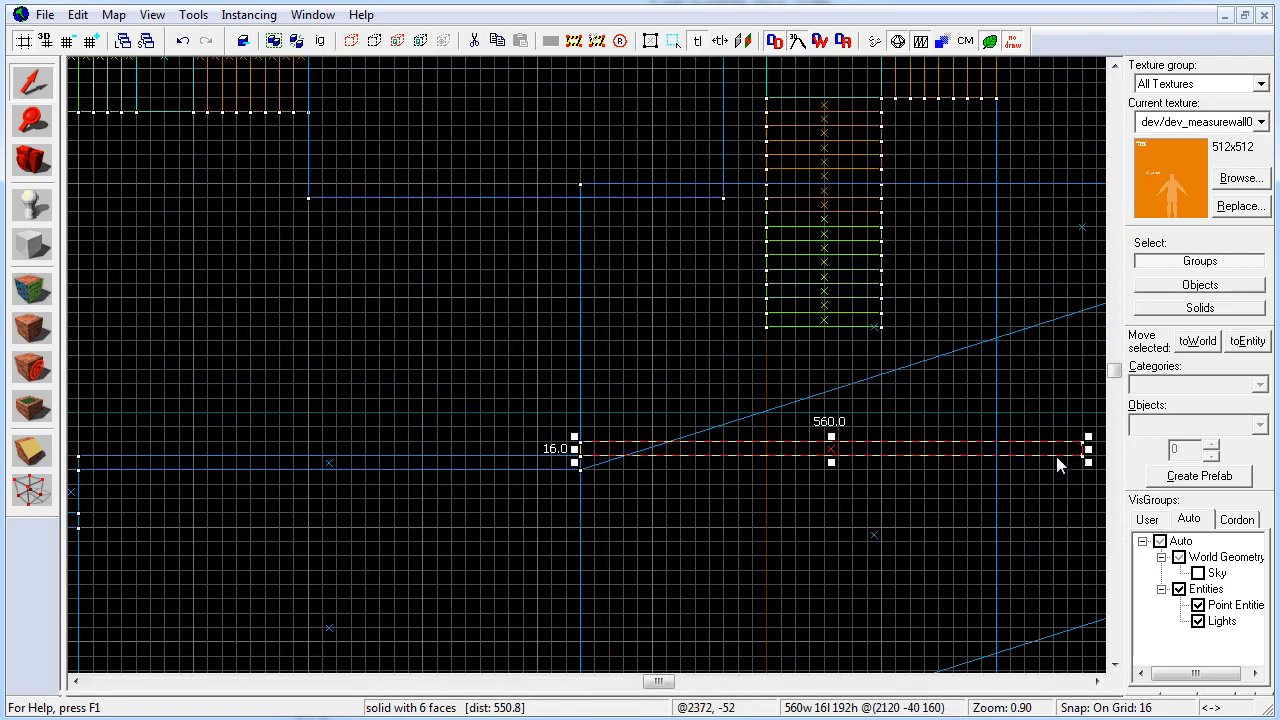
Shorten the 560-unit wall to 112 units and start face texturing in the stair corridor.
{"action": "left_click_drag", "start_coordinate": [1087, 449], "coordinate": [686, 449]}
{"action": "right_click", "coordinate": [638, 466]}
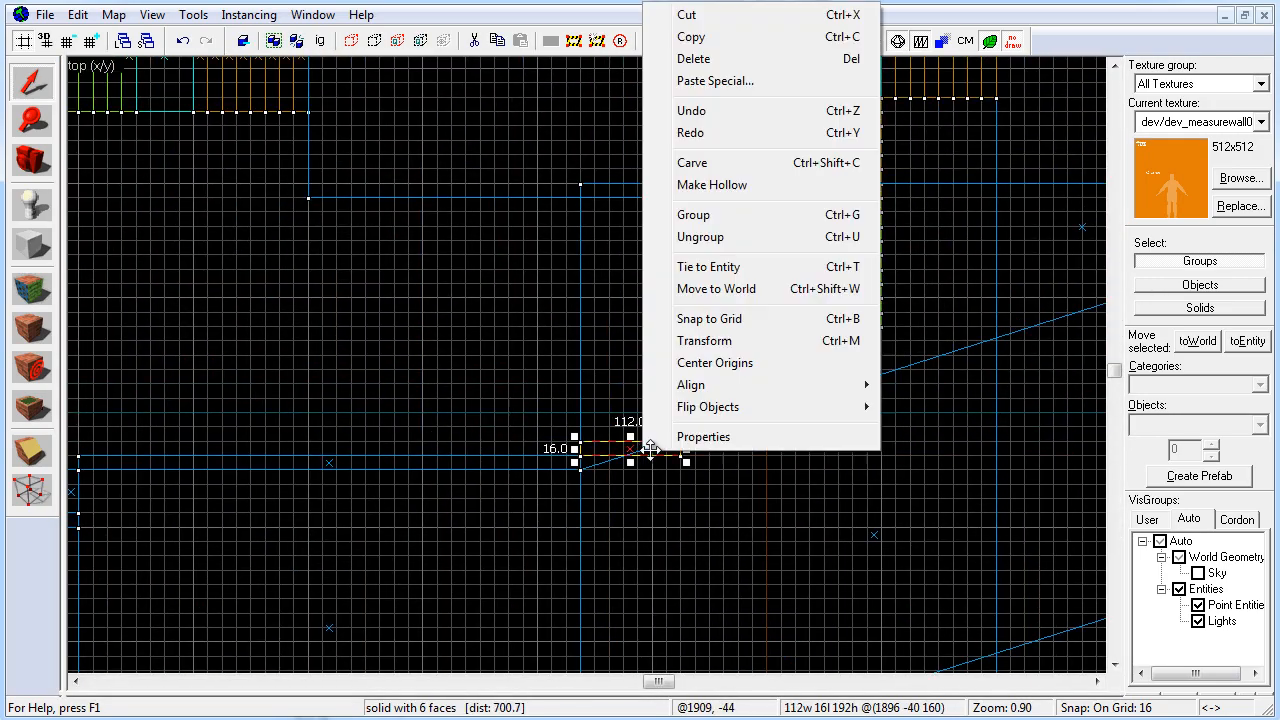
{"action": "key", "text": "Escape"}
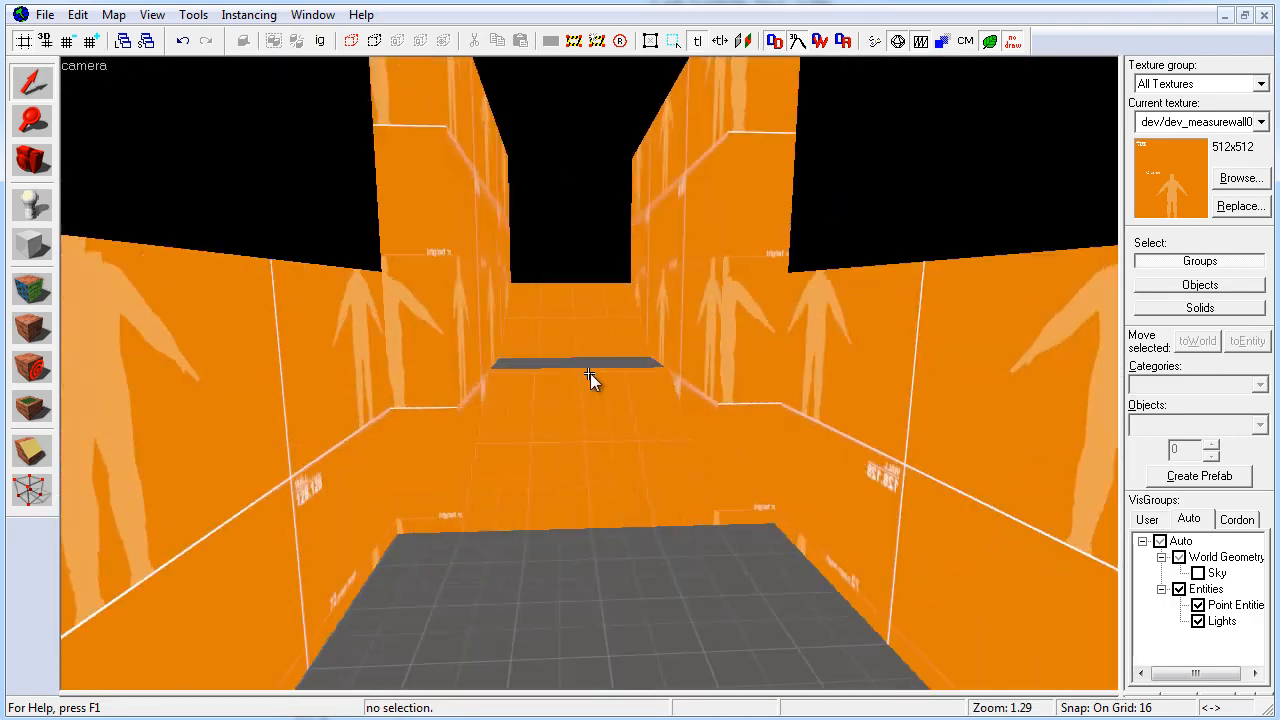
{"action": "key", "text": "shift+a"}
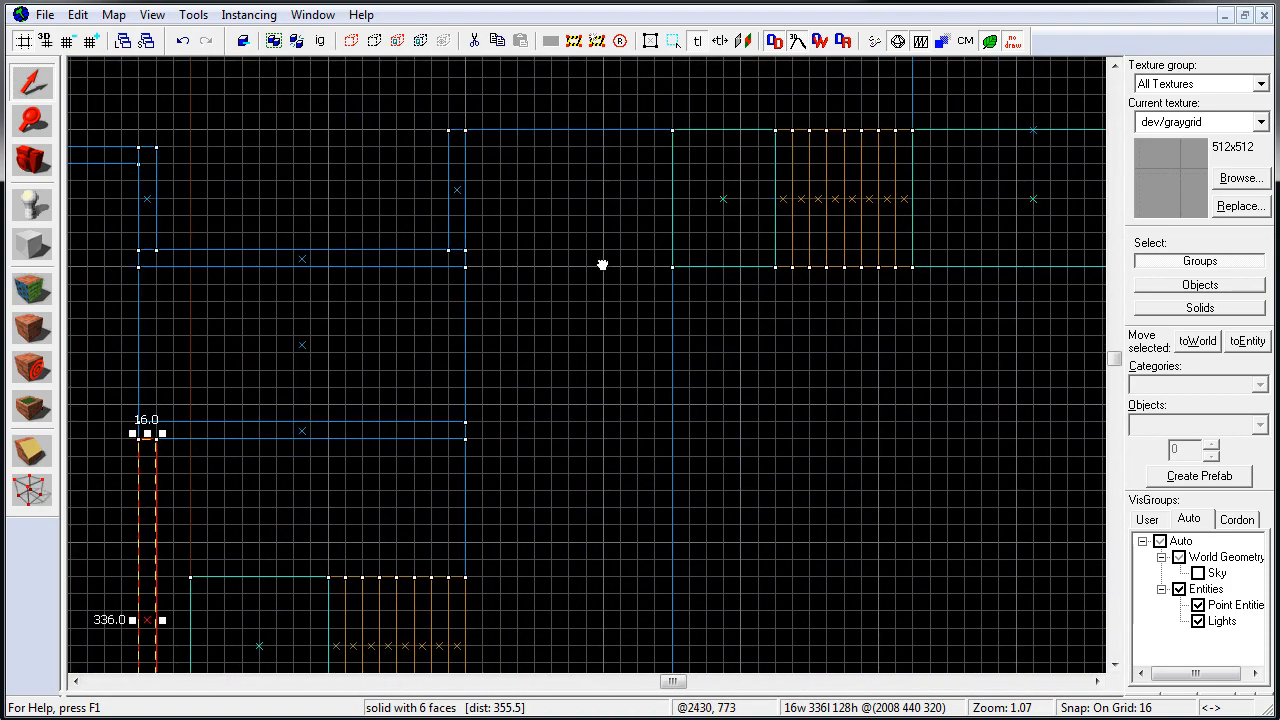
Copy the short wall beside the upper corridor into the gap between the corridor and the stair landing.
{"action": "left_click", "coordinate": [457, 190]}
{"action": "mouse_move", "coordinate": [474, 168]}
{"action": "left_mouse_down", "text": "shift"}
{"action": "mouse_move", "coordinate": [491, 289]}
{"action": "mouse_move", "coordinate": [474, 494]}
{"action": "left_mouse_up", "text": "shift"}
{"action": "left_click_drag", "start_coordinate": [465, 415], "coordinate": [608, 264]}
Fit the wall behind the upper stair landing to 256 units long and 192 units high.
{"action": "left_click", "coordinate": [489, 374]}
{"action": "key", "text": "shift+z"}
{"action": "key", "text": "shift+z"}
{"action": "left_click_drag", "start_coordinate": [794, 466], "coordinate": [562, 466]}
{"action": "left_click_drag", "start_coordinate": [883, 367], "coordinate": [896, 443]}
{"action": "key", "text": "shift+z"}
{"action": "key", "text": "shift+z"}
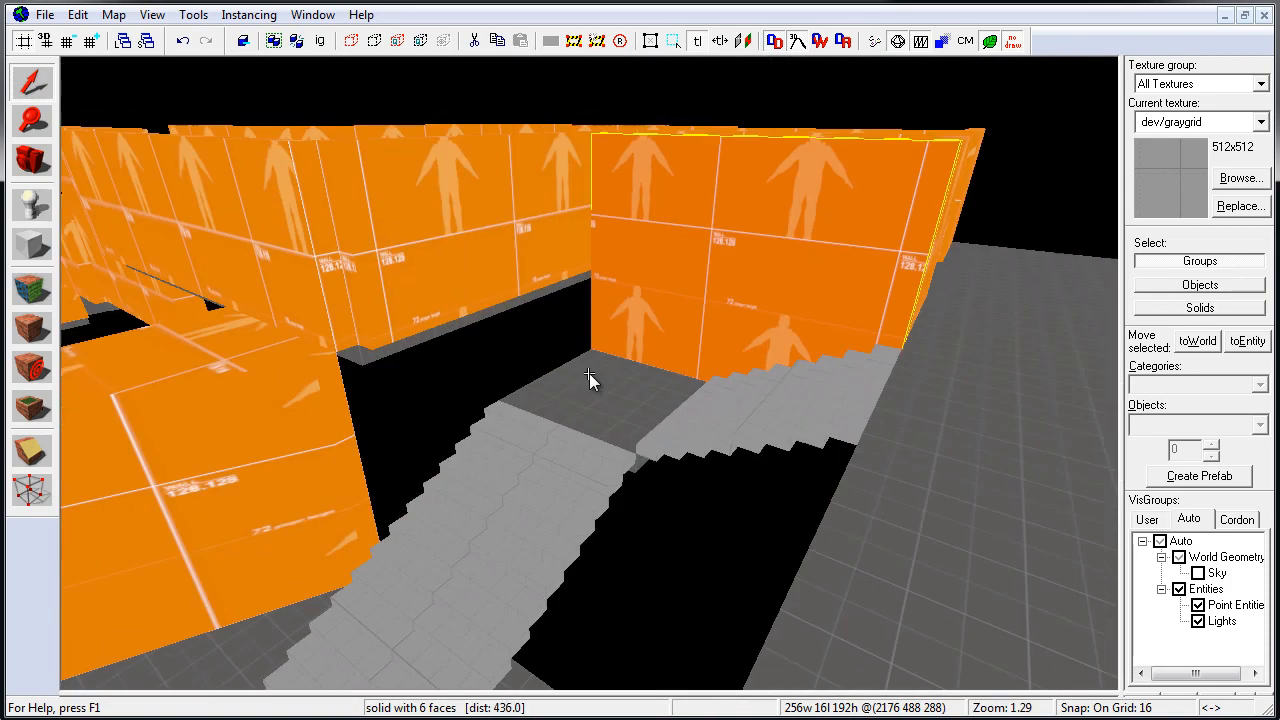
{"action": "key", "text": "shift+z"}
{"action": "key", "text": "shift+z"}
{"action": "key", "text": "shift+z"}
{"action": "key", "text": "shift+z"}
Extend the 240-unit-long wall beside the stairs to 320 units high and shift it 16 units away from the steps.
{"action": "key", "text": "z"}
{"action": "key", "text": "w"}
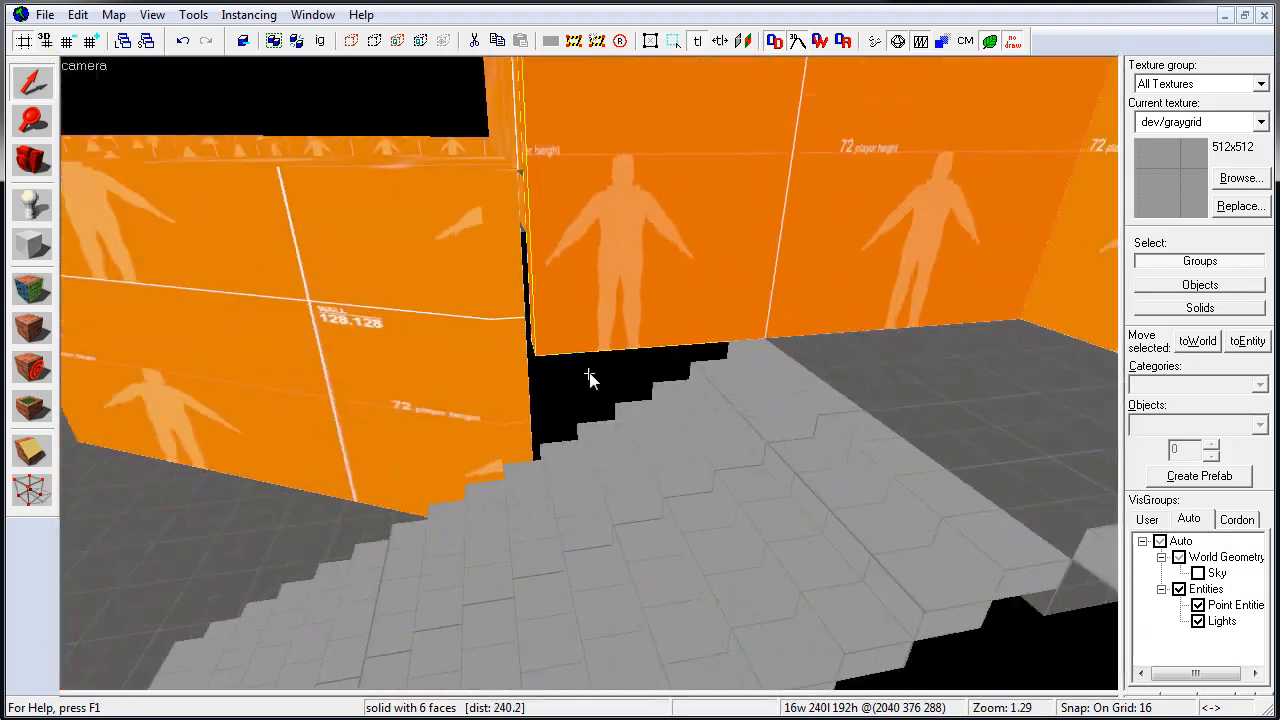
{"action": "key", "text": "s"}
{"action": "key", "text": "z"}
{"action": "key", "text": "shift+z"}
{"action": "key", "text": "shift+z"}
{"action": "left_click_drag", "start_coordinate": [711, 370], "coordinate": [735, 525]}
{"action": "key", "text": "shift+z"}
{"action": "key", "text": "z"}
{"action": "key", "text": "z"}
{"action": "key", "text": "shift+z"}
{"action": "left_click_drag", "start_coordinate": [586, 187], "coordinate": [578, 188]}
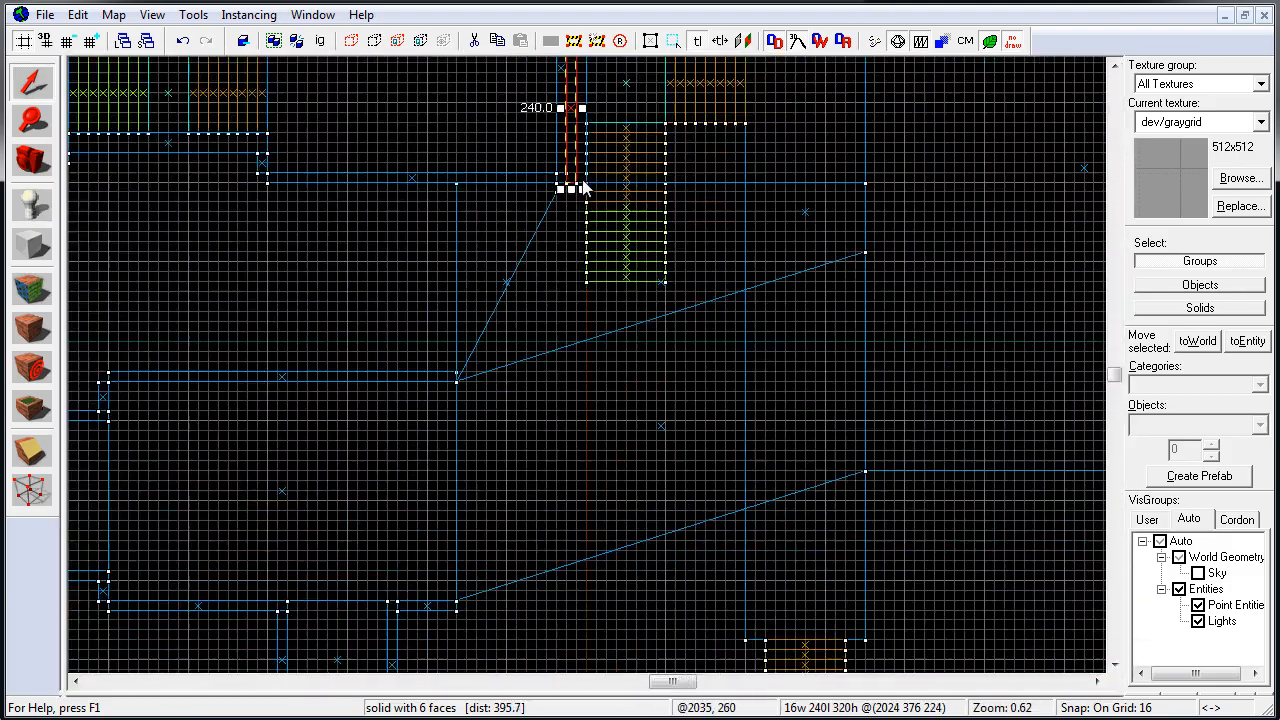
Fill the gap at the end of the stair wall with a 32 by 16 unit piece 320 units high.
{"action": "left_click_drag", "start_coordinate": [571, 279], "coordinate": [558, 459]}
{"action": "key", "text": "shift+z"}
{"action": "key", "text": "shift+z"}
{"action": "key", "text": "z"}
{"action": "key", "text": "s"}
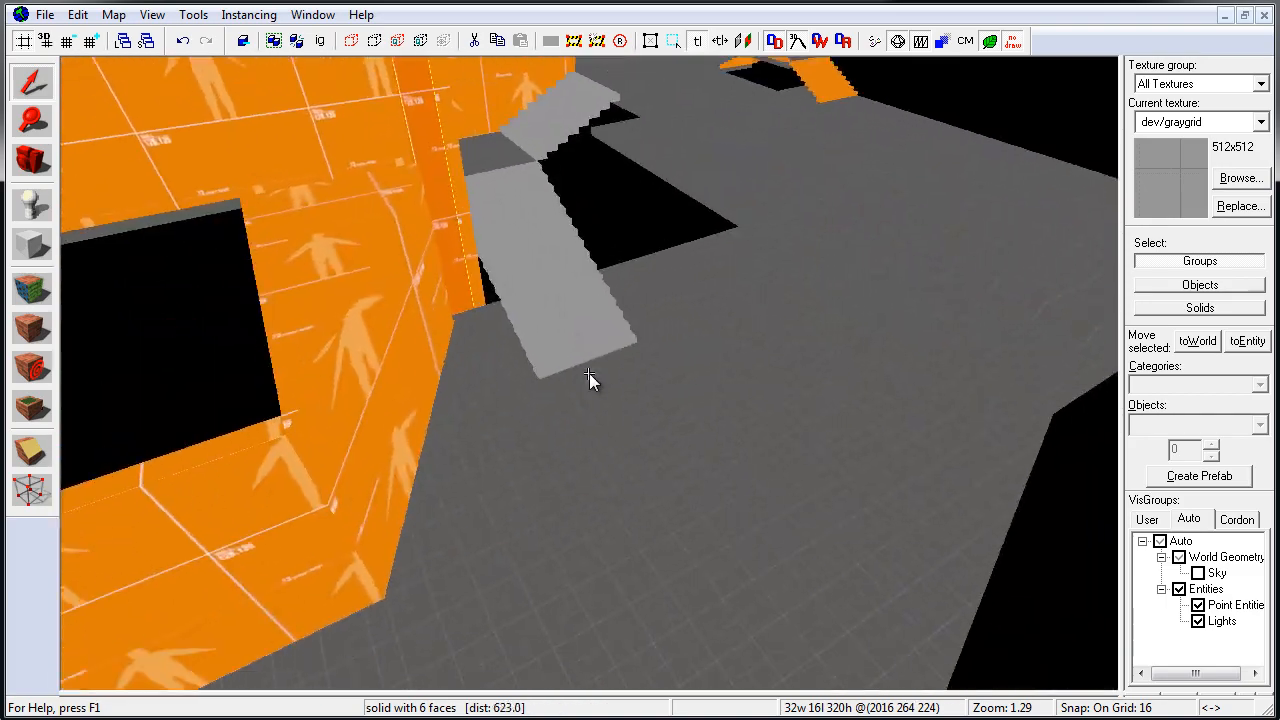
Copy the wall at the large floor's lower edge and reshape its vertices into a diagonal wall along the slanted edge.
{"action": "key", "text": "w"}
{"action": "left_click", "coordinate": [589, 373]}
{"action": "key", "text": "z"}
{"action": "key", "text": "shift+z"}
{"action": "key", "text": "shift+z"}
{"action": "left_click_drag", "start_coordinate": [275, 531], "coordinate": [347, 530], "text": "shift"}
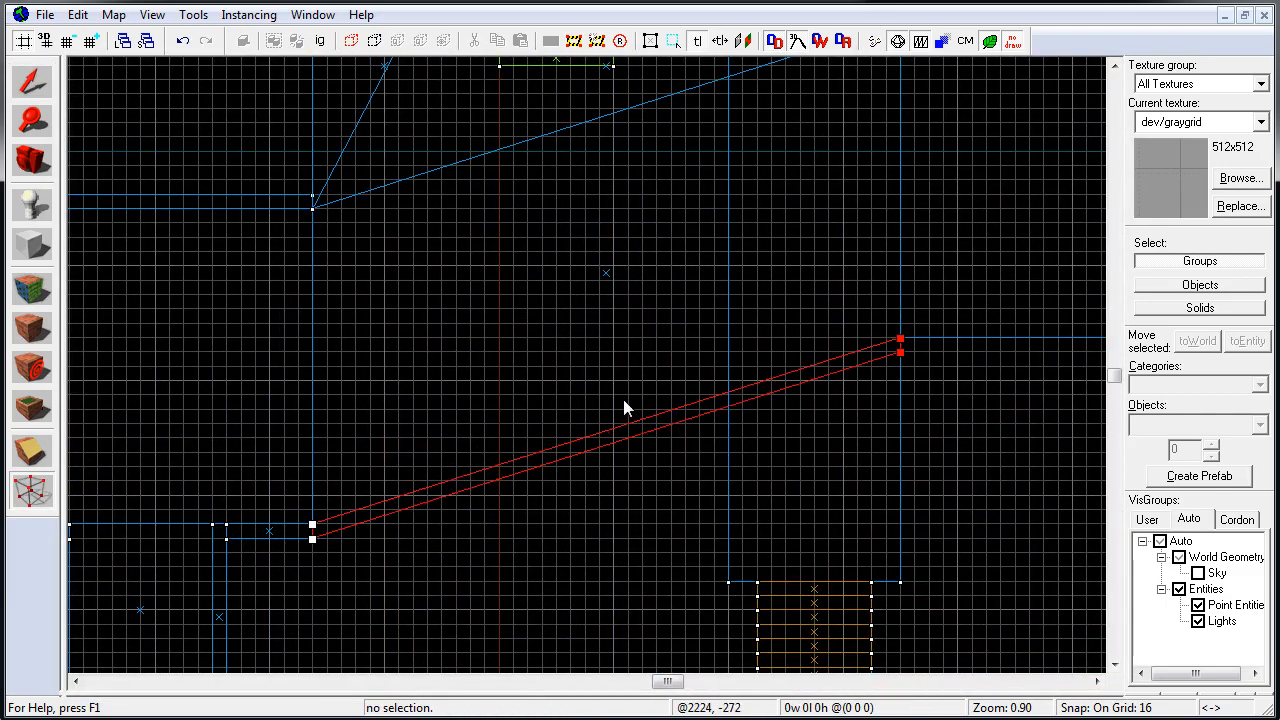
{"action": "left_click_drag", "start_coordinate": [442, 460], "coordinate": [396, 373]}
{"action": "key", "text": "shift+s"}
{"action": "key", "text": "shift+z"}
{"action": "key", "text": "shift+z"}
{"action": "key", "text": "z"}
{"action": "key", "text": "z"}
{"action": "key", "text": "shift+z"}
{"action": "key", "text": "shift+z"}
{"action": "key", "text": "Escape"}
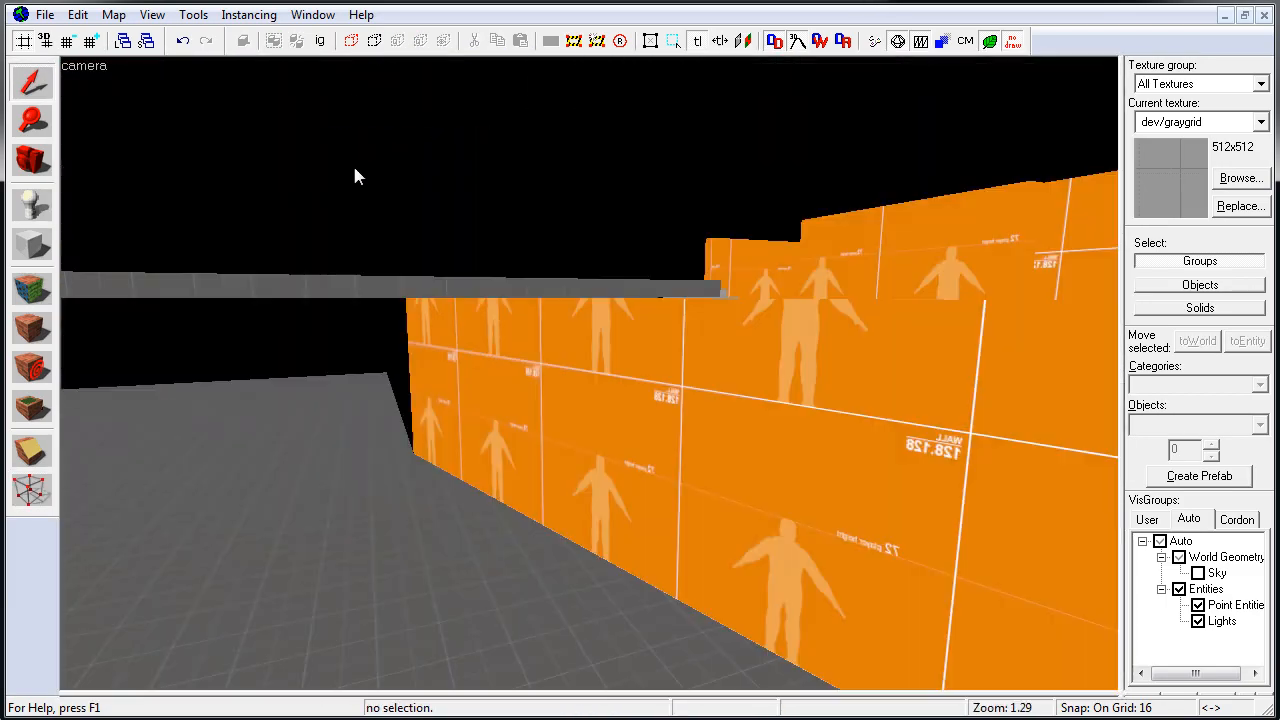
Copy a wall segment and fit it along the outer edge of the floor beside the far stairs.
{"action": "key", "text": "z"}
{"action": "key", "text": "z"}
{"action": "left_click", "coordinate": [565, 264]}
{"action": "key", "text": "shift+z"}
{"action": "key", "text": "shift+z"}
{"action": "left_click", "coordinate": [214, 474]}
{"action": "left_click_drag", "start_coordinate": [214, 474], "coordinate": [690, 345], "text": "shift"}
{"action": "left_click_drag", "start_coordinate": [714, 377], "coordinate": [394, 494]}
{"action": "mouse_move", "coordinate": [404, 461]}
{"action": "left_mouse_down"}
{"action": "mouse_move", "coordinate": [969, 453]}
{"action": "mouse_move", "coordinate": [591, 155]}
{"action": "left_mouse_up"}
{"action": "scroll", "coordinate": [728, 466], "scroll_direction": "up", "scroll_amount": 3}
{"action": "left_click_drag", "start_coordinate": [716, 466], "coordinate": [733, 466]}
{"action": "scroll", "coordinate": [733, 440], "scroll_direction": "down", "scroll_amount": 2}
{"action": "left_click_drag", "start_coordinate": [735, 400], "coordinate": [777, 23]}
{"action": "key", "text": "Escape"}
Copy a wall onto the raised walkway's edge and stretch it to 416 units long, running past the stairs.
{"action": "left_click_drag", "start_coordinate": [616, 549], "coordinate": [720, 376]}
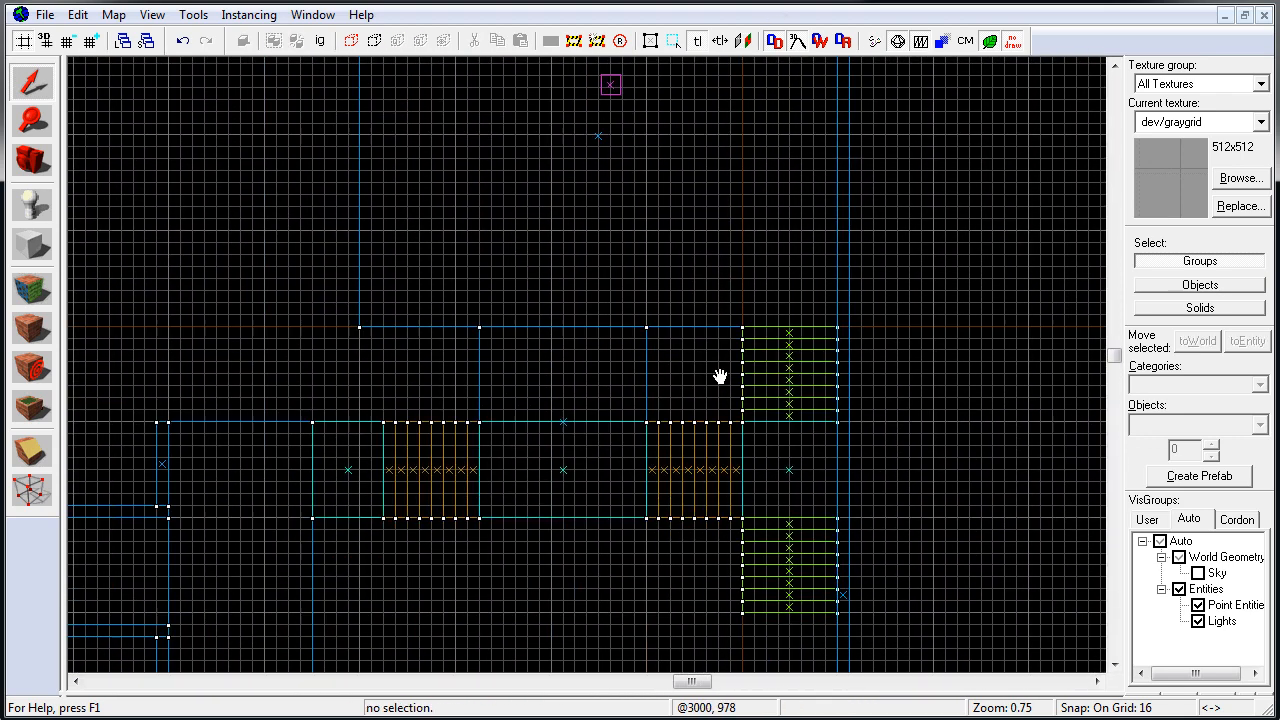
{"action": "left_click_drag", "start_coordinate": [528, 388], "coordinate": [742, 277]}
{"action": "left_click", "coordinate": [376, 353]}
{"action": "left_click_drag", "start_coordinate": [378, 345], "coordinate": [392, 331], "text": "shift"}
{"action": "left_click_drag", "start_coordinate": [403, 389], "coordinate": [700, 317]}
{"action": "key", "text": "shift+z"}
{"action": "key", "text": "shift+z"}
{"action": "left_click_drag", "start_coordinate": [817, 477], "coordinate": [376, 492]}
{"action": "key", "text": "shift+z"}
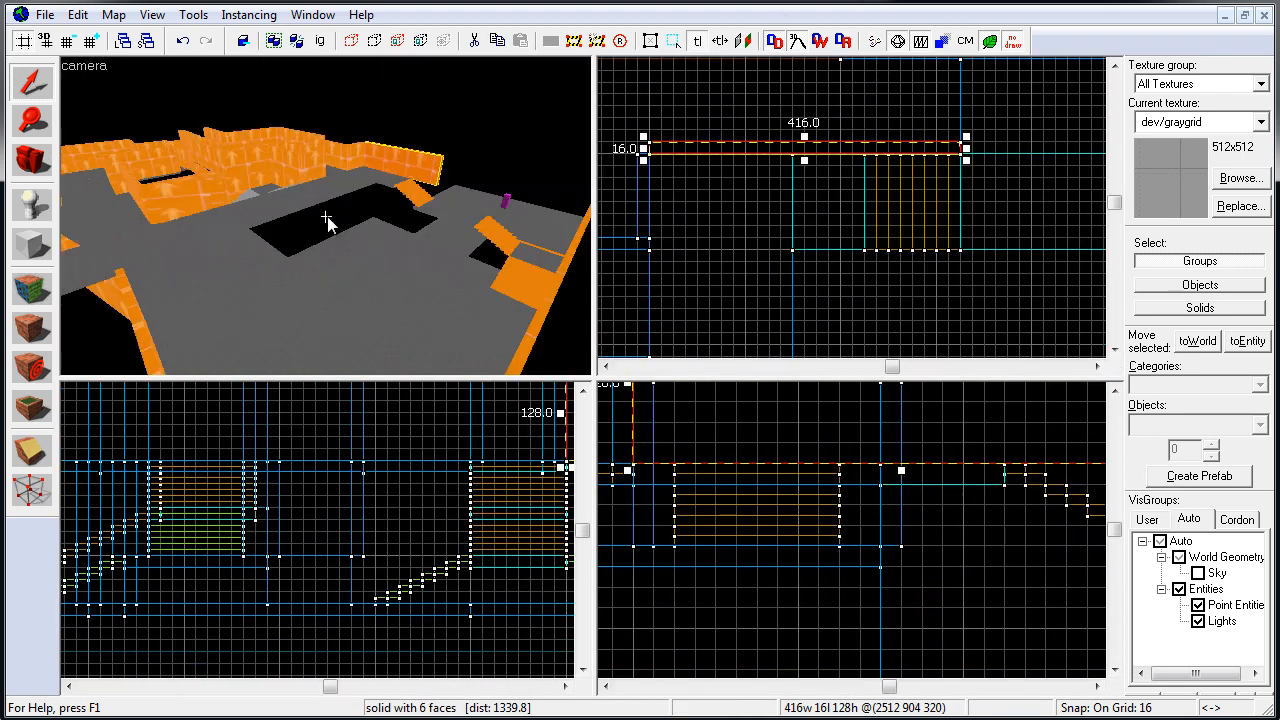
Shorten the 416-unit wall to where the stairs begin and extend a 128-unit-long wall beside the stairs down past the steps.
{"action": "key", "text": "z"}
{"action": "key", "text": "w"}
{"action": "key", "text": "z"}
{"action": "left_click_drag", "start_coordinate": [966, 148], "coordinate": [866, 148]}
{"action": "key", "text": "shift+z"}
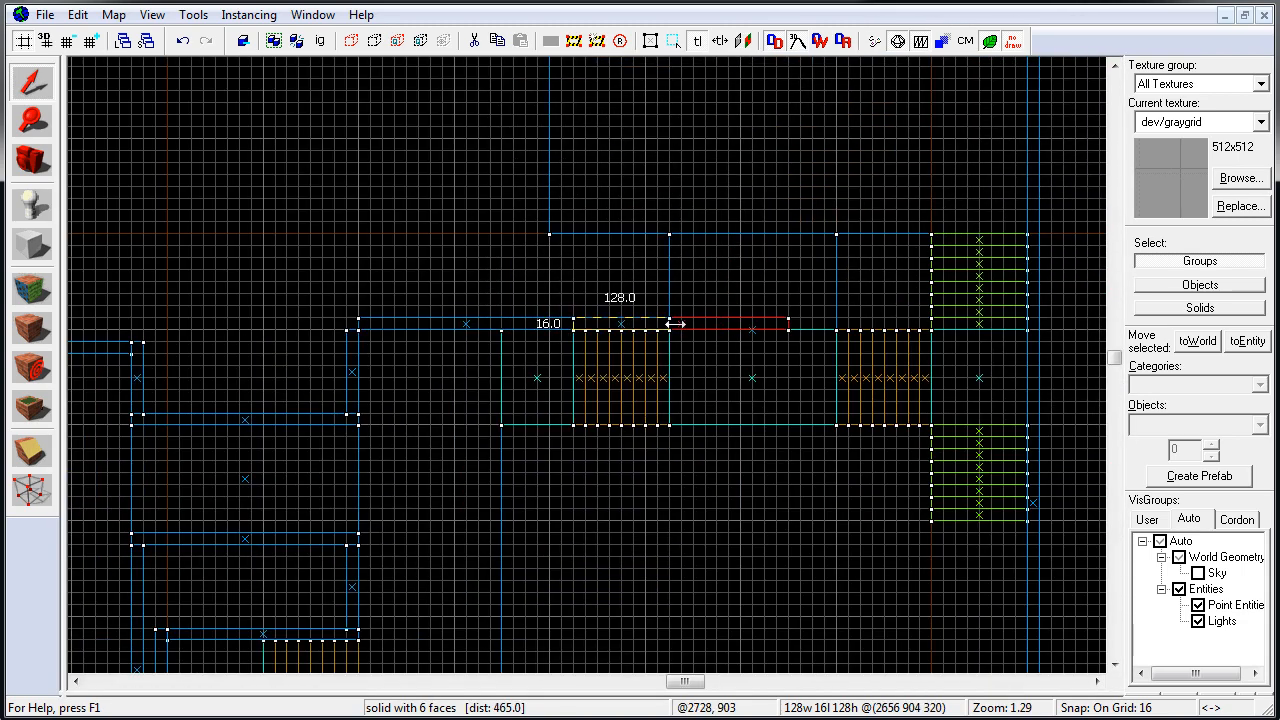
{"action": "key", "text": "shift+z"}
{"action": "left_click_drag", "start_coordinate": [1056, 499], "coordinate": [1056, 574]}
{"action": "key", "text": "shift+z"}
{"action": "key", "text": "z"}
{"action": "key", "text": "w"}
{"action": "key", "text": "z"}
Apply the dev/graygrid texture to the remaining orange faces of the stairs along the outer wall.
{"action": "key", "text": "shift+a"}
{"action": "left_click", "coordinate": [612, 306]}
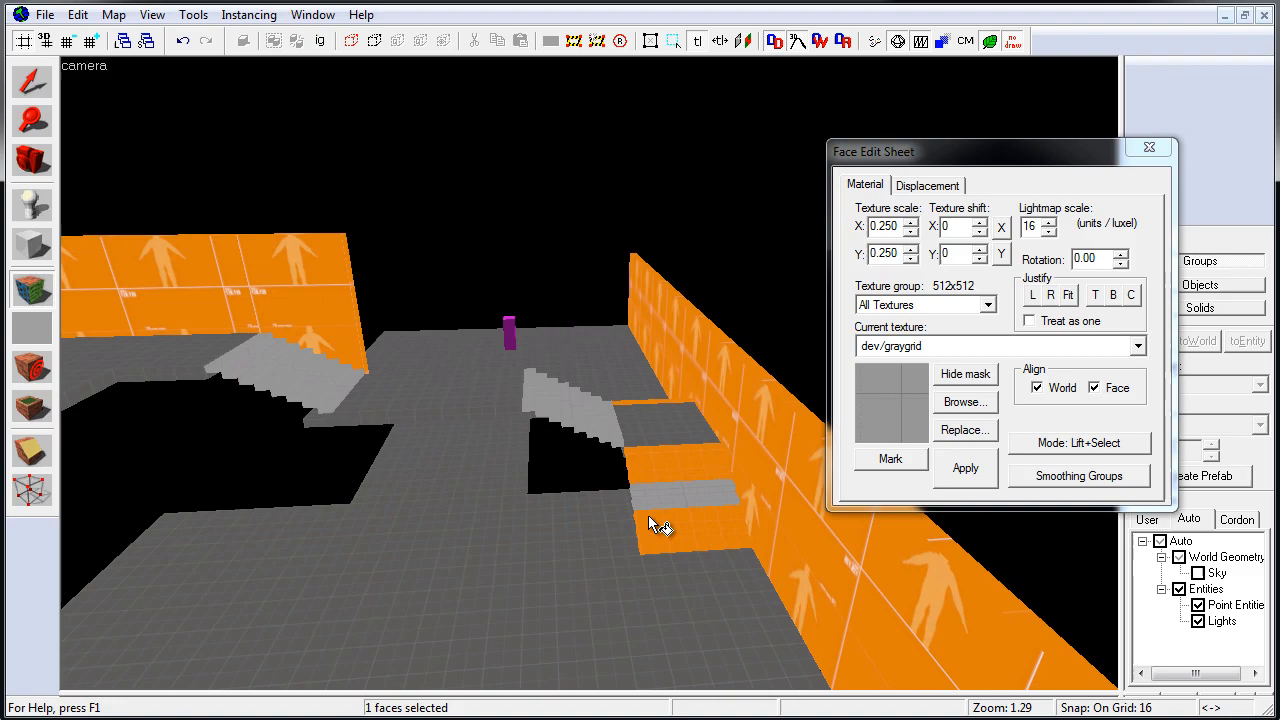
{"action": "right_click", "coordinate": [650, 518]}
{"action": "key", "text": "z"}
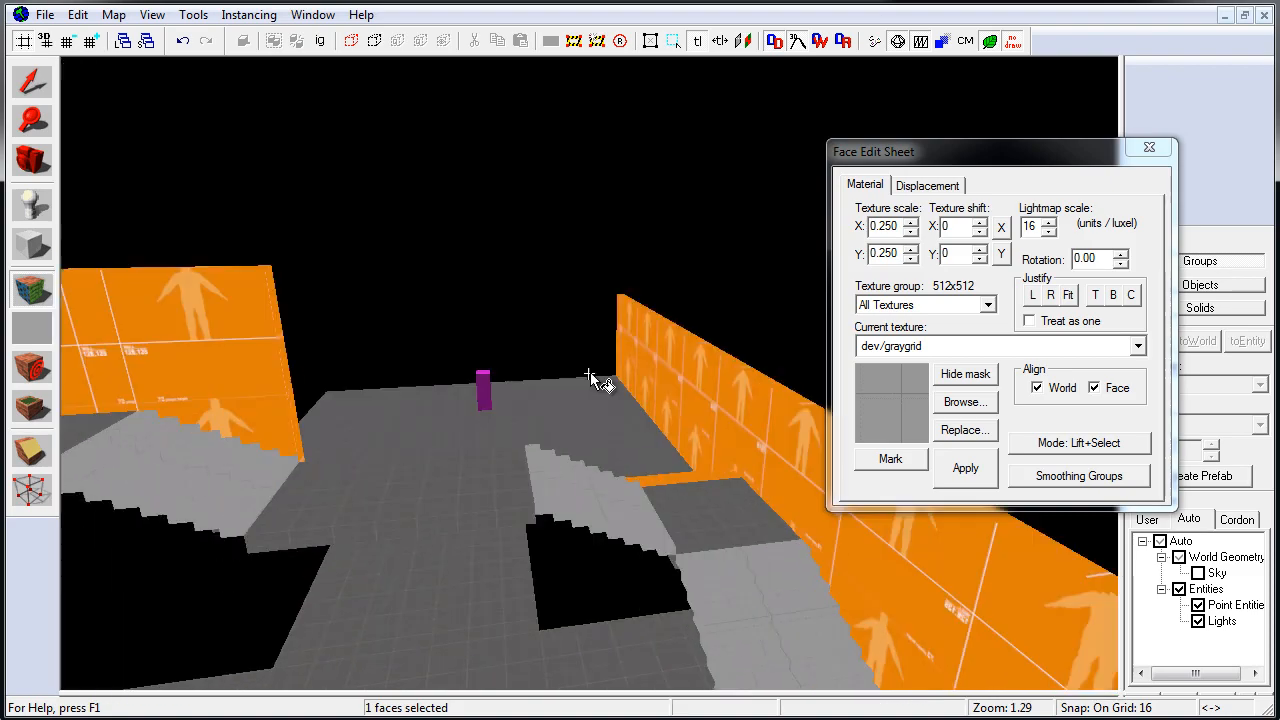
{"action": "key", "text": "z"}
{"action": "right_click", "coordinate": [506, 384]}
{"action": "key", "text": "z"}
{"action": "key", "text": "shift+s"}
{"action": "key", "text": "s"}
{"action": "key", "text": "z"}
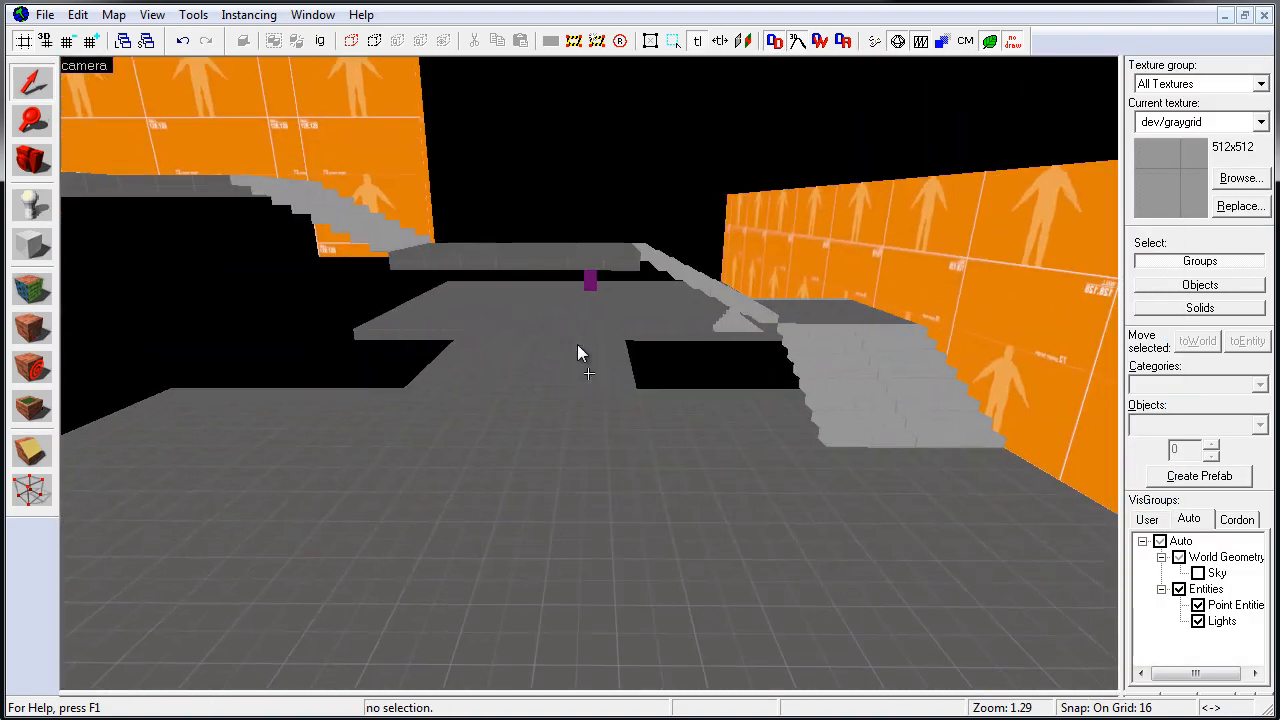
Add a wall 16 units thick, 112 units long and 208 units high from the stair wall to the platform's edge.
{"action": "left_click", "coordinate": [690, 310]}
{"action": "key", "text": "shift+z"}
{"action": "key", "text": "shift+z"}
{"action": "scroll", "coordinate": [614, 338], "scroll_direction": "up", "scroll_amount": 2}
{"action": "left_click", "coordinate": [596, 342]}
{"action": "left_click_drag", "start_coordinate": [526, 326], "coordinate": [648, 226]}
{"action": "key", "text": "shift+z"}
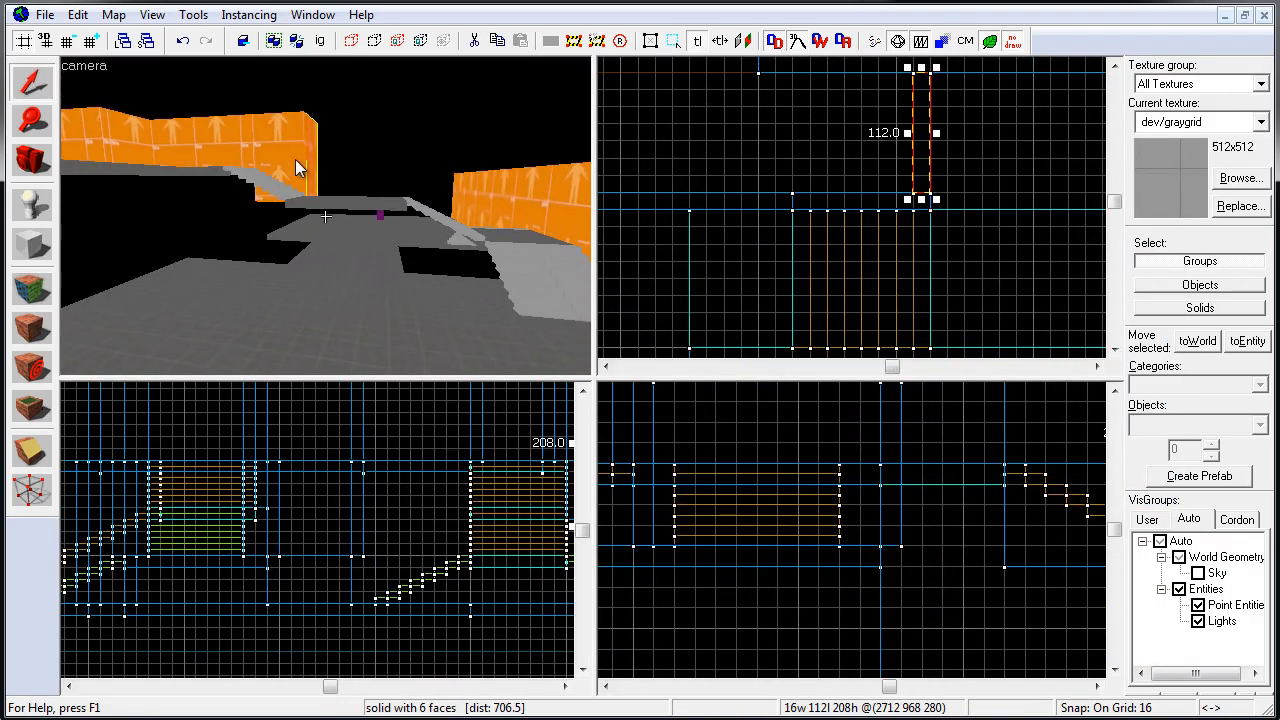
Extend the 112-unit-long wall down to the lower floor, making it 320 units high.
{"action": "left_click", "coordinate": [295, 159], "text": "ctrl"}
{"action": "scroll", "coordinate": [740, 480], "scroll_direction": "up", "scroll_amount": 1}
{"action": "left_click_drag", "start_coordinate": [746, 423], "coordinate": [753, 567]}
{"action": "middle_click_drag", "start_coordinate": [991, 116], "coordinate": [994, 273]}
{"action": "left_click", "coordinate": [314, 165]}
{"action": "key", "text": "z"}
{"action": "key", "text": "w"}
{"action": "key", "text": "z"}
{"action": "middle_click_drag", "start_coordinate": [821, 449], "coordinate": [714, 560]}
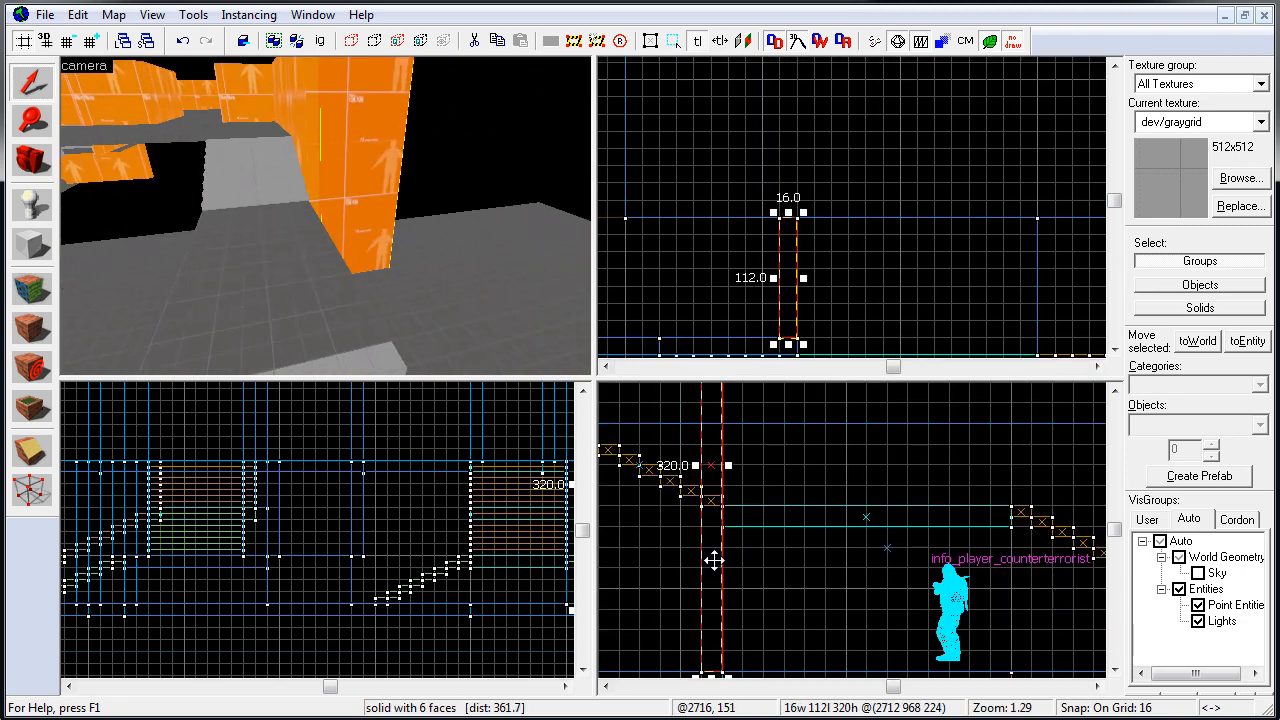
Copy the 320-unit-high wall directly beside itself and adjust the copy's edge.
{"action": "left_click_drag", "start_coordinate": [716, 560], "coordinate": [737, 560], "text": "shift"}
{"action": "scroll", "coordinate": [777, 587], "scroll_direction": "down", "scroll_amount": 2}
{"action": "left_click_drag", "start_coordinate": [759, 652], "coordinate": [940, 532]}
{"action": "key", "text": "z"}
{"action": "key", "text": "z"}
{"action": "mouse_move", "coordinate": [911, 166]}
{"action": "left_mouse_down"}
{"action": "mouse_move", "coordinate": [911, 183]}
{"action": "mouse_move", "coordinate": [911, 161]}
{"action": "left_mouse_up"}
{"action": "key", "text": "z"}
Select the next wall in the 3D view and stretch it lengthwise along the floor's edge.
{"action": "left_click", "coordinate": [326, 219]}
{"action": "key", "text": "z"}
{"action": "scroll", "coordinate": [851, 195], "scroll_direction": "down", "scroll_amount": 1}
{"action": "key", "text": "shift+z"}
{"action": "scroll", "coordinate": [493, 358], "scroll_direction": "up", "scroll_amount": 3}
{"action": "left_click_drag", "start_coordinate": [499, 300], "coordinate": [869, 300]}
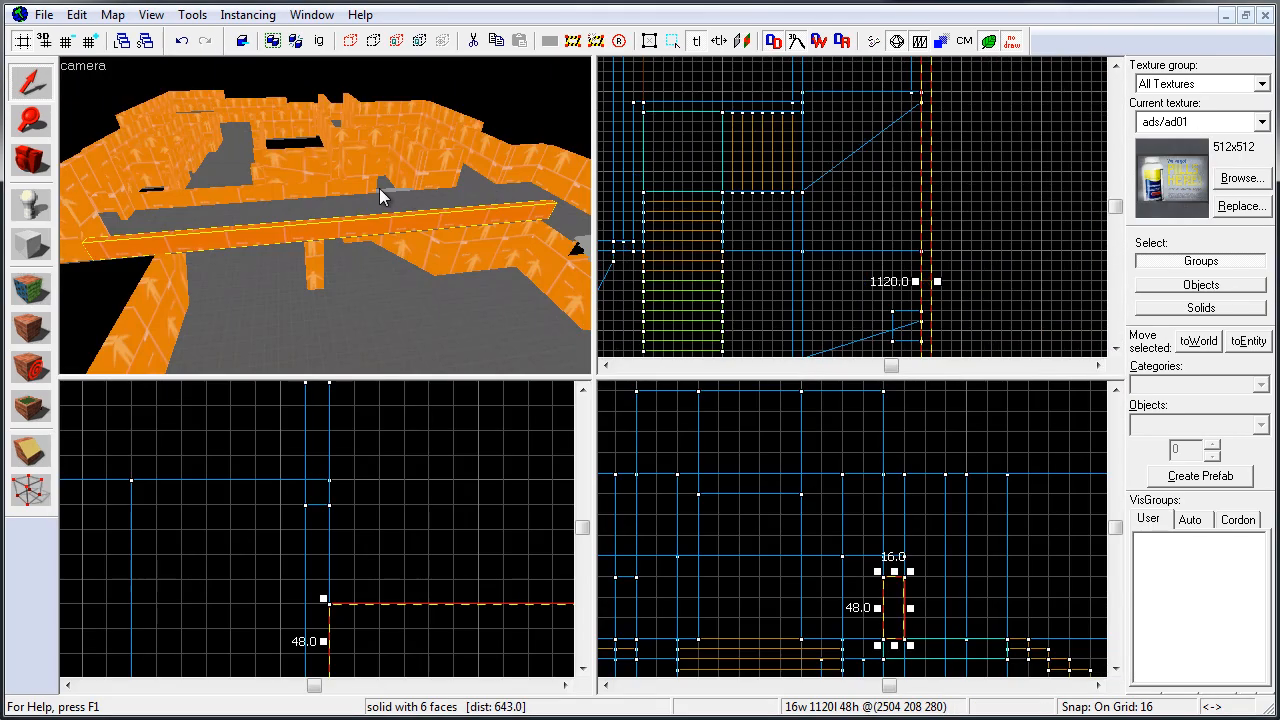
Examine the walled walkways, stairs and lower floors by flying through the whole map.
{"action": "key", "text": "shift+z"}
{"action": "key", "text": "w"}
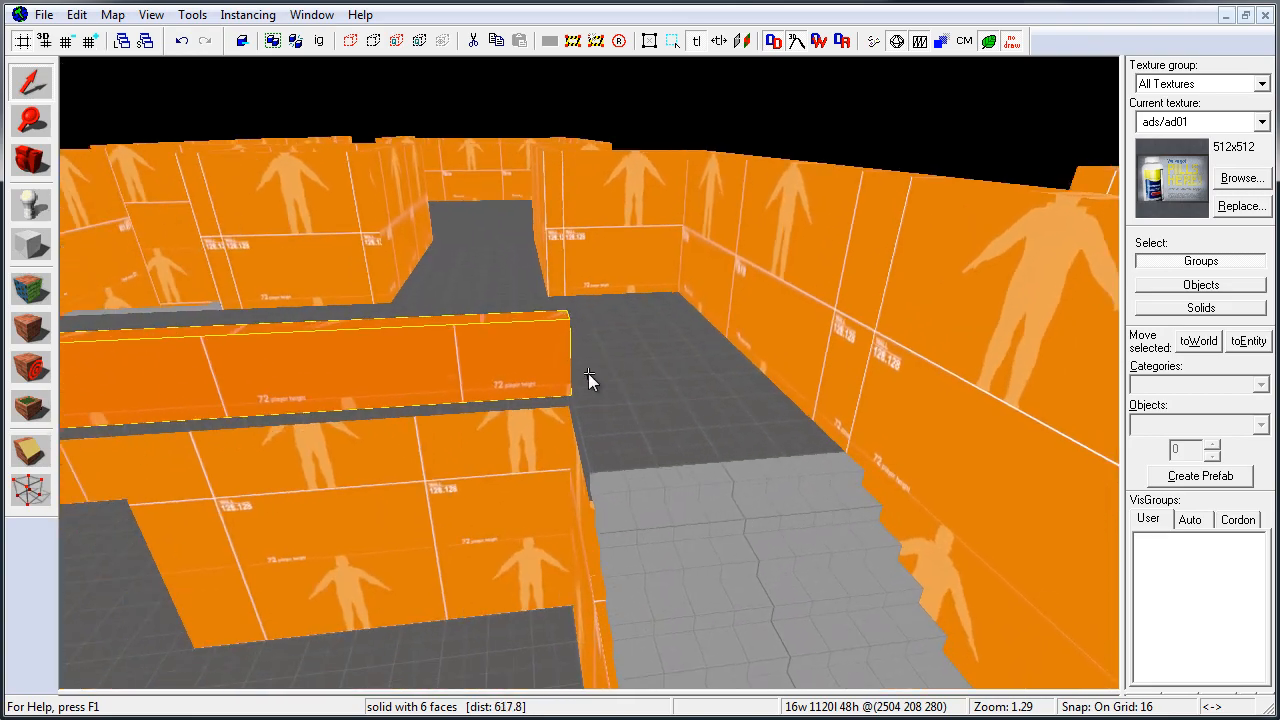
{"action": "key", "text": "w"}
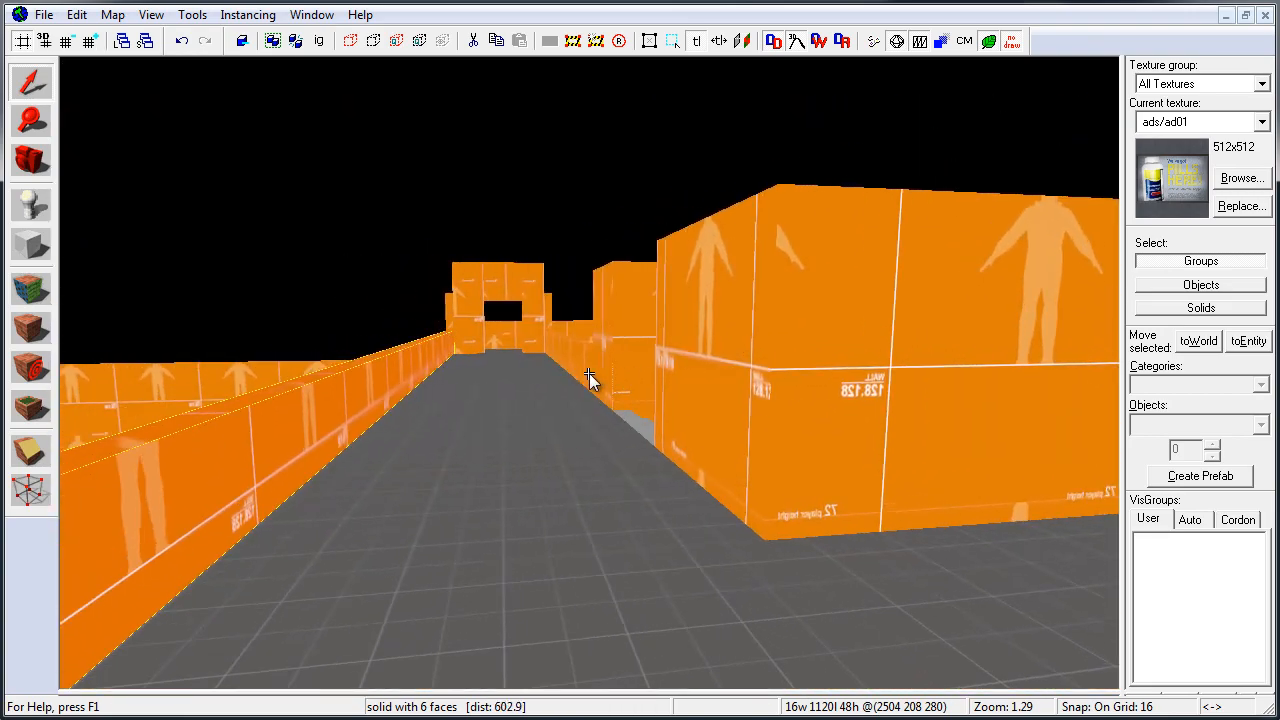
{"action": "key", "text": "w"}
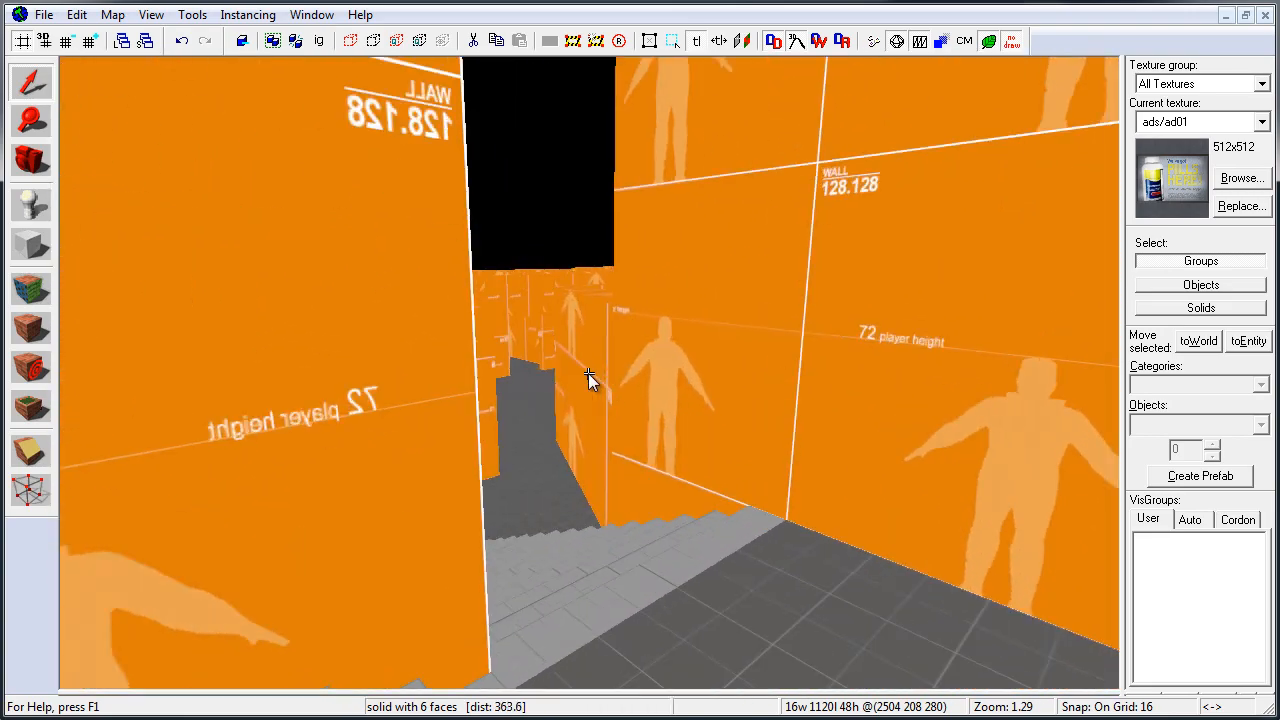
{"action": "key", "text": "w"}
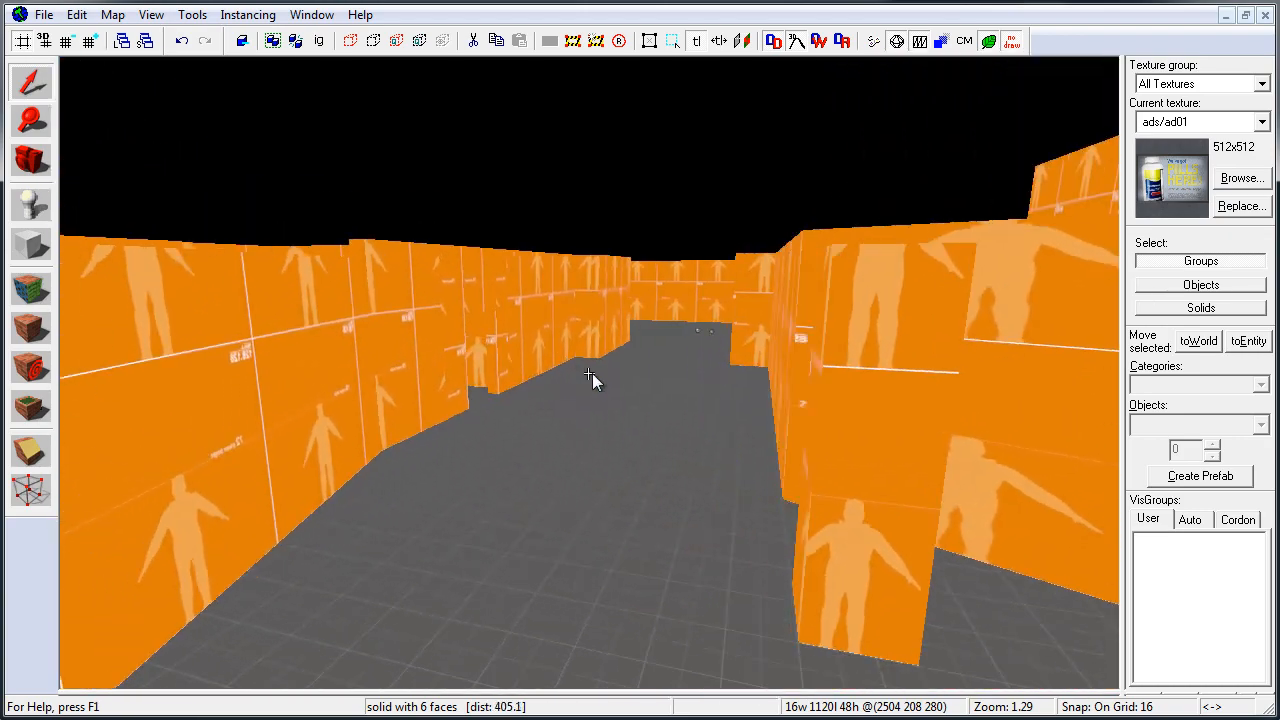
{"action": "key", "text": "w"}
{"action": "key", "text": "s"}
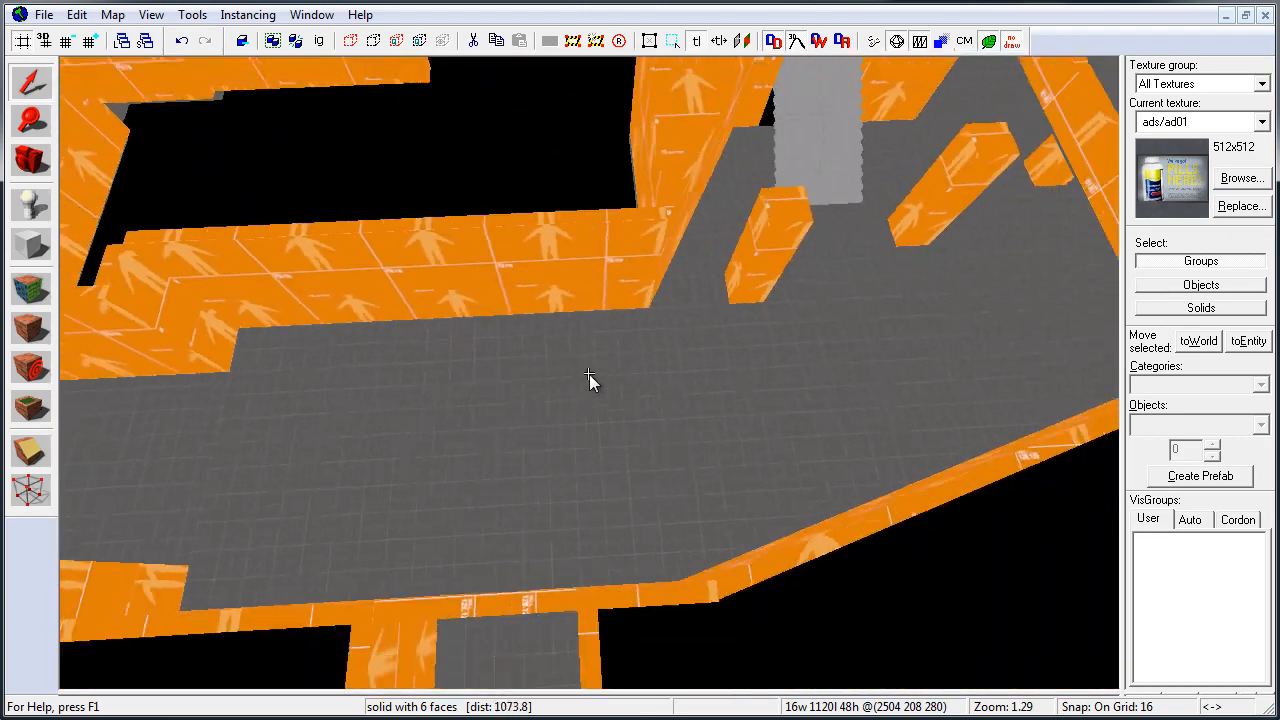
{"action": "key", "text": "s"}
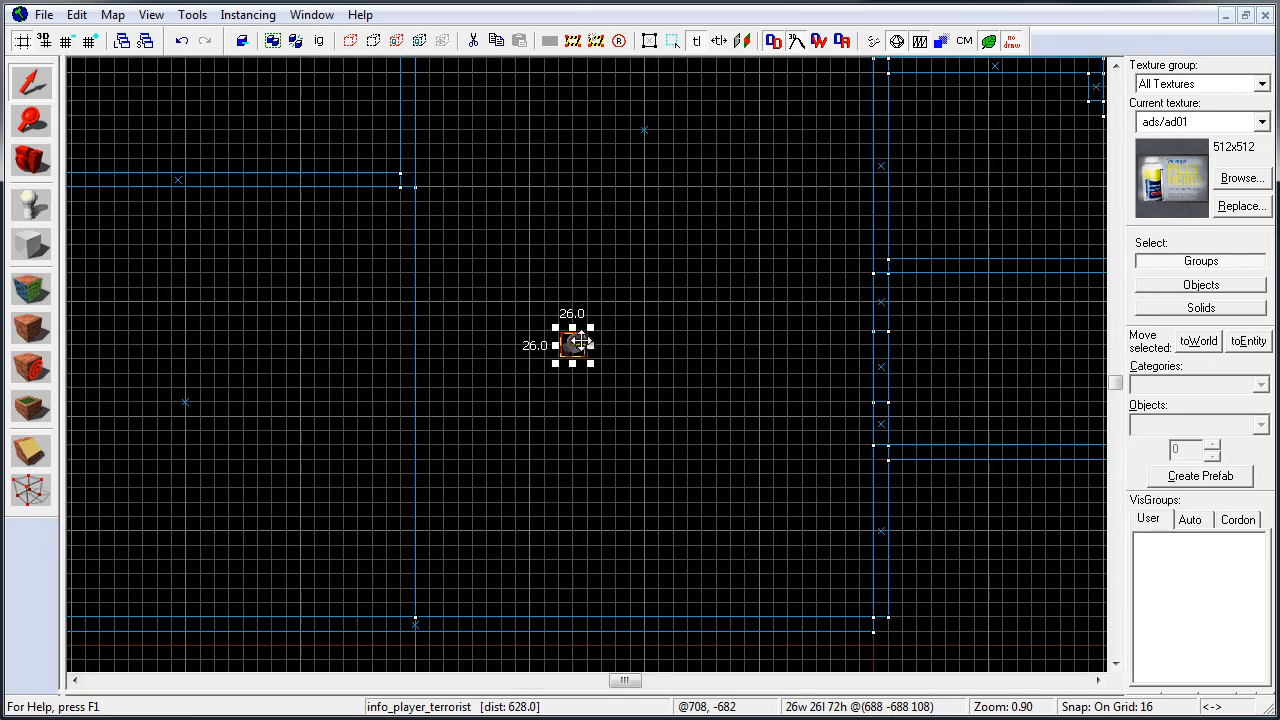
Move the terrorist spawn point across the spawn floor and place a func_instance entity in the same area.
{"action": "left_click_drag", "start_coordinate": [573, 344], "coordinate": [730, 130], "text": "shift"}
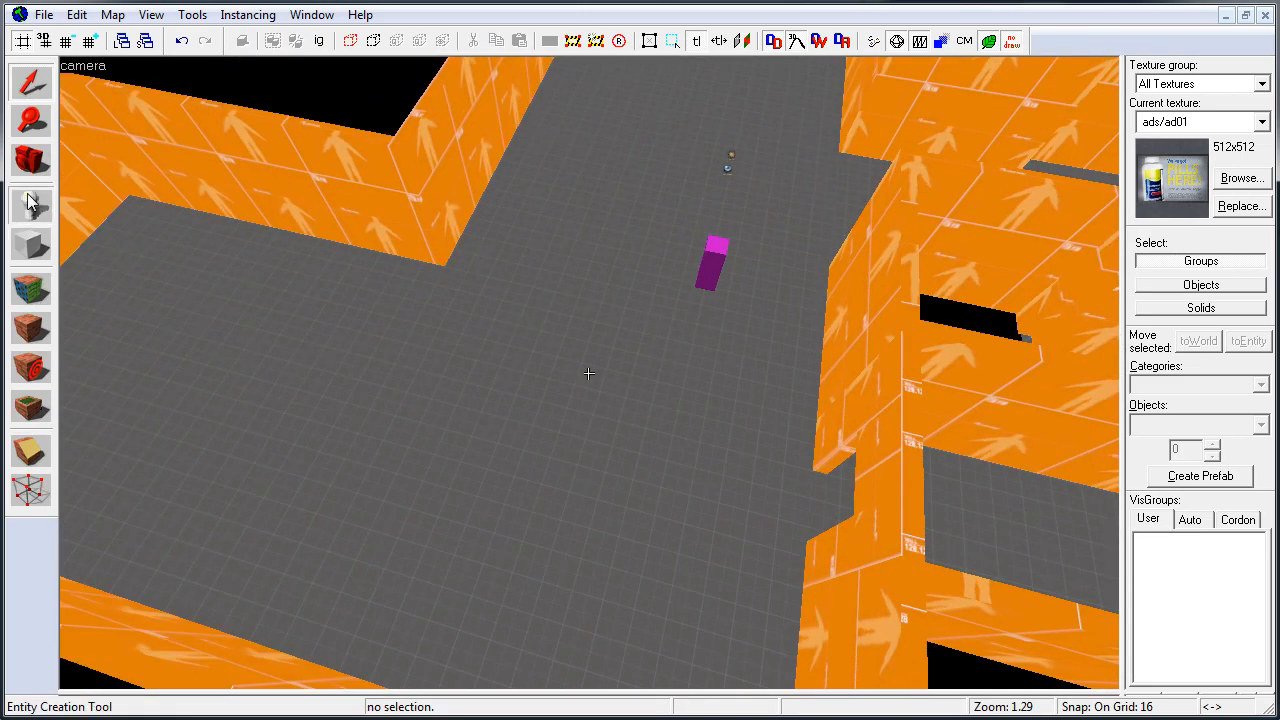
{"action": "left_click", "coordinate": [1160, 463]}
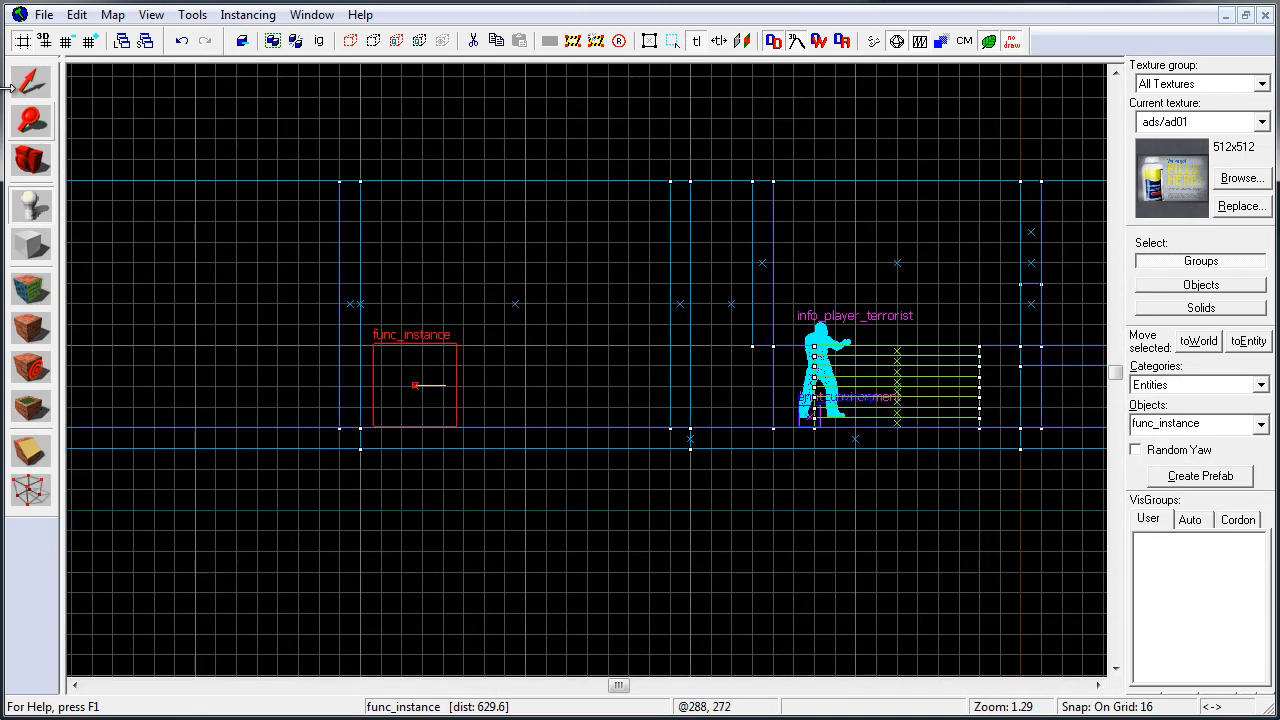
{"action": "left_click", "coordinate": [414, 380]}
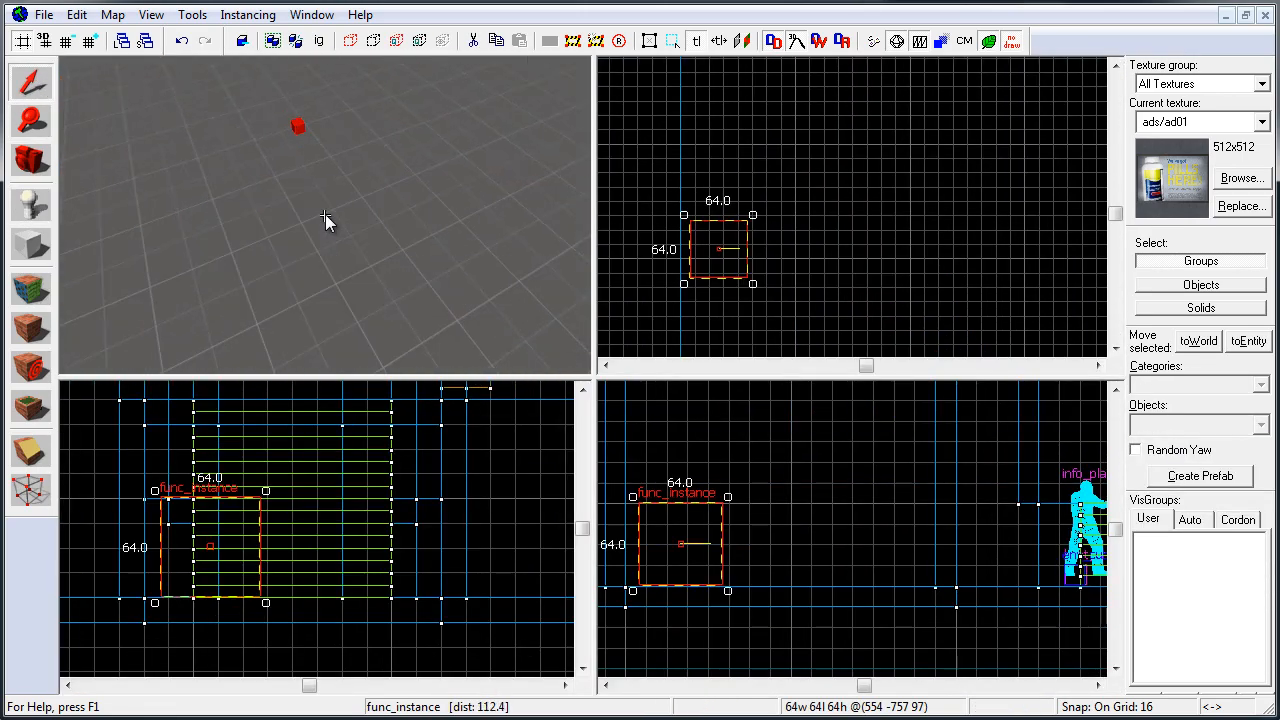
Assign the spawn_t.vmf map from the sdk_content instances folder as the func_instance's VMF file.
{"action": "key", "text": "alt+Return"}
{"action": "left_click", "coordinate": [556, 278]}
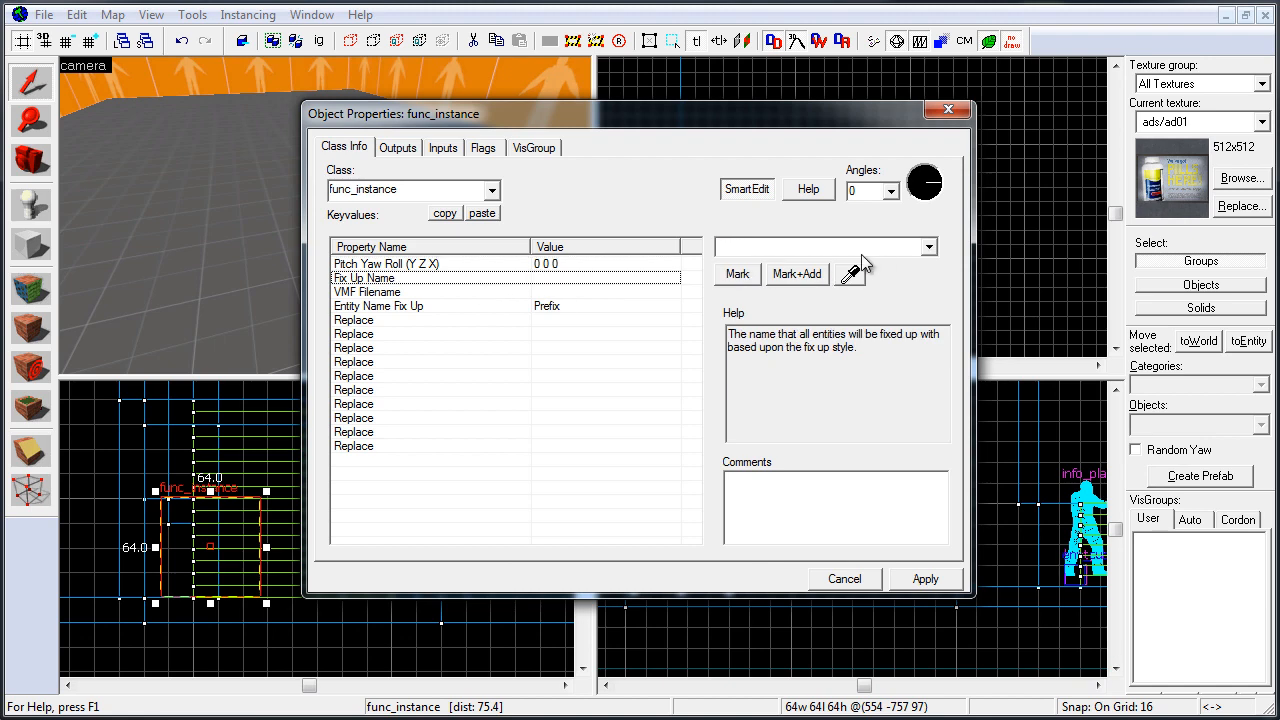
{"action": "left_click", "coordinate": [556, 291]}
{"action": "left_click", "coordinate": [731, 277]}
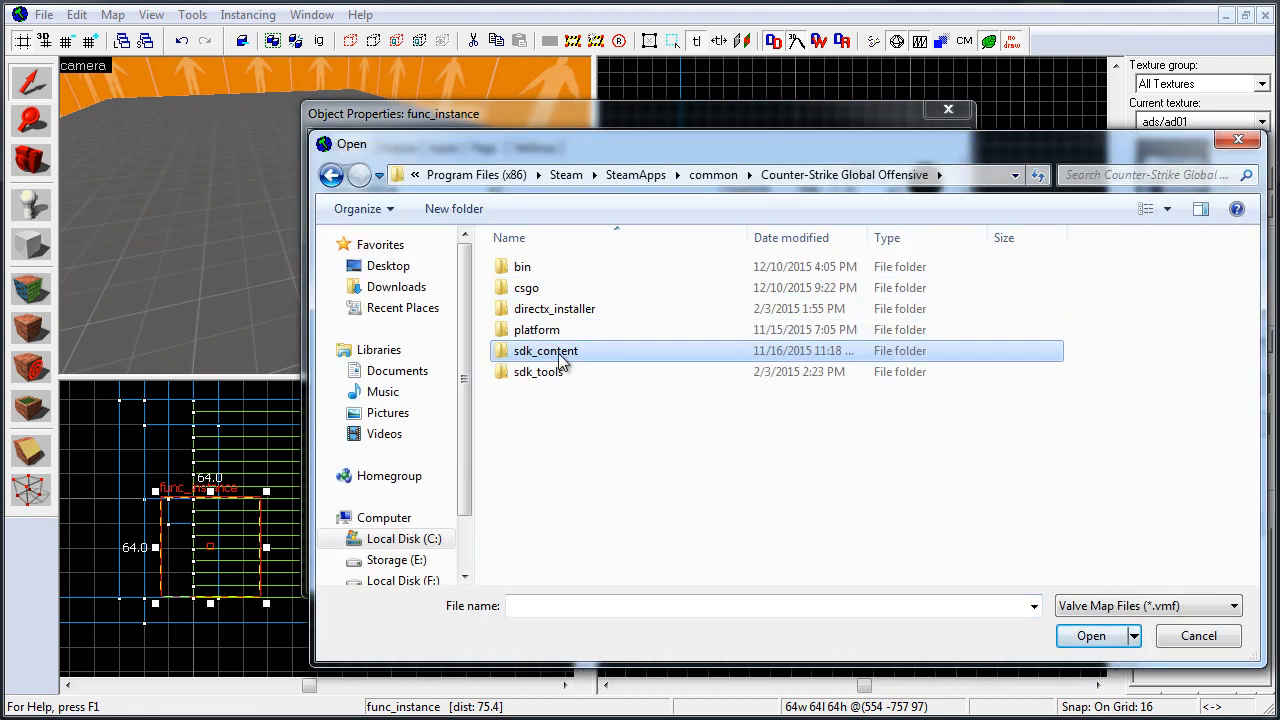
{"action": "double_click", "coordinate": [559, 354]}
{"action": "double_click", "coordinate": [545, 311]}
{"action": "double_click", "coordinate": [540, 268]}
{"action": "scroll", "coordinate": [560, 420], "scroll_direction": "down", "scroll_amount": 2}
{"action": "left_click", "coordinate": [556, 407]}
{"action": "left_click", "coordinate": [1091, 636]}
{"action": "left_click", "coordinate": [950, 112]}
{"action": "key", "text": "z"}
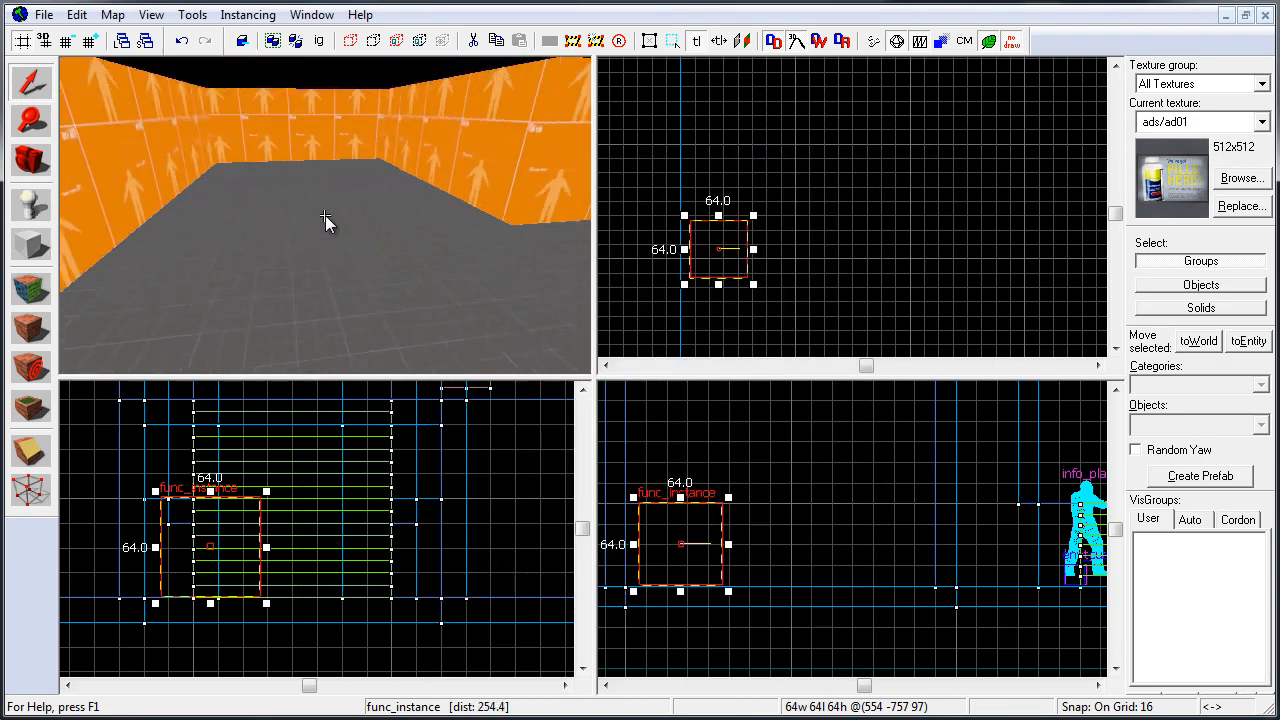
Correct the instance's VMF filename to ../../maps/instances/spawn_t.vmf.
{"action": "key", "text": "alt+Return"}
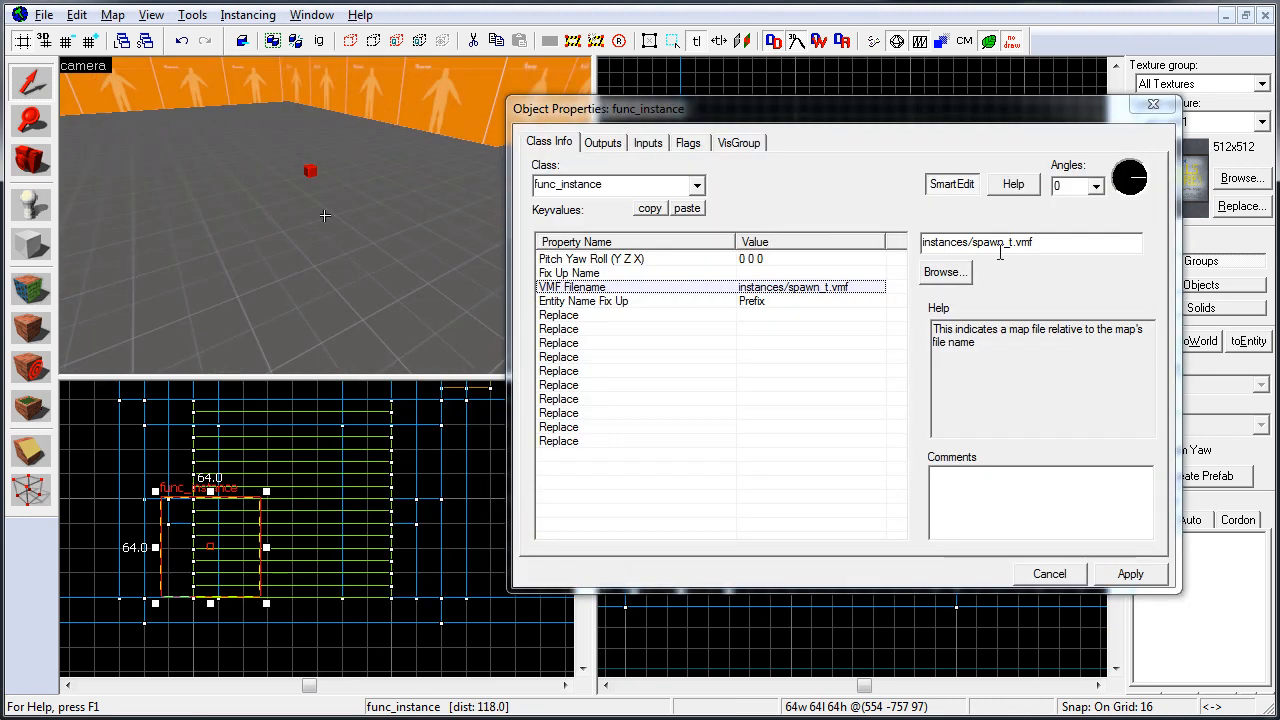
{"action": "left_click", "coordinate": [922, 243]}
{"action": "type", "text": ".."}
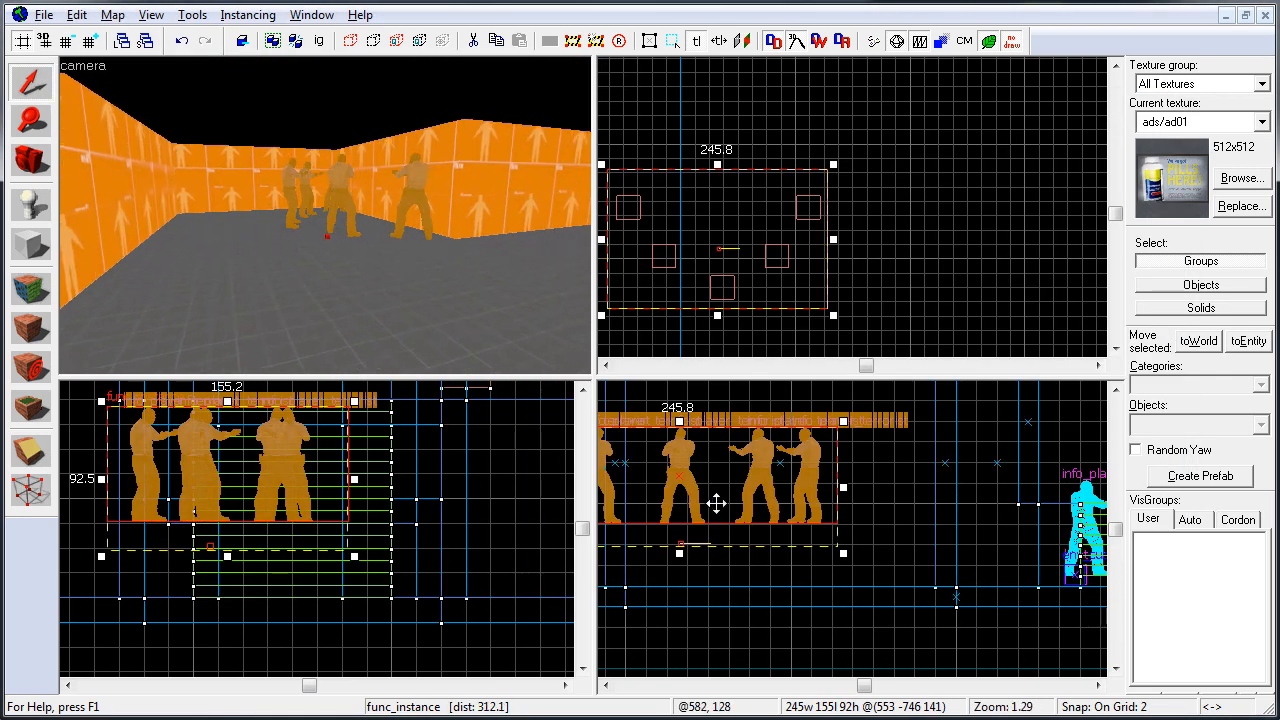
Lower the terrorist spawn instance onto the floor and rotate it a quarter turn in plan.
{"action": "left_click_drag", "start_coordinate": [716, 503], "coordinate": [724, 546]}
{"action": "key", "text": "z"}
{"action": "key", "text": "w"}
{"action": "key", "text": "z"}
{"action": "left_click", "coordinate": [765, 230]}
{"action": "left_click_drag", "start_coordinate": [838, 165], "coordinate": [677, 329]}
Examine the placement and facing of the terrorist spawn instance's player figures in the 3D view.
{"action": "key", "text": "z"}
{"action": "key", "text": "s"}
{"action": "key", "text": "z"}
{"action": "key", "text": "shift+z"}
{"action": "key", "text": "z"}
{"action": "key", "text": "w"}
{"action": "key", "text": "s"}
{"action": "key", "text": "z"}
{"action": "key", "text": "shift+z"}
{"action": "key", "text": "shift+z"}
Copy the spawn instance and move the copy across the map to the counter-terrorist spawn area.
{"action": "scroll", "coordinate": [261, 463], "scroll_direction": "down", "scroll_amount": 5}
{"action": "left_click_drag", "start_coordinate": [417, 420], "coordinate": [511, 242], "text": "shift"}
{"action": "scroll", "coordinate": [541, 260], "scroll_direction": "up", "scroll_amount": 4}
{"action": "left_click", "coordinate": [551, 384]}
{"action": "left_click_drag", "start_coordinate": [732, 173], "coordinate": [550, 387]}
{"action": "middle_click_drag", "start_coordinate": [640, 160], "coordinate": [253, 395]}
{"action": "left_click_drag", "start_coordinate": [293, 252], "coordinate": [529, 226]}
{"action": "scroll", "coordinate": [529, 226], "scroll_direction": "down", "scroll_amount": 4}
{"action": "middle_click_drag", "start_coordinate": [600, 200], "coordinate": [248, 502]}
{"action": "left_click_drag", "start_coordinate": [170, 512], "coordinate": [883, 214]}
{"action": "middle_click_drag", "start_coordinate": [797, 351], "coordinate": [540, 643]}
{"action": "left_click_drag", "start_coordinate": [602, 509], "coordinate": [549, 279]}
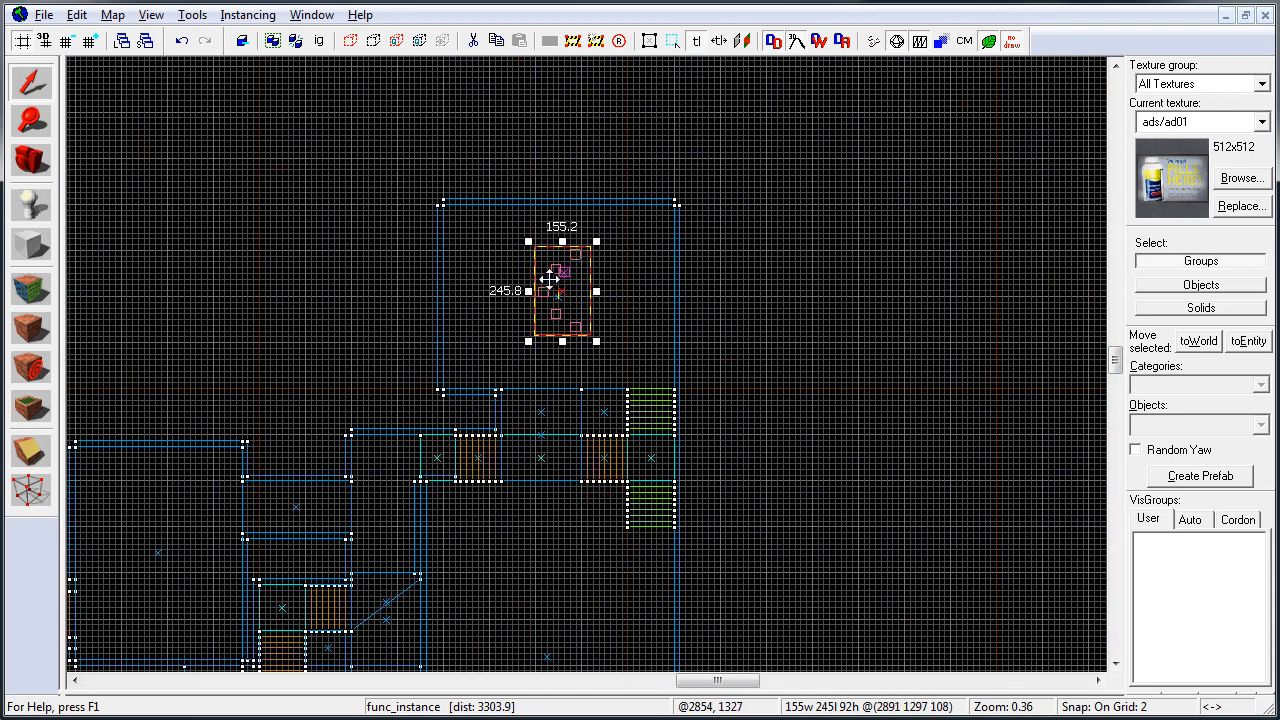
Rotate the copied instance a quarter turn and move the counter-terrorist spawn point clear in front of it.
{"action": "scroll", "coordinate": [549, 279], "scroll_direction": "up", "scroll_amount": 6}
{"action": "left_click", "coordinate": [549, 279]}
{"action": "left_click_drag", "start_coordinate": [680, 172], "coordinate": [683, 254]}
{"action": "left_click_drag", "start_coordinate": [650, 195], "coordinate": [650, 175]}
{"action": "middle_click_drag", "start_coordinate": [580, 325], "coordinate": [655, 263]}
{"action": "left_click", "coordinate": [655, 262]}
{"action": "key", "text": "Escape"}
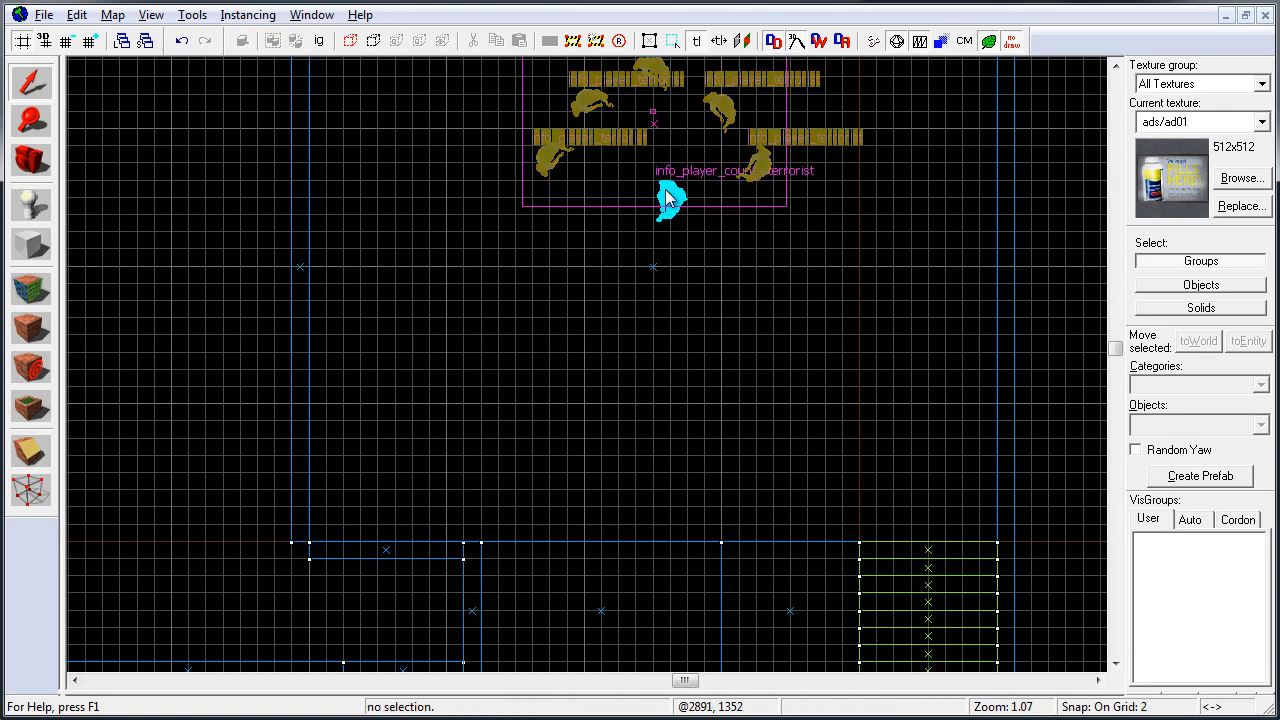
{"action": "left_click_drag", "start_coordinate": [667, 194], "coordinate": [667, 250]}
Move the end wall of the counter-terrorist spawn outward and stretch both side walls to meet it.
{"action": "scroll", "coordinate": [877, 274], "scroll_direction": "down", "scroll_amount": 3}
{"action": "middle_click_drag", "start_coordinate": [877, 276], "coordinate": [783, 365]}
{"action": "left_click_drag", "start_coordinate": [756, 193], "coordinate": [756, 152]}
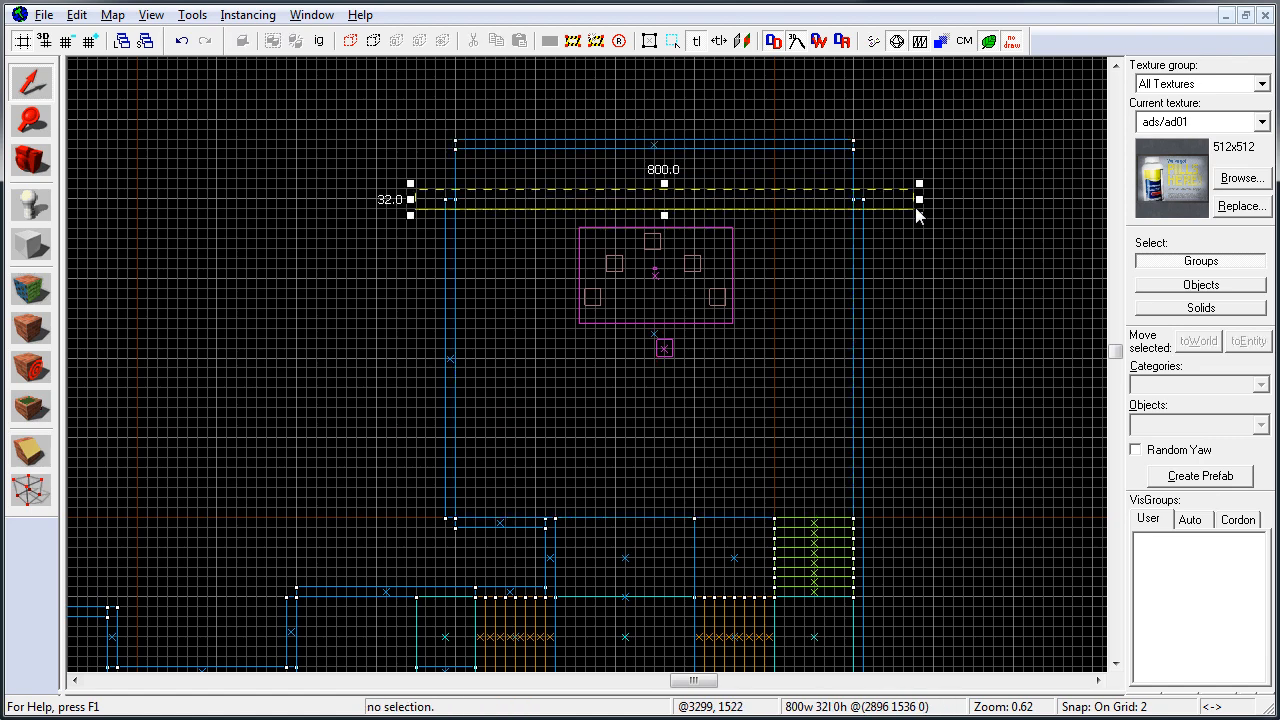
{"action": "key", "text": "Return"}
{"action": "key", "text": "Escape"}
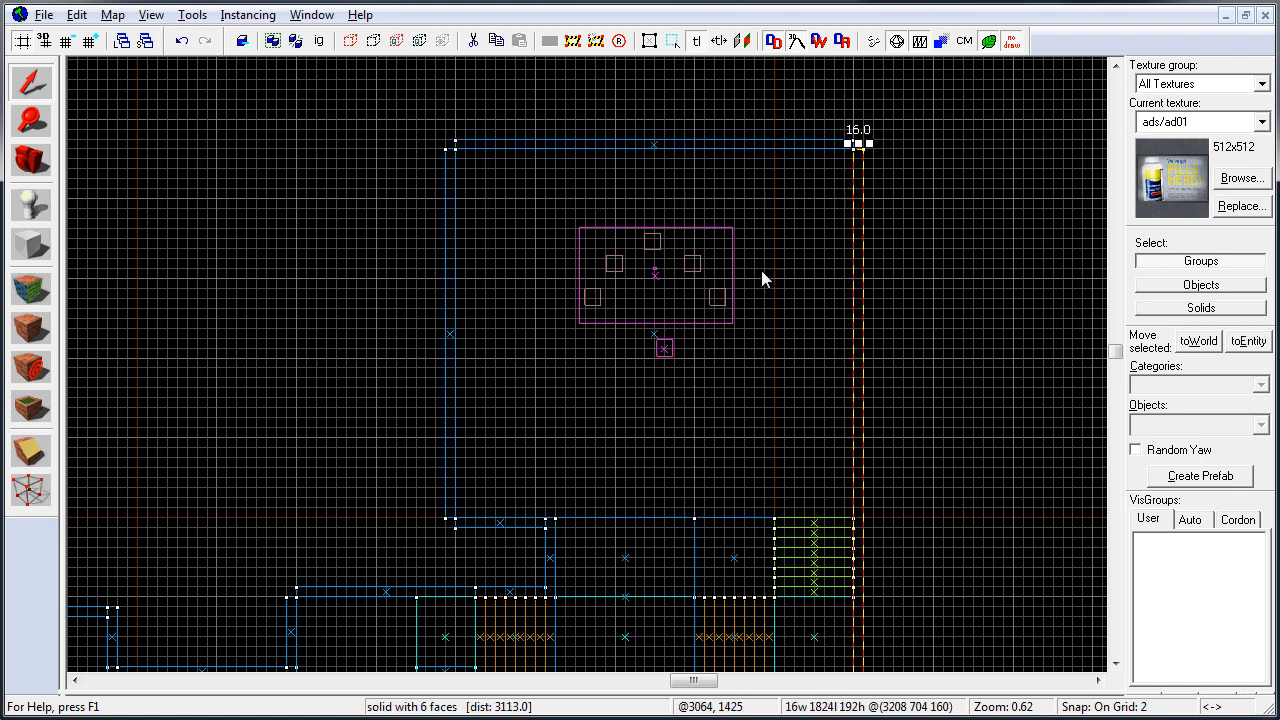
Shift the counter-terrorist spawn instance and its spawn point closer to the end wall.
{"action": "left_click", "coordinate": [655, 275]}
{"action": "left_click_drag", "start_coordinate": [655, 275], "coordinate": [665, 235]}
{"action": "left_click", "coordinate": [663, 349]}
{"action": "left_click_drag", "start_coordinate": [663, 349], "coordinate": [663, 299]}
{"action": "key", "text": "shift+z"}
{"action": "key", "text": "shift+z"}
{"action": "key", "text": "z"}
{"action": "key", "text": "w"}
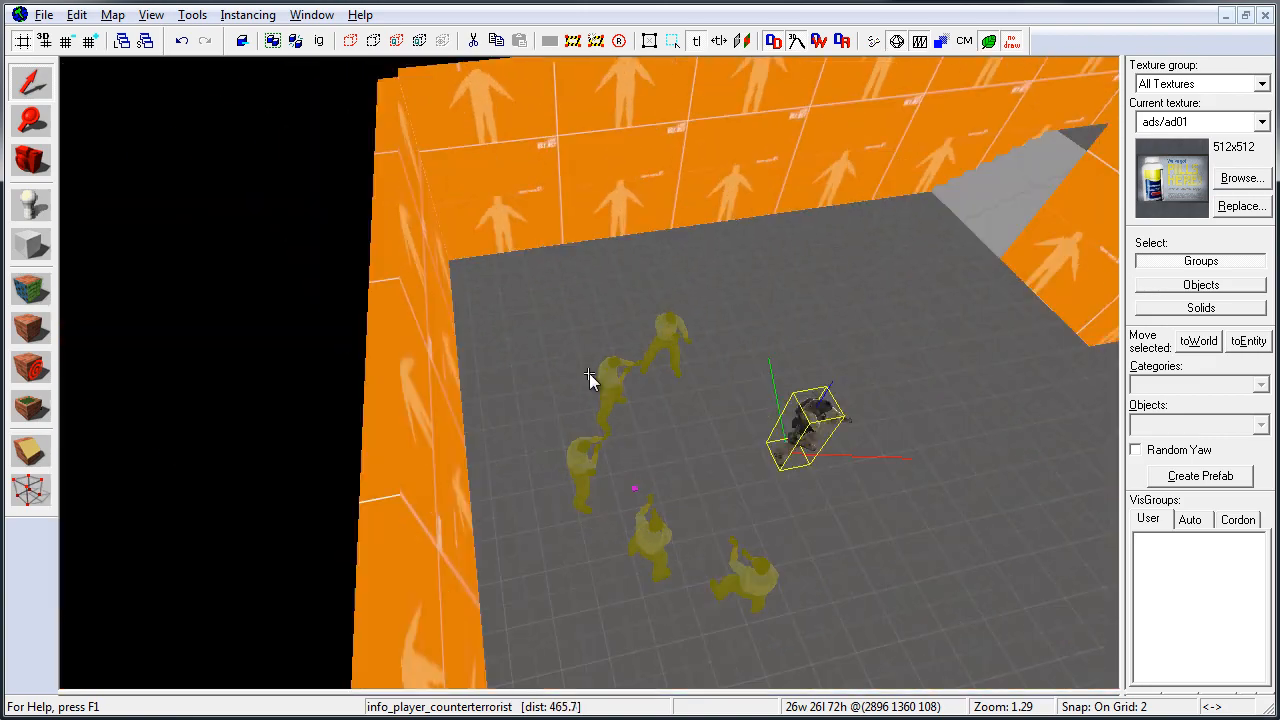
Set the current texture to tools/toolsnodraw.
{"action": "key", "text": "shift+b"}
{"action": "left_click", "coordinate": [1242, 178]}
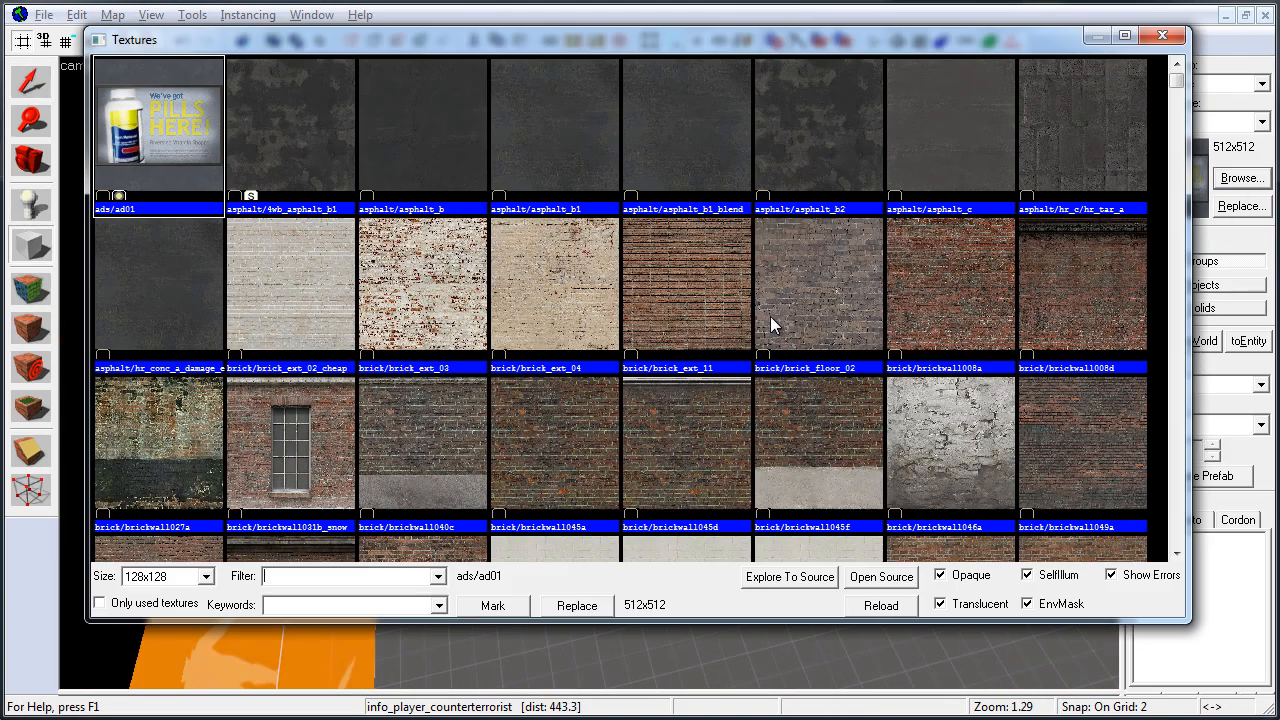
{"action": "type", "text": "nodraw"}
{"action": "double_click", "coordinate": [129, 96]}
Find the trigger texture and set the current texture to tools/toolstrigger.
{"action": "left_click", "coordinate": [1242, 178]}
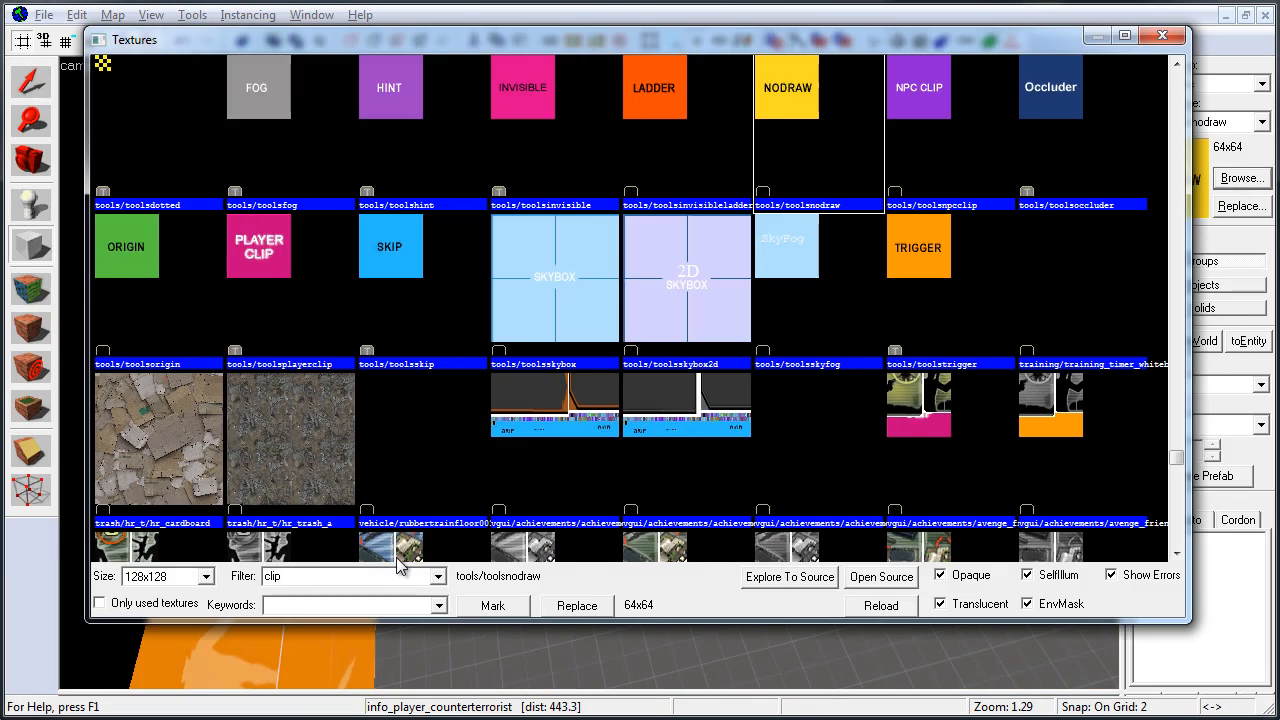
{"action": "type", "text": "trigger"}
{"action": "double_click", "coordinate": [283, 107]}
Create a trigger-textured block 480 by 256 units and 136 units high around the counter-terrorist spawn.
{"action": "key", "text": "shift+z"}
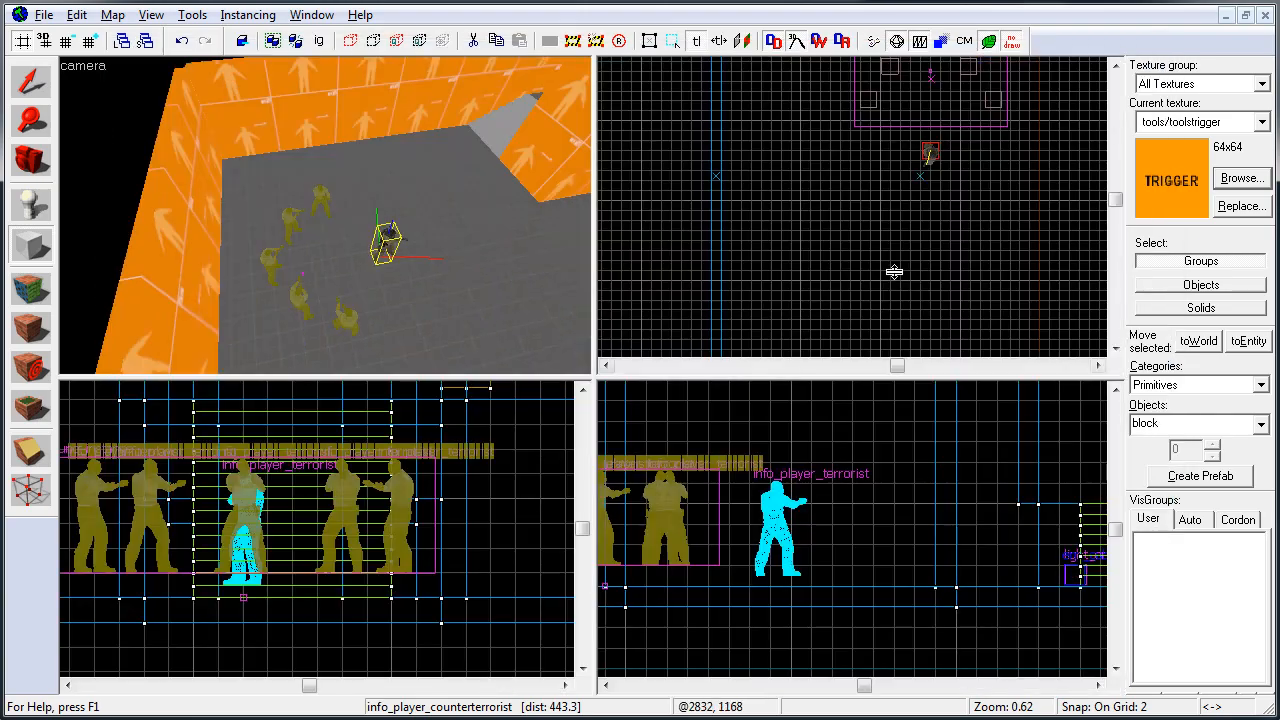
{"action": "key", "text": "shift+z"}
{"action": "key", "text": "shift+z"}
{"action": "key", "text": "shift+z"}
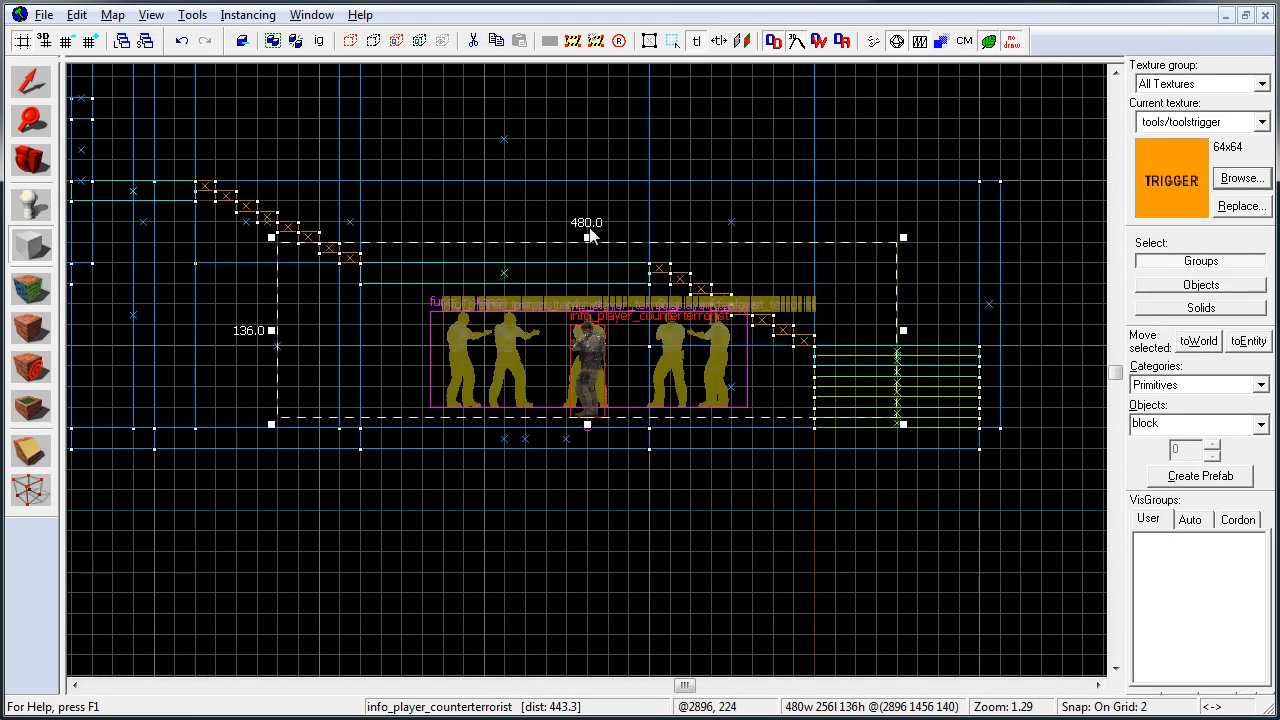
{"action": "key", "text": "Return"}
{"action": "key", "text": "shift+z"}
{"action": "key", "text": "shift+z"}
{"action": "key", "text": "z"}
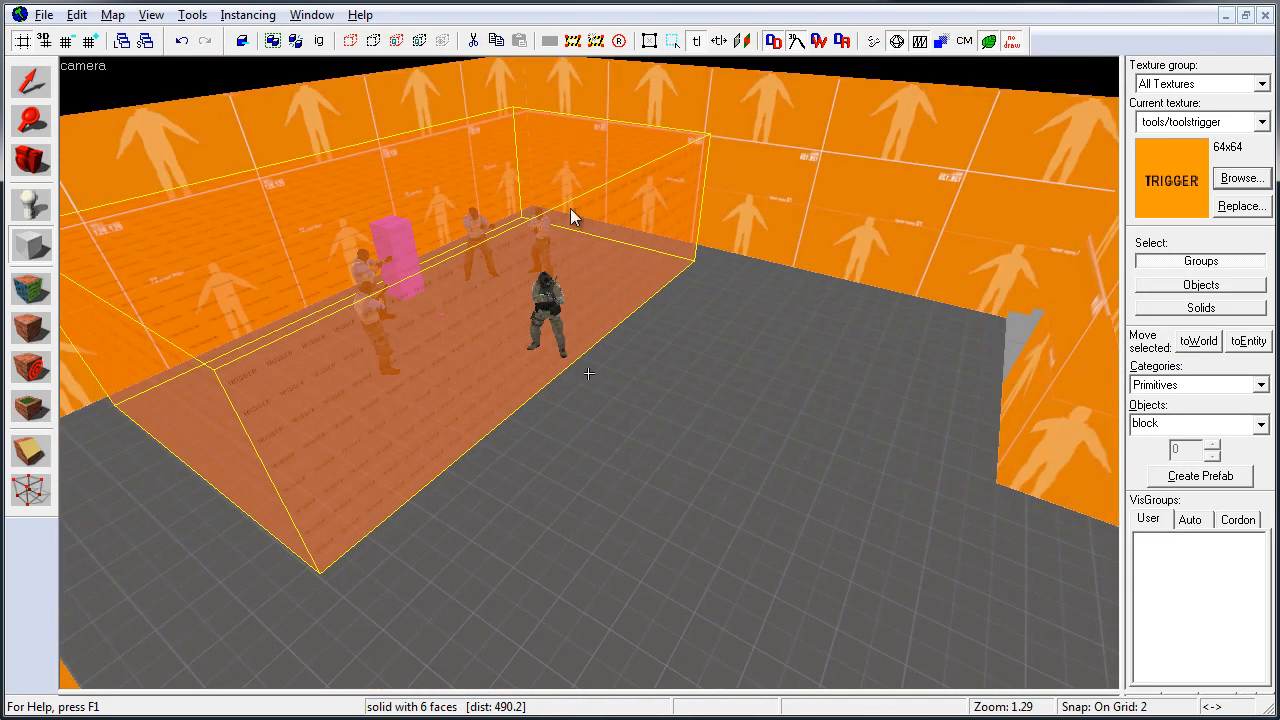
Turn the trigger block into a func_buyzone entity and set its team to Counter-Terrorist.
{"action": "left_click", "coordinate": [1248, 341]}
{"action": "type", "text": "func_b"}
{"action": "key", "text": "Return"}
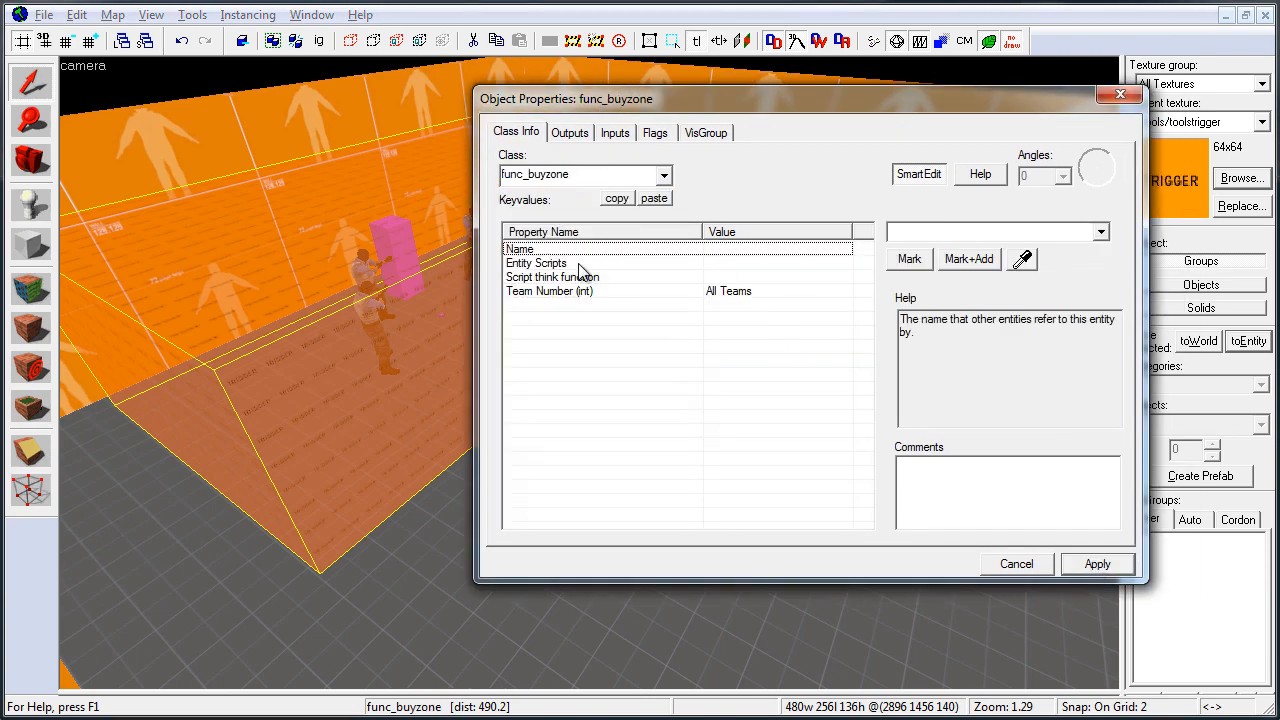
{"action": "left_click", "coordinate": [549, 291]}
{"action": "left_click", "coordinate": [1101, 232]}
{"action": "left_click", "coordinate": [1092, 276]}
{"action": "left_click", "coordinate": [1093, 564]}
Change the counter-terrorist spawn instance's VMF filename to ../../maps/instances/spawn_ct.vmf.
{"action": "key", "text": "shift+z"}
{"action": "key", "text": "shift+x"}
{"action": "key", "text": "z"}
{"action": "key", "text": "w"}
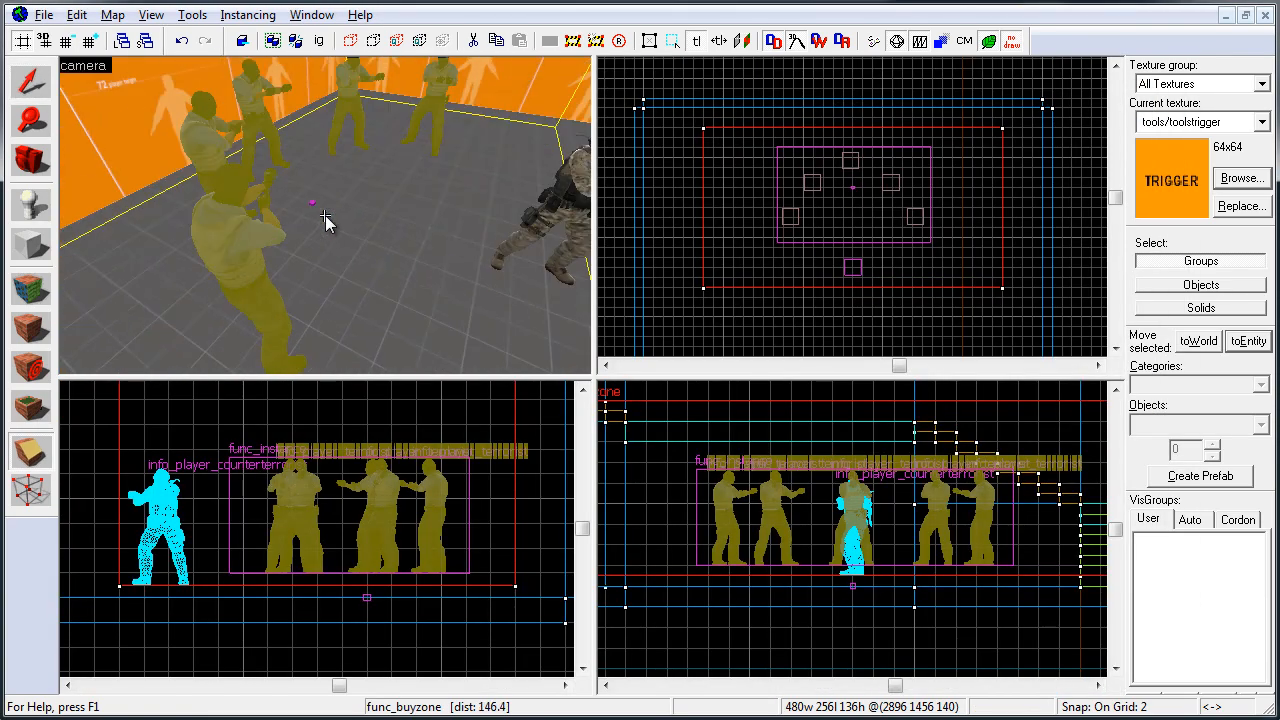
{"action": "key", "text": "z"}
{"action": "key", "text": "shift+s"}
{"action": "double_click", "coordinate": [327, 235]}
{"action": "left_click", "coordinate": [780, 277]}
{"action": "left_click", "coordinate": [1027, 233]}
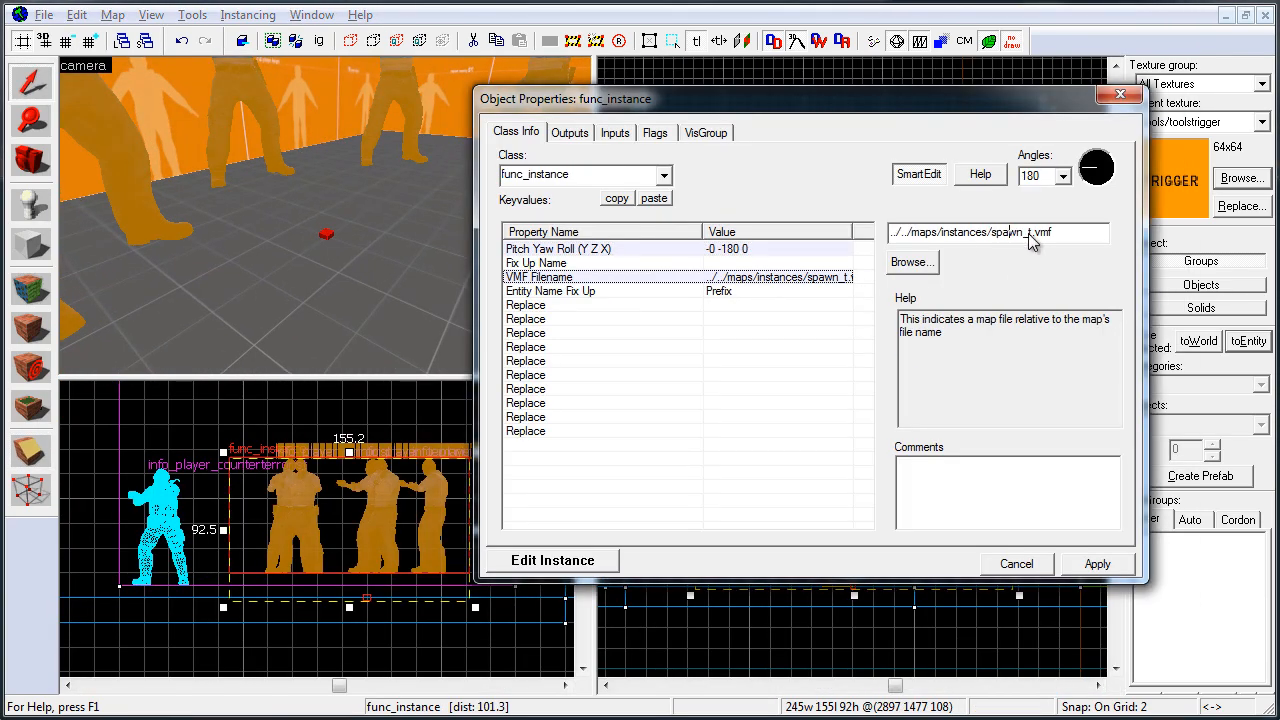
{"action": "type", "text": "c"}
{"action": "left_click", "coordinate": [1097, 564]}
{"action": "left_click", "coordinate": [1120, 94]}
Extend the counter-terrorist buy zone's depth to 272 units.
{"action": "key", "text": "z"}
{"action": "key", "text": "shift+z"}
{"action": "left_click", "coordinate": [590, 376]}
{"action": "key", "text": "shift+z"}
{"action": "key", "text": "shift+z"}
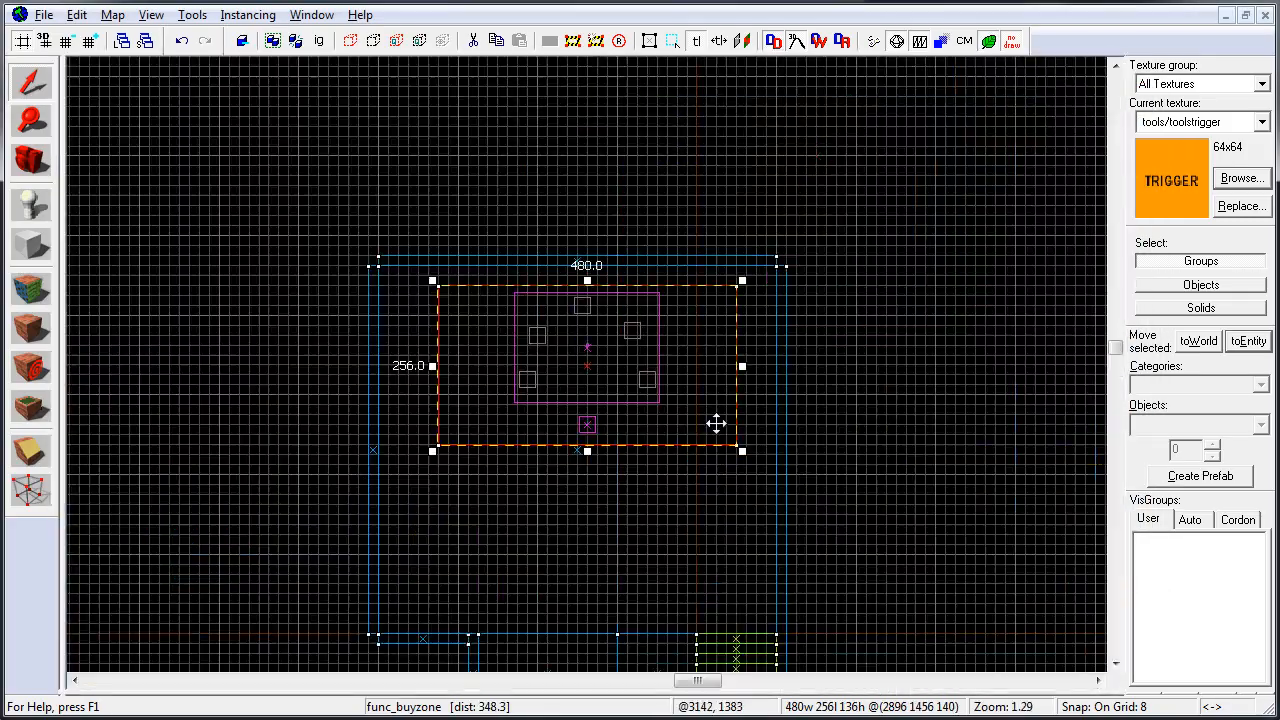
{"action": "left_click_drag", "start_coordinate": [587, 449], "coordinate": [587, 459]}
Copy the buy zone to the terrorist spawn and rotate it a quarter turn to surround the spawn instance.
{"action": "scroll", "coordinate": [727, 497], "scroll_direction": "down", "scroll_amount": 6}
{"action": "scroll", "coordinate": [800, 226], "scroll_direction": "up", "scroll_amount": 3}
{"action": "left_click_drag", "start_coordinate": [679, 452], "coordinate": [598, 375], "text": "shift"}
{"action": "scroll", "coordinate": [598, 375], "scroll_direction": "up", "scroll_amount": 4}
{"action": "left_click", "coordinate": [598, 376]}
{"action": "left_click_drag", "start_coordinate": [783, 274], "coordinate": [520, 266]}
{"action": "left_click_drag", "start_coordinate": [598, 381], "coordinate": [534, 412]}
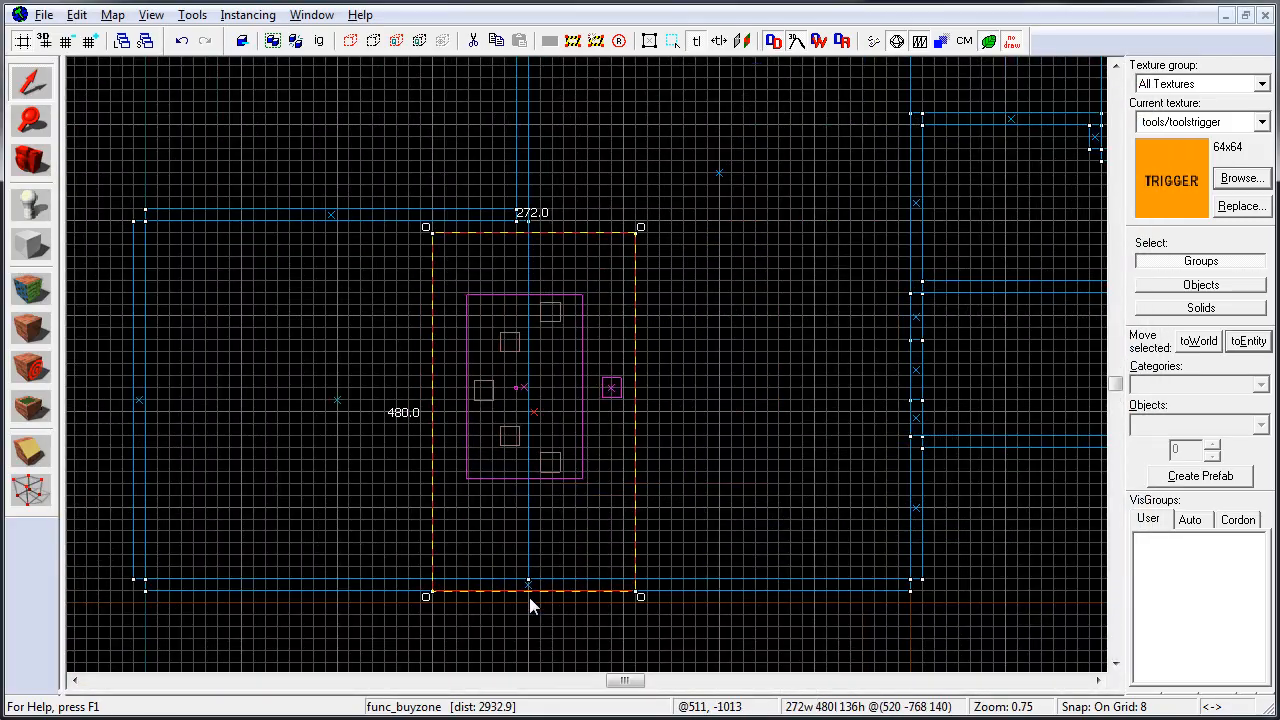
Shorten the copied buy zone to 416 units and set its team to Terrorist.
{"action": "left_click_drag", "start_coordinate": [568, 302], "coordinate": [580, 302]}
{"action": "key", "text": "shift+z"}
{"action": "key", "text": "shift+z"}
{"action": "double_click", "coordinate": [555, 311]}
{"action": "left_click", "coordinate": [1100, 232]}
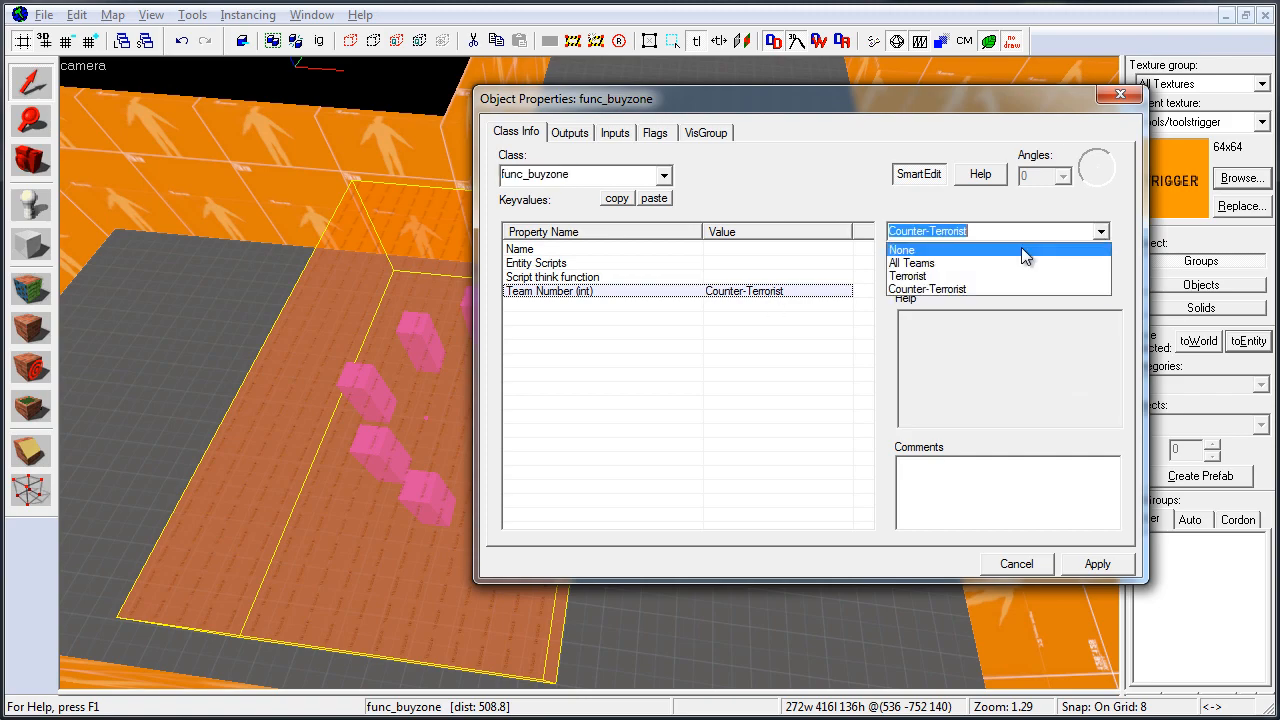
{"action": "left_click", "coordinate": [1018, 276]}
{"action": "left_click", "coordinate": [1117, 567]}
{"action": "left_click", "coordinate": [1120, 94]}
{"action": "key", "text": "z"}
{"action": "key", "text": "z"}
Show the skybox brushes by enabling the automatic Sky visgroup.
{"action": "left_click", "coordinate": [1190, 519]}
{"action": "left_click", "coordinate": [1199, 573]}
{"action": "key", "text": "shift+z"}
{"action": "key", "text": "shift+z"}
{"action": "scroll", "coordinate": [631, 480], "scroll_direction": "down", "scroll_amount": 10}
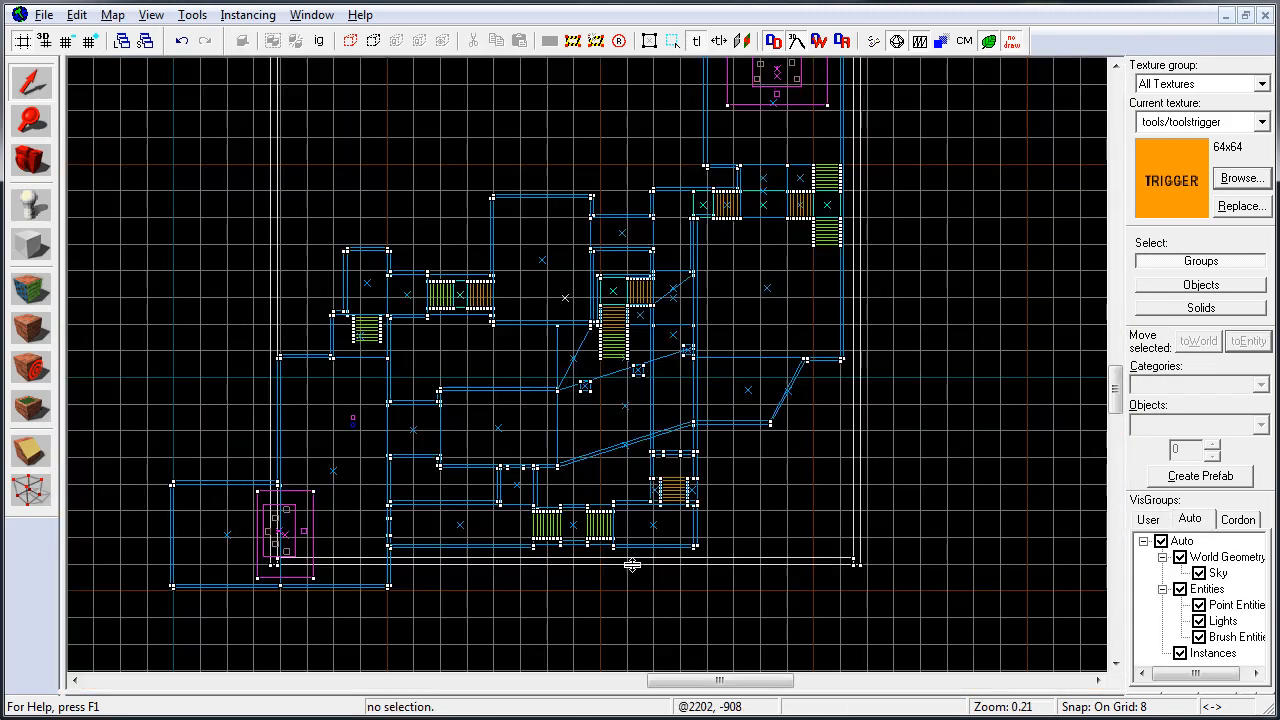
Enlarge the skybox by moving its sides outward until it encloses the whole map, including both spawns.
{"action": "left_click", "coordinate": [631, 563]}
{"action": "left_click_drag", "start_coordinate": [811, 586], "coordinate": [811, 640]}
{"action": "scroll", "coordinate": [811, 636], "scroll_direction": "down", "scroll_amount": 2}
{"action": "left_click_drag", "start_coordinate": [600, 430], "coordinate": [512, 430]}
{"action": "left_click_drag", "start_coordinate": [768, 217], "coordinate": [768, 205]}
{"action": "key", "text": "Escape"}
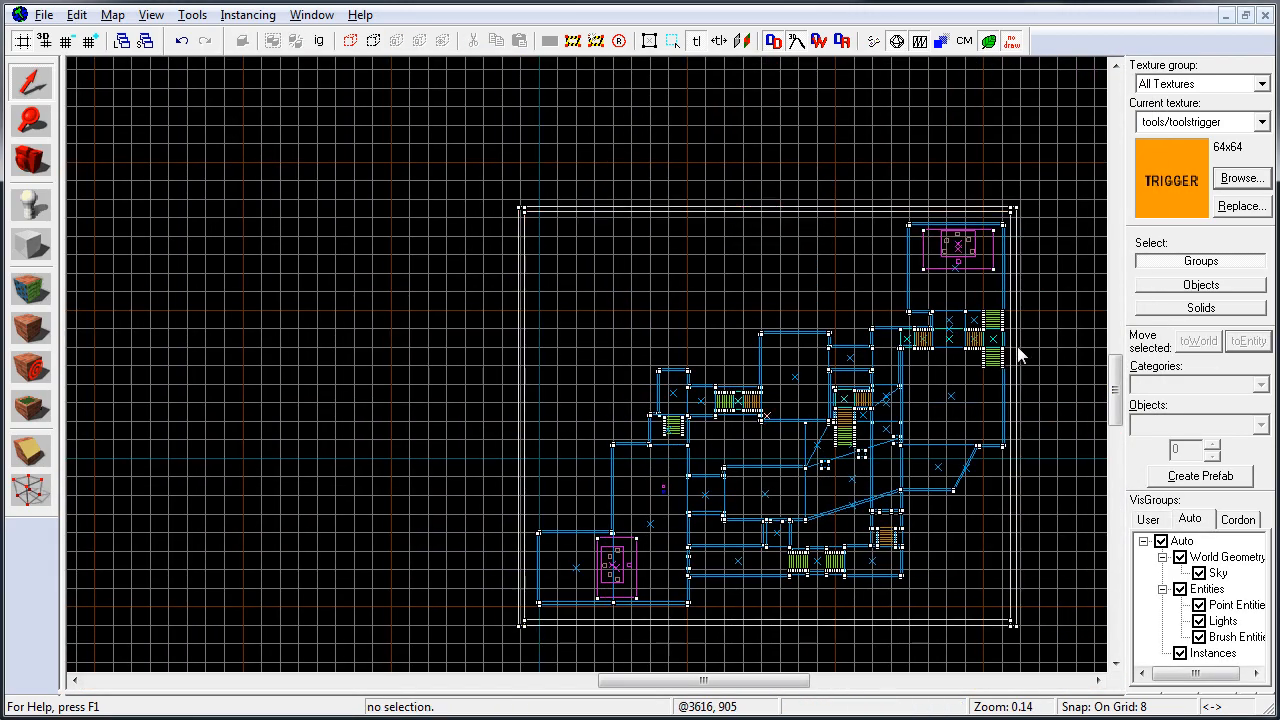
Compile the one_section_02 map and launch it in the game.
{"action": "key", "text": "shift+z"}
{"action": "key", "text": "shift+z"}
{"action": "key", "text": "z"}
{"action": "key", "text": "w"}
{"action": "key", "text": "z"}
{"action": "key", "text": "F9"}
{"action": "left_click", "coordinate": [690, 558]}
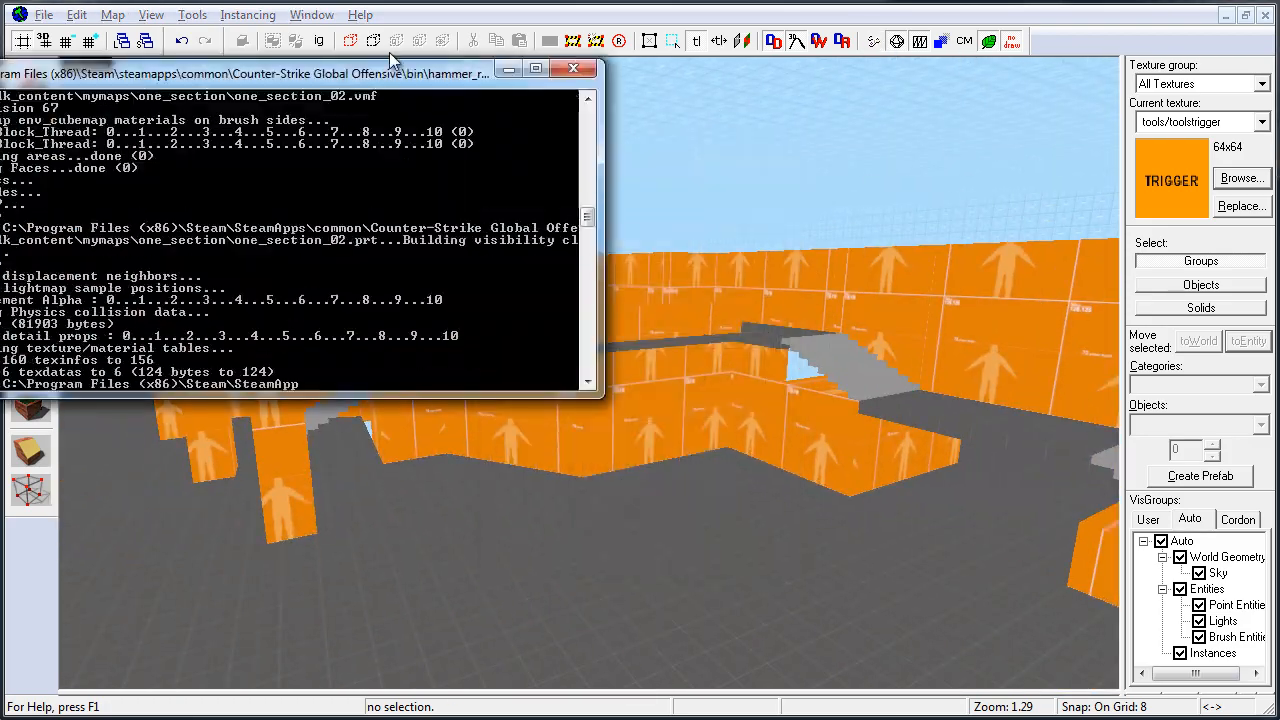
{"action": "left_click_drag", "start_coordinate": [394, 68], "coordinate": [757, 150]}
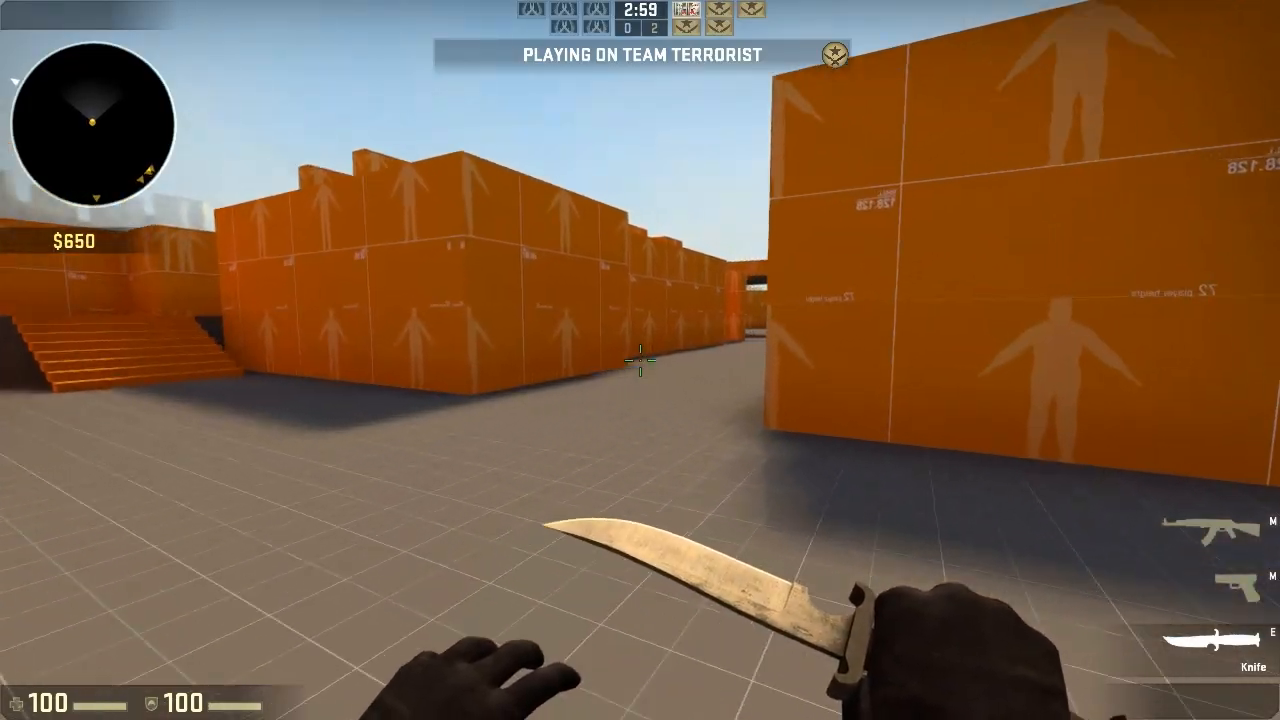
Playtest the compiled map as a terrorist, going up the stairs from spawn and firing the AK-47 at enemies.
{"action": "key", "text": "w"}
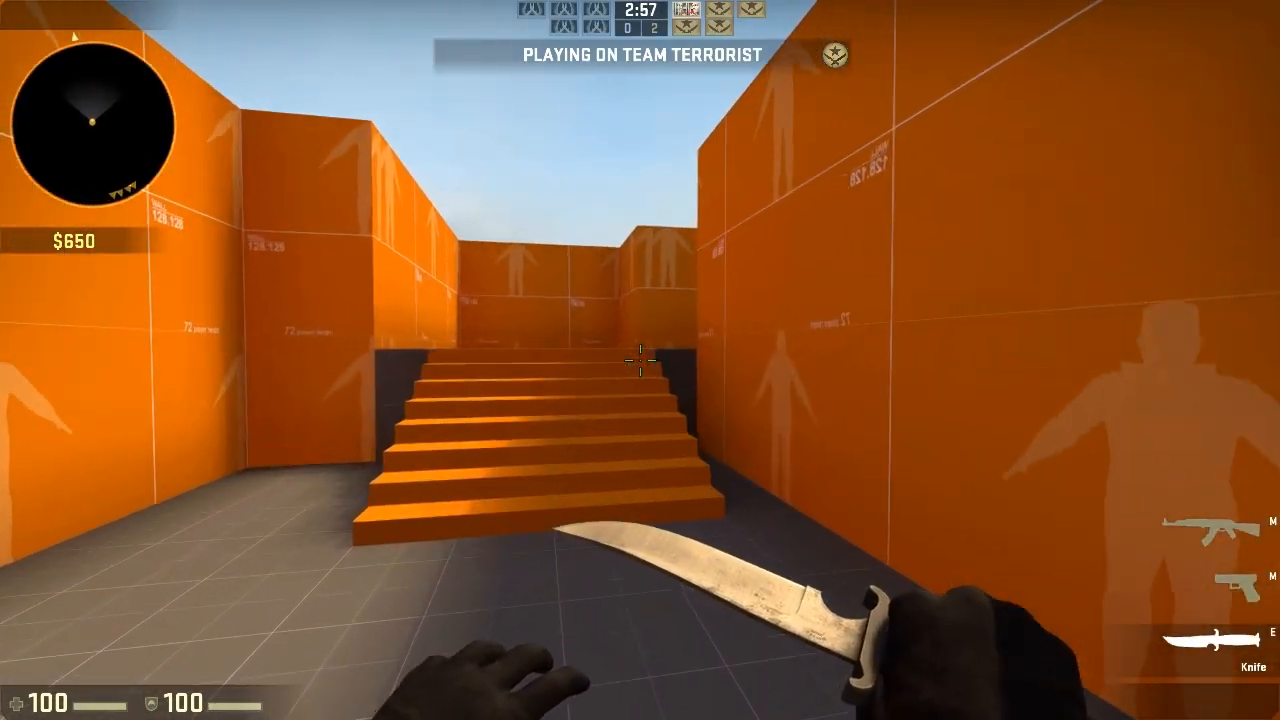
{"action": "key", "text": "w"}
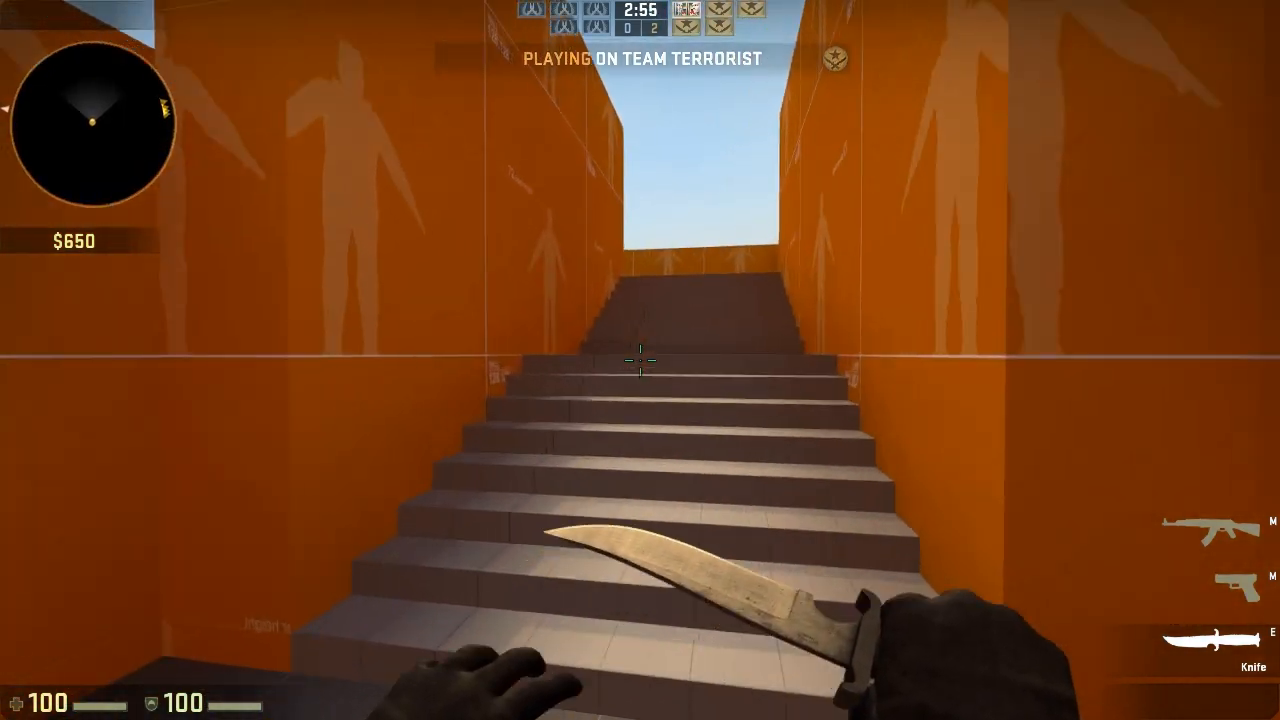
{"action": "key", "text": "1"}
{"action": "key", "text": "w"}
{"action": "left_click", "coordinate": [640, 360]}
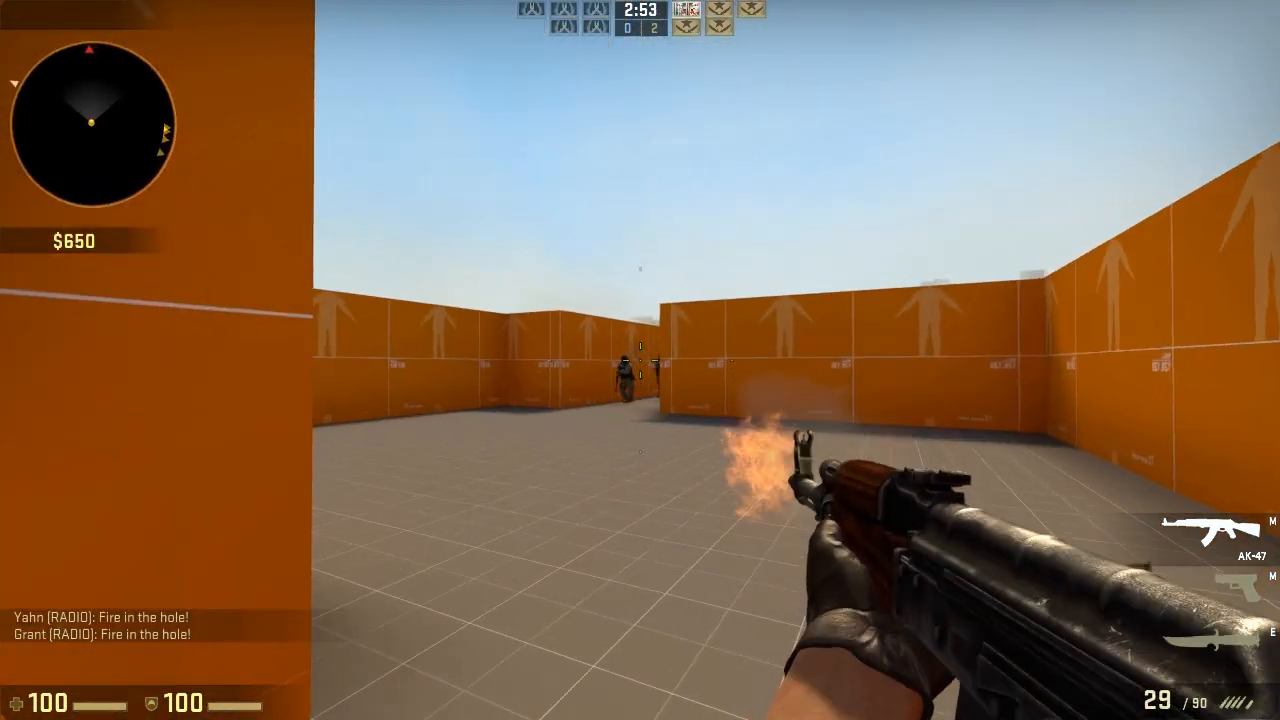
{"action": "left_click", "coordinate": [640, 360]}
{"action": "left_click", "coordinate": [640, 360]}
{"action": "key", "text": "a"}
{"action": "key", "text": "s"}
{"action": "left_click", "coordinate": [640, 360]}
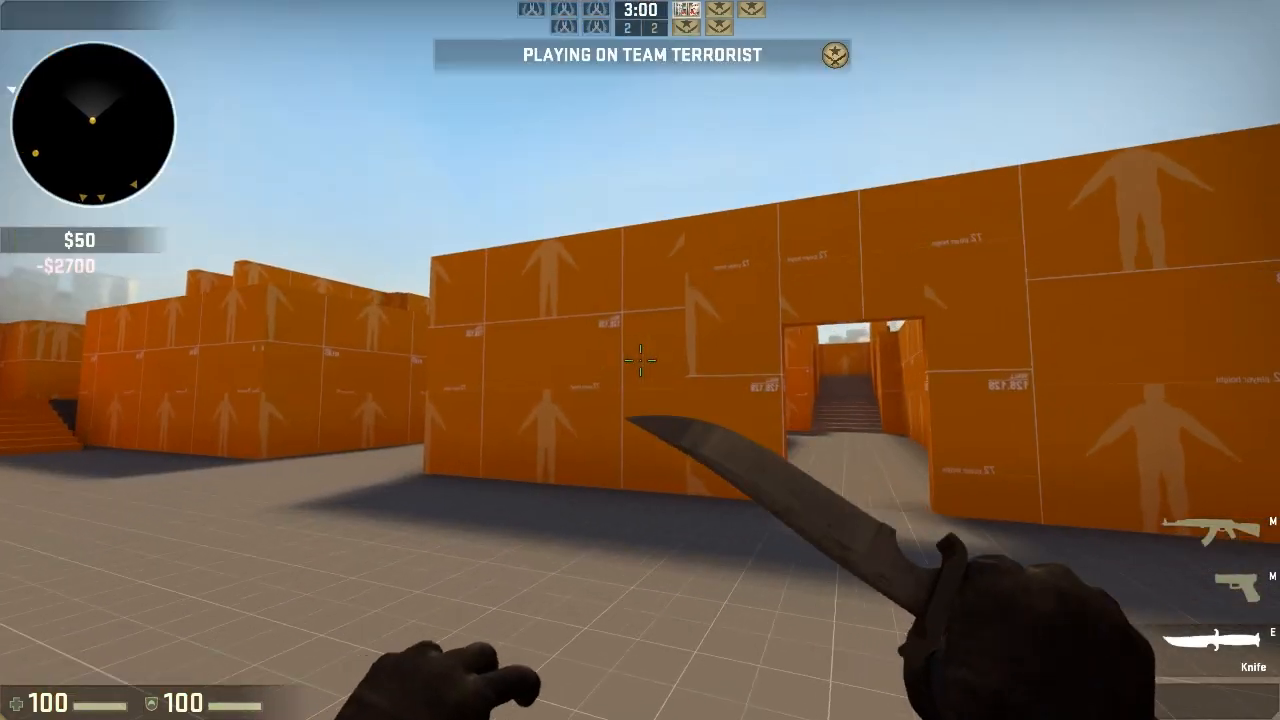
Play further test rounds from the terrorist spawn, checking the doorway, corridor, stairs and pillar routes.
{"action": "key", "text": "w"}
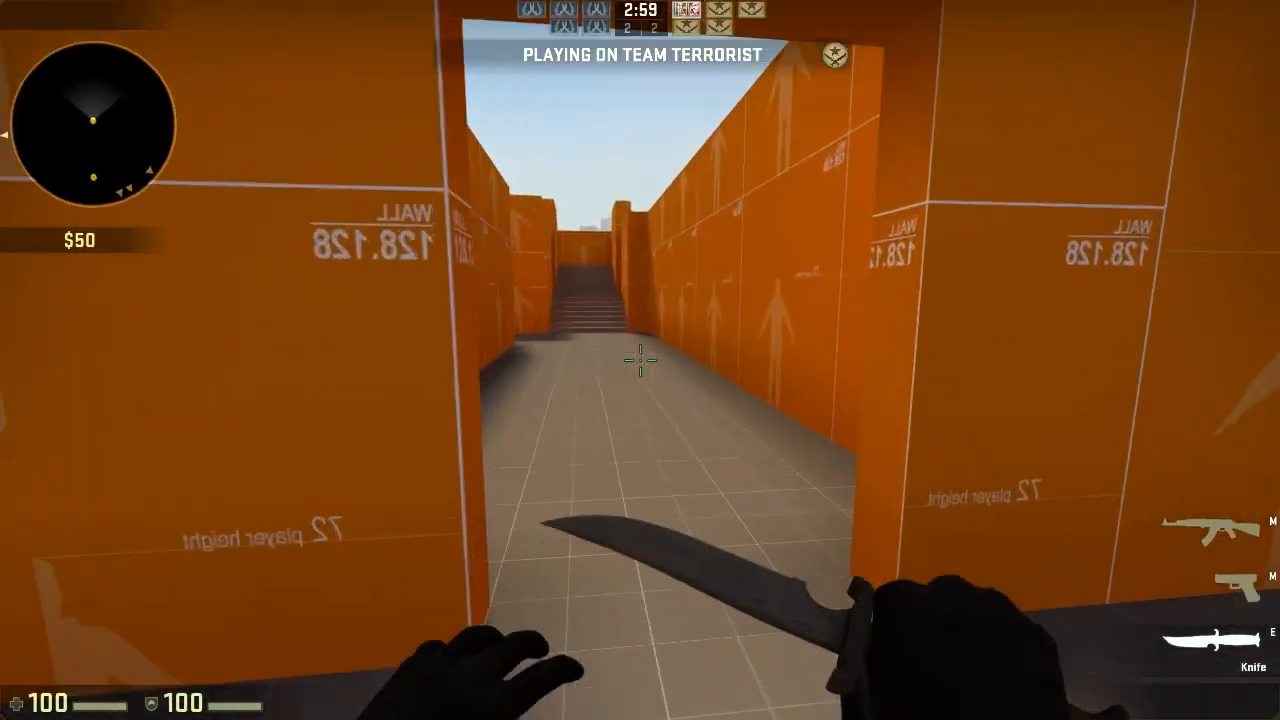
{"action": "key", "text": "w"}
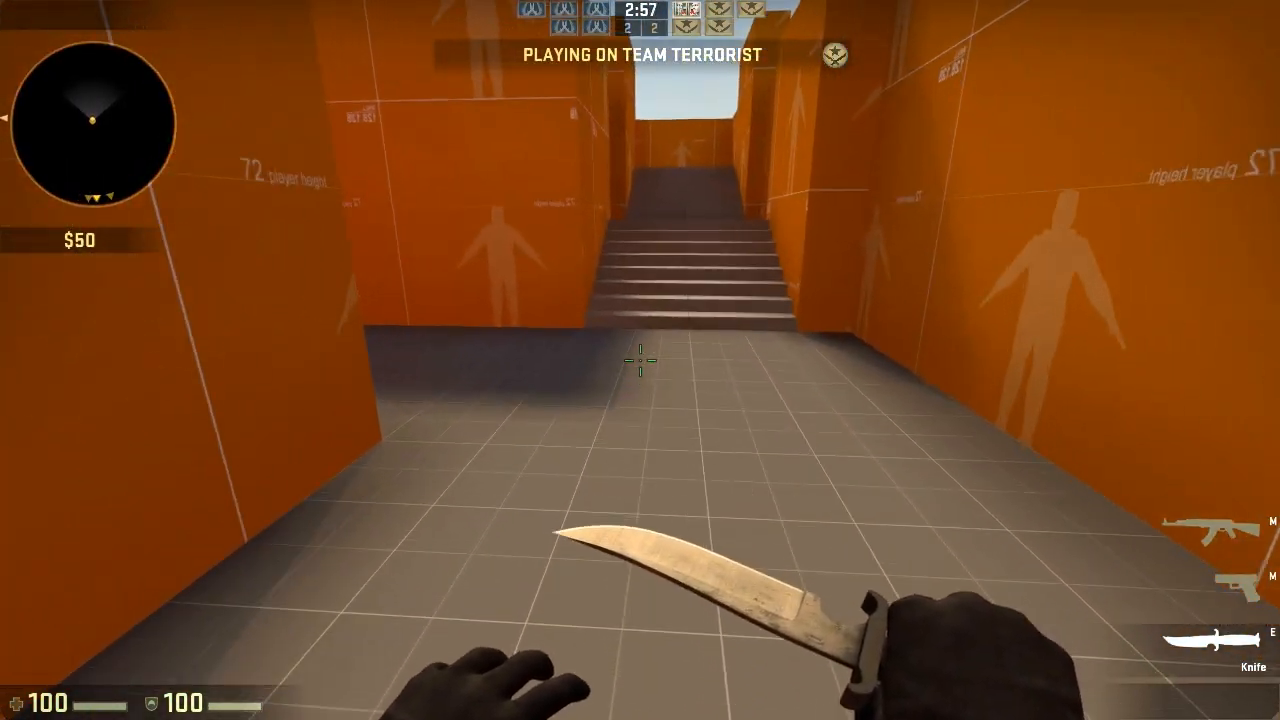
{"action": "key", "text": "w"}
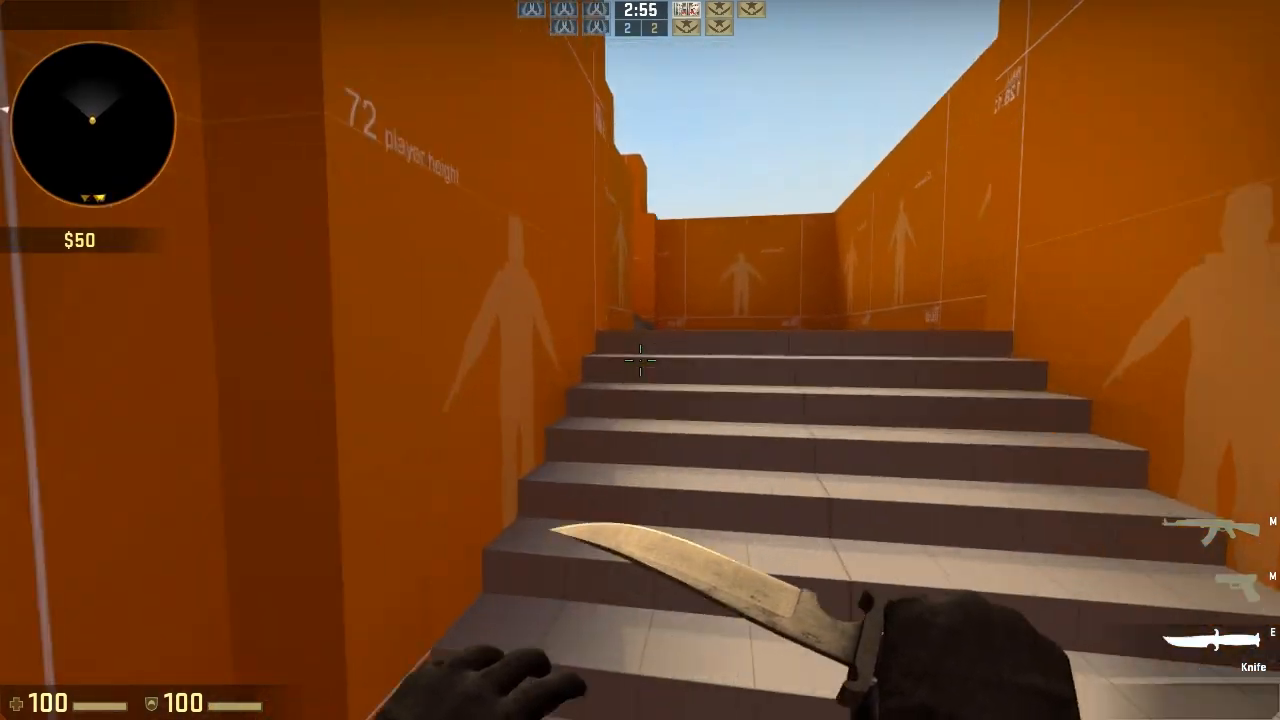
{"action": "key", "text": "1"}
{"action": "key", "text": "w"}
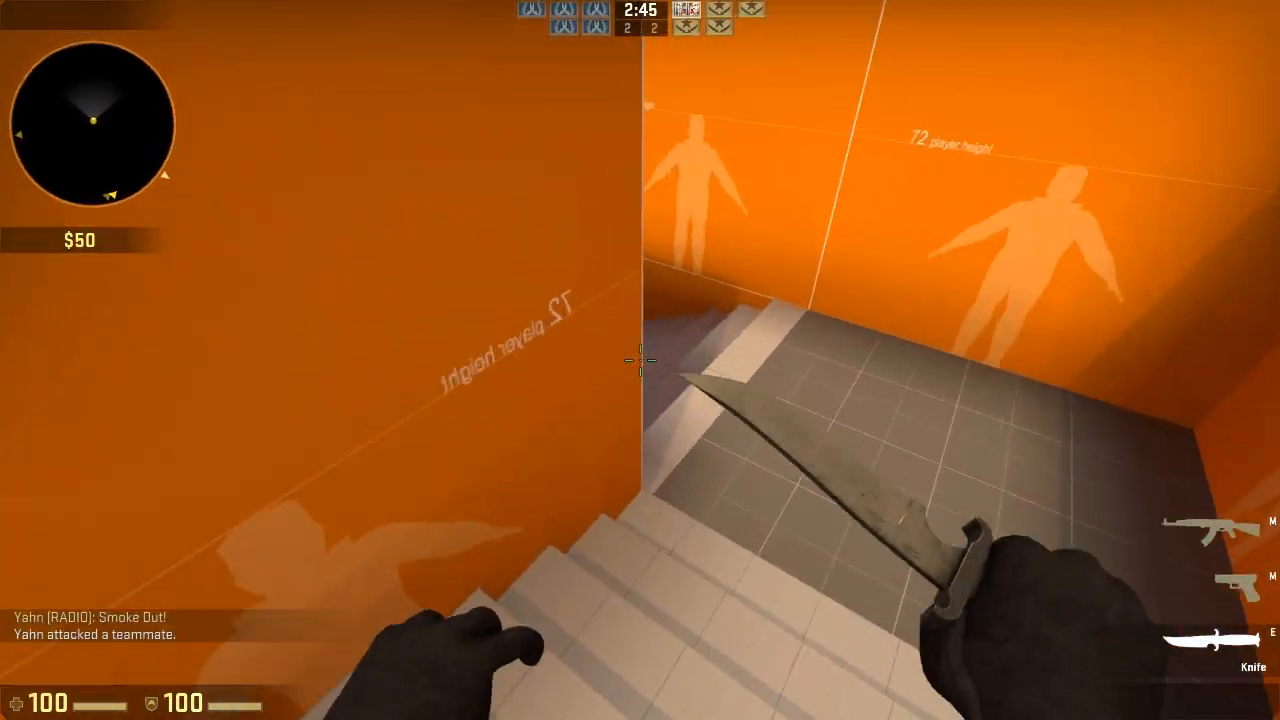
{"action": "key", "text": "1"}
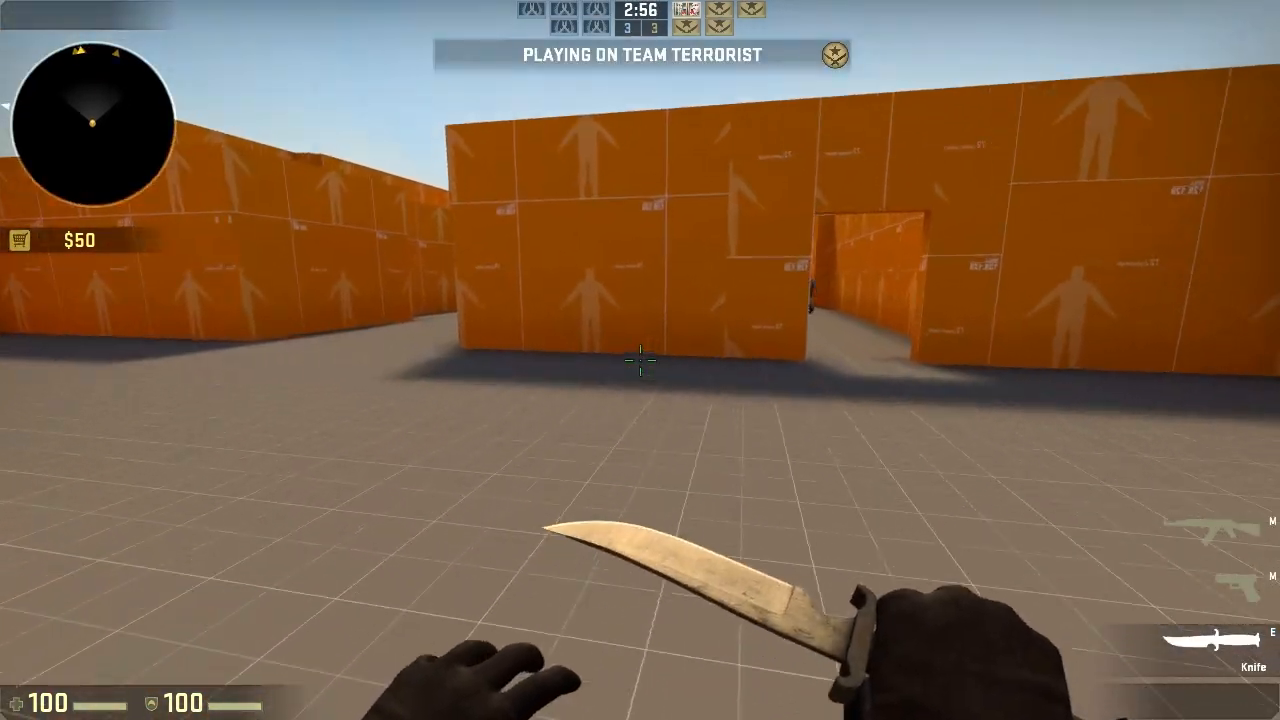
{"action": "key", "text": "w"}
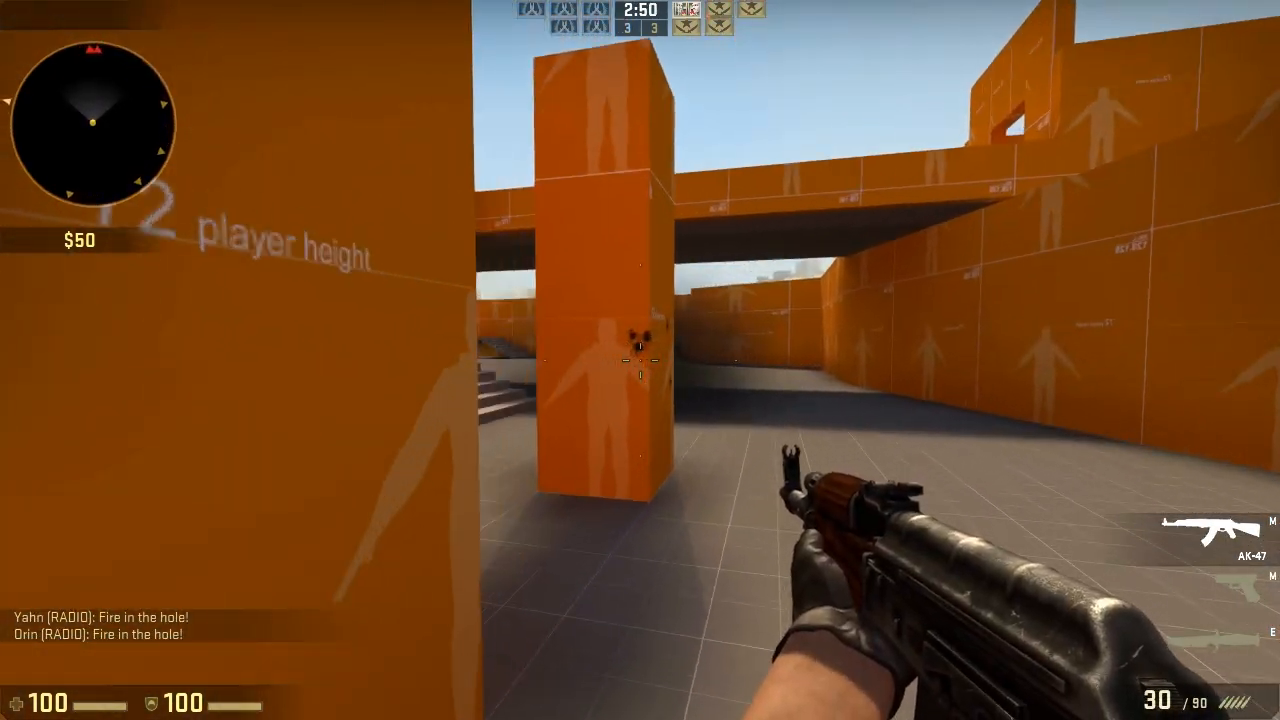
Playtest the pillar and stairs area as a terrorist, engaging enemies with the AK-47.
{"action": "key", "text": "a"}
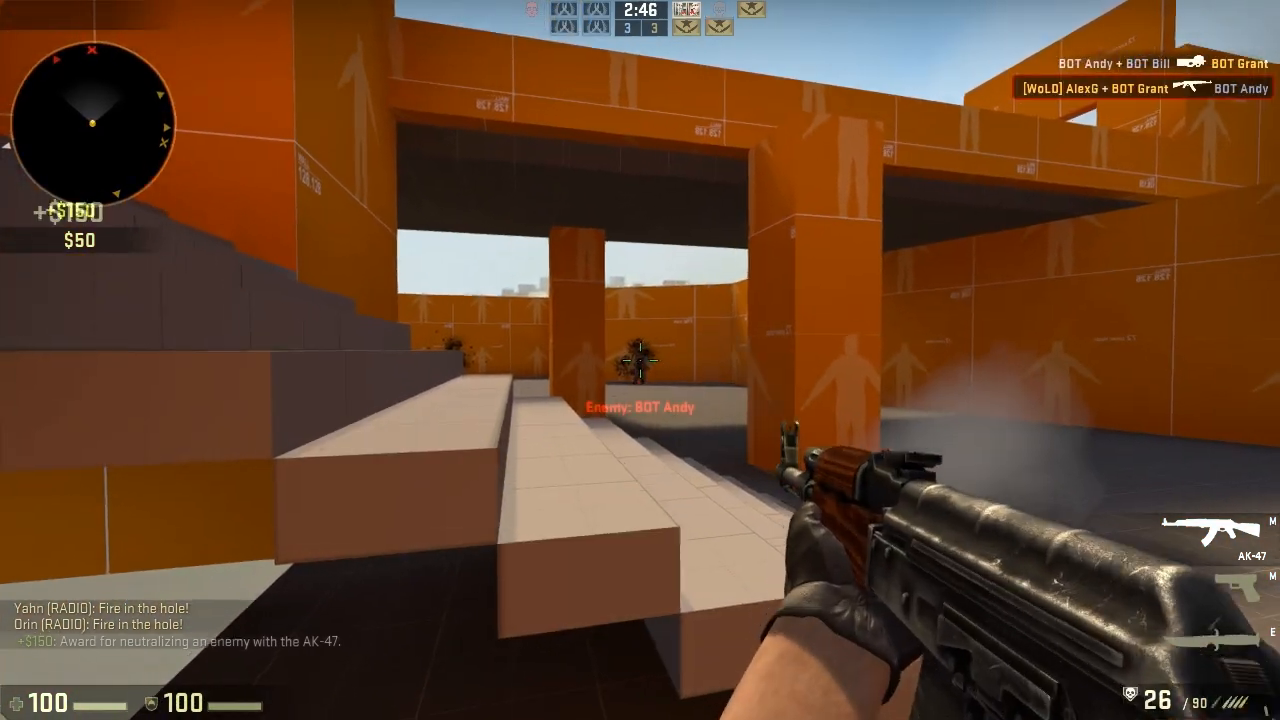
{"action": "key", "text": "w"}
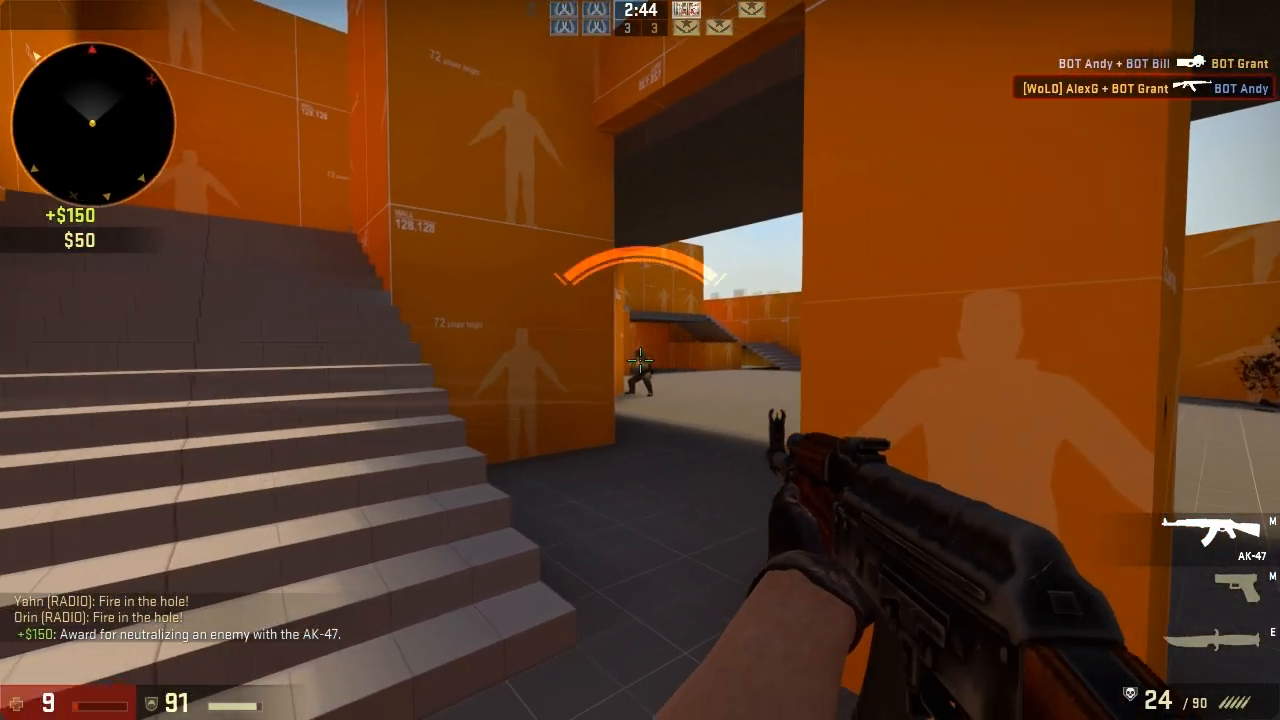
{"action": "left_click", "coordinate": [640, 360]}
Playtest another terrorist round, running from spawn towards the stairs and upper level and firing the AK-47.
{"action": "key", "text": "w"}
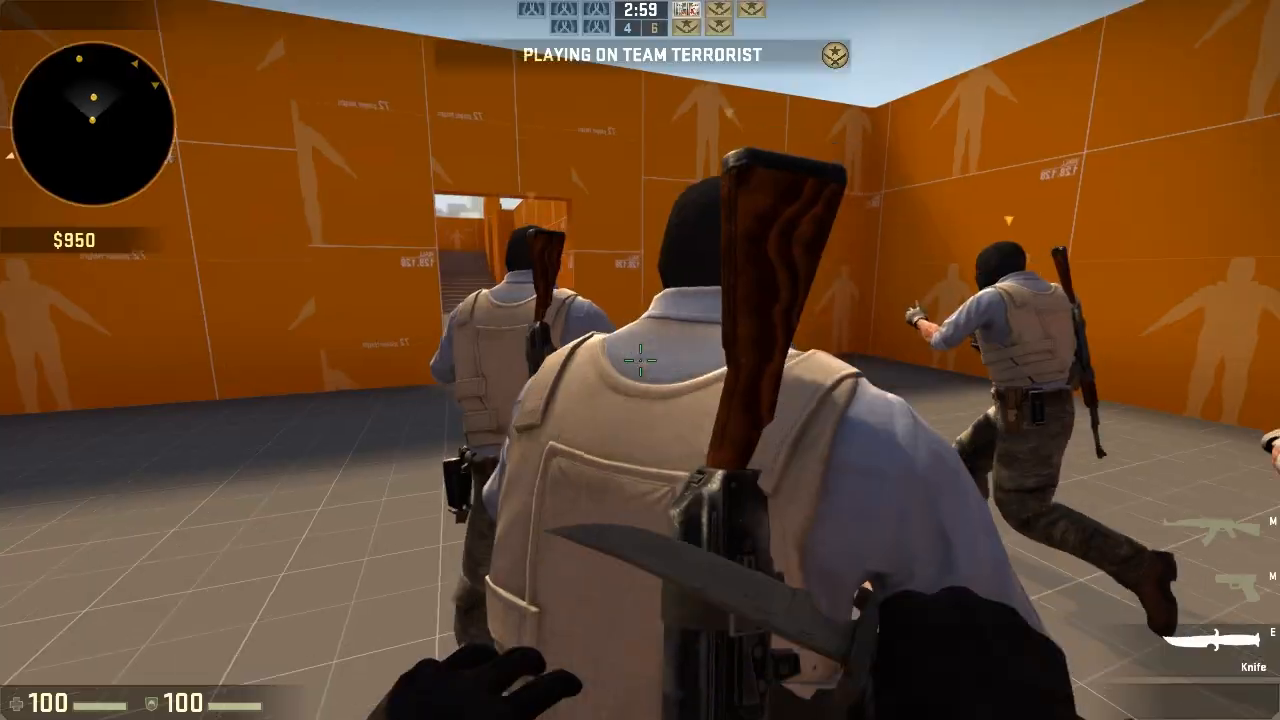
{"action": "key", "text": "w"}
{"action": "key", "text": "w"}
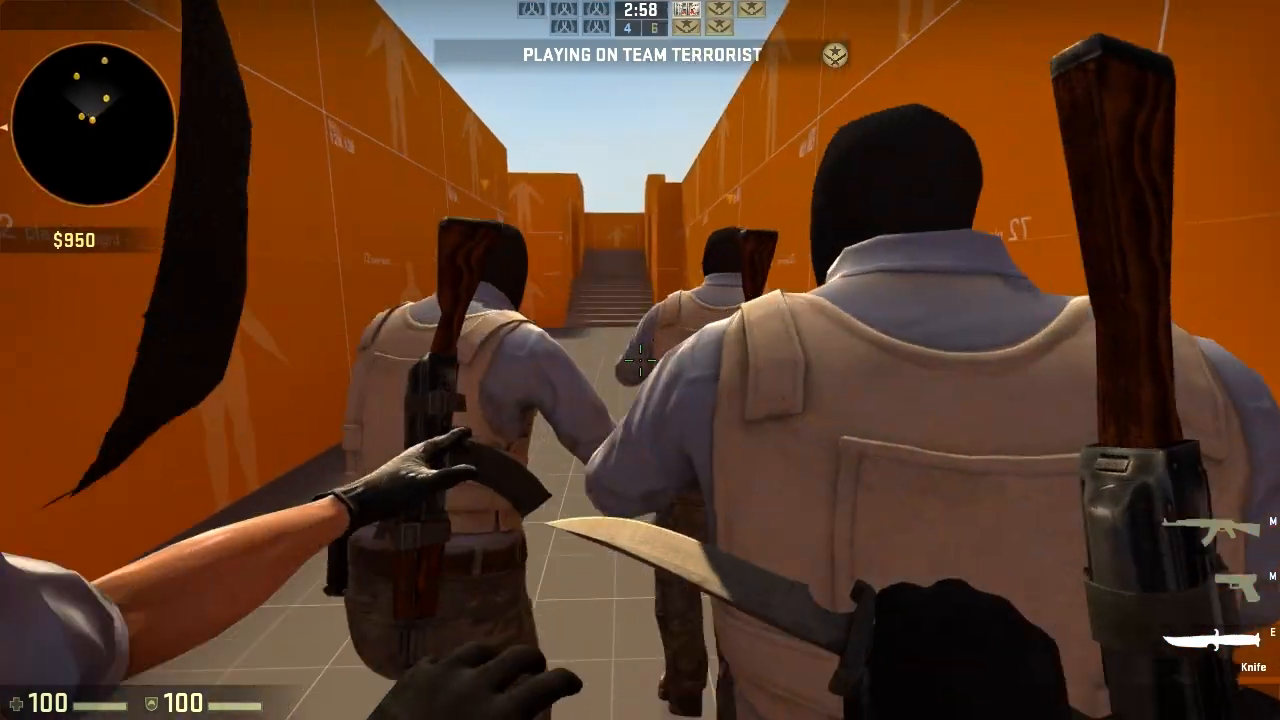
{"action": "key", "text": "w"}
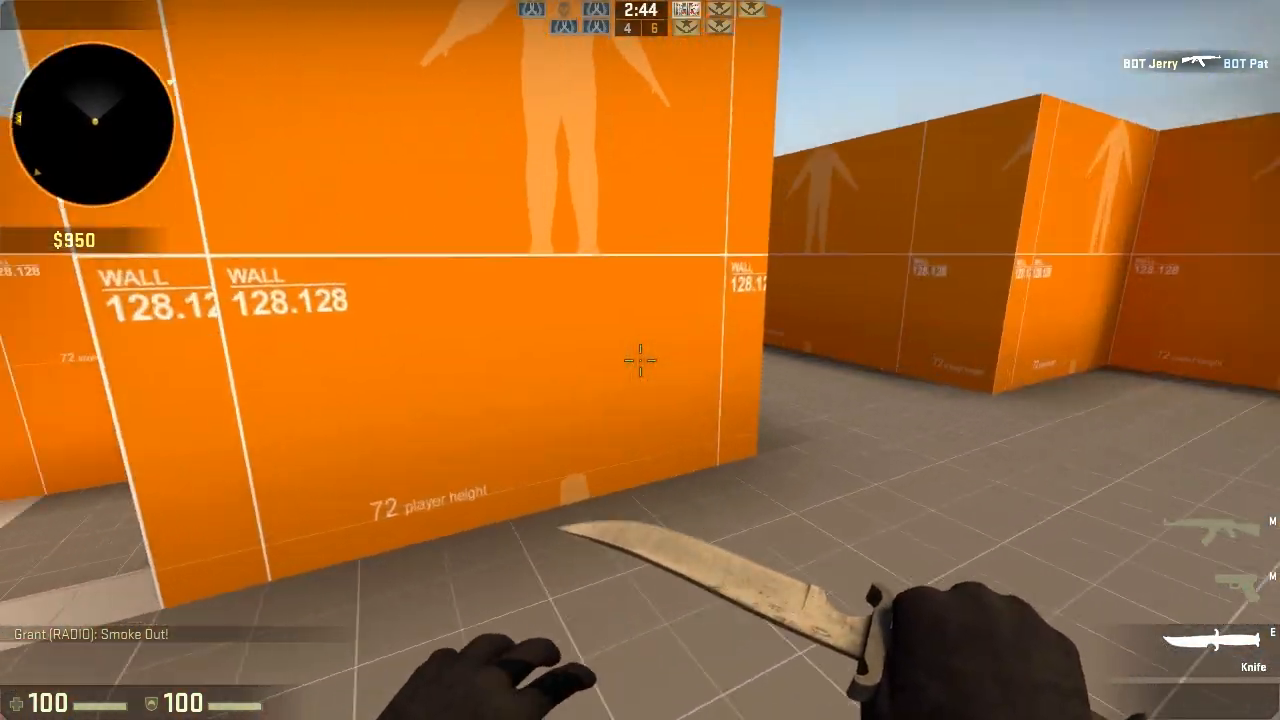
{"action": "key", "text": "1"}
{"action": "left_click", "coordinate": [640, 360]}
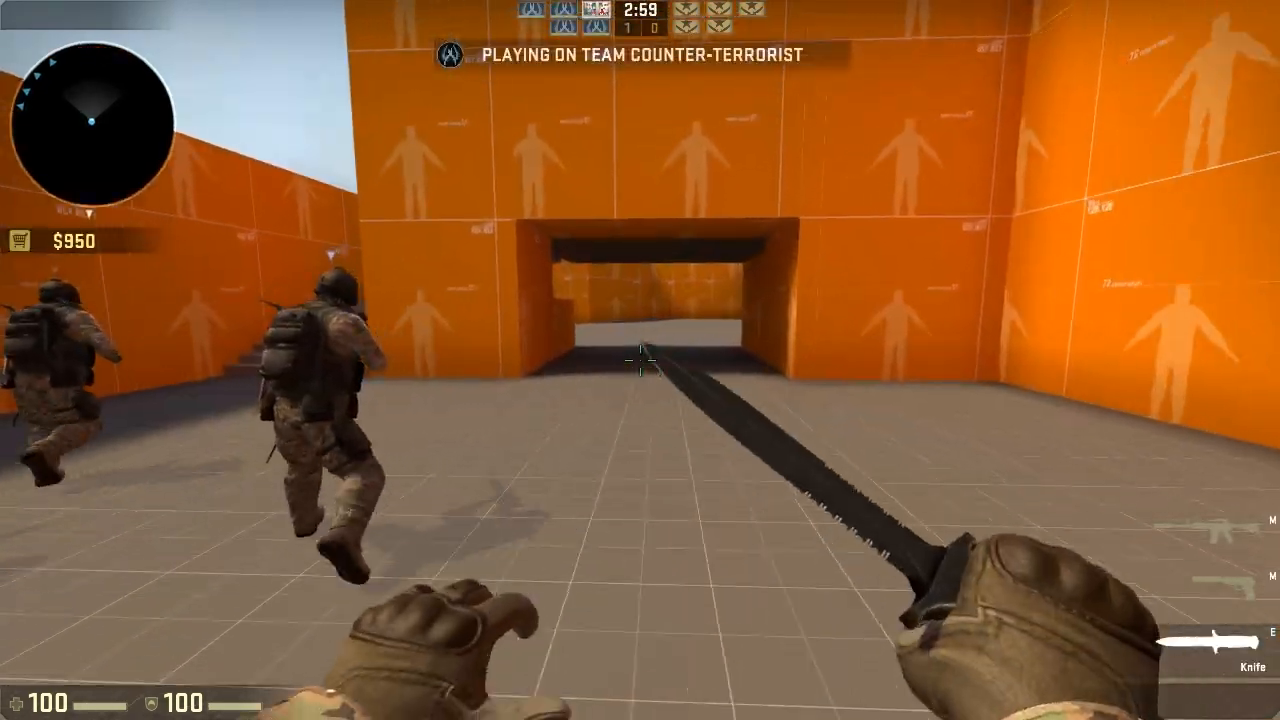
Playtest a counter-terrorist round, moving from spawn to the upper area and firing the M4A1-S at the far wall opening.
{"action": "key", "text": "w"}
{"action": "key", "text": "w"}
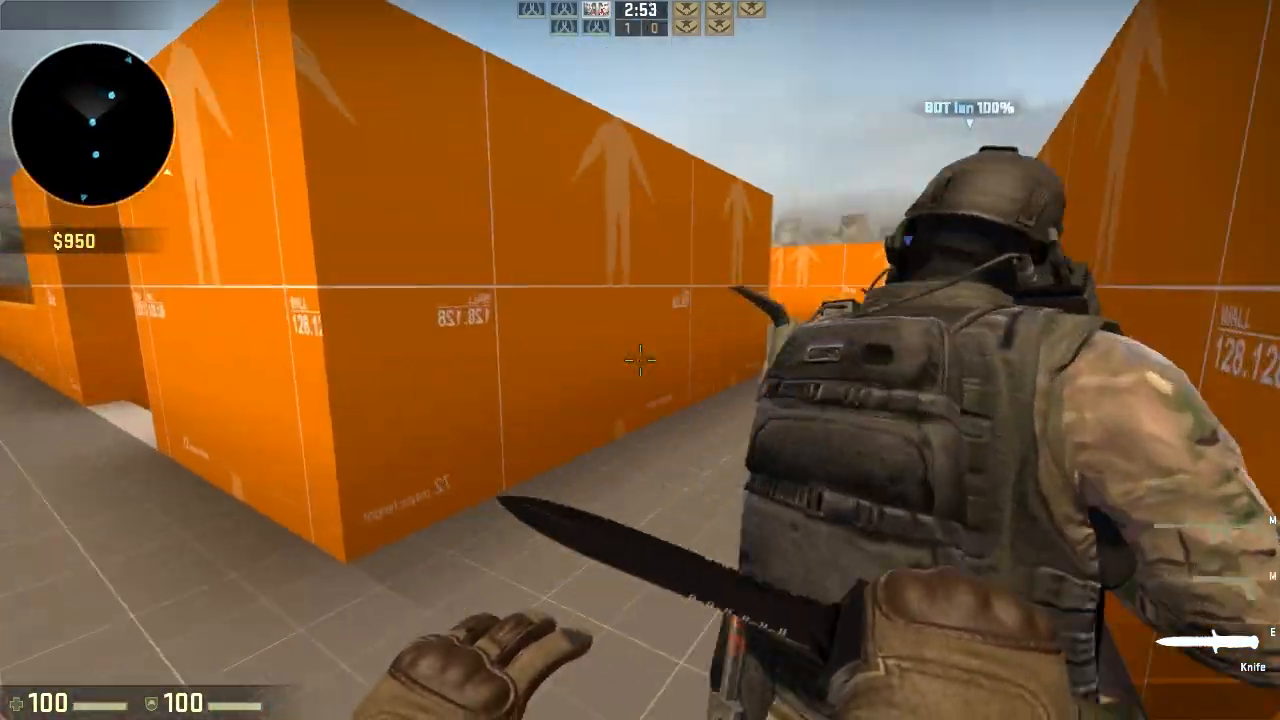
{"action": "key", "text": "1"}
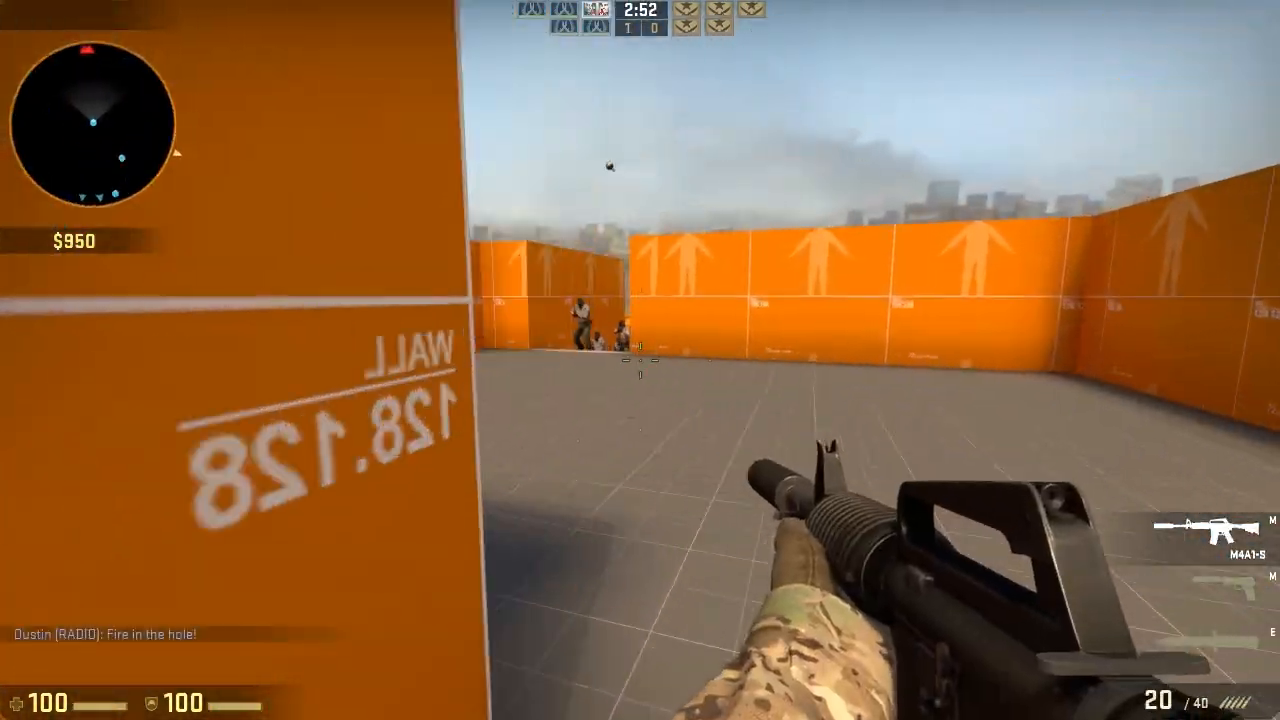
{"action": "left_click", "coordinate": [640, 360]}
{"action": "left_click", "coordinate": [640, 360]}
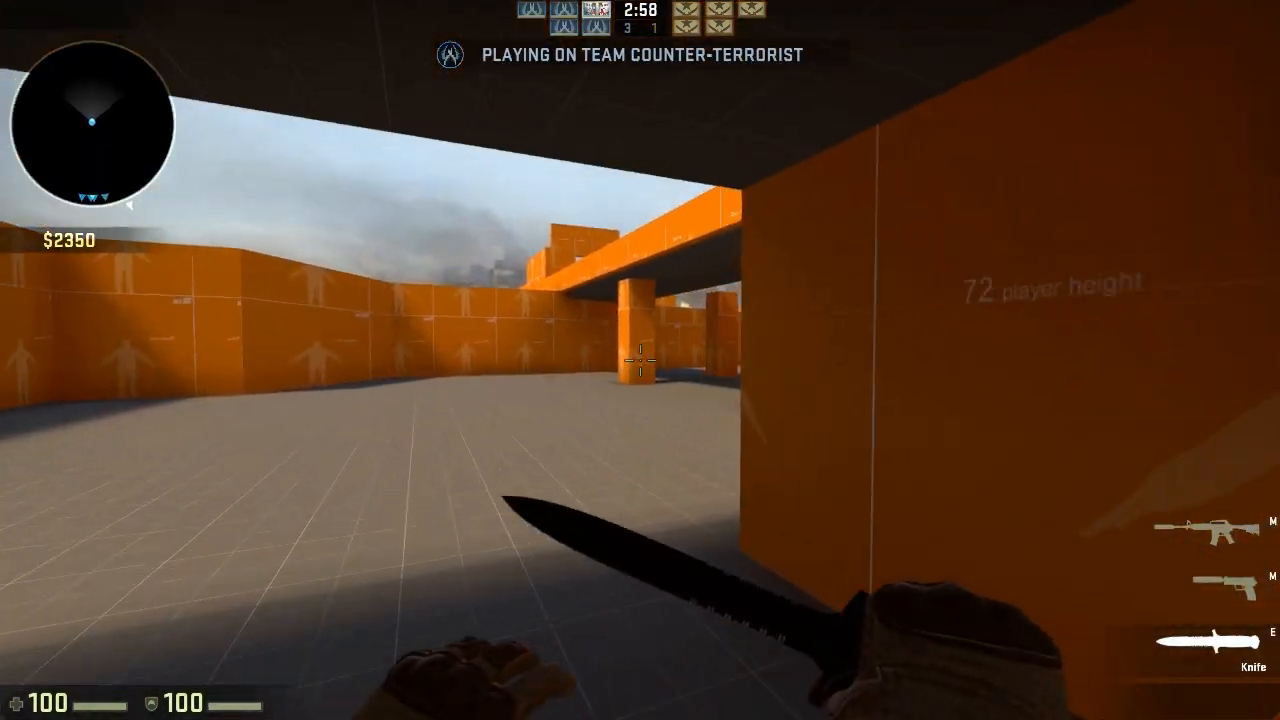
Playtest the lower route under the walkway as a counter-terrorist, fighting around the pillars and open stairs with the M4A1-S.
{"action": "key", "text": "a"}
{"action": "key", "text": "w"}
{"action": "key", "text": "1"}
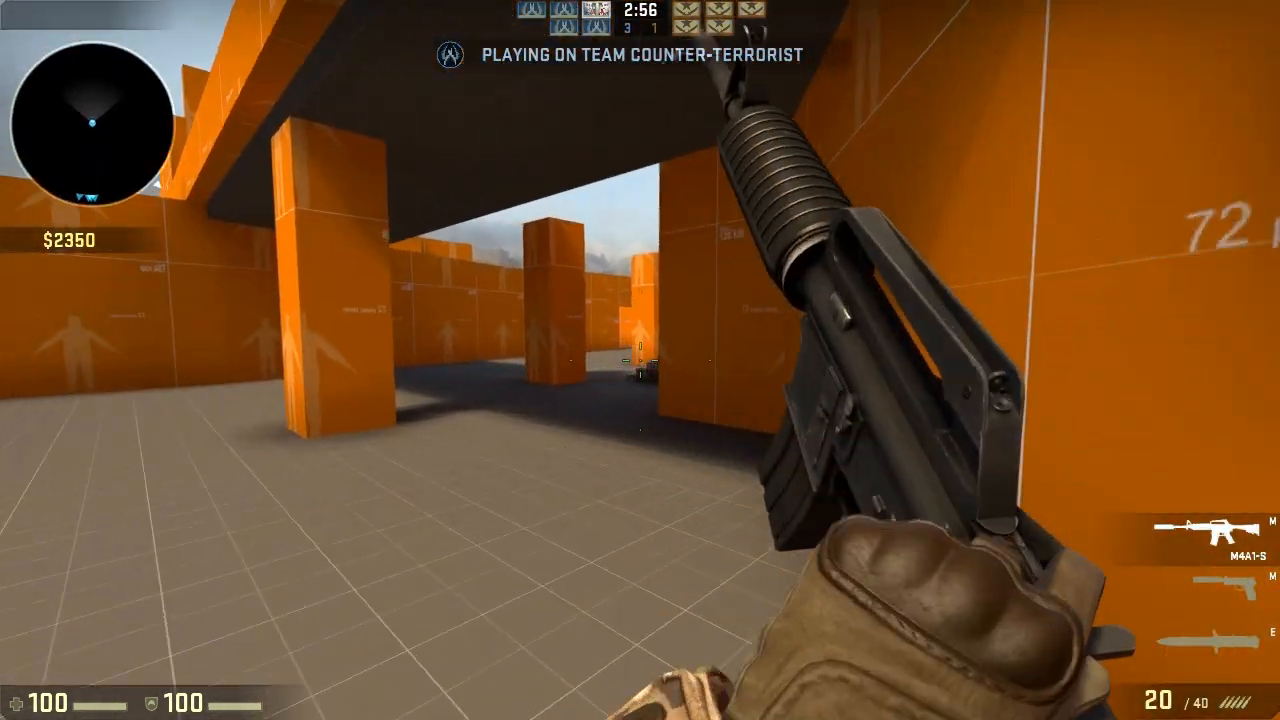
{"action": "key", "text": "w"}
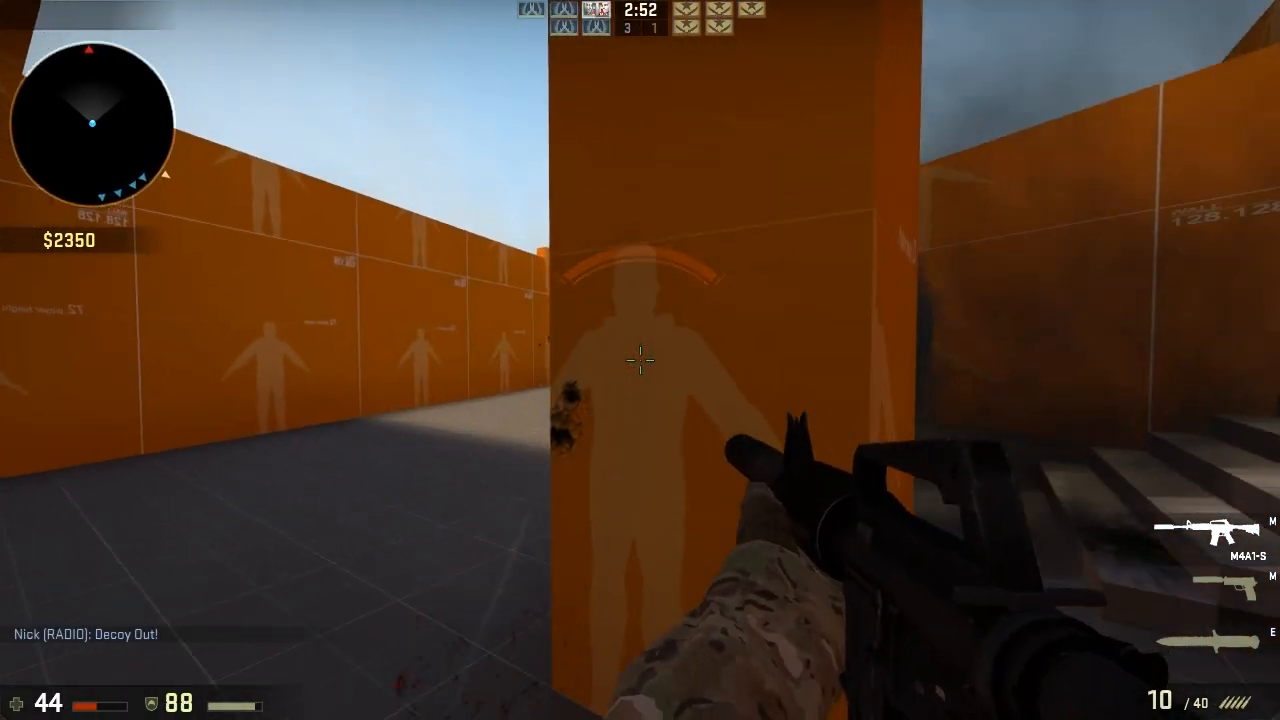
{"action": "key", "text": "d"}
{"action": "key", "text": "w"}
{"action": "left_click", "coordinate": [640, 360]}
{"action": "left_click", "coordinate": [640, 360]}
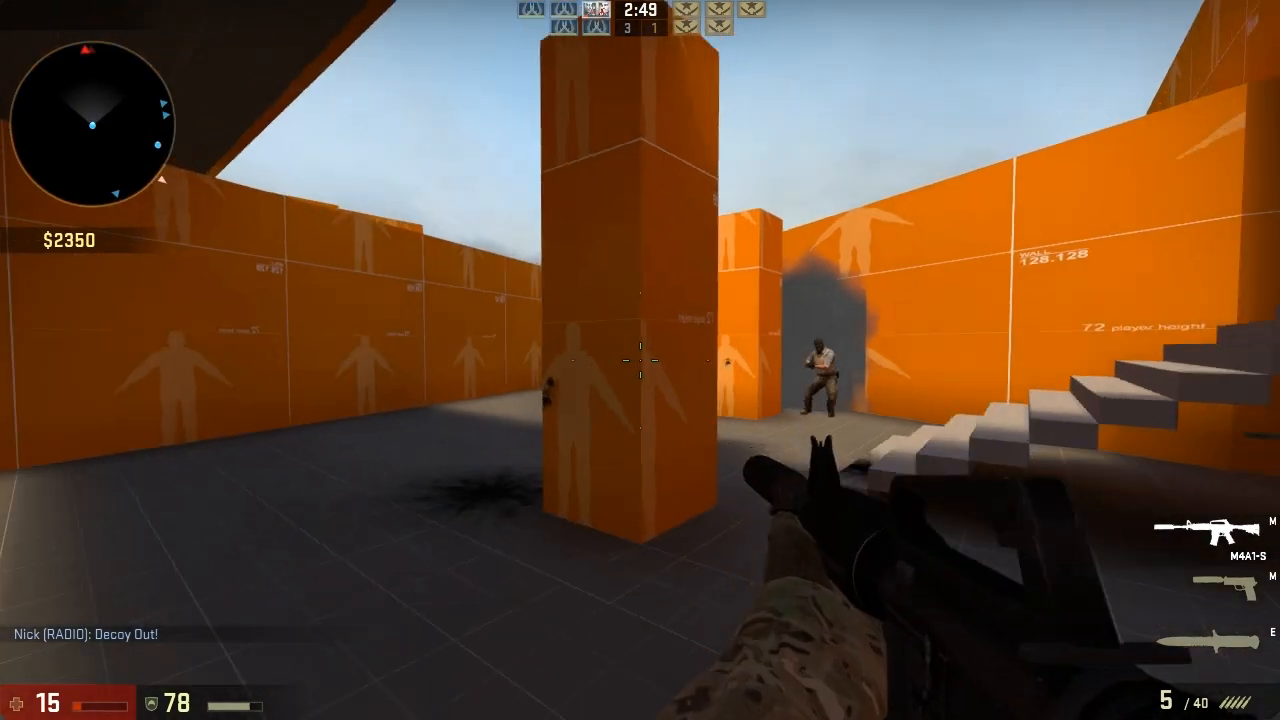
{"action": "left_click", "coordinate": [640, 360]}
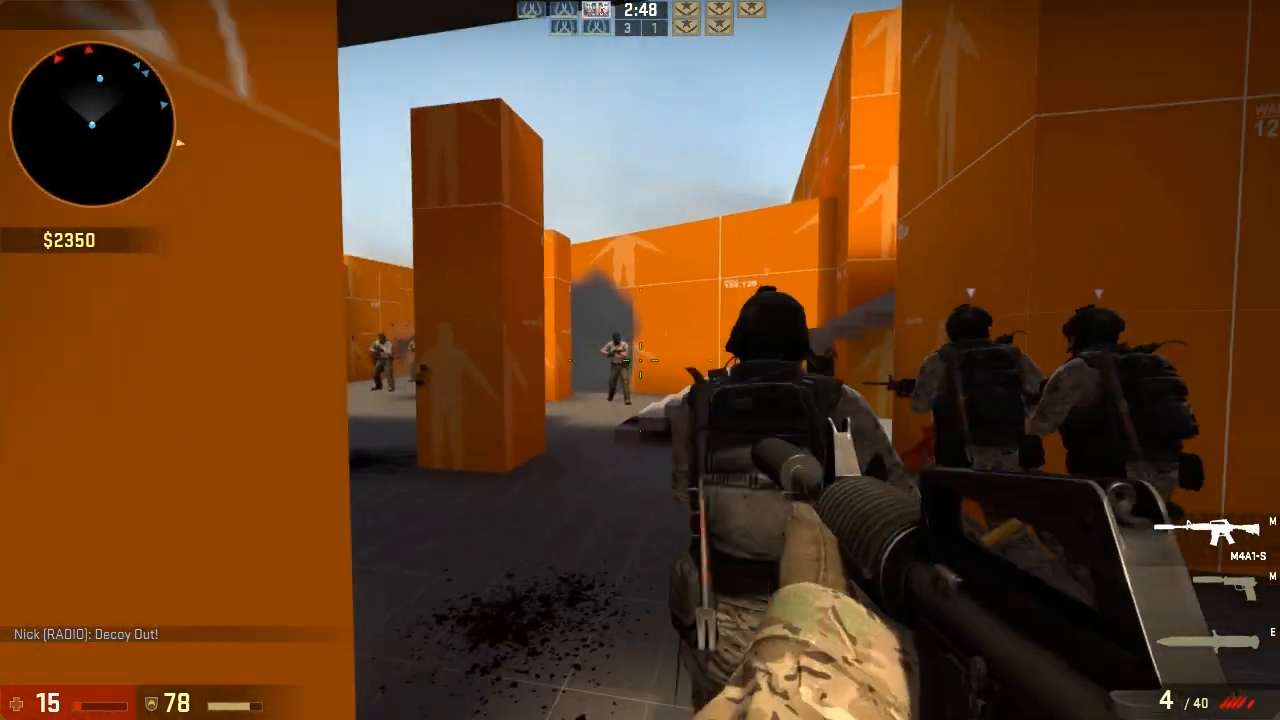
{"action": "left_click", "coordinate": [640, 360]}
{"action": "left_click", "coordinate": [640, 360]}
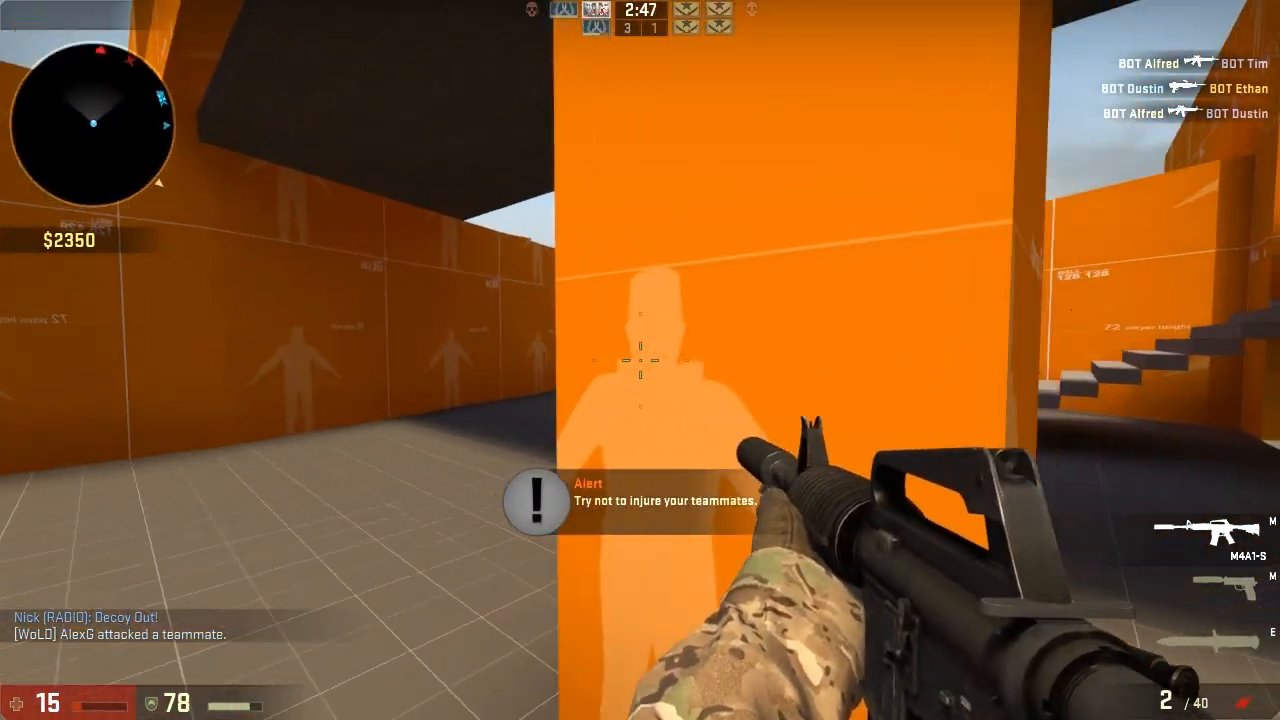
{"action": "left_click", "coordinate": [640, 360]}
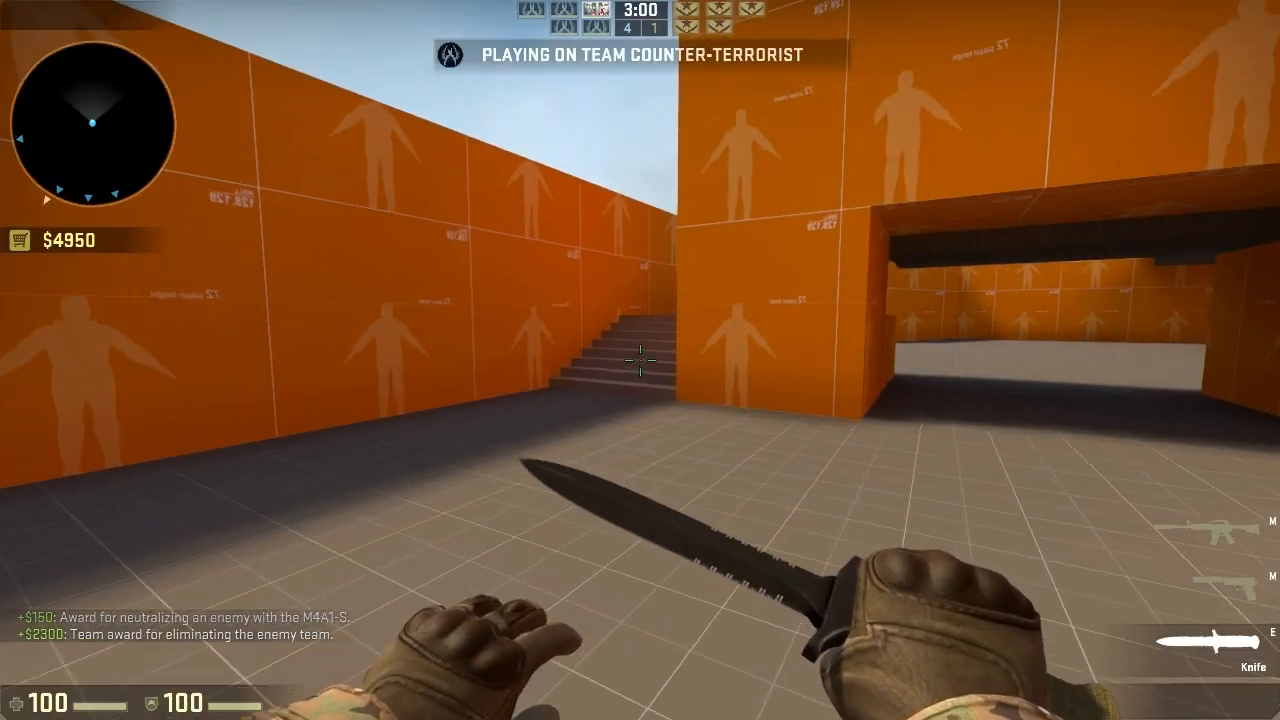
Playtest the stairs beside the counter-terrorist spawn up to the upper level, shoot the arriving enemies and reload.
{"action": "key", "text": "w"}
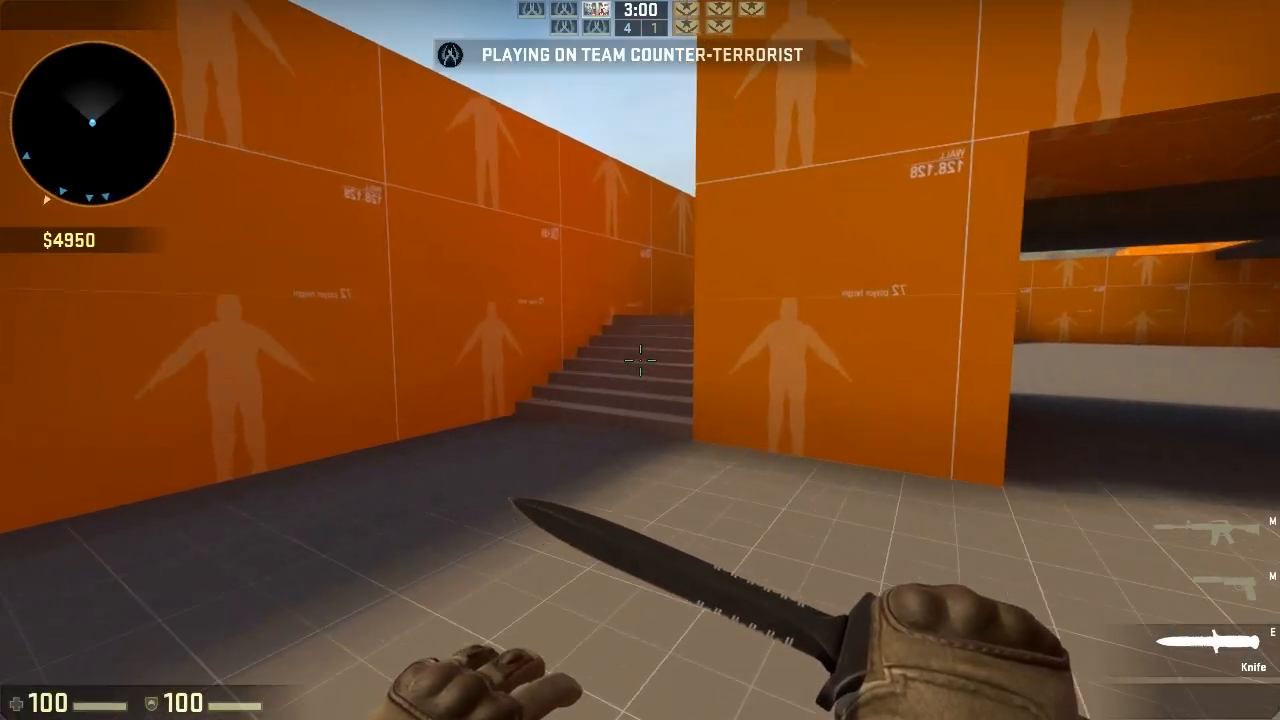
{"action": "key", "text": "w"}
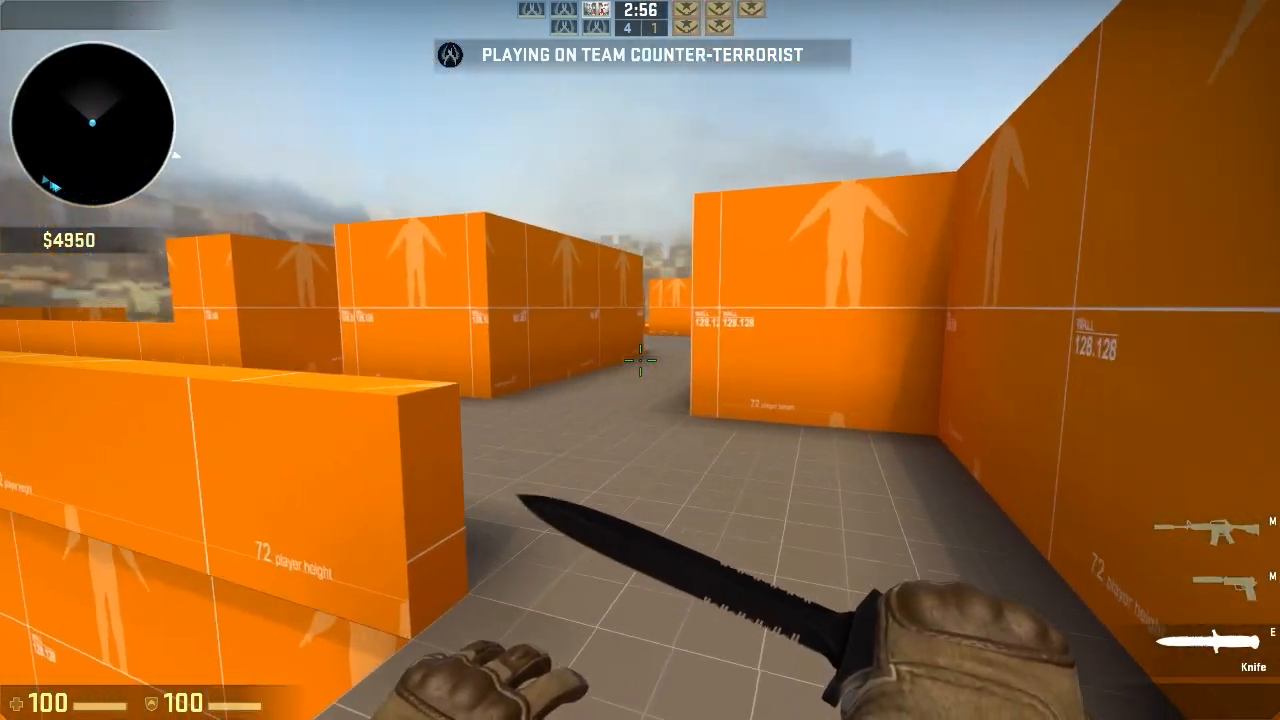
{"action": "key", "text": "1"}
{"action": "key", "text": "w"}
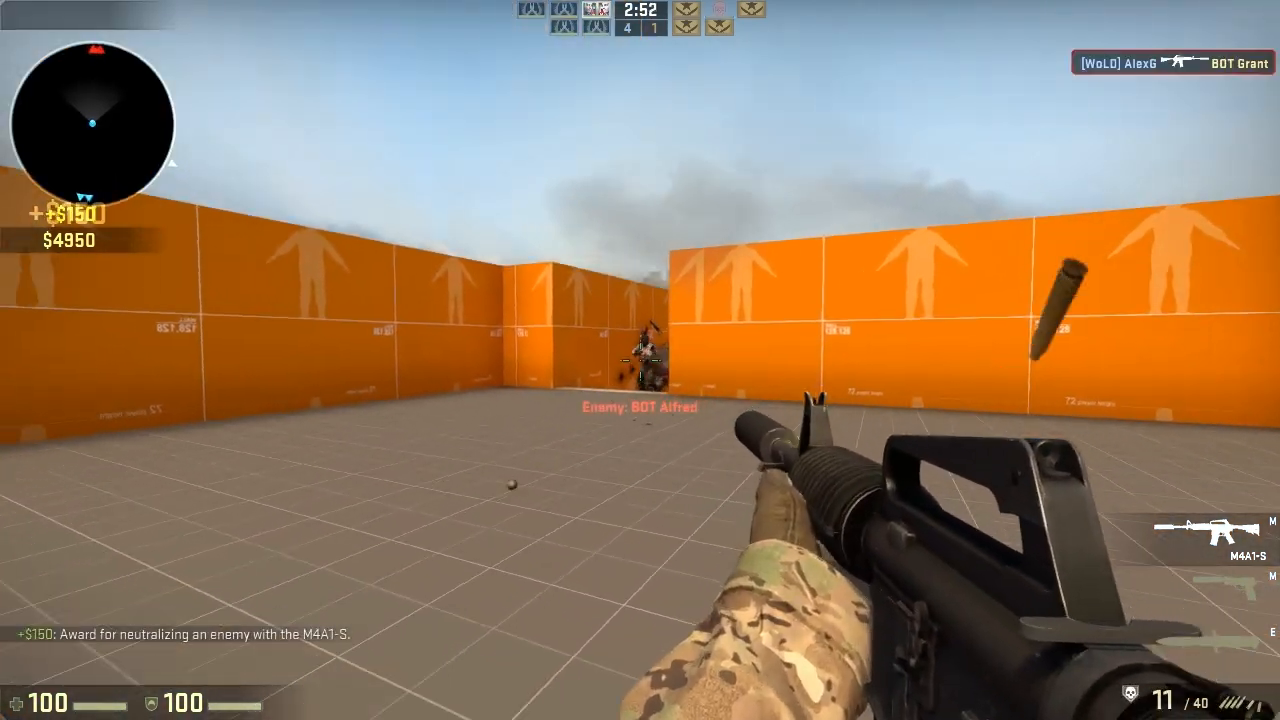
{"action": "left_click", "coordinate": [640, 360]}
{"action": "key", "text": "r"}
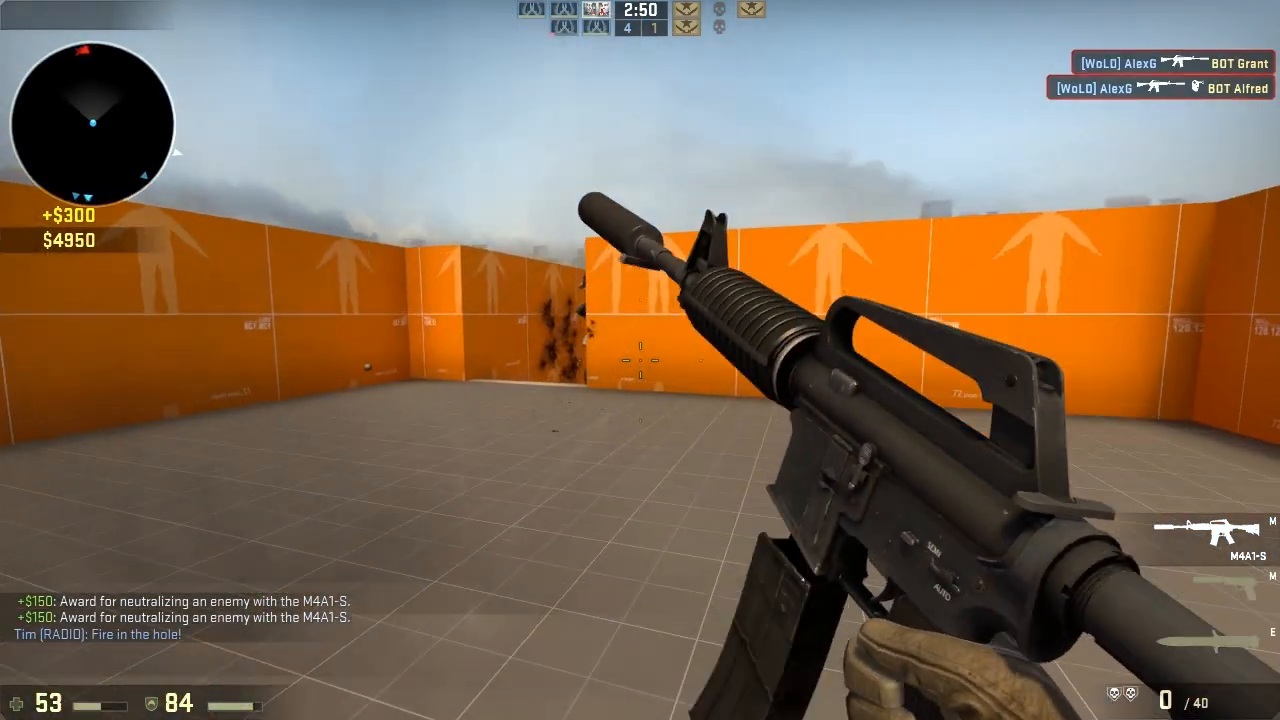
{"action": "key", "text": "w"}
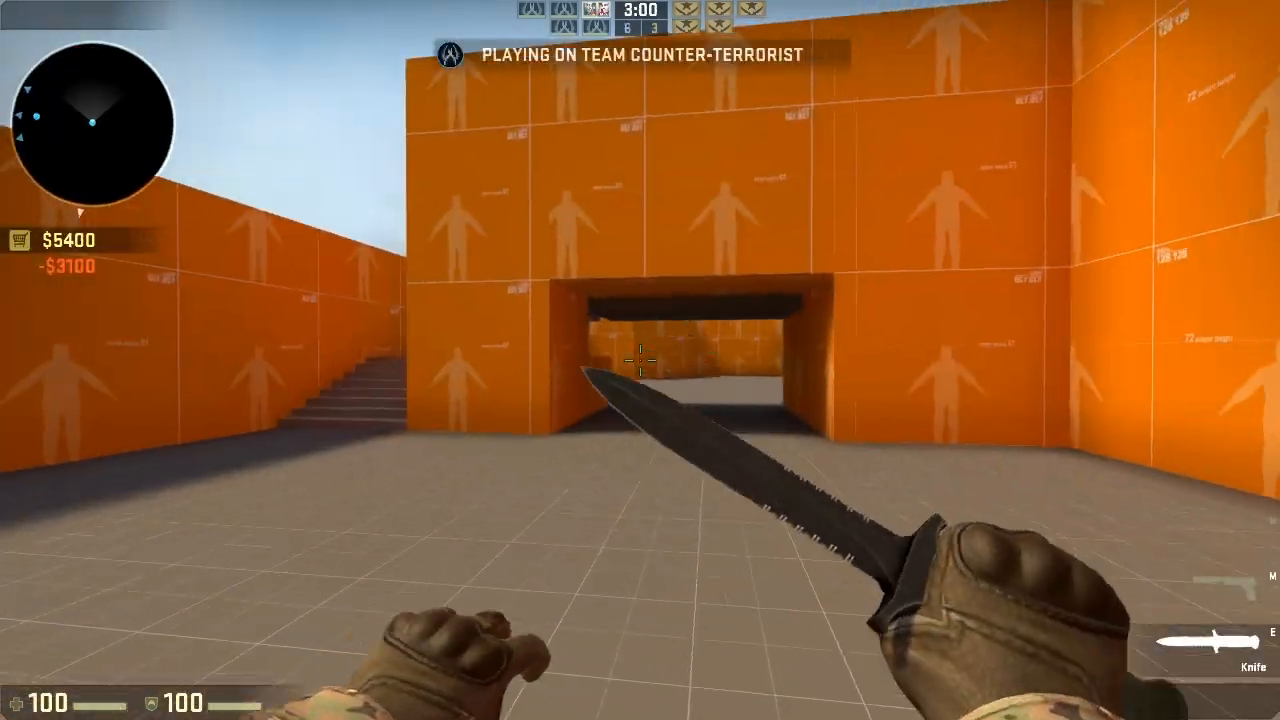
Play another counter-terrorist round through the walled corridor and doorway, shooting enemies beneath the walkway with the M4A1-S.
{"action": "key", "text": "w"}
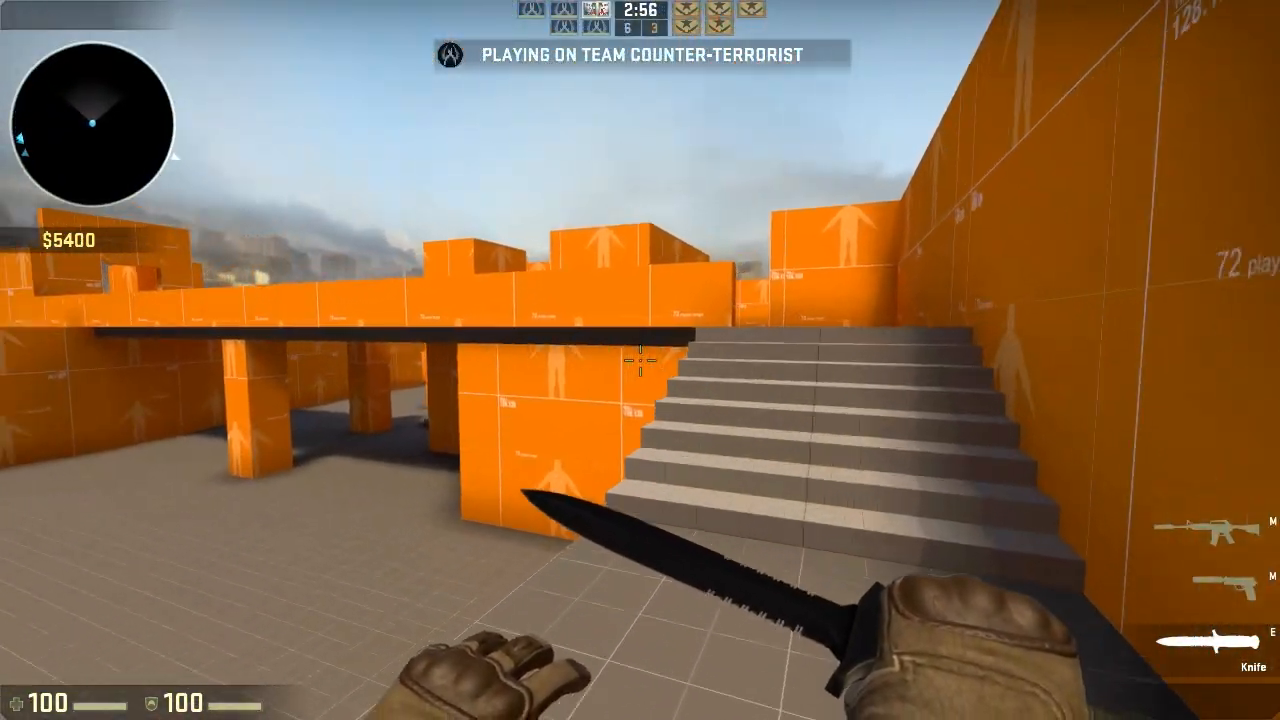
{"action": "key", "text": "w"}
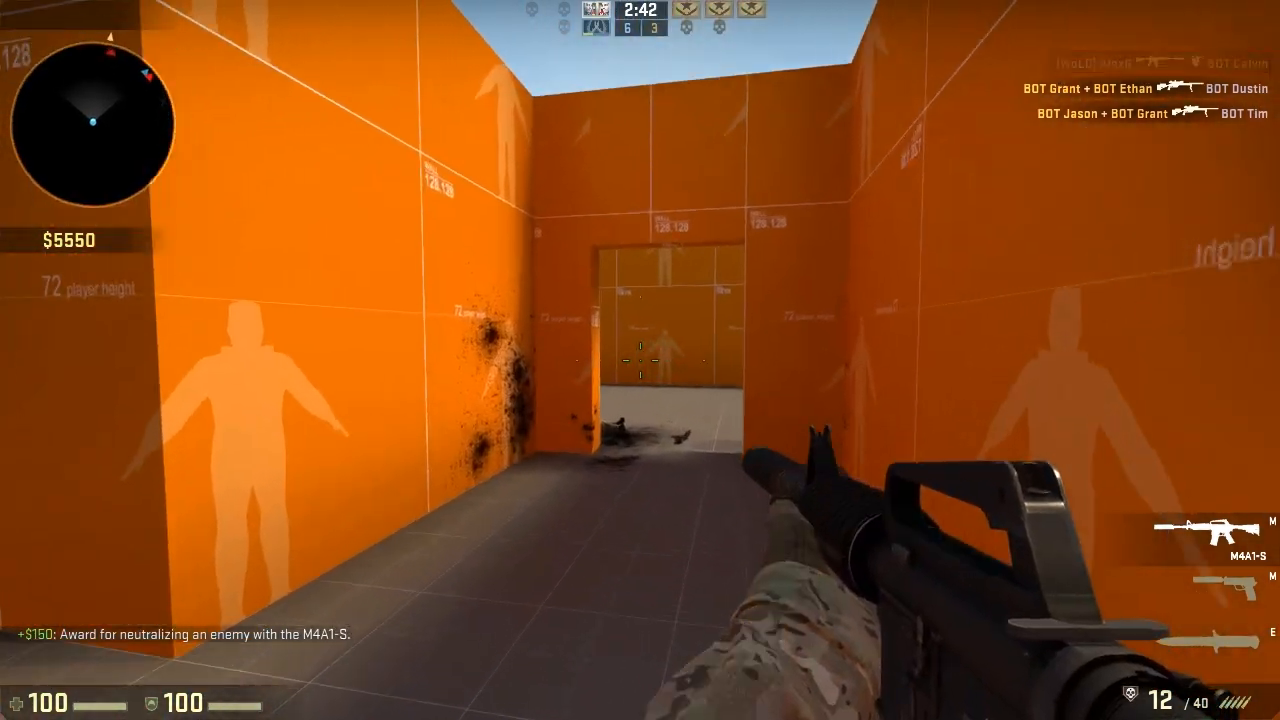
{"action": "key", "text": "w"}
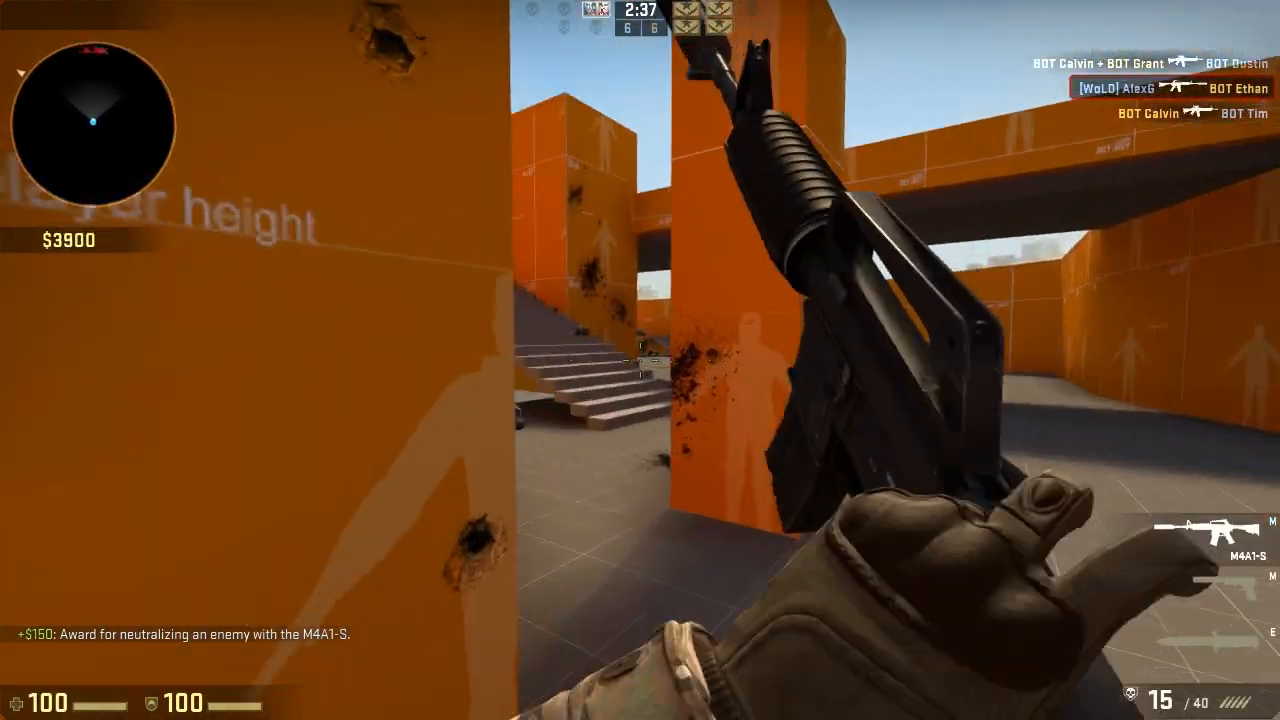
{"action": "key", "text": "w"}
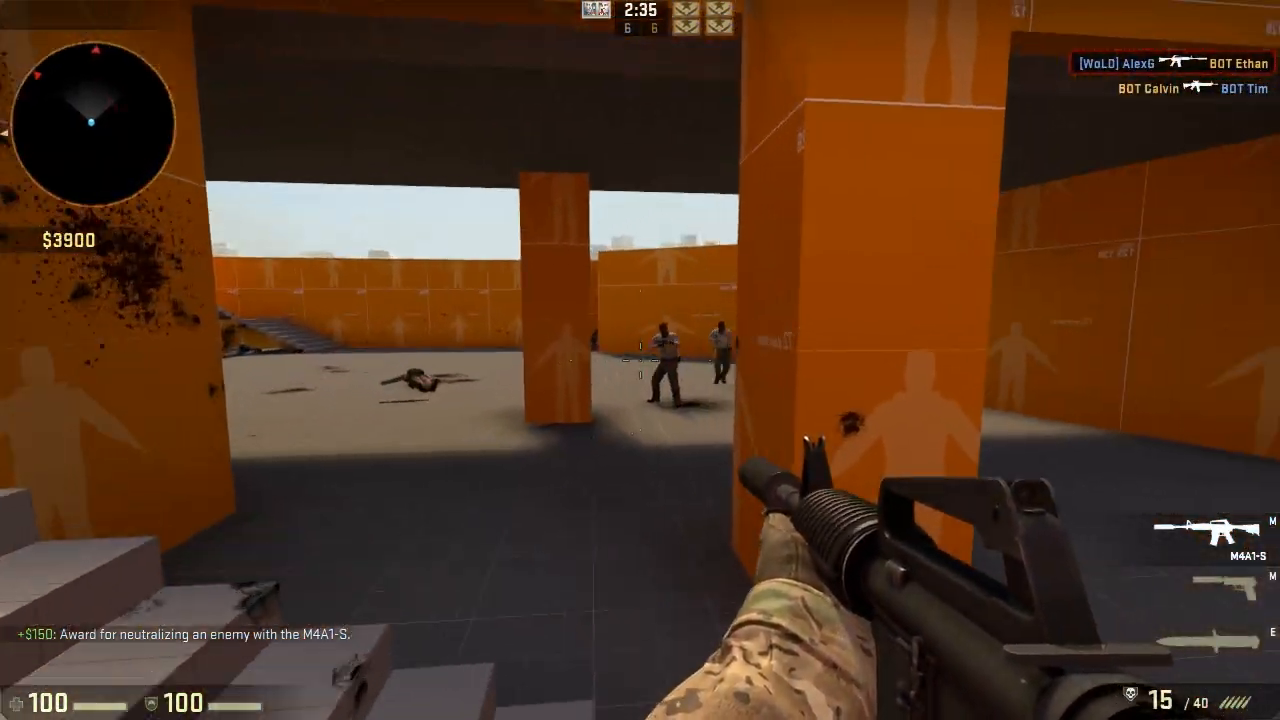
{"action": "left_click", "coordinate": [640, 360]}
{"action": "left_click", "coordinate": [640, 360]}
{"action": "left_click", "coordinate": [640, 360]}
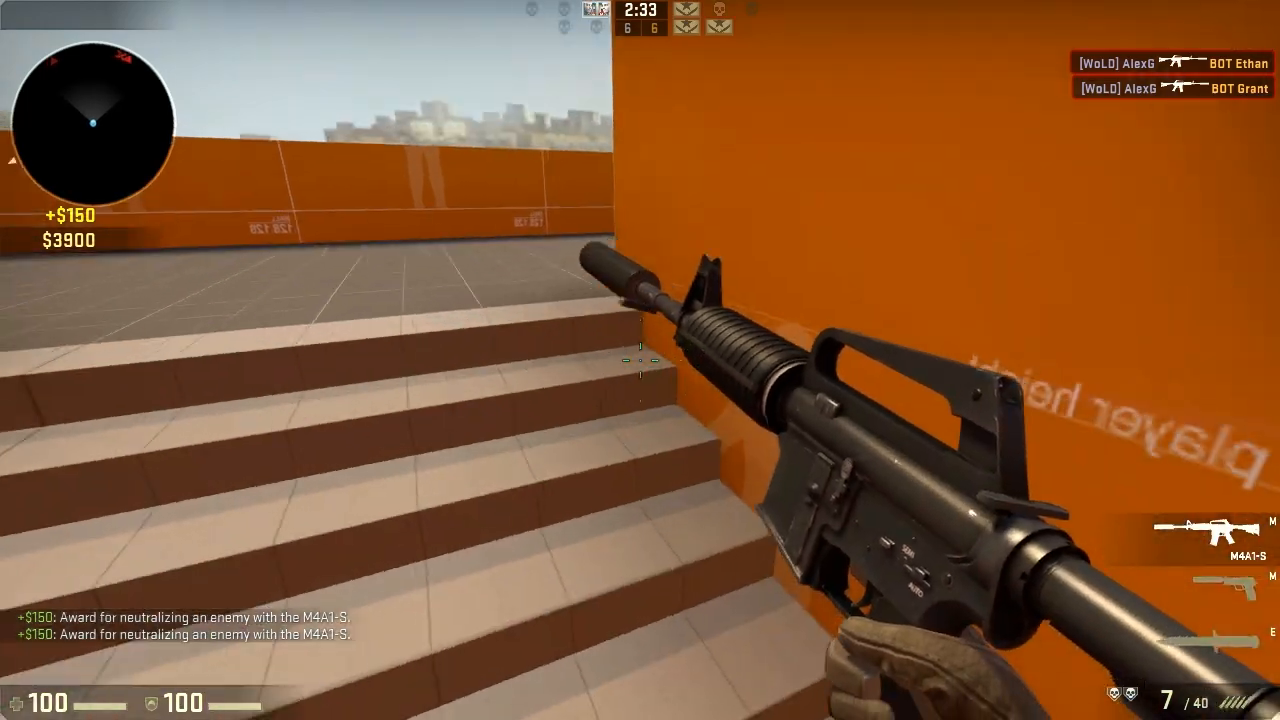
Climb the stairs to the upper level and test the sightline along the raised walkway by shooting at enemies.
{"action": "key", "text": "w"}
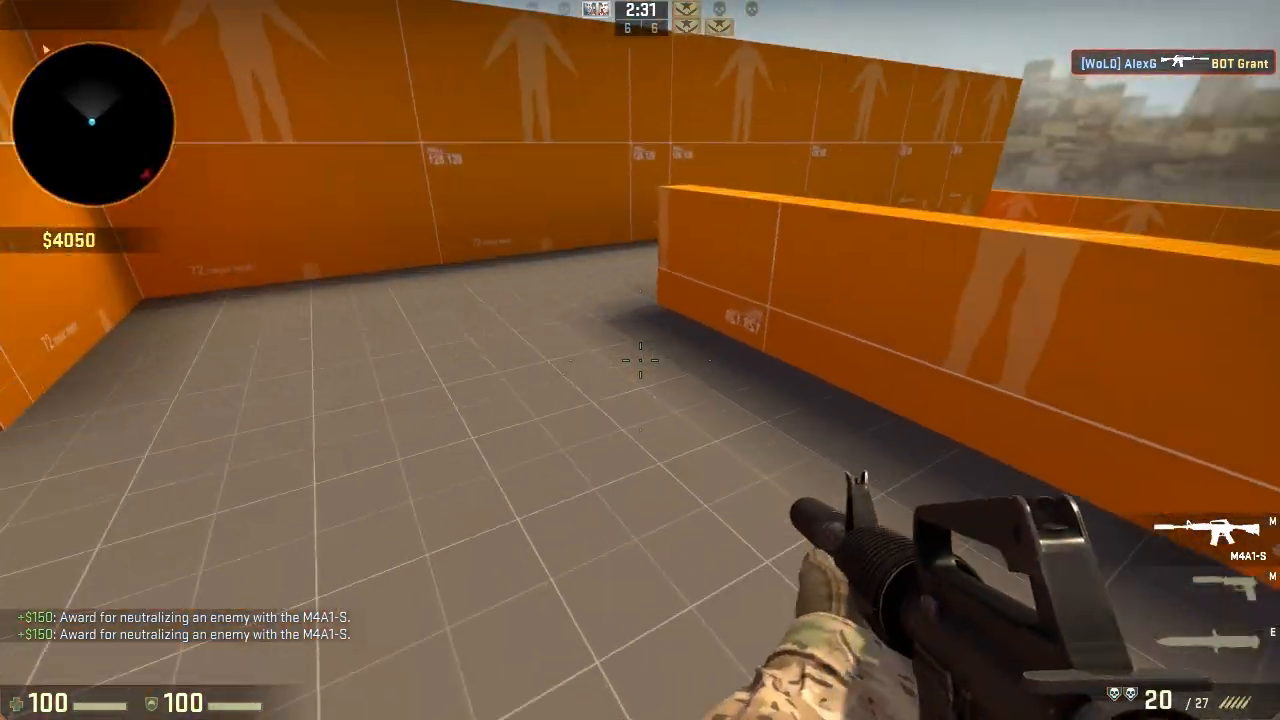
{"action": "key", "text": "w"}
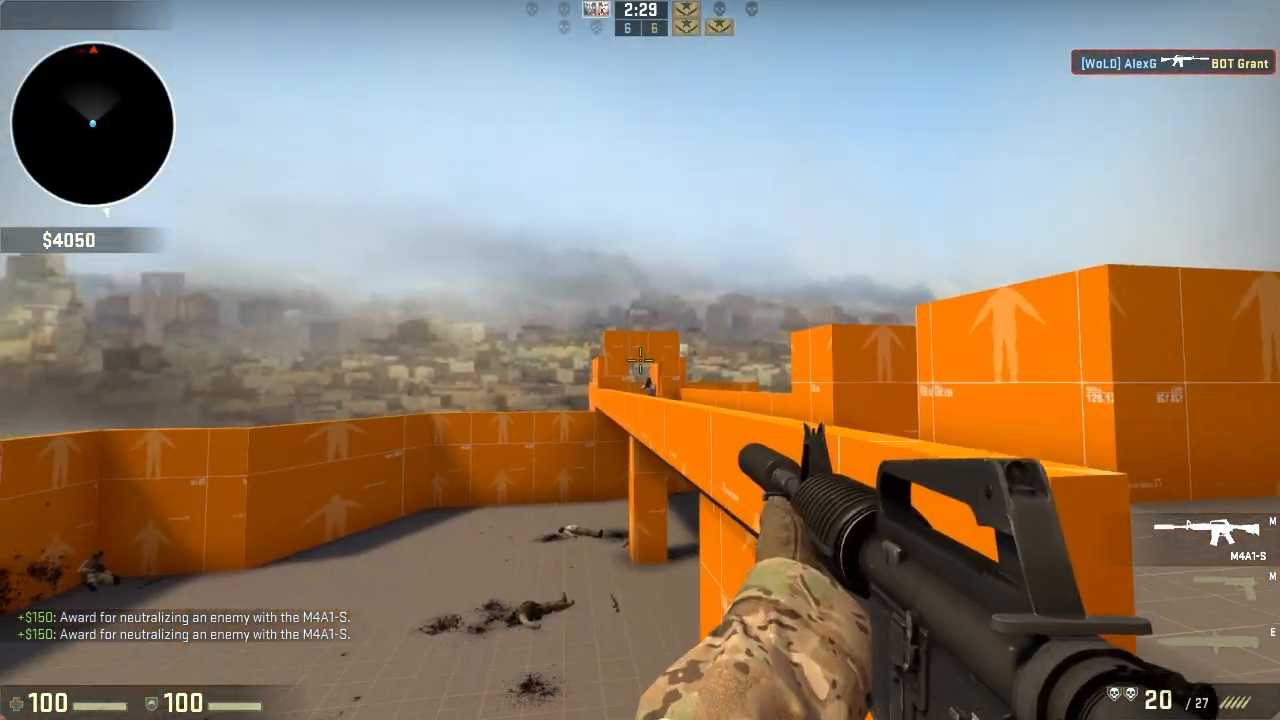
{"action": "key", "text": "w"}
{"action": "left_click", "coordinate": [640, 360]}
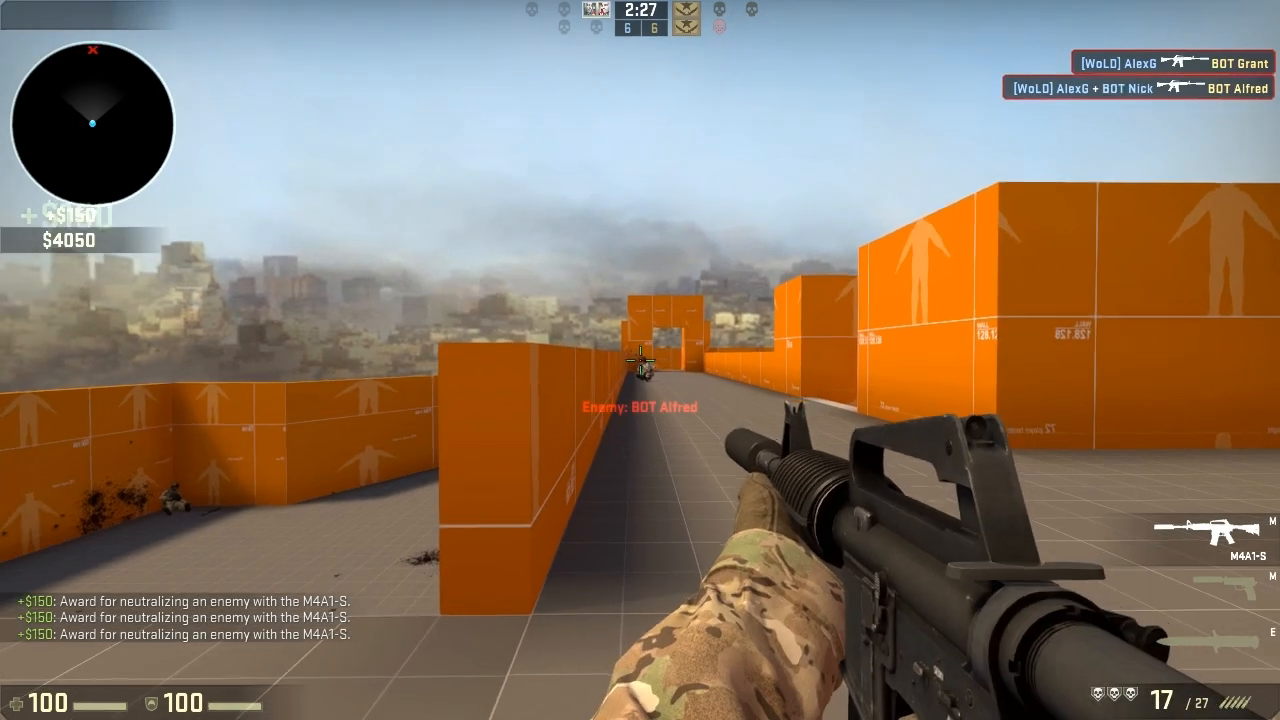
{"action": "key", "text": "w"}
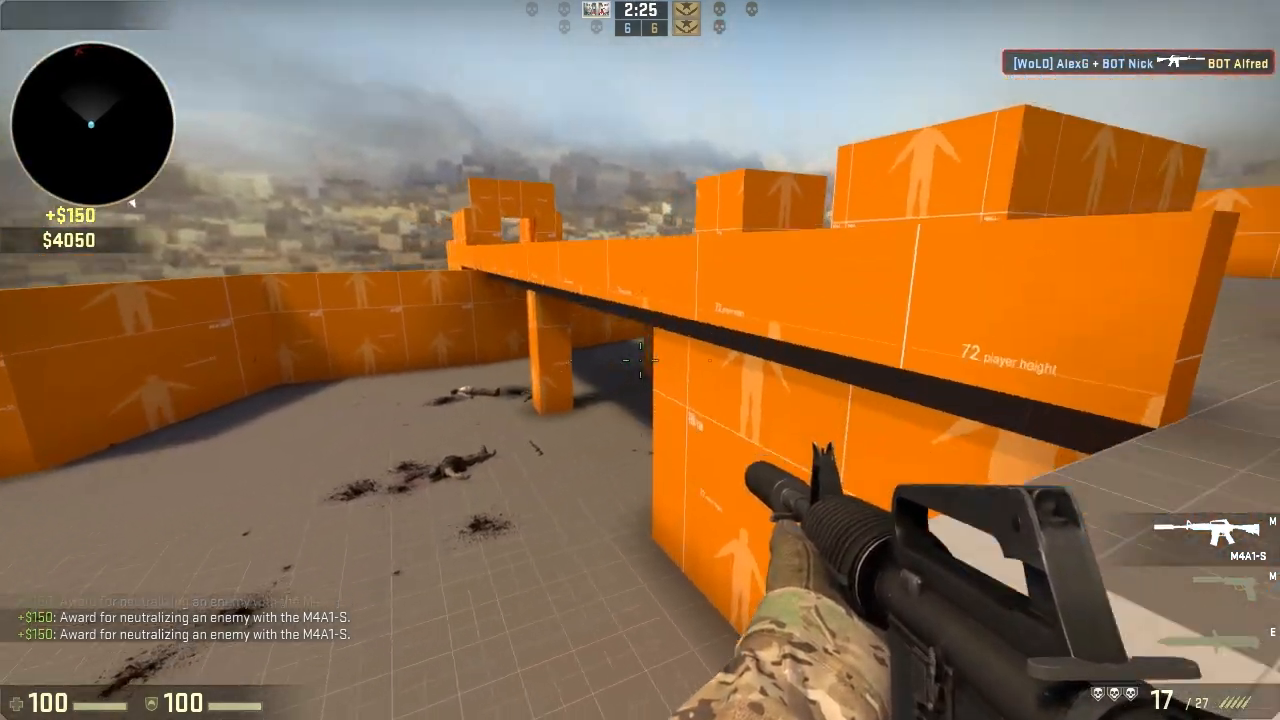
{"action": "left_click", "coordinate": [640, 360]}
{"action": "left_click", "coordinate": [640, 360]}
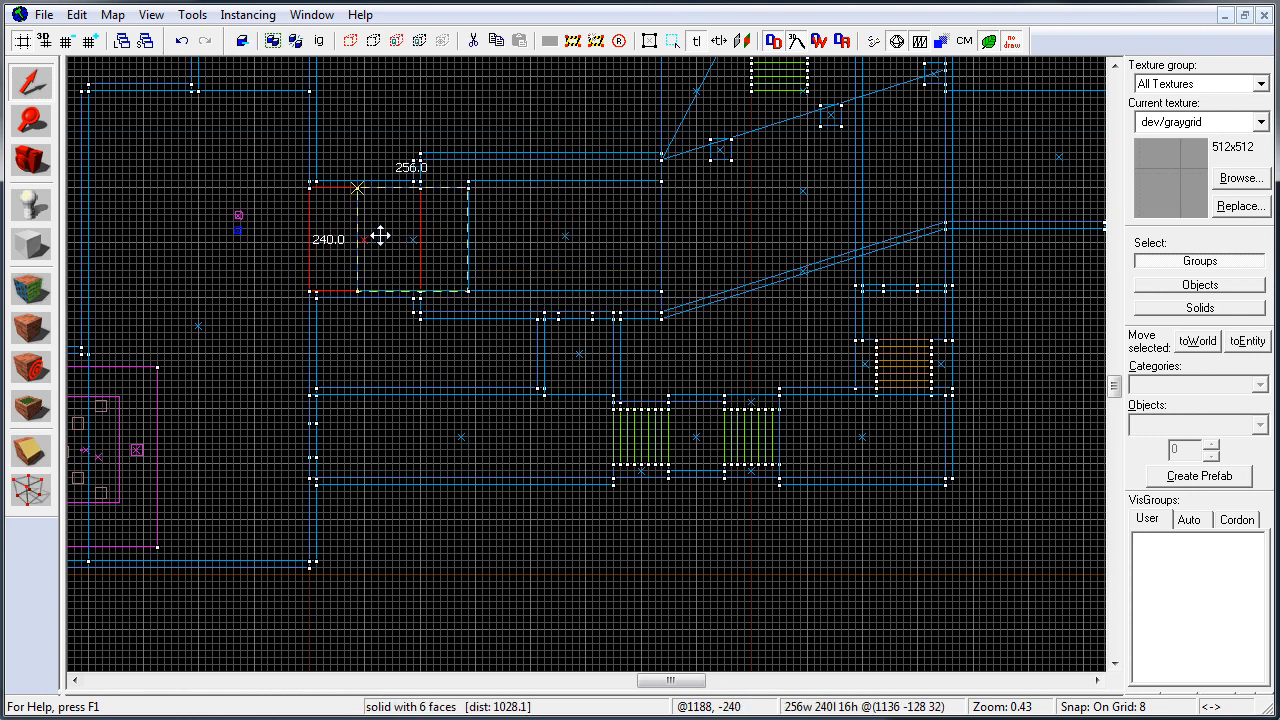
Switch to Hammer, move the corridor's long wall onto the main floor's edge, and shift the short corner and side walls against the alcove floor.
{"action": "left_click", "coordinate": [459, 436]}
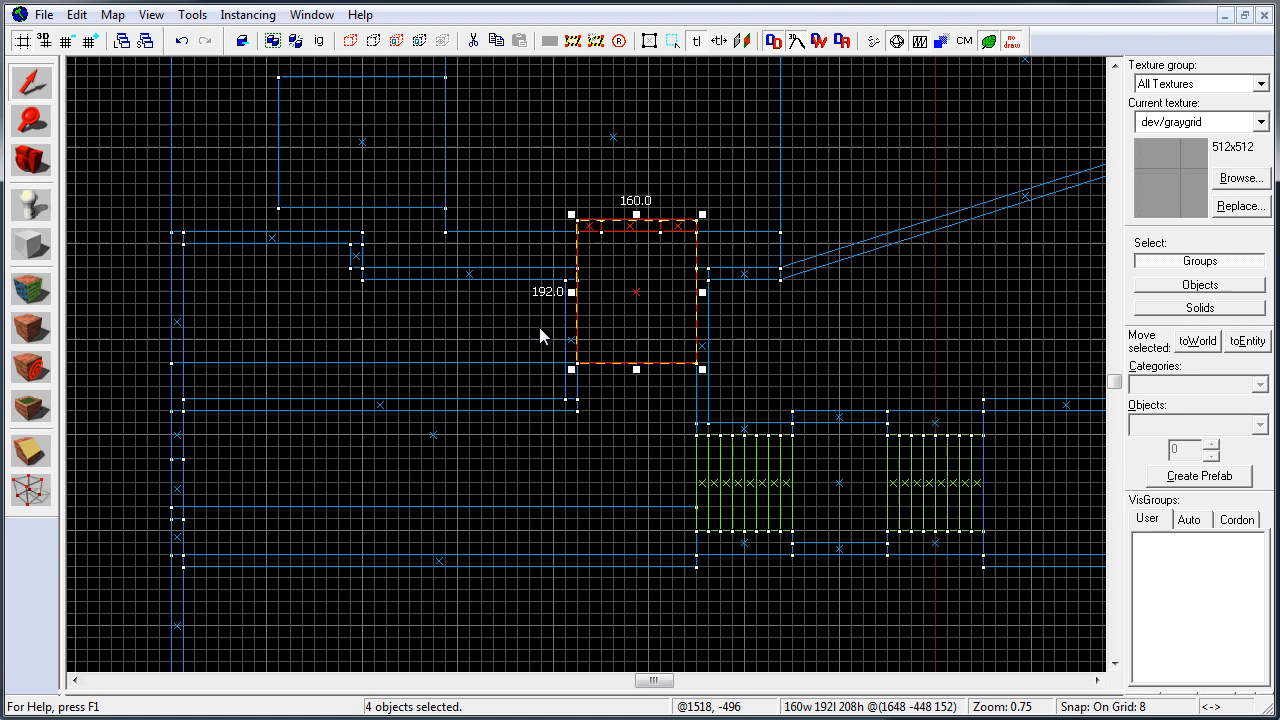
{"action": "left_click", "coordinate": [491, 285]}
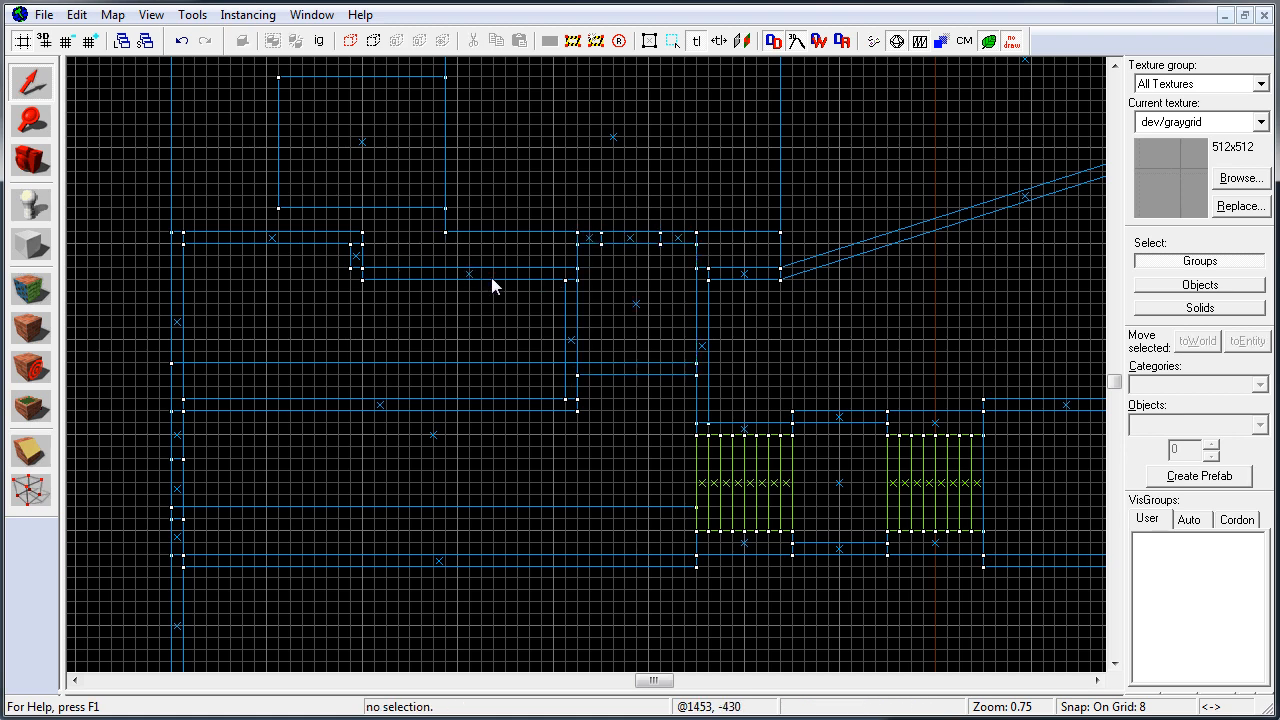
{"action": "left_click", "coordinate": [491, 279]}
{"action": "left_click_drag", "start_coordinate": [491, 274], "coordinate": [491, 238]}
{"action": "left_click_drag", "start_coordinate": [356, 238], "coordinate": [439, 238]}
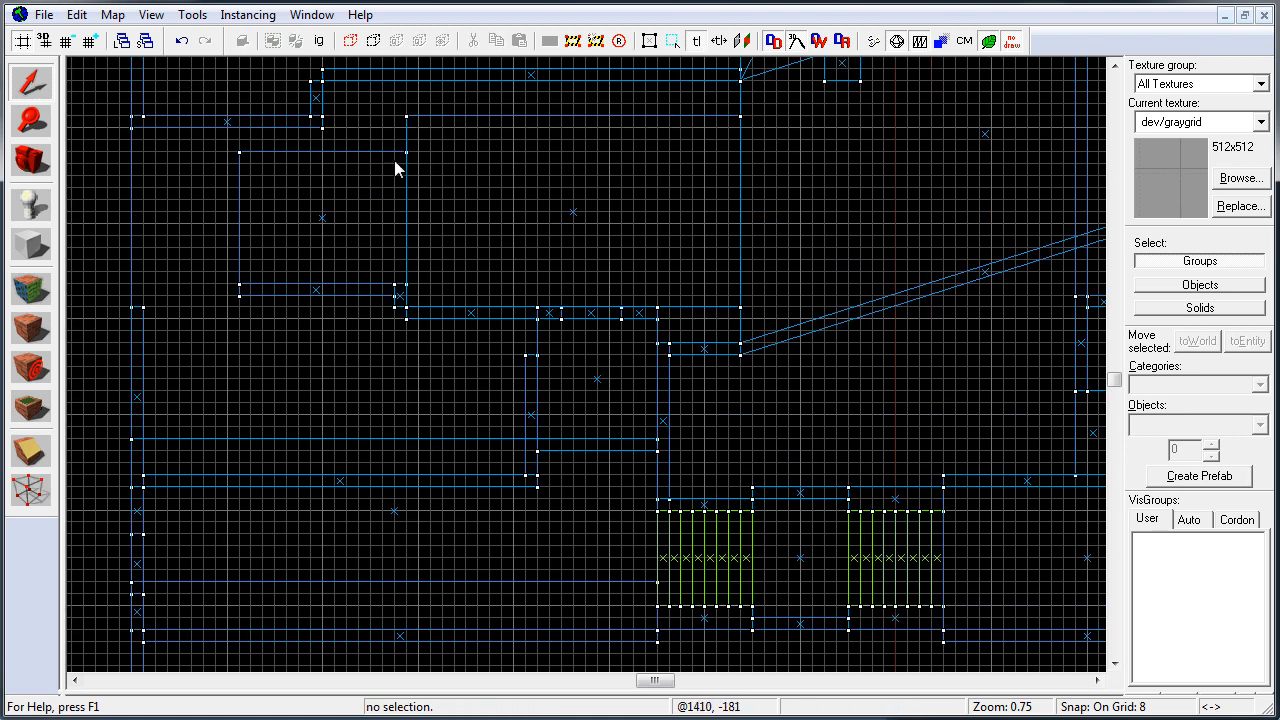
Fit the 224 by 176 alcove floor to the adjoining room and enclose its two long sides with walls.
{"action": "left_click", "coordinate": [323, 212]}
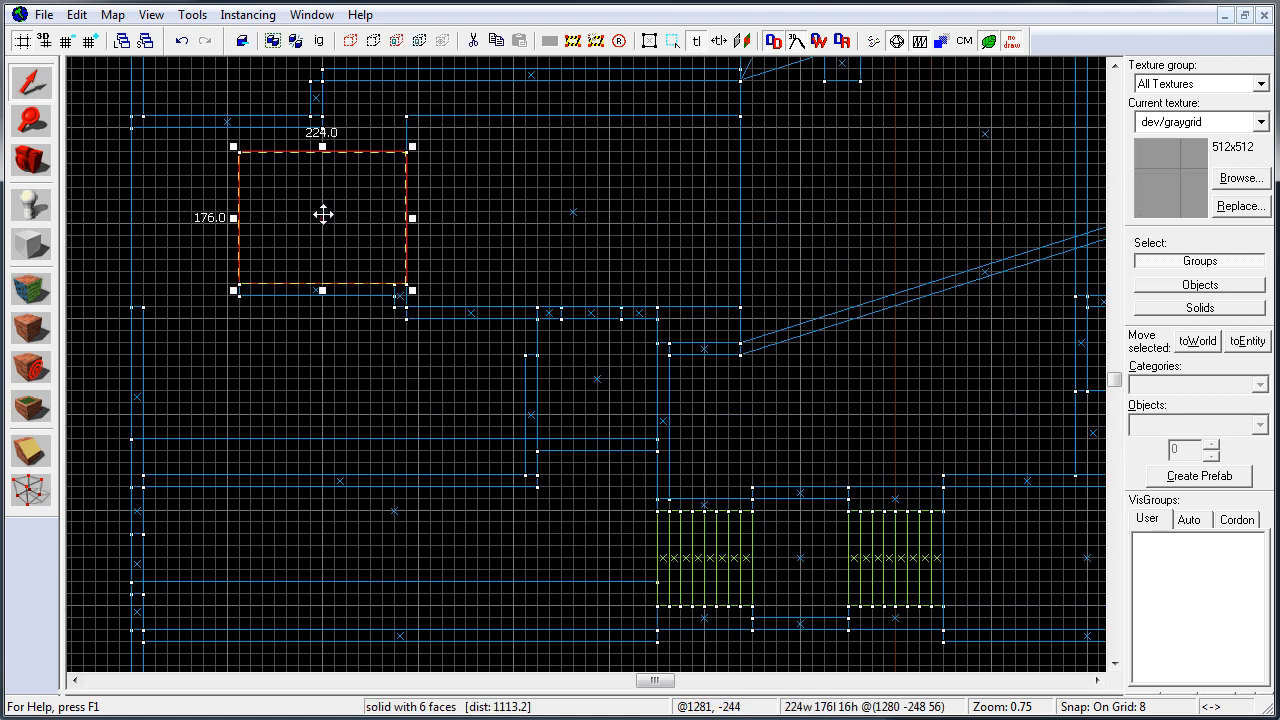
{"action": "left_click", "coordinate": [403, 214]}
{"action": "left_click", "coordinate": [325, 280]}
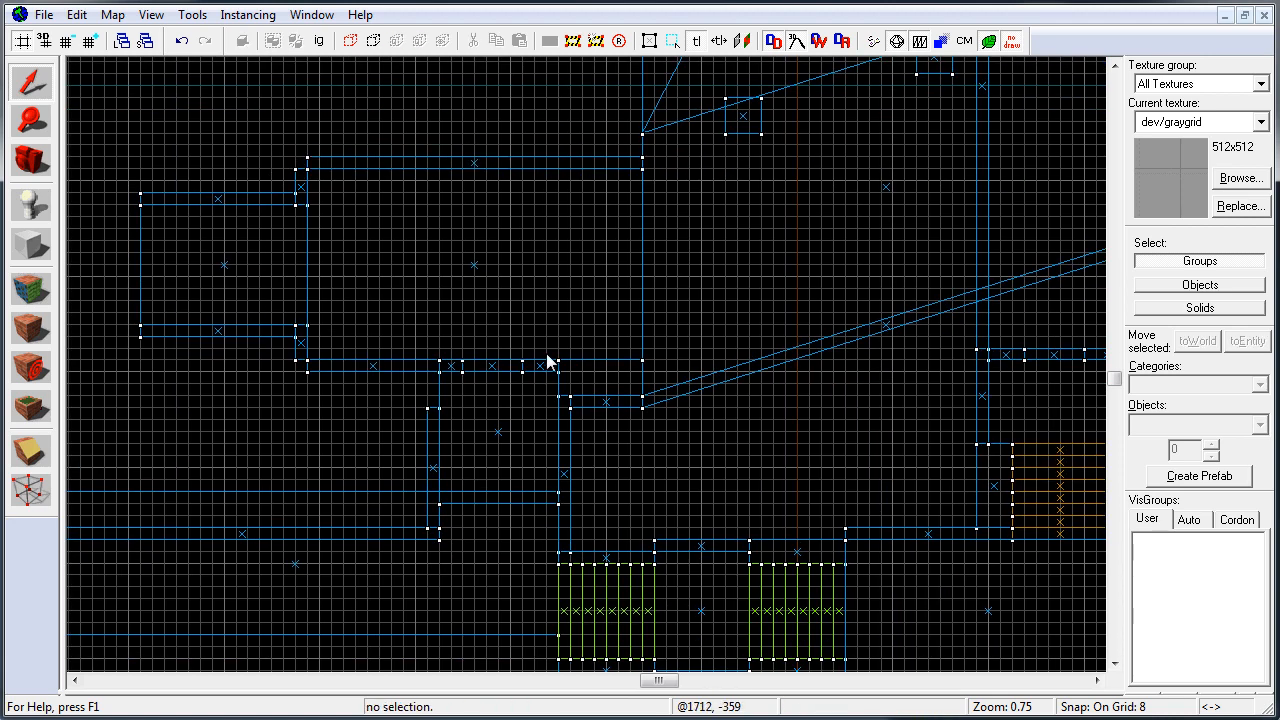
Shorten the alcove floor to 144 units, then shift the 704-unit-long corridor floor against it and narrow it.
{"action": "left_click", "coordinate": [605, 402]}
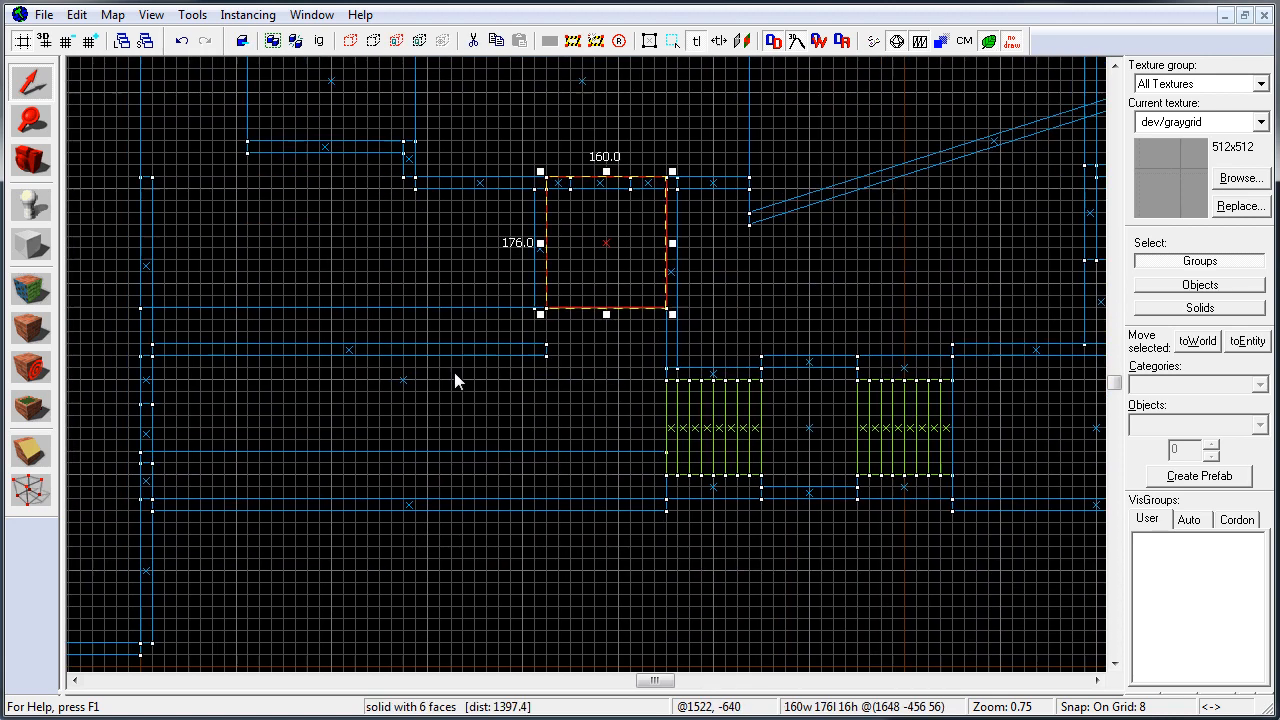
{"action": "left_click", "coordinate": [540, 282]}
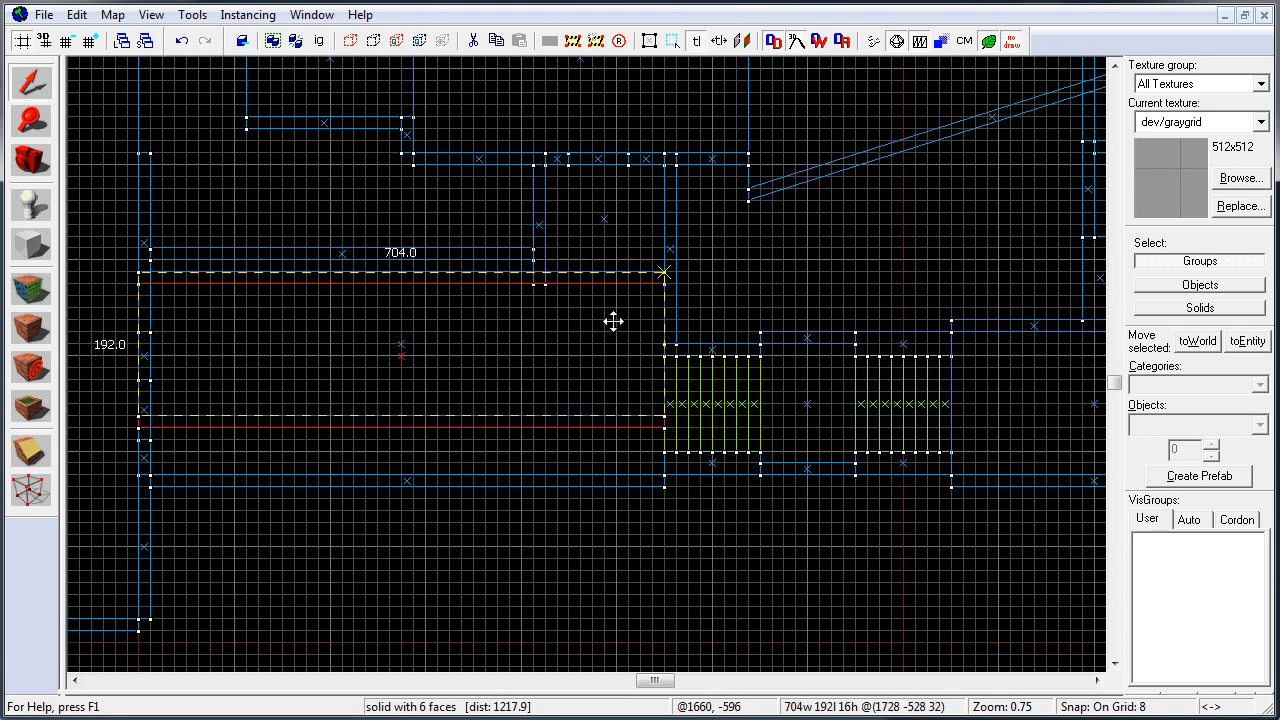
{"action": "left_click", "coordinate": [603, 290]}
{"action": "left_click", "coordinate": [663, 274]}
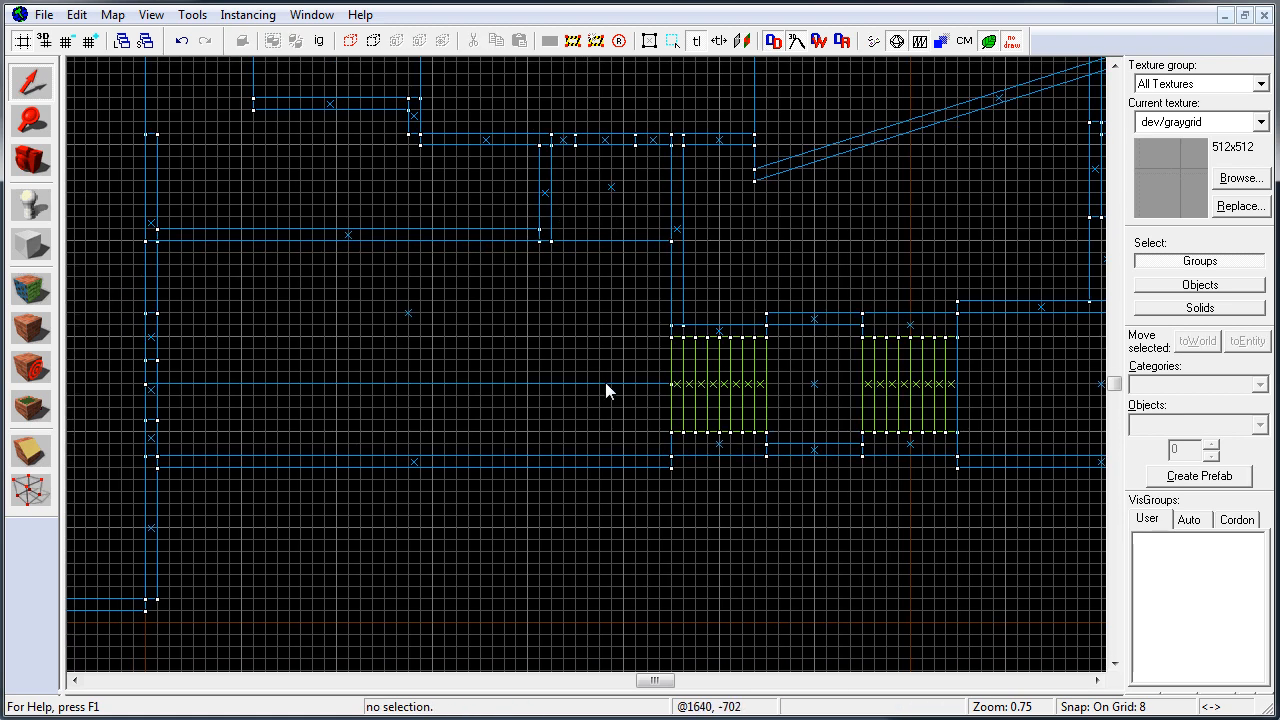
{"action": "left_click", "coordinate": [605, 382]}
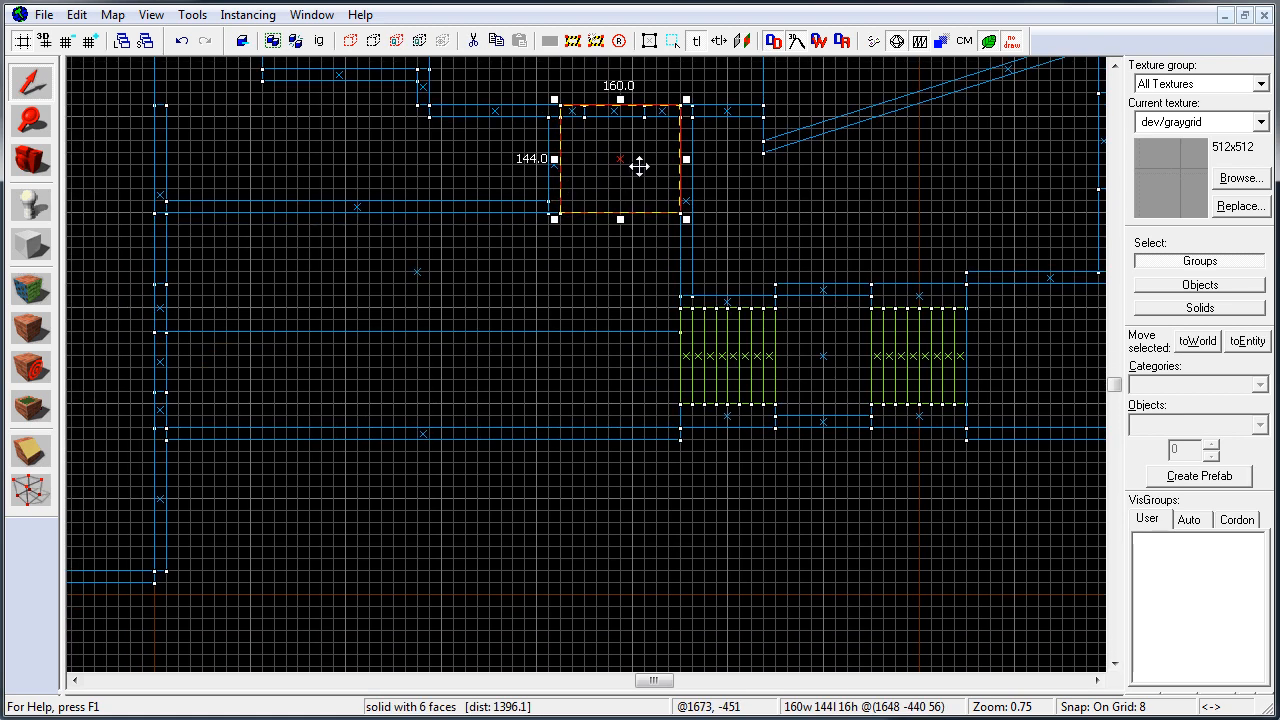
Copy the 160-unit-wide alcove floor to the foot of the stairs as a landing and shift the stairway section to meet it.
{"action": "left_click_drag", "start_coordinate": [640, 163], "coordinate": [680, 360]}
{"action": "left_click", "coordinate": [424, 405]}
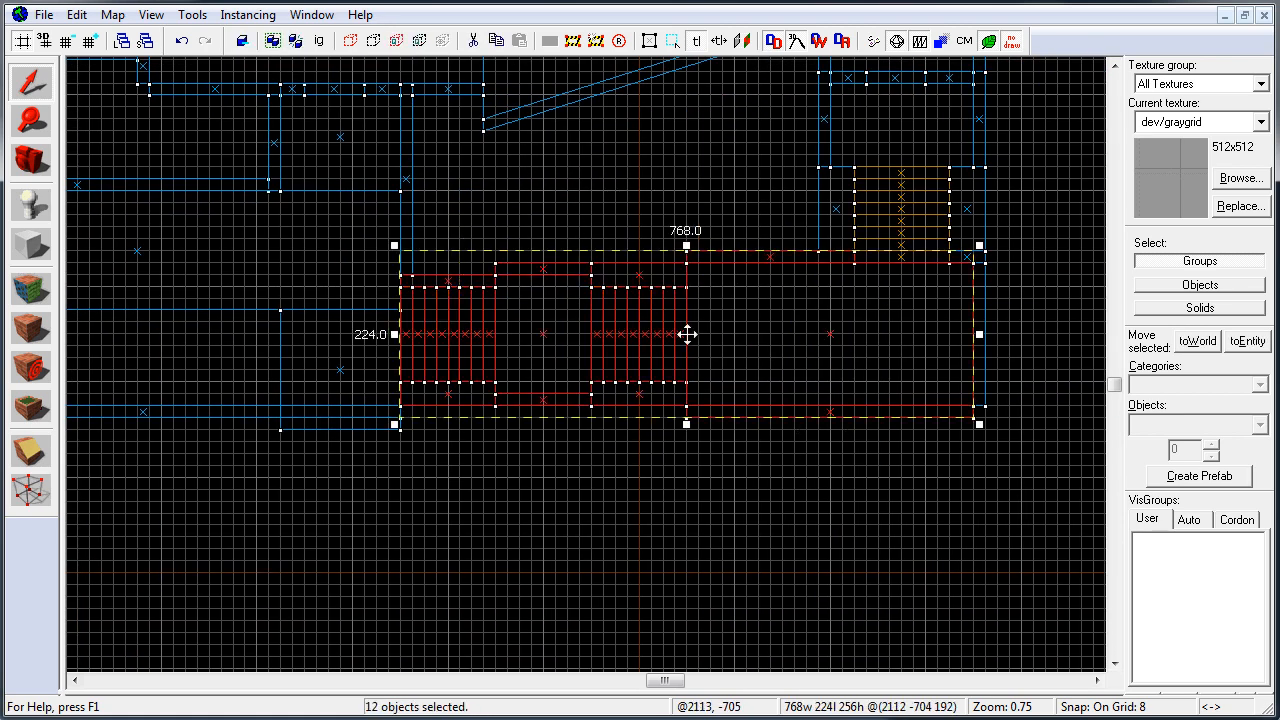
{"action": "left_click", "coordinate": [420, 309]}
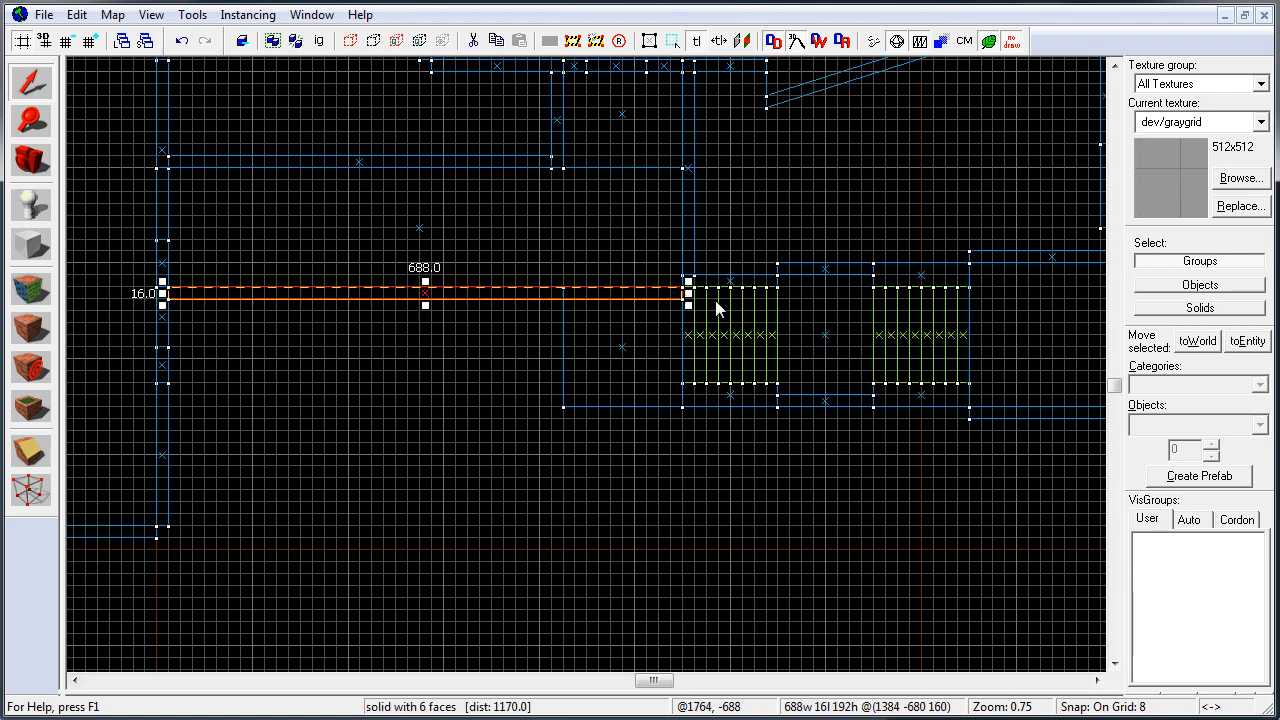
Align the 688-unit long wall with the corridor floor's outer edge and trim the side wall and corridor walls at the spawn end.
{"action": "left_click", "coordinate": [490, 335]}
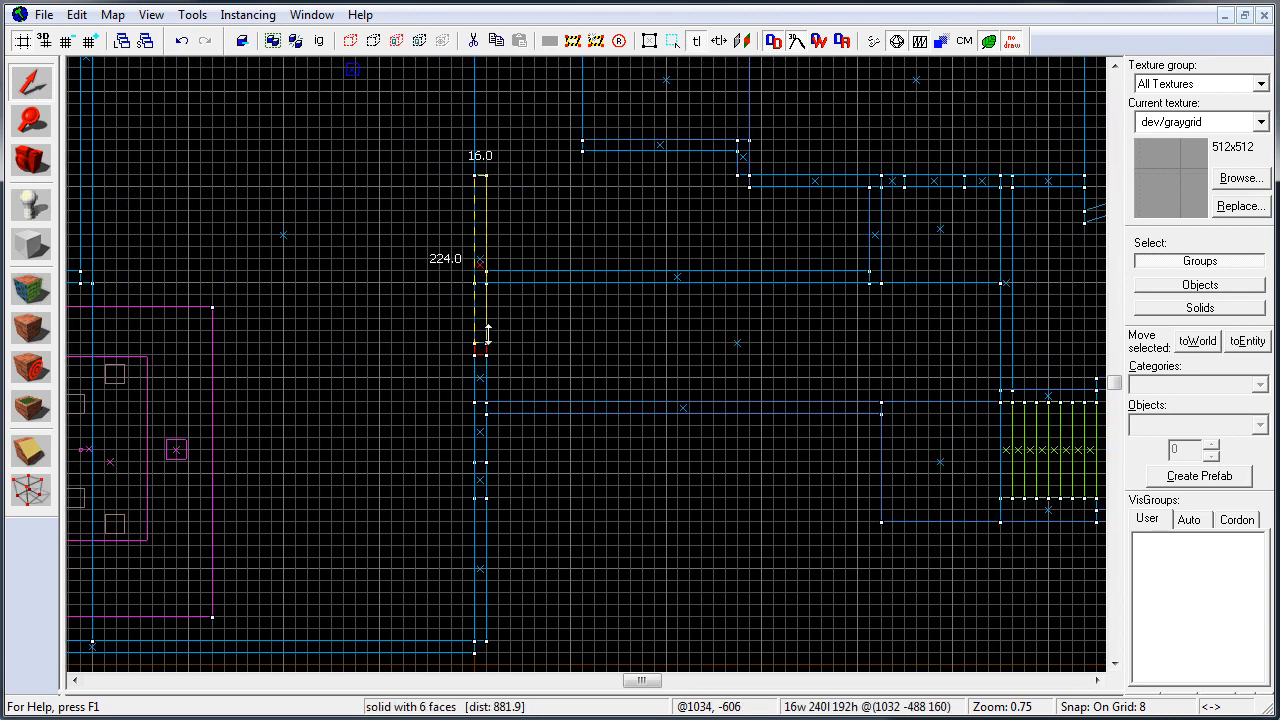
{"action": "left_click", "coordinate": [565, 275]}
{"action": "left_click", "coordinate": [549, 409]}
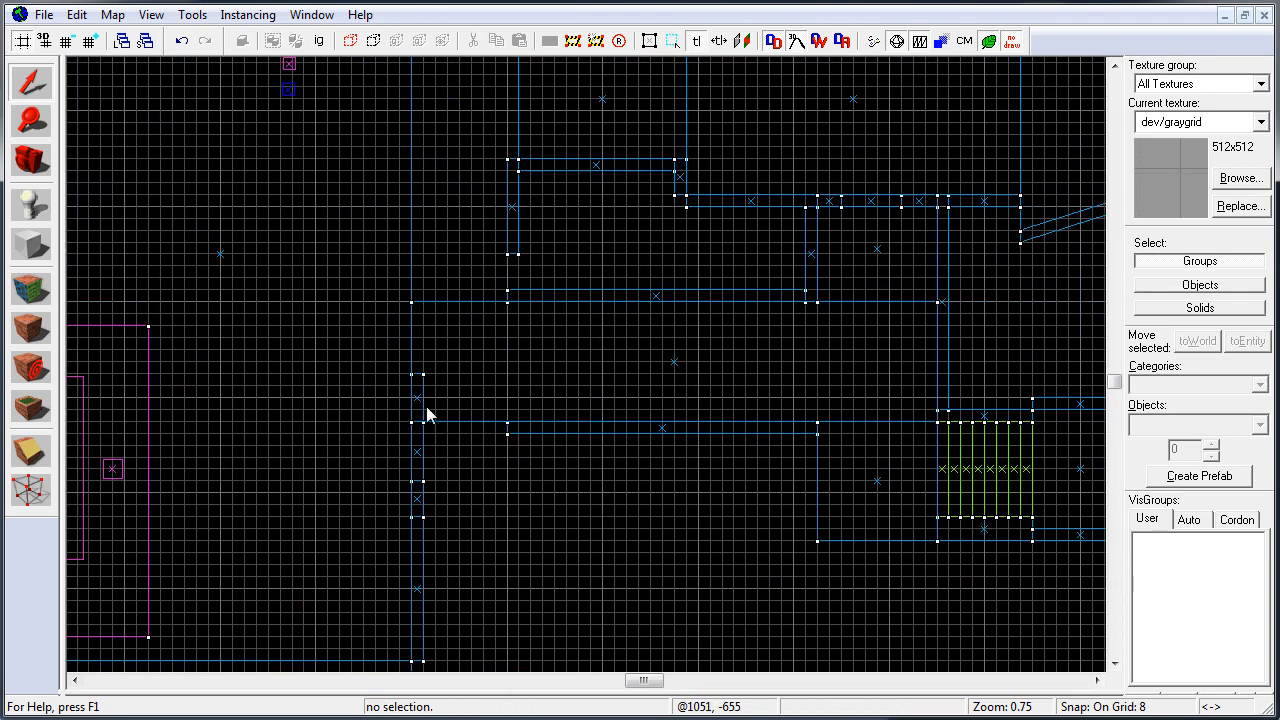
Move the 64-unit-long doorway wall piece to the corridor's inner edge and line up the other doorway pieces with the corridor's width.
{"action": "left_click_drag", "start_coordinate": [420, 405], "coordinate": [416, 282]}
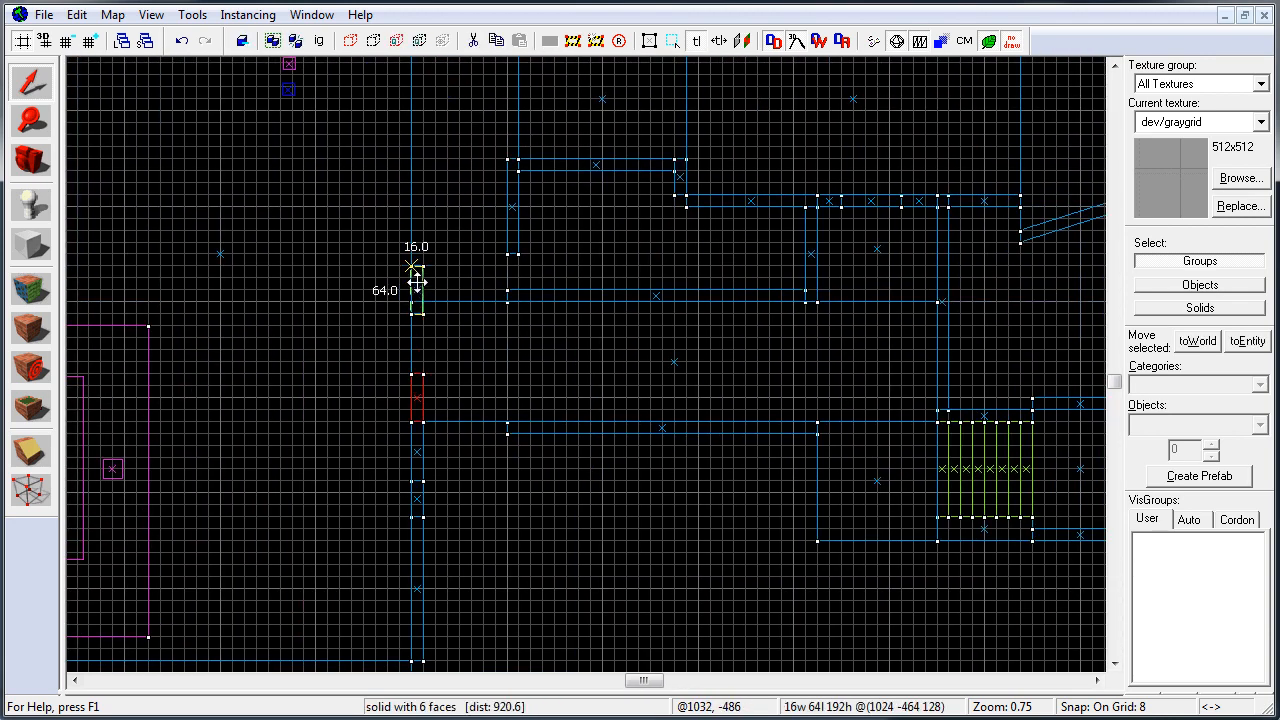
{"action": "left_click", "coordinate": [427, 500]}
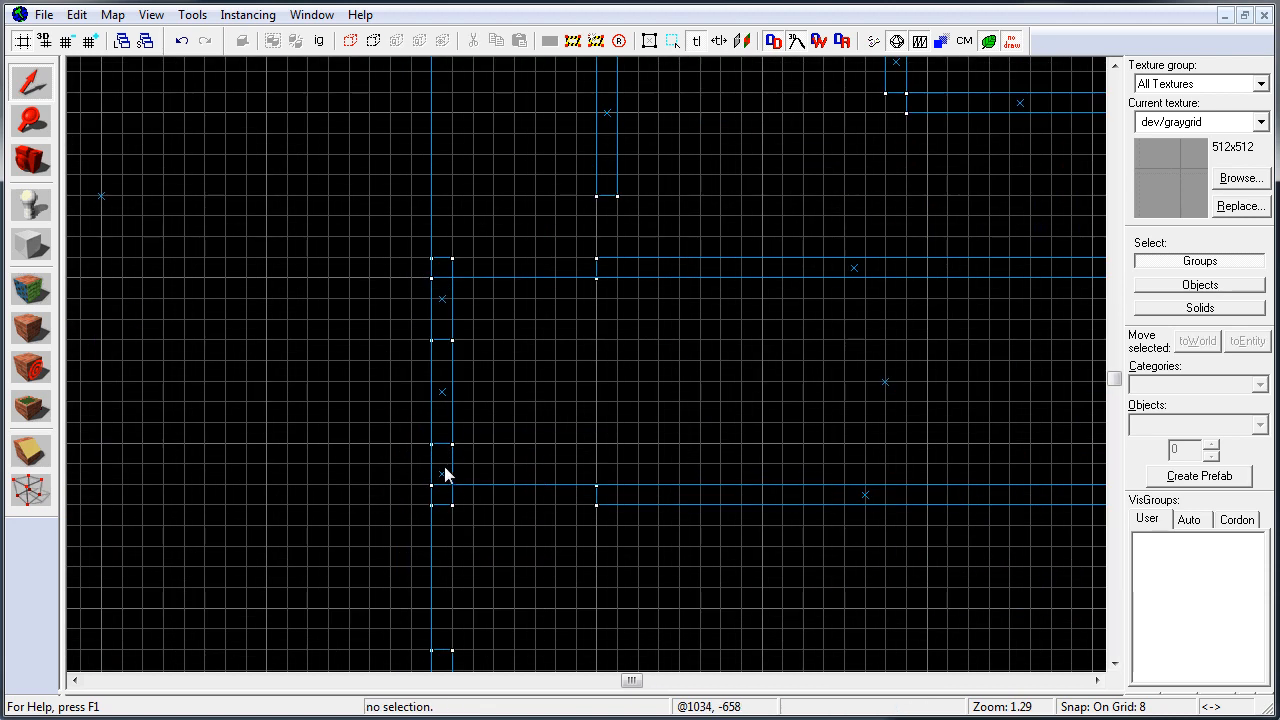
{"action": "left_click", "coordinate": [446, 471]}
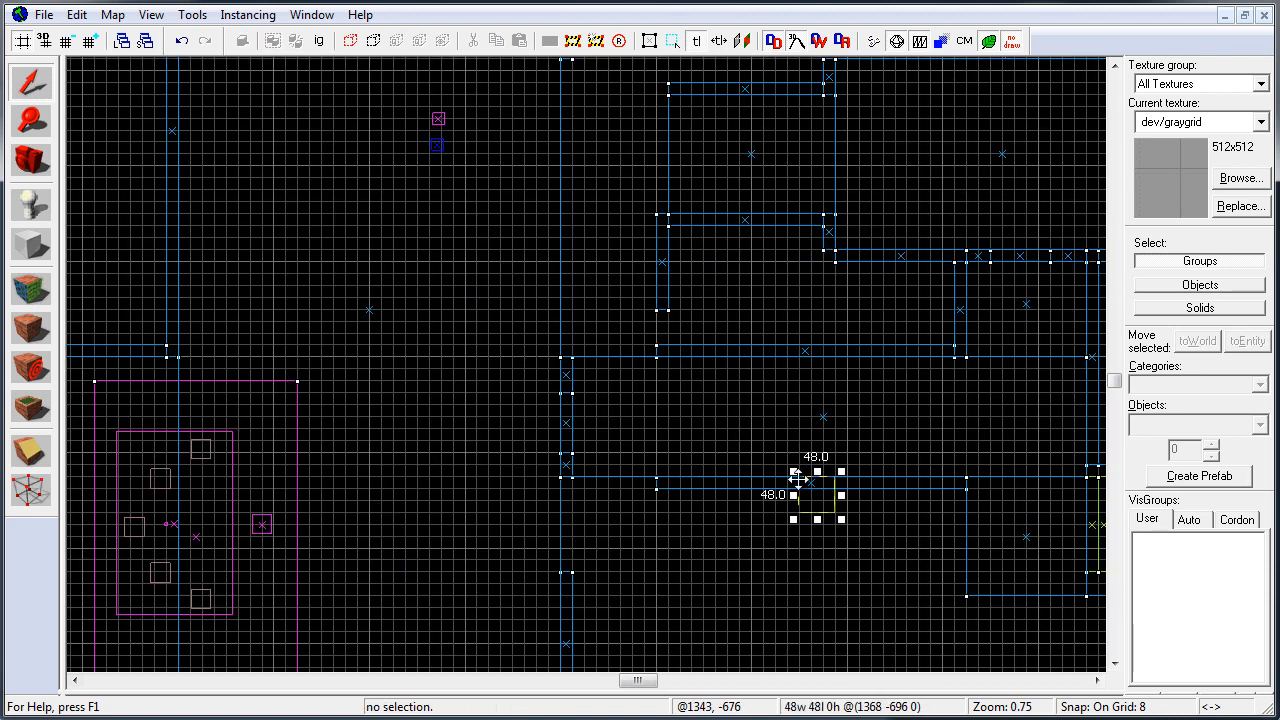
{"action": "key", "text": "Return"}
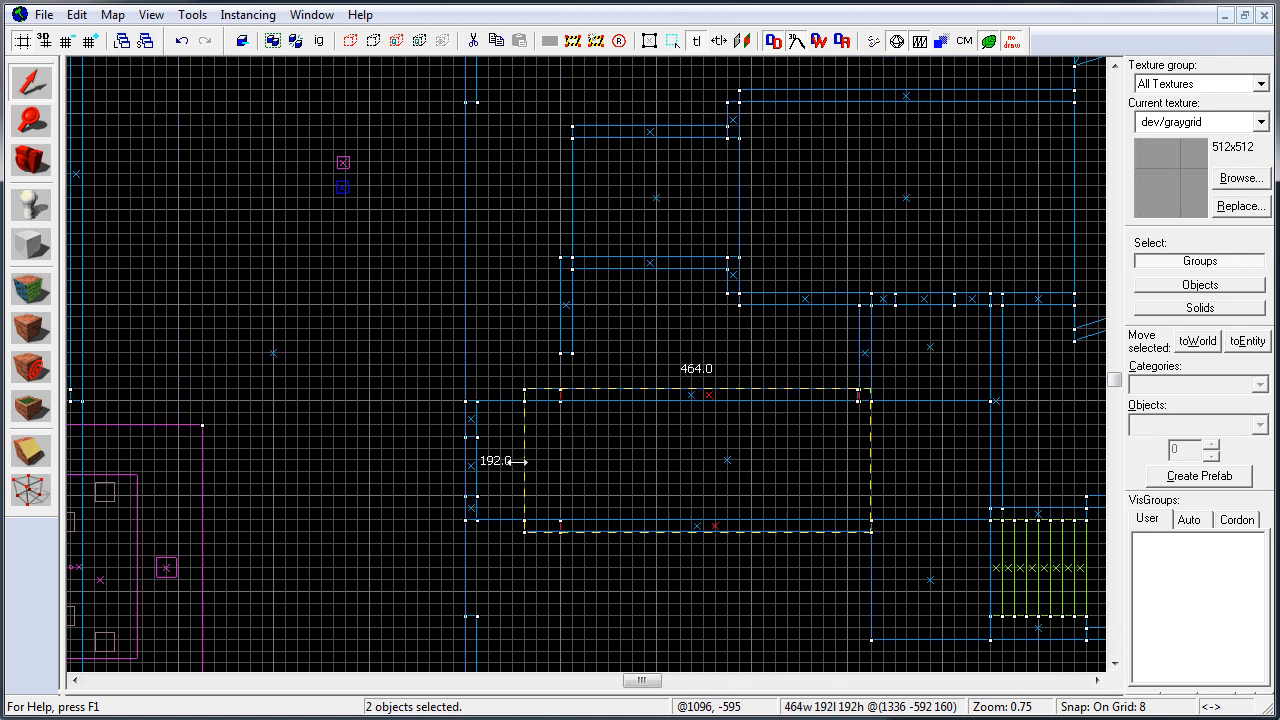
Extend the corridor's two long walls toward the spawn and shift the doorway pieces across to meet their ends.
{"action": "left_click_drag", "start_coordinate": [459, 395], "coordinate": [483, 524]}
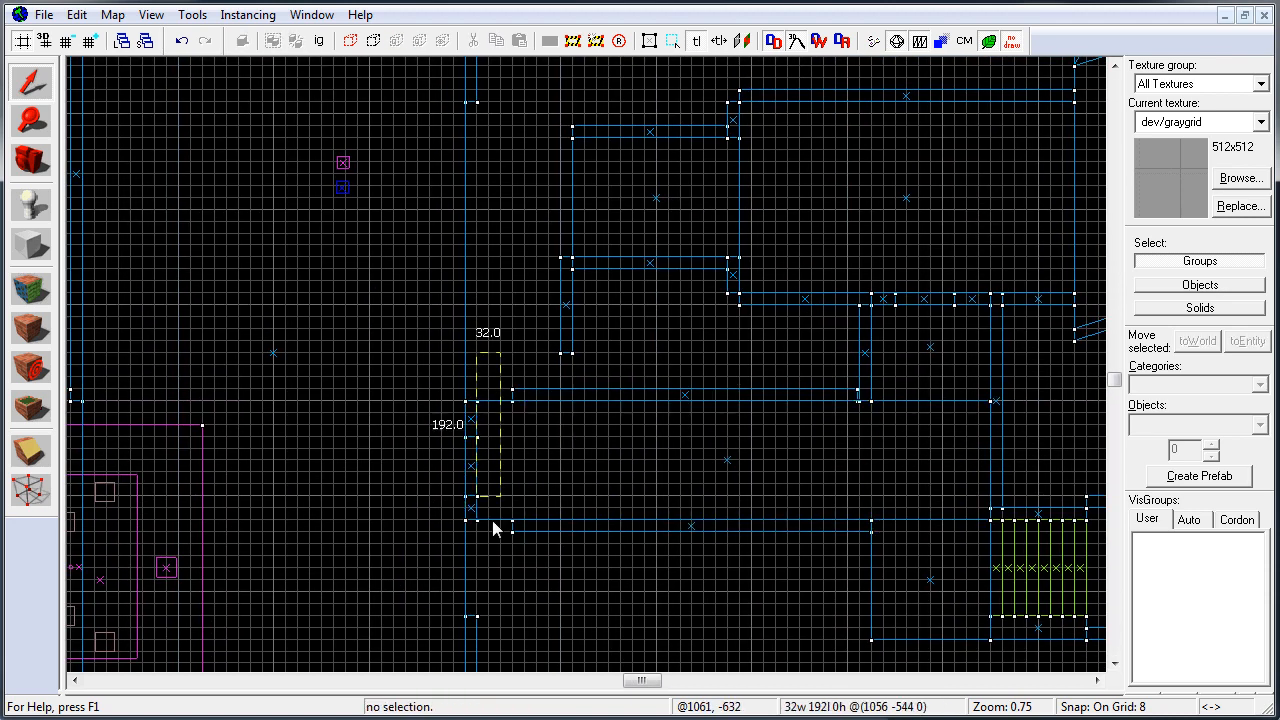
{"action": "key", "text": "Return"}
{"action": "key", "text": "Escape"}
{"action": "mouse_move", "coordinate": [471, 460]}
{"action": "left_mouse_down"}
{"action": "mouse_move", "coordinate": [518, 460]}
{"action": "mouse_move", "coordinate": [506, 462]}
{"action": "left_mouse_up"}
{"action": "left_click", "coordinate": [465, 459]}
{"action": "key", "text": "Escape"}
{"action": "middle_click_drag", "start_coordinate": [666, 326], "coordinate": [663, 424]}
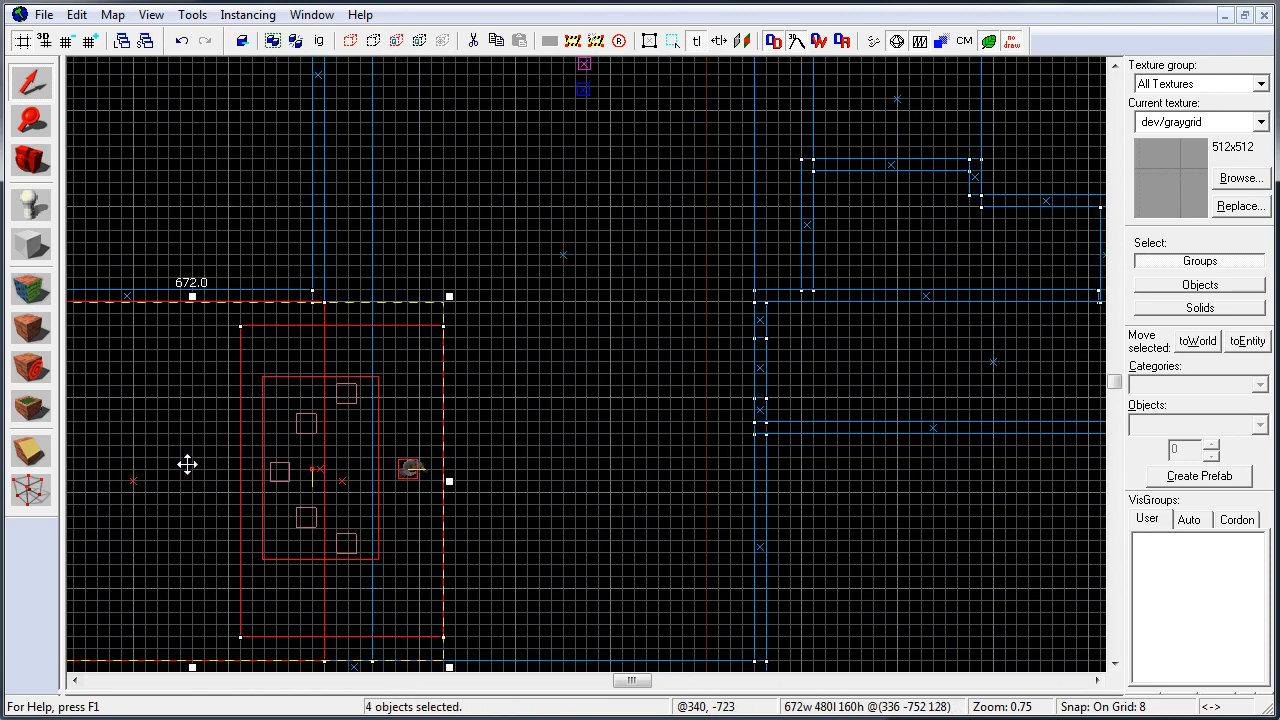
Move the spawn floor with its buy zone and spawn points toward the corridor, and fit the 512-unit-wide main floor beside the doorway.
{"action": "left_click_drag", "start_coordinate": [352, 450], "coordinate": [460, 402]}
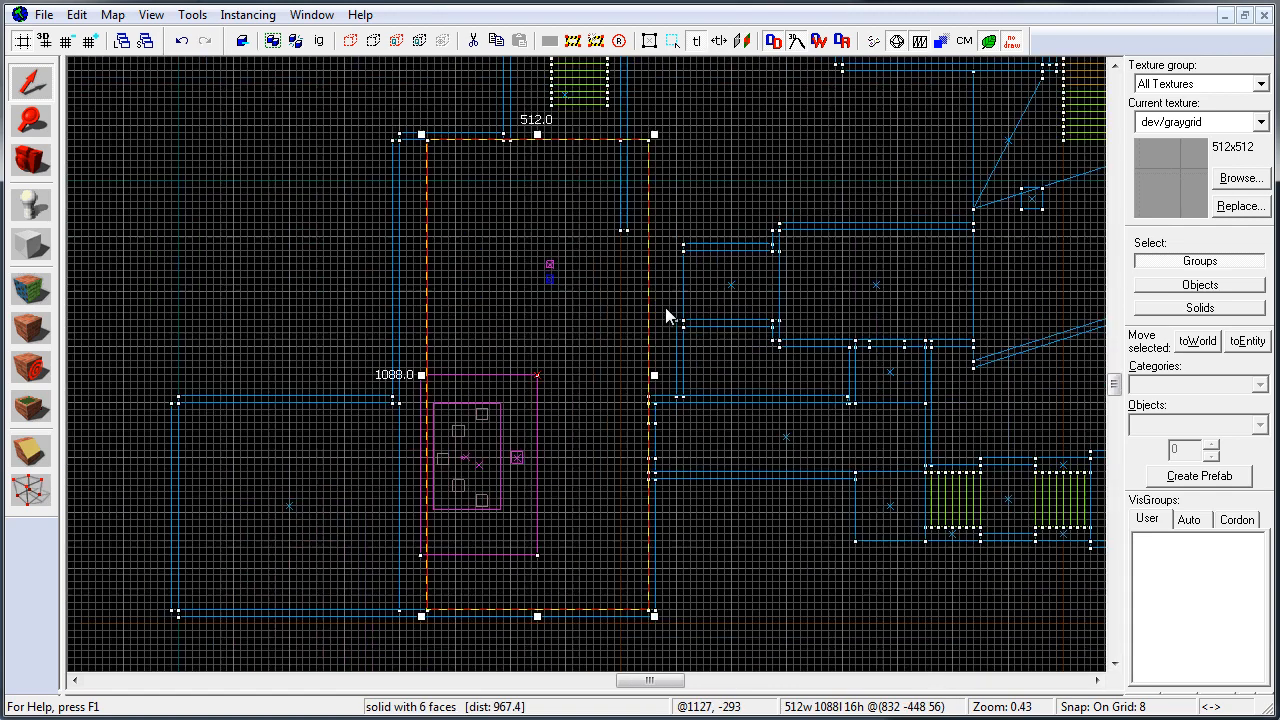
{"action": "left_click_drag", "start_coordinate": [544, 377], "coordinate": [577, 240]}
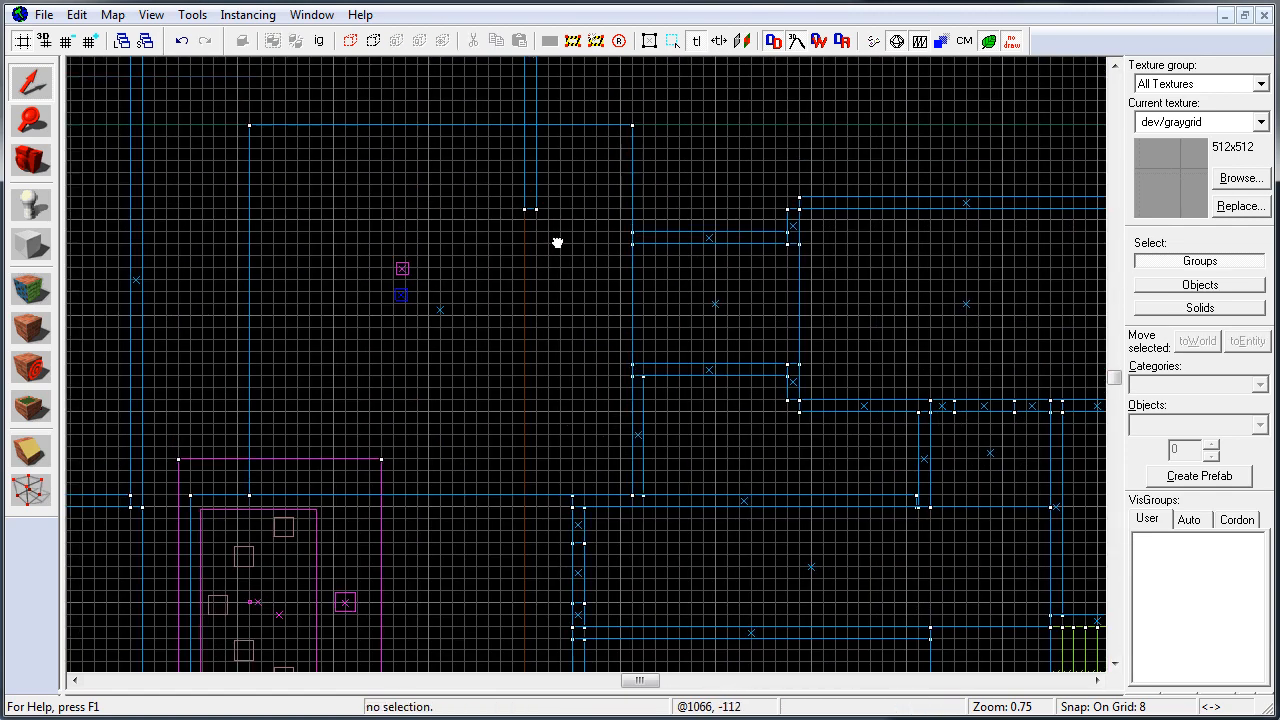
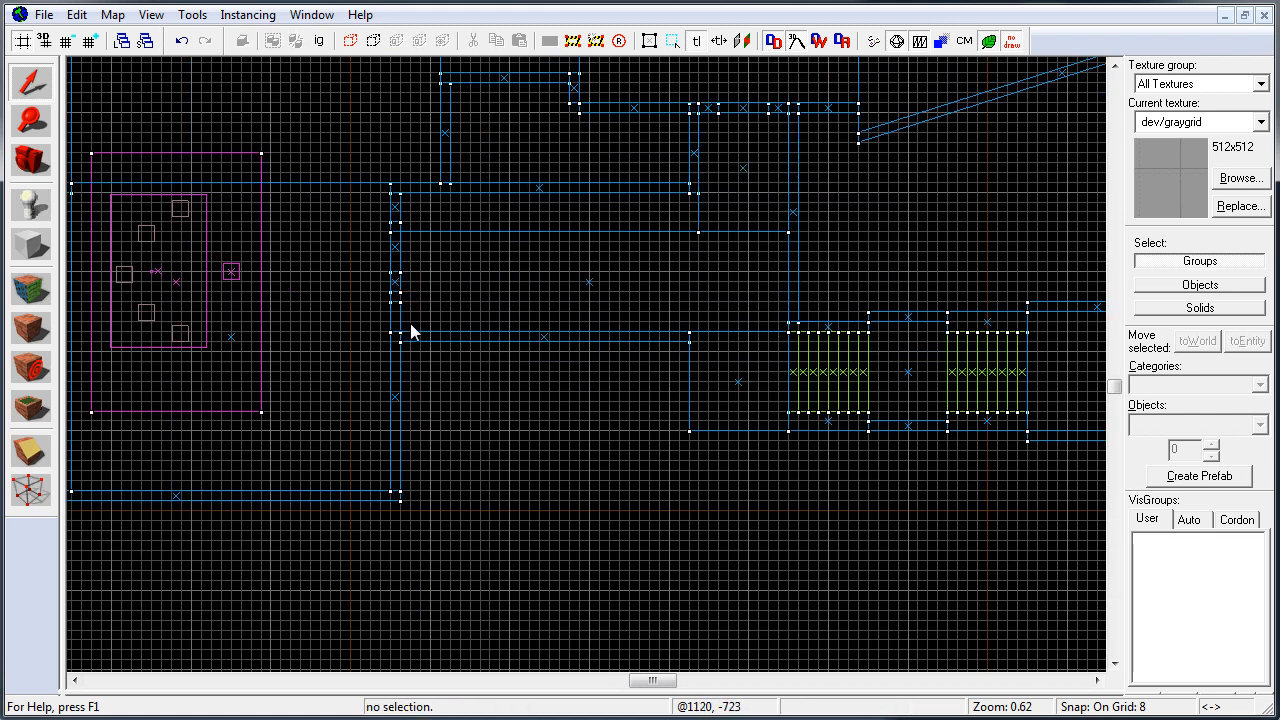
{"action": "scroll", "coordinate": [412, 333], "scroll_direction": "up", "scroll_amount": 3}
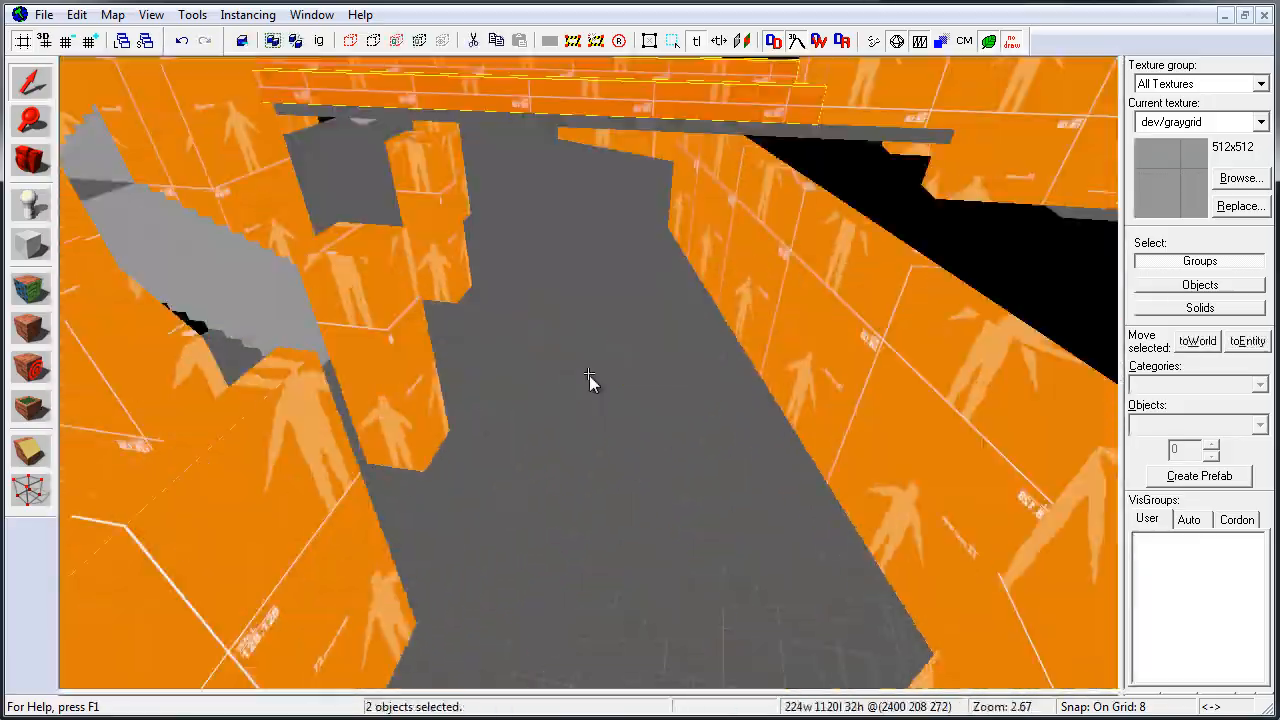
Reshape the angled floor's vertices to match the adjoining room's opening and shorten its span, and fit the corner floor to the stairs' edge.
{"action": "left_click", "coordinate": [590, 375]}
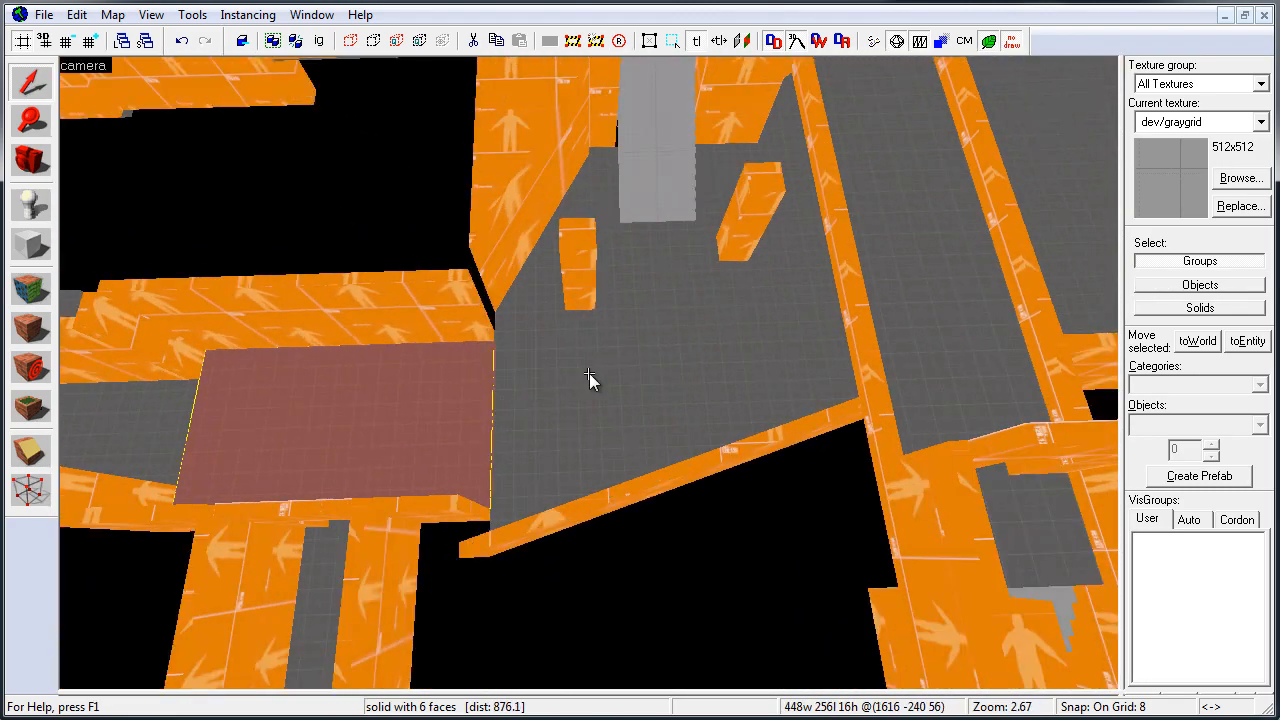
{"action": "left_click", "coordinate": [707, 269]}
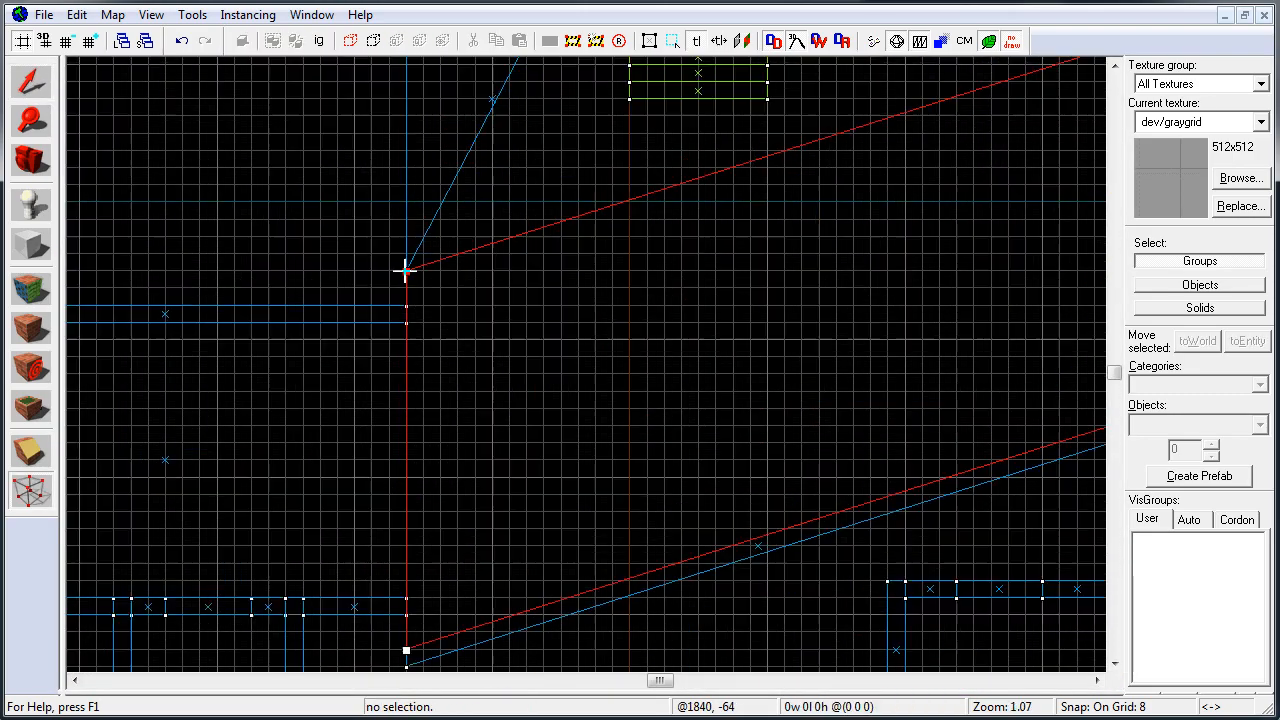
{"action": "left_click_drag", "start_coordinate": [409, 271], "coordinate": [400, 315]}
{"action": "scroll", "coordinate": [400, 315], "scroll_direction": "down", "scroll_amount": 2}
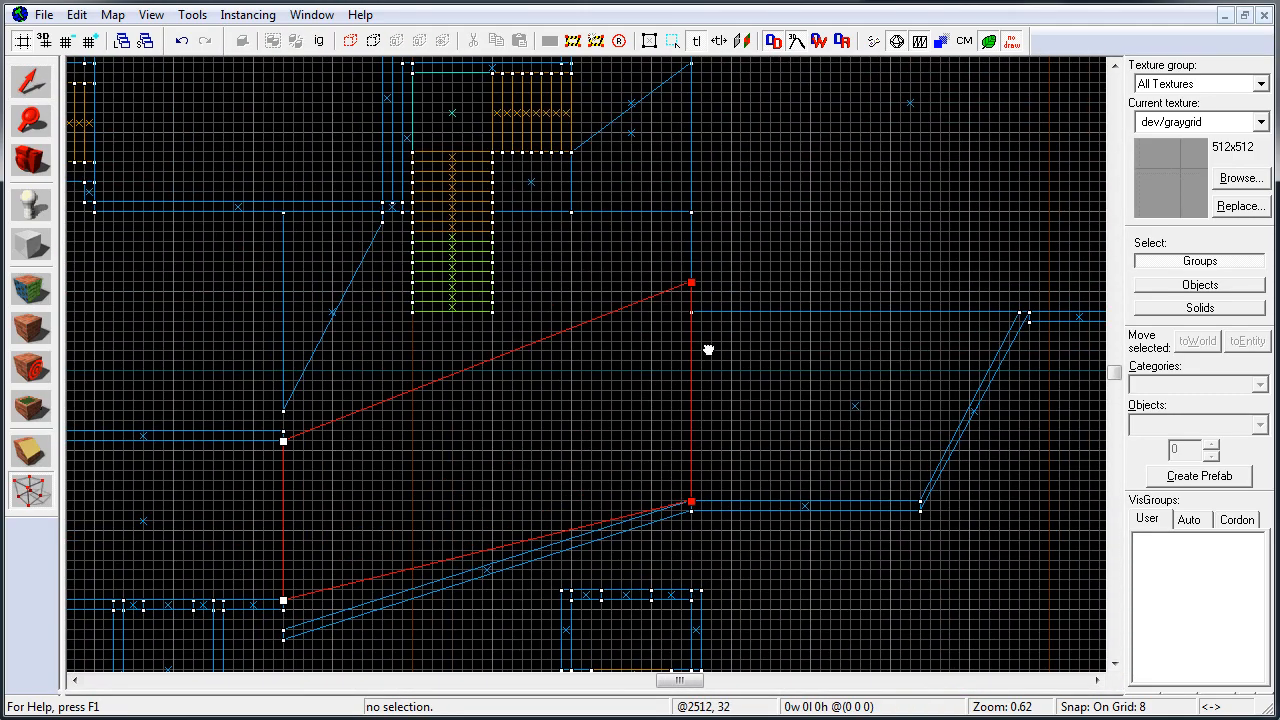
{"action": "middle_click_drag", "start_coordinate": [708, 350], "coordinate": [719, 412]}
{"action": "left_click_drag", "start_coordinate": [703, 563], "coordinate": [577, 560]}
{"action": "middle_click_drag", "start_coordinate": [577, 351], "coordinate": [651, 214]}
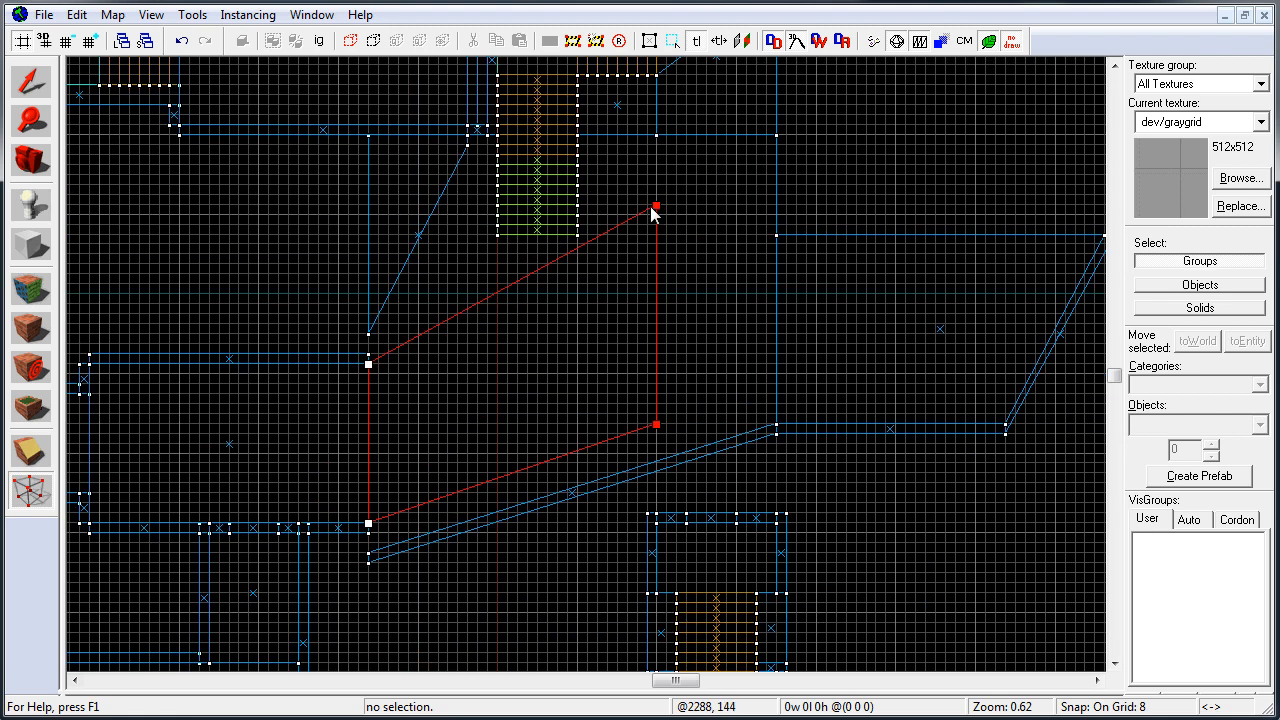
{"action": "left_click_drag", "start_coordinate": [657, 425], "coordinate": [658, 350]}
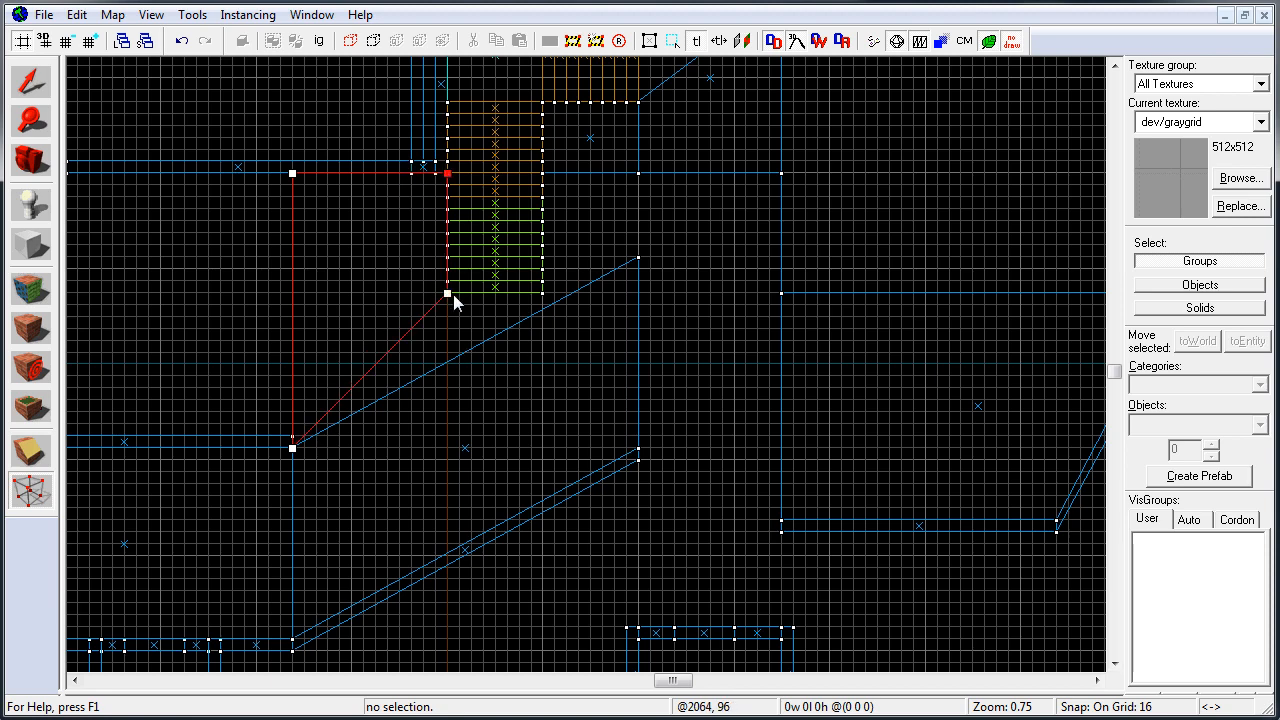
{"action": "key", "text": "shift+s"}
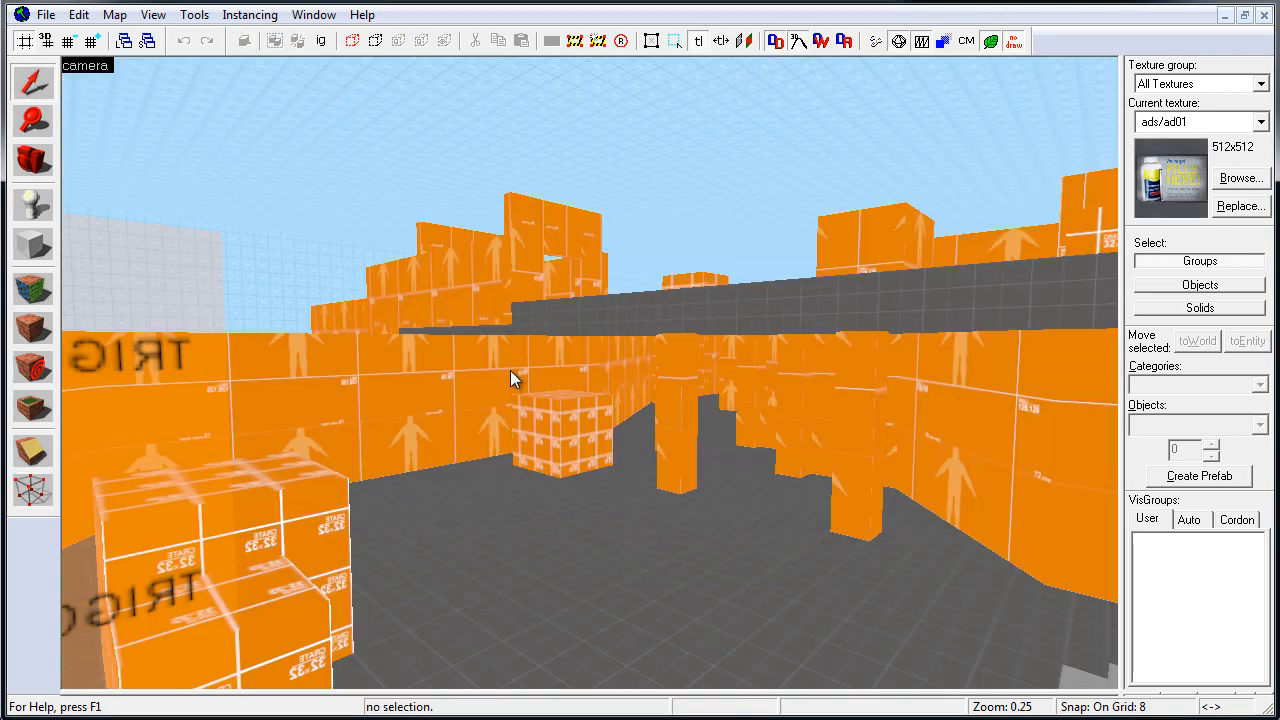
Fly the camera through the completed map to examine the crate area, the raised walkway with its ledge, and the walled stairs.
{"action": "key", "text": "z"}
{"action": "key", "text": "w"}
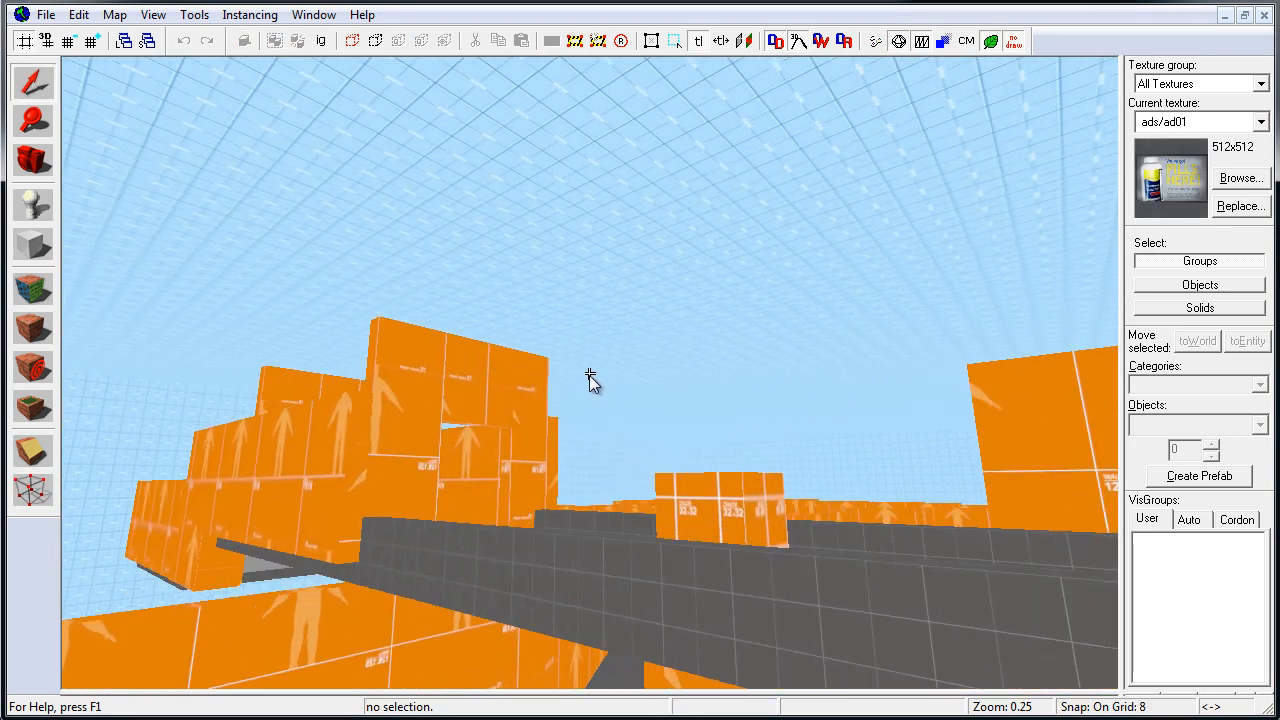
{"action": "key", "text": "z"}
{"action": "left_click", "coordinate": [580, 370]}
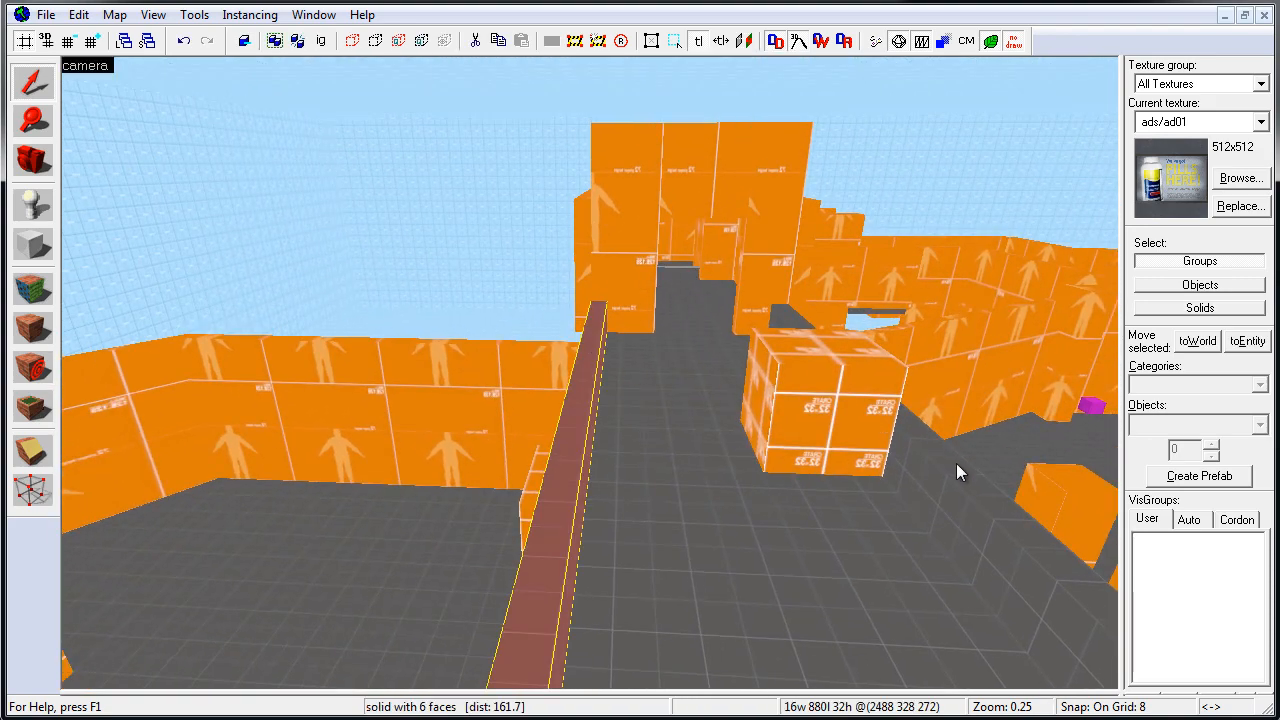
{"action": "key", "text": "z"}
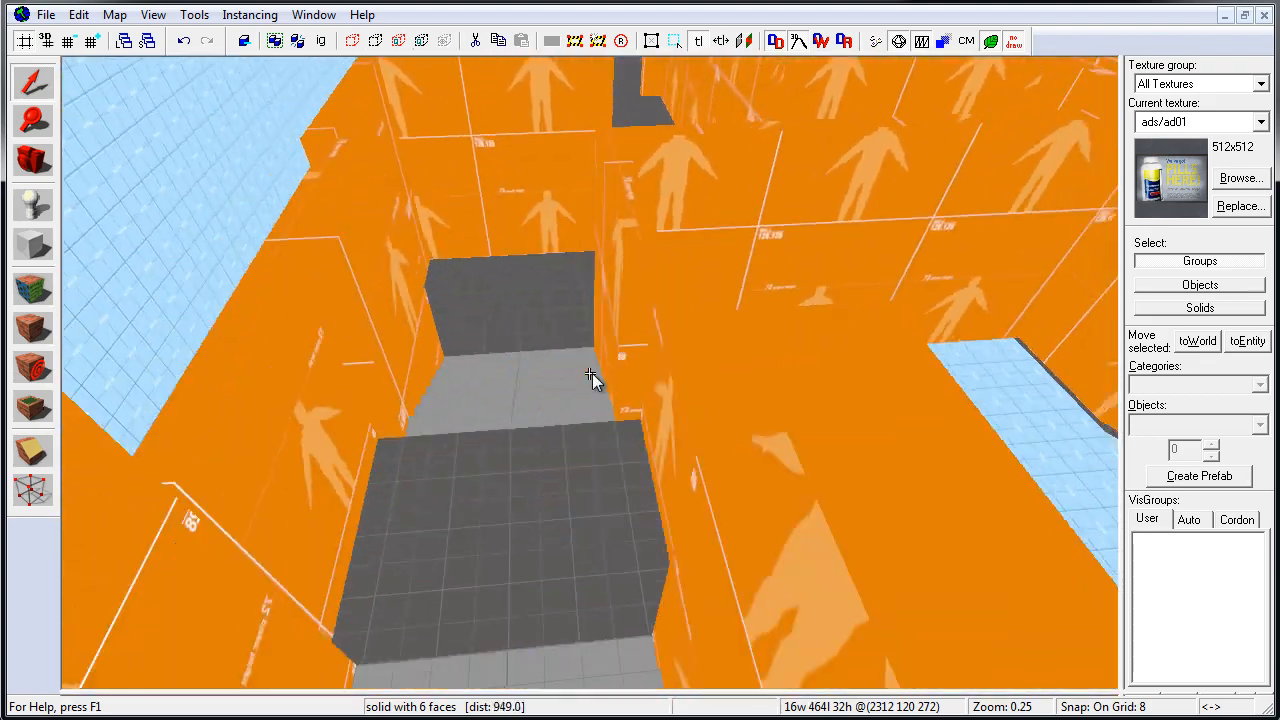
{"action": "key", "text": "z"}
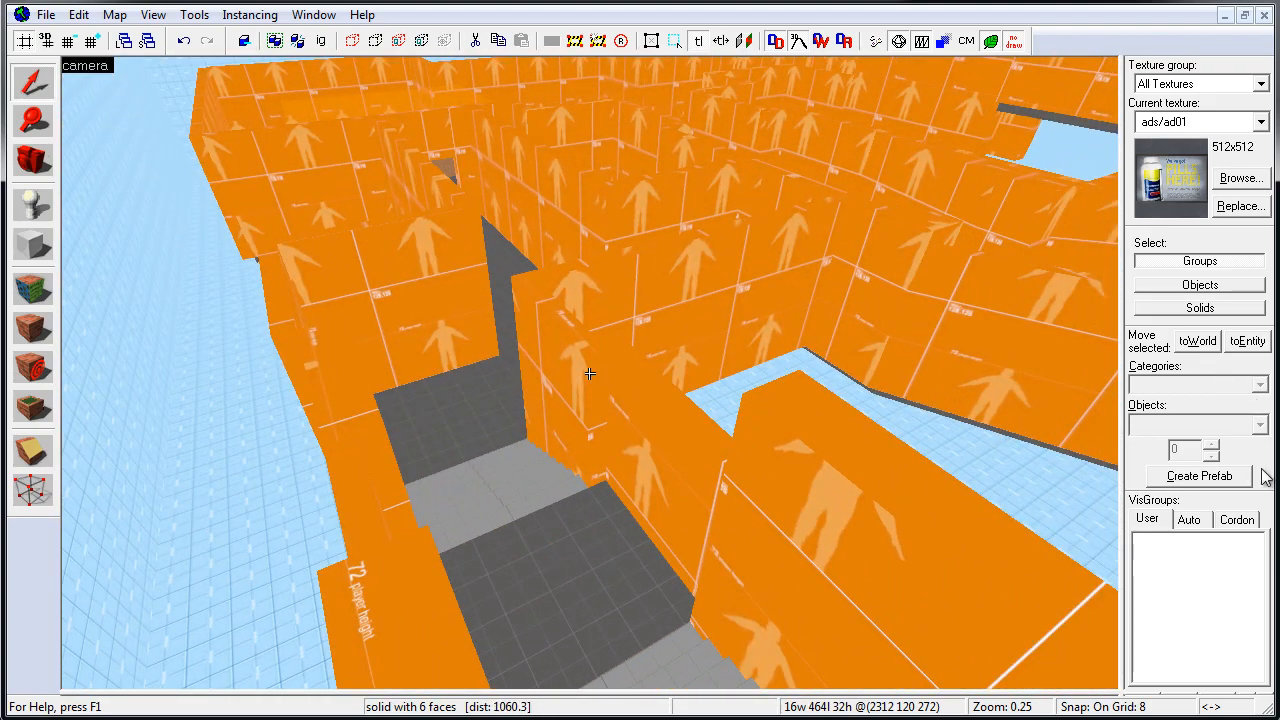
Hide the Sky visgroup and raise the camera to view the corridors and stairs from above.
{"action": "left_click", "coordinate": [1189, 521]}
{"action": "left_click", "coordinate": [1197, 573]}
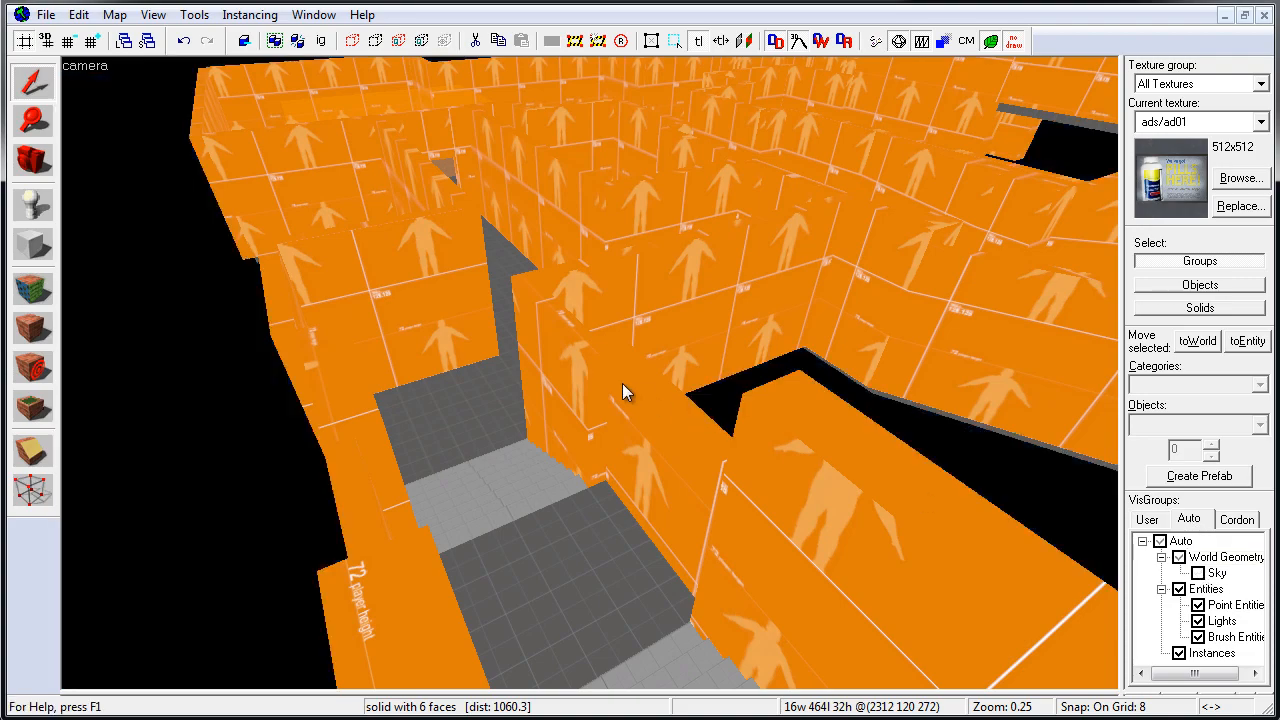
{"action": "key", "text": "z"}
{"action": "key", "text": "s"}
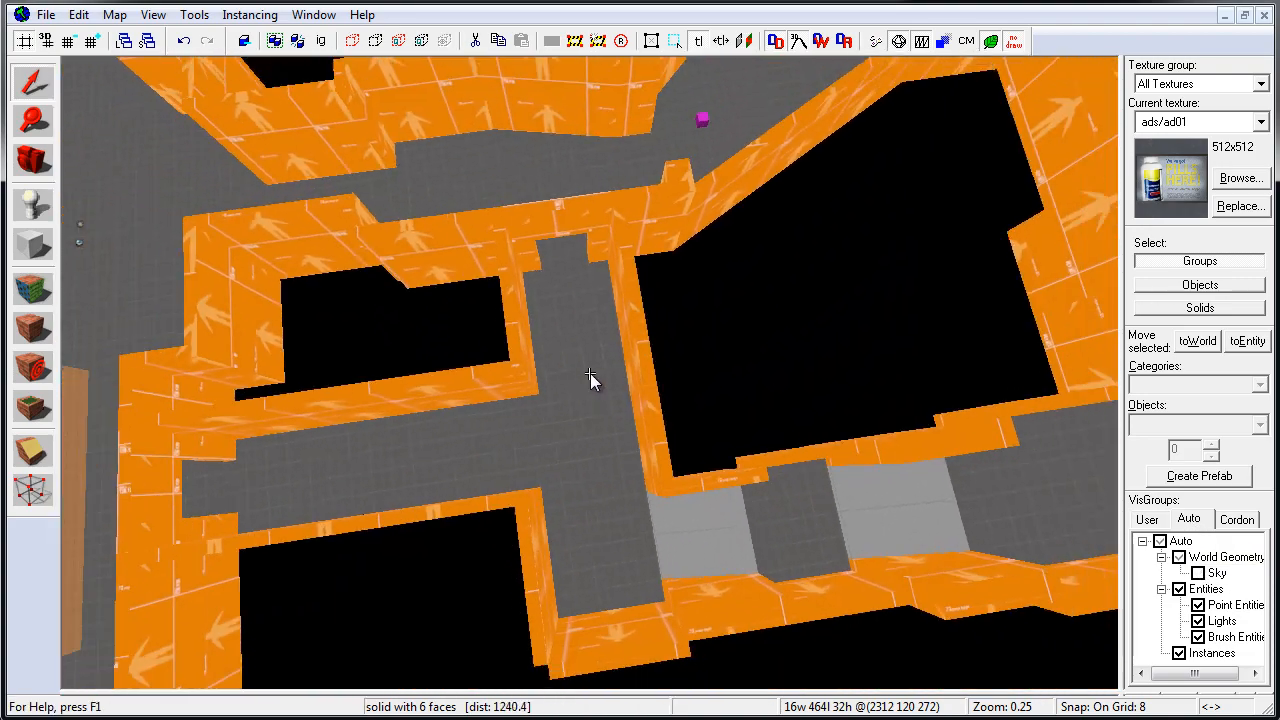
{"action": "key", "text": "z"}
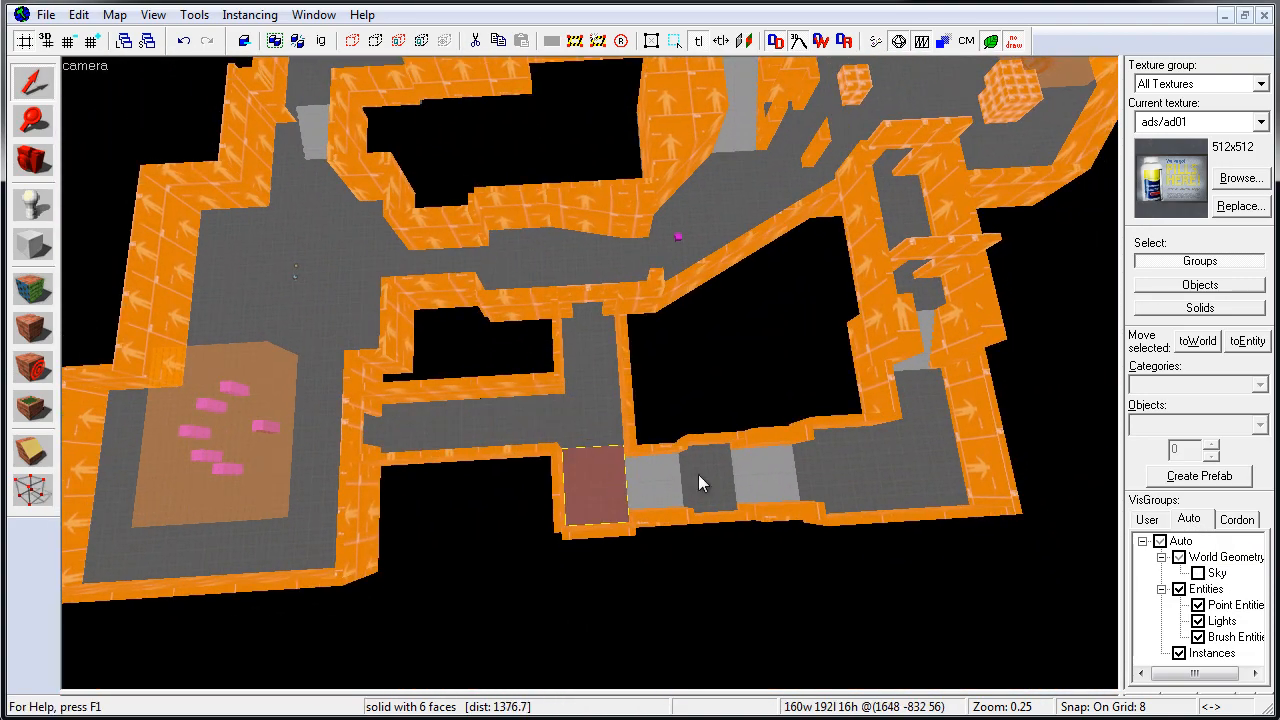
Examine the route from the spawn buy zone to the far corner floor and the central passage from above, selecting each area.
{"action": "left_click", "coordinate": [222, 446]}
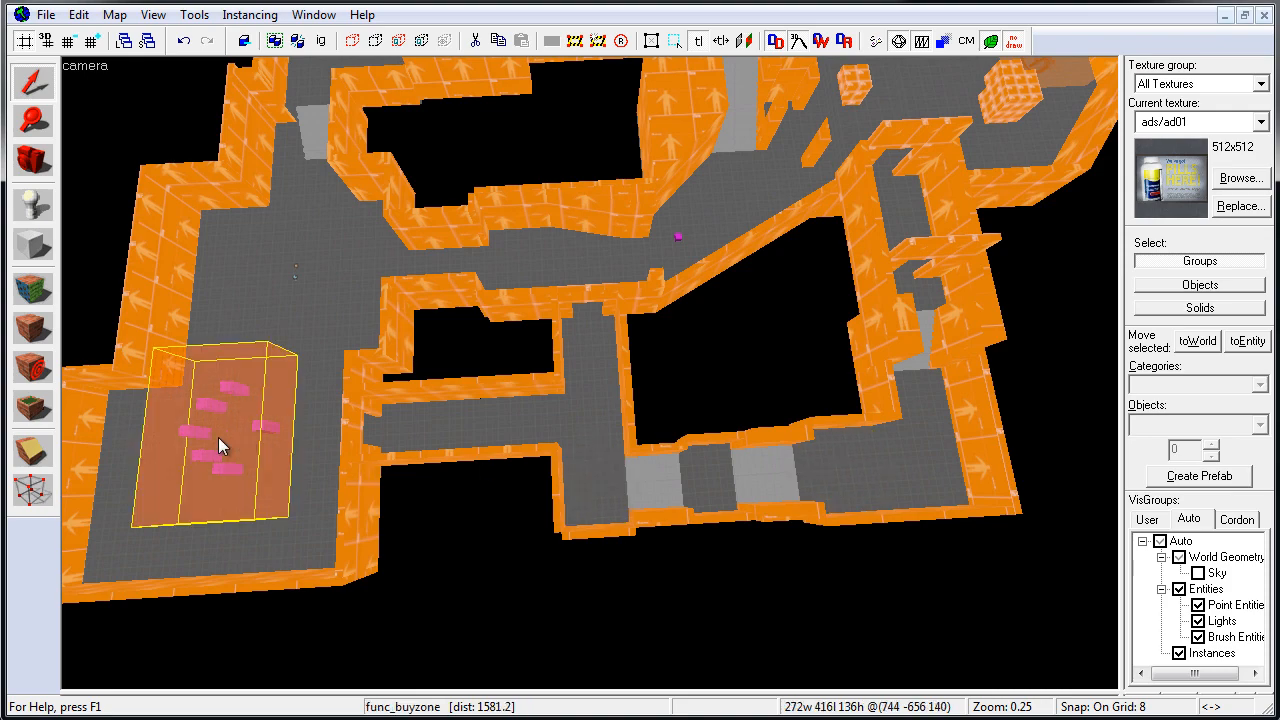
{"action": "left_click", "coordinate": [912, 473]}
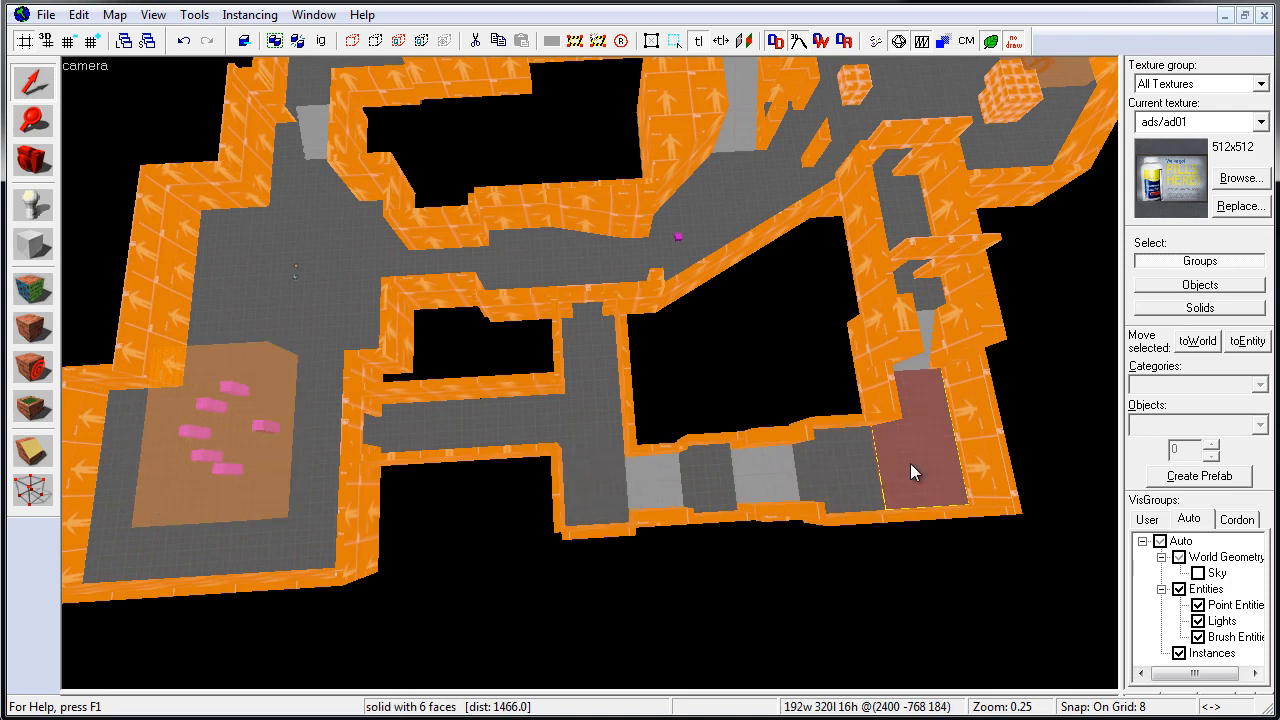
{"action": "key", "text": "z"}
{"action": "key", "text": "a"}
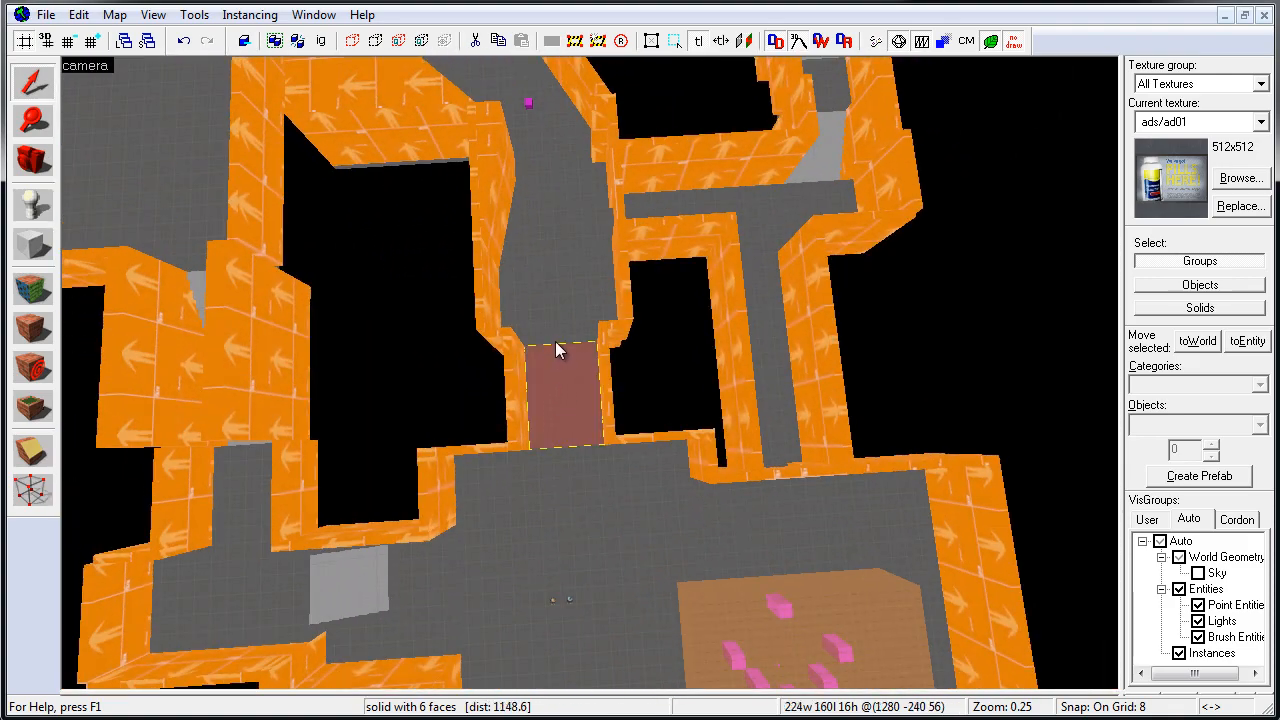
{"action": "left_click", "coordinate": [556, 274]}
{"action": "key", "text": "z"}
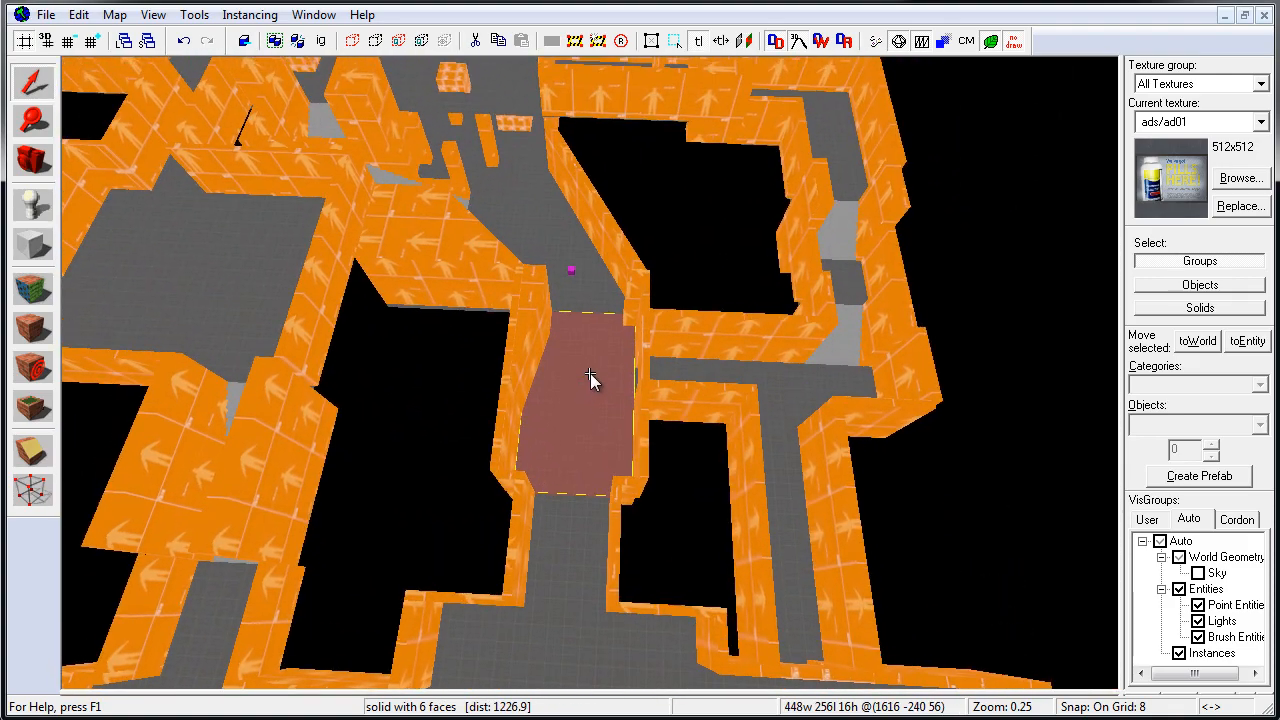
Examine the central passage floors and the stepped corridor leading to the large room and walkway from above, selecting each section.
{"action": "key", "text": "z"}
{"action": "left_click", "coordinate": [530, 200]}
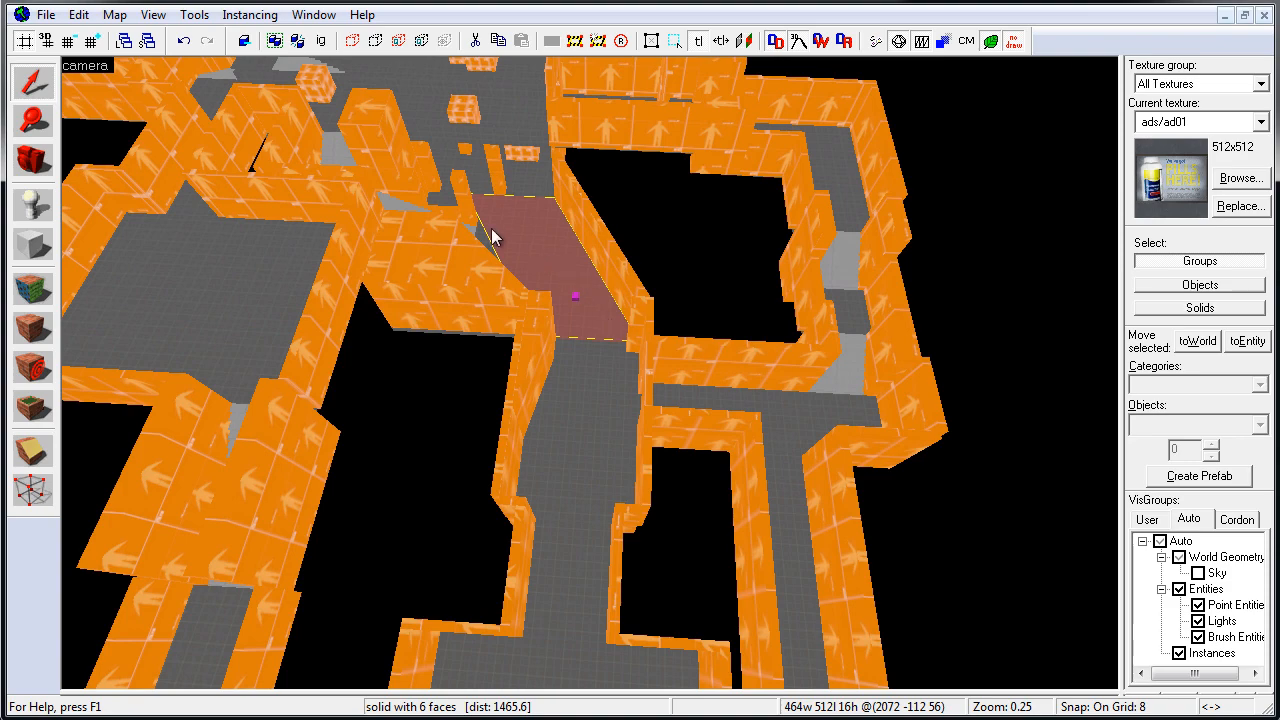
{"action": "left_click", "coordinate": [546, 310]}
{"action": "key", "text": "z"}
{"action": "key", "text": "z"}
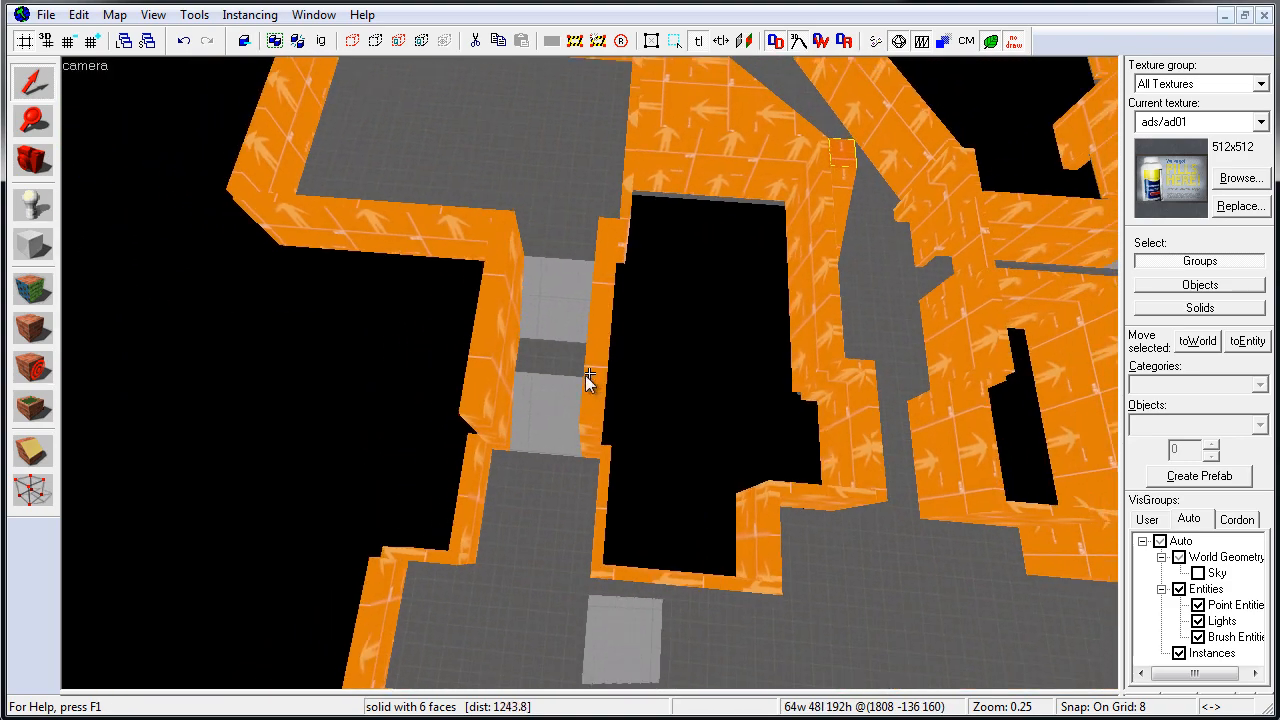
{"action": "left_click", "coordinate": [538, 430]}
{"action": "left_click", "coordinate": [549, 310]}
{"action": "left_click", "coordinate": [534, 245]}
{"action": "key", "text": "z"}
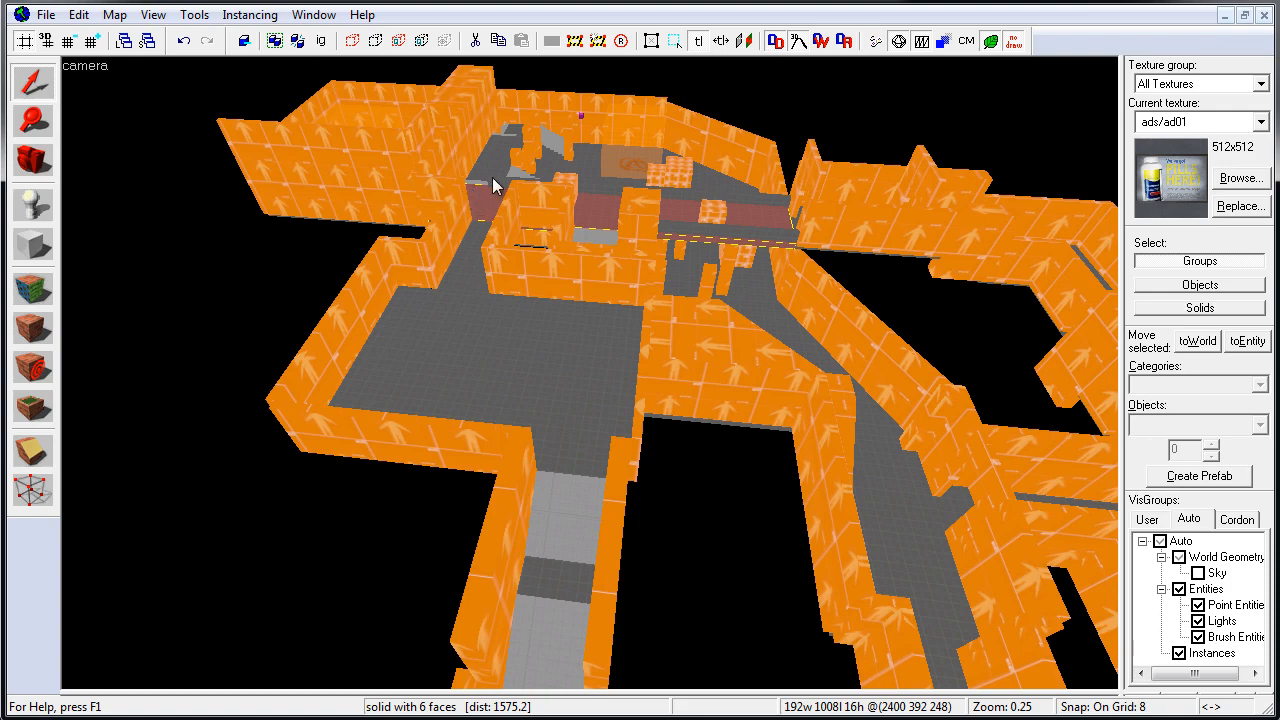
{"action": "left_click", "coordinate": [486, 266]}
{"action": "key", "text": "z"}
Fly down to floor level and examine the walled passage into the large room, selecting its far wall.
{"action": "key", "text": "w"}
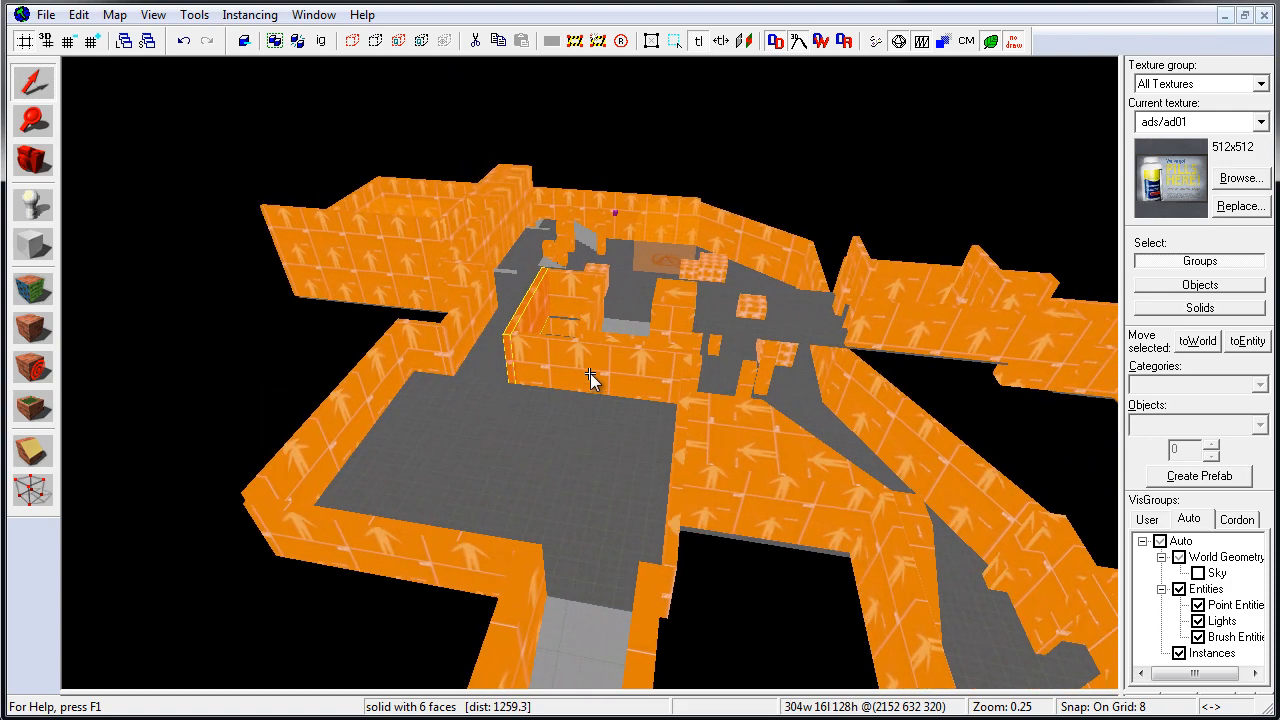
{"action": "key", "text": "w"}
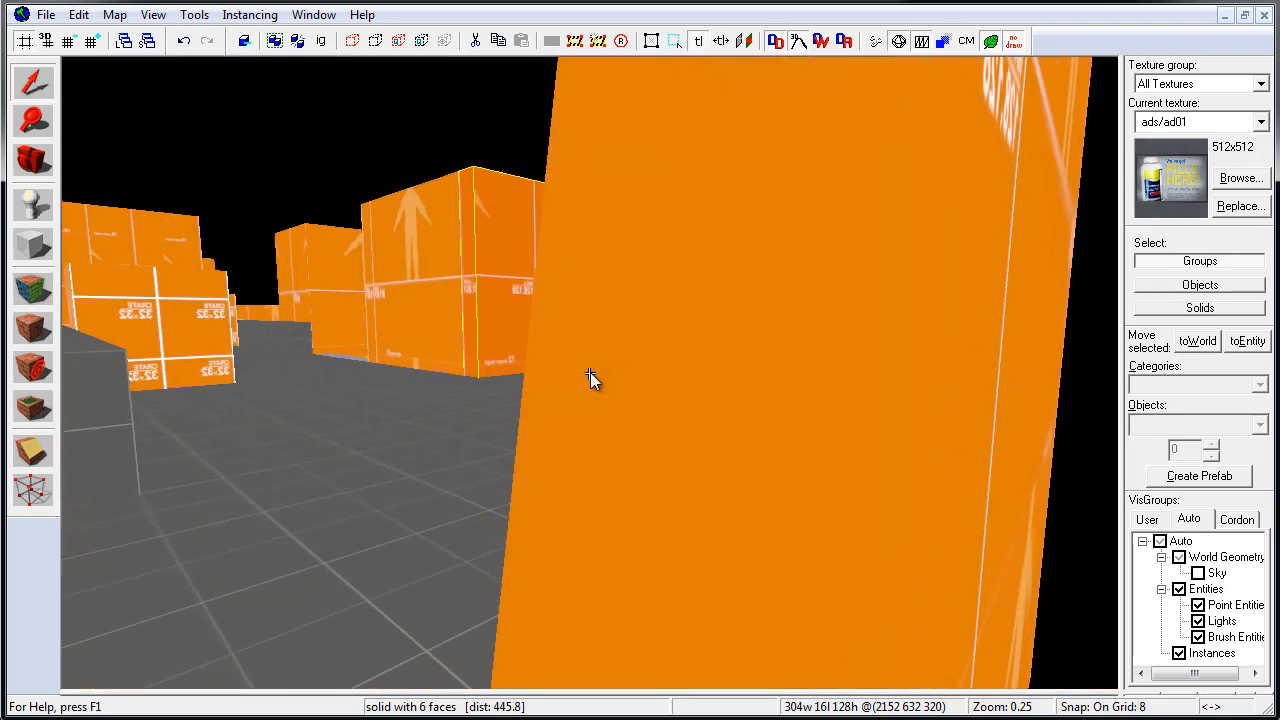
{"action": "key", "text": "w"}
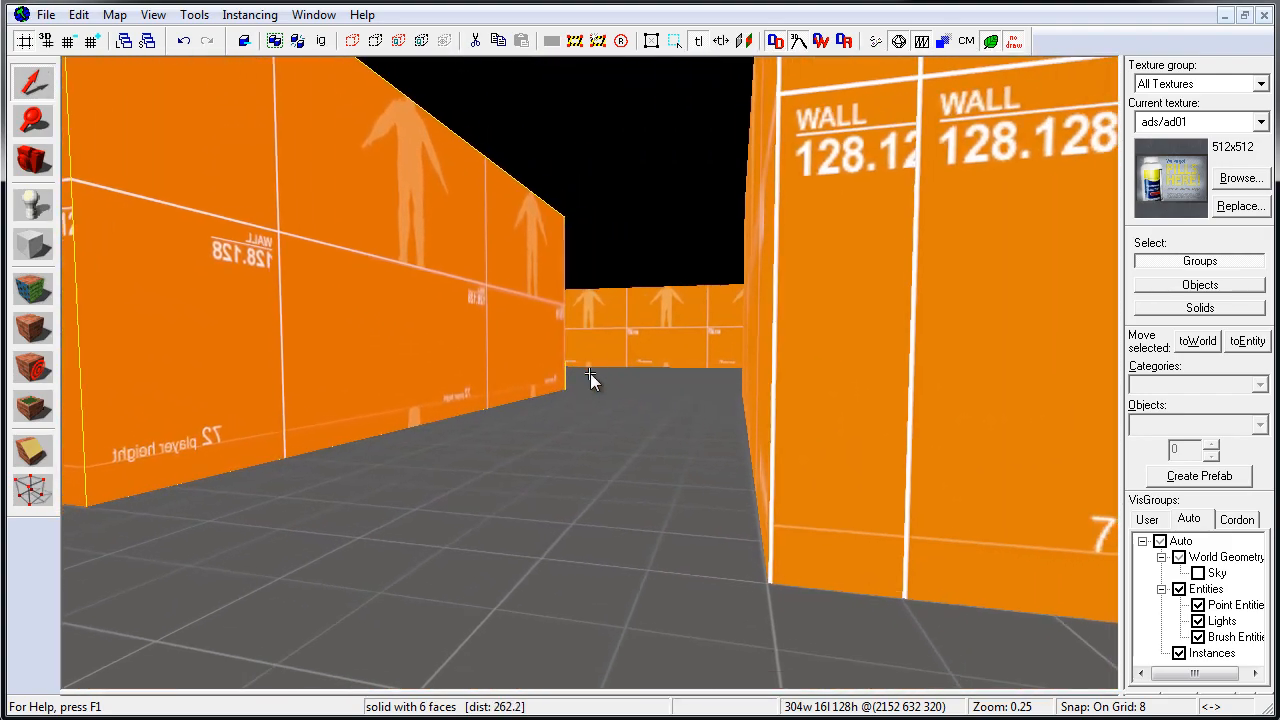
{"action": "key", "text": "s"}
{"action": "key", "text": "z"}
{"action": "left_click", "coordinate": [599, 393]}
{"action": "left_click", "coordinate": [666, 323]}
{"action": "key", "text": "z"}
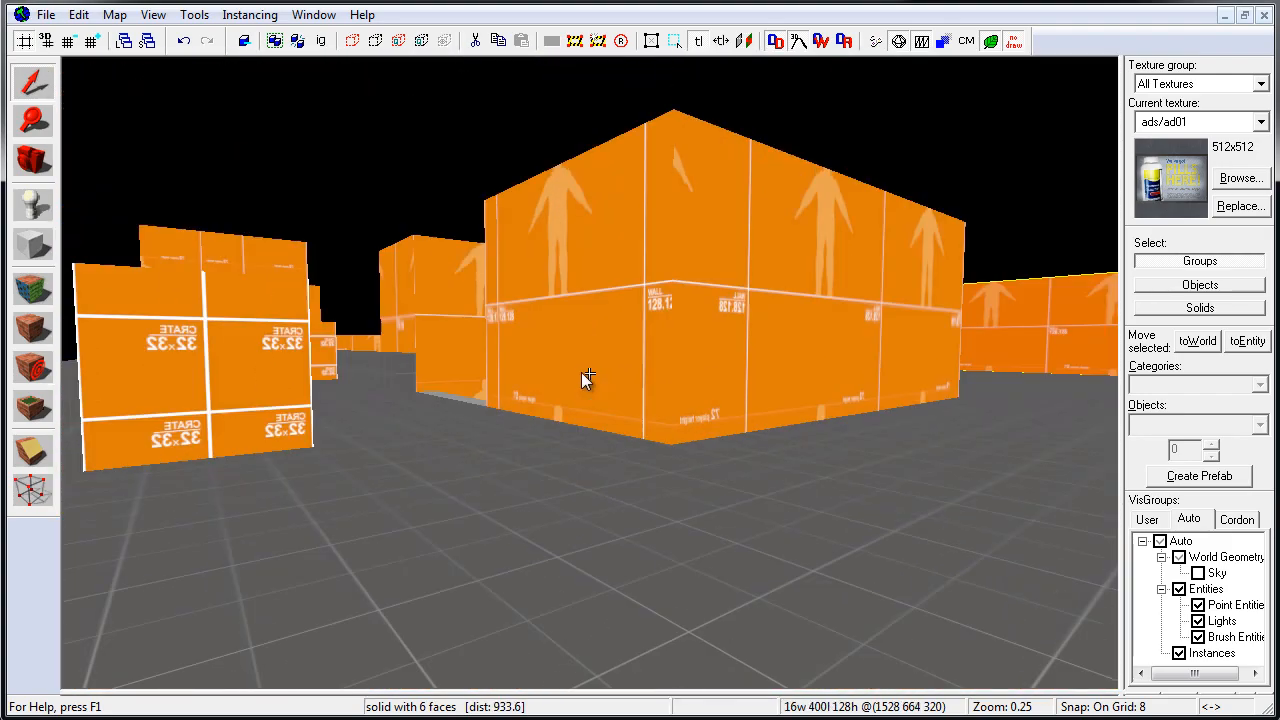
Examine the cover on the raised walkway and in the area below it, selecting the crates and a support pillar.
{"action": "key", "text": "s"}
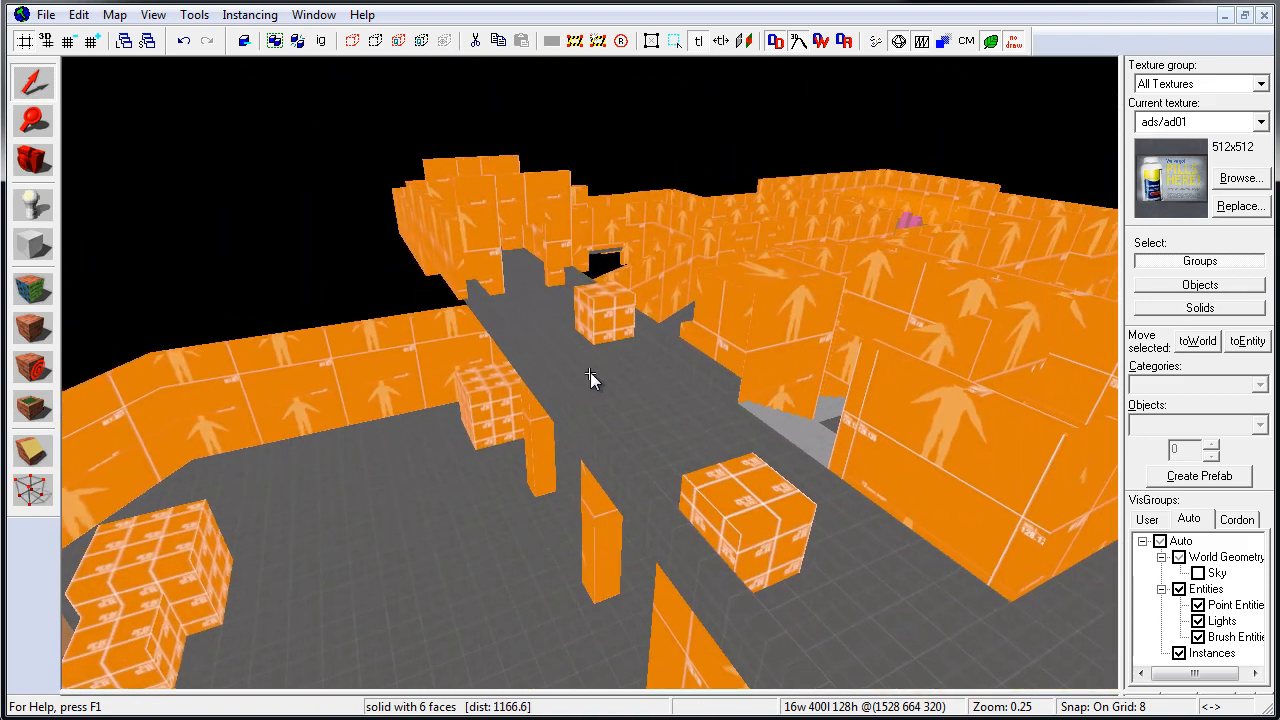
{"action": "key", "text": "z"}
{"action": "left_click", "coordinate": [747, 548]}
{"action": "left_click", "coordinate": [606, 338]}
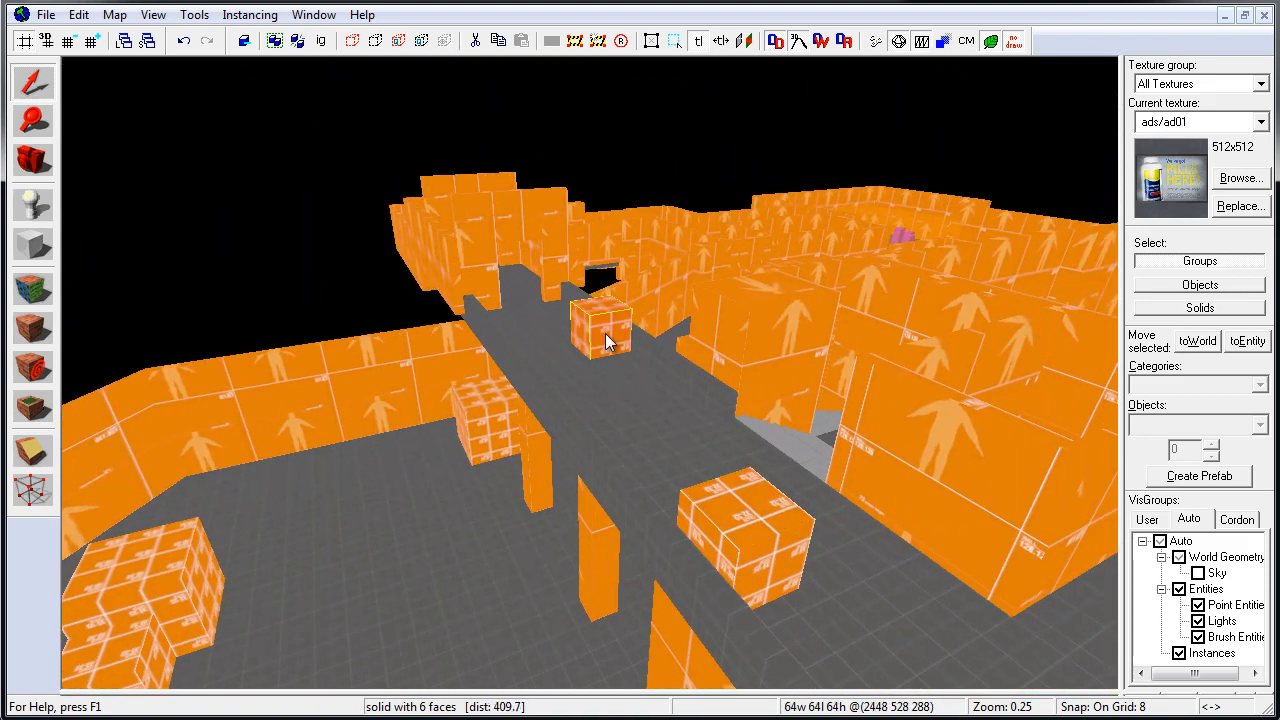
{"action": "key", "text": "z"}
{"action": "key", "text": "w"}
{"action": "key", "text": "z"}
{"action": "left_click", "coordinate": [545, 378]}
{"action": "left_click", "coordinate": [491, 399]}
{"action": "key", "text": "z"}
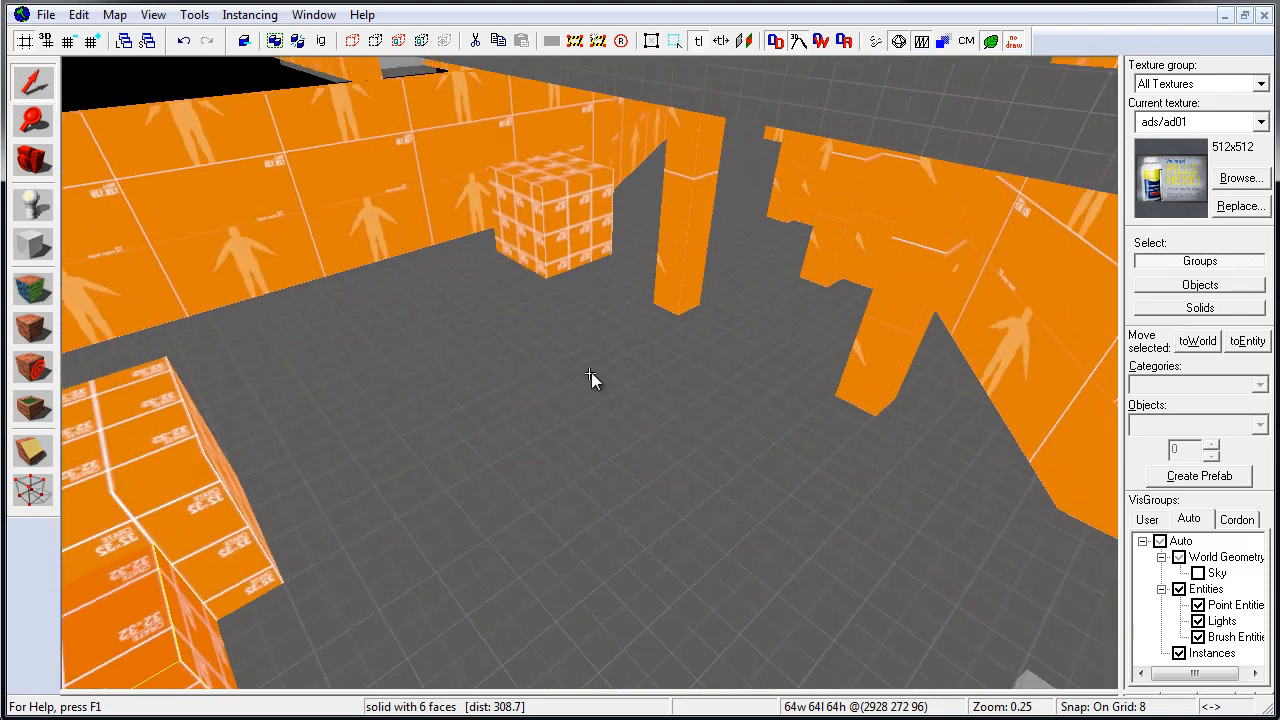
{"action": "key", "text": "z"}
{"action": "left_click", "coordinate": [558, 236]}
{"action": "key", "text": "z"}
{"action": "key", "text": "z"}
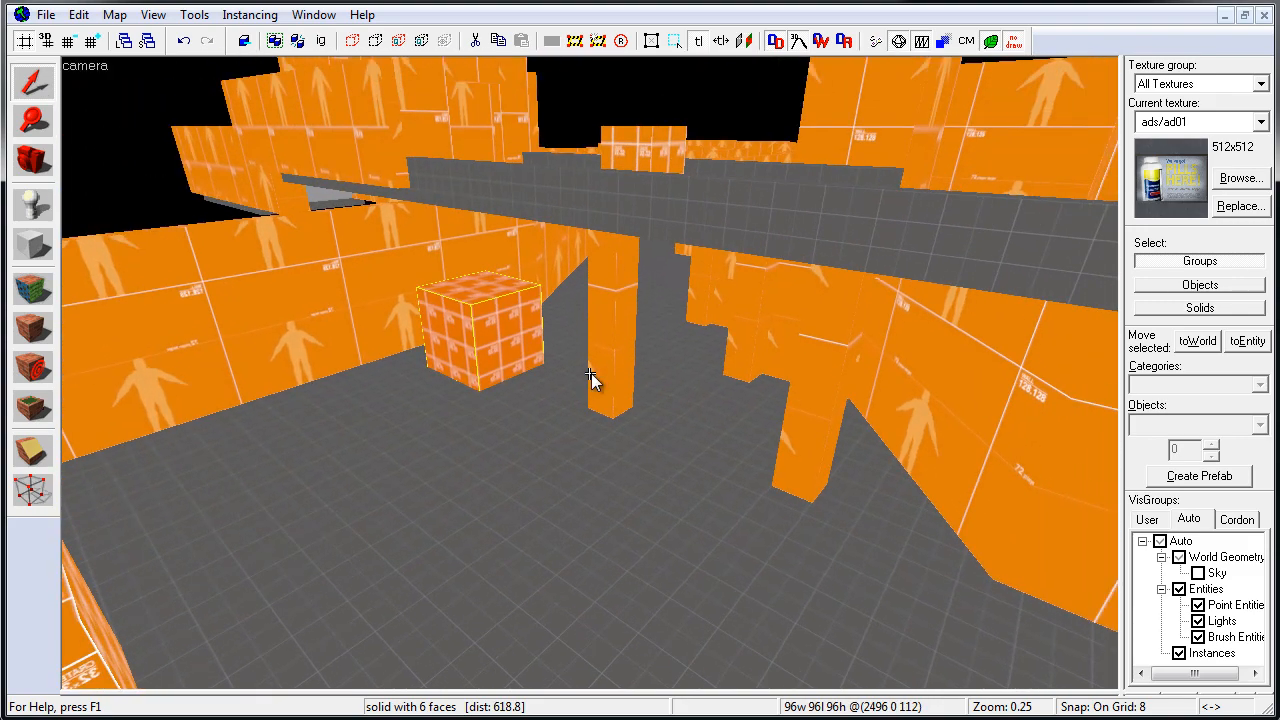
{"action": "left_click", "coordinate": [504, 168]}
{"action": "left_click", "coordinate": [489, 324]}
{"action": "left_click", "coordinate": [745, 328]}
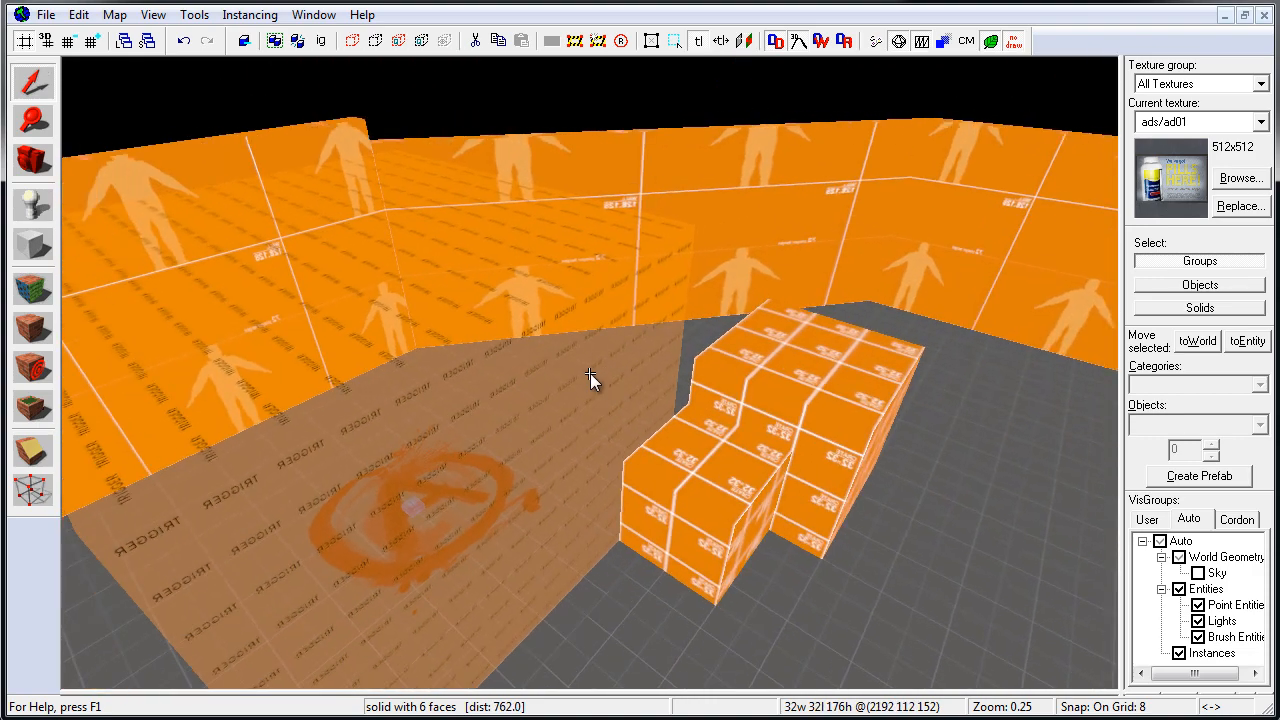
Examine the bombsite A trigger volume and the painted A overlay on its floor, selecting each.
{"action": "key", "text": "s"}
{"action": "key", "text": "z"}
{"action": "left_click", "coordinate": [622, 370]}
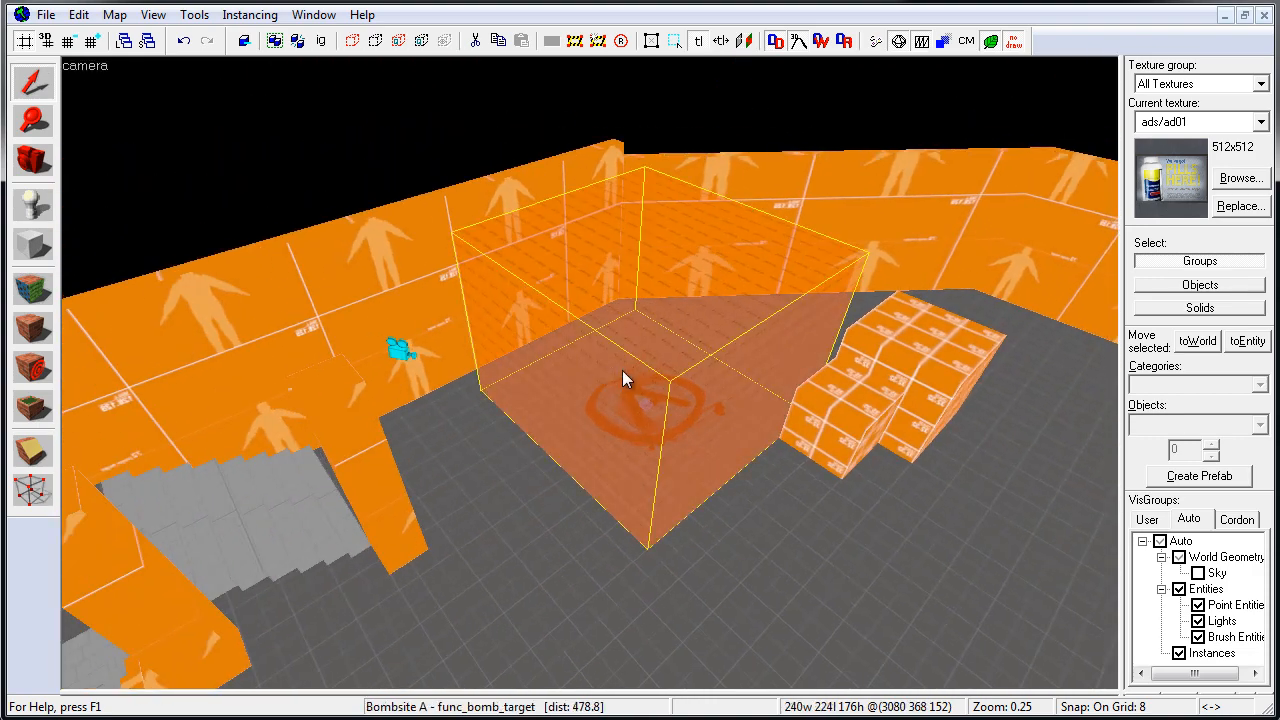
{"action": "left_click", "coordinate": [650, 406]}
{"action": "key", "text": "z"}
{"action": "key", "text": "w"}
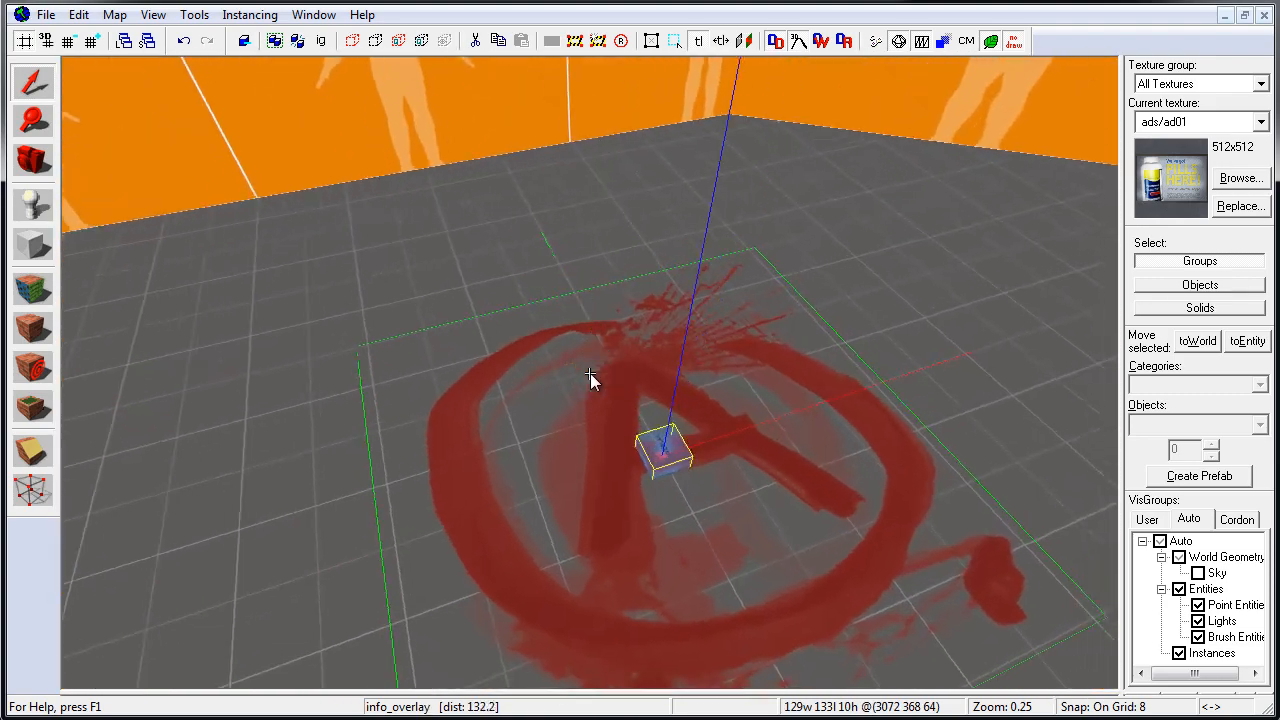
{"action": "key", "text": "z"}
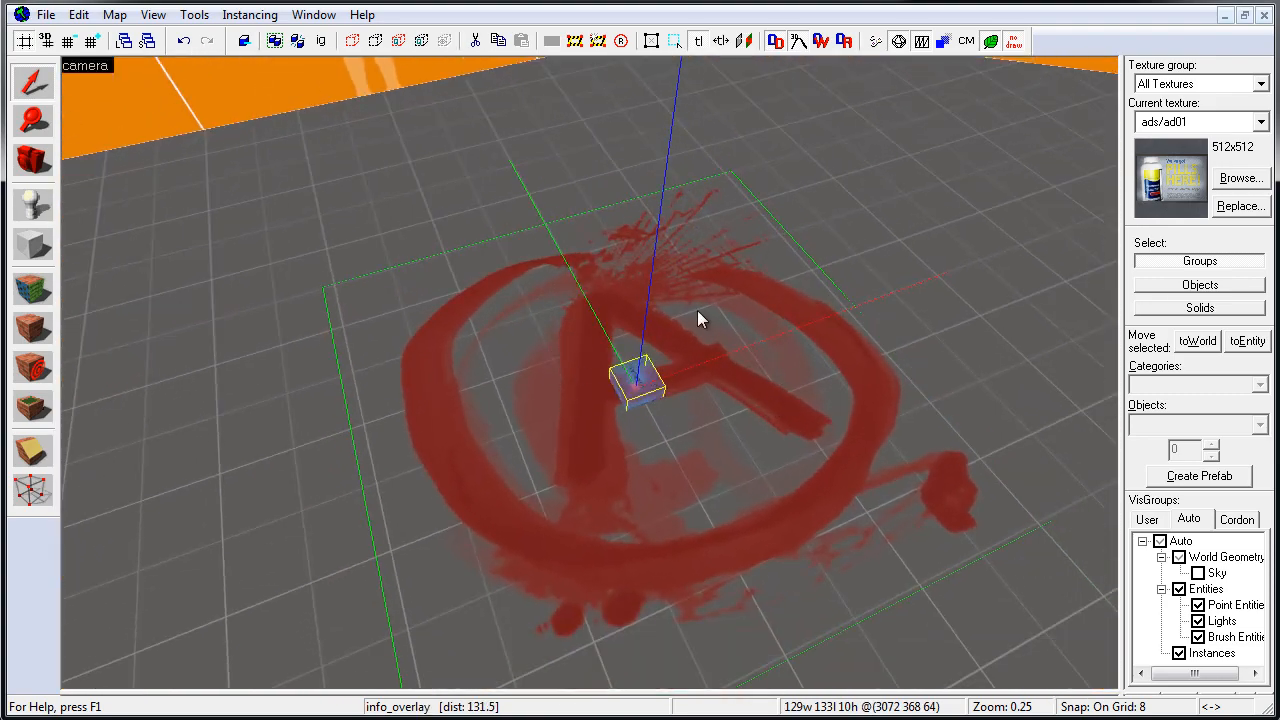
{"action": "key", "text": "z"}
{"action": "key", "text": "s"}
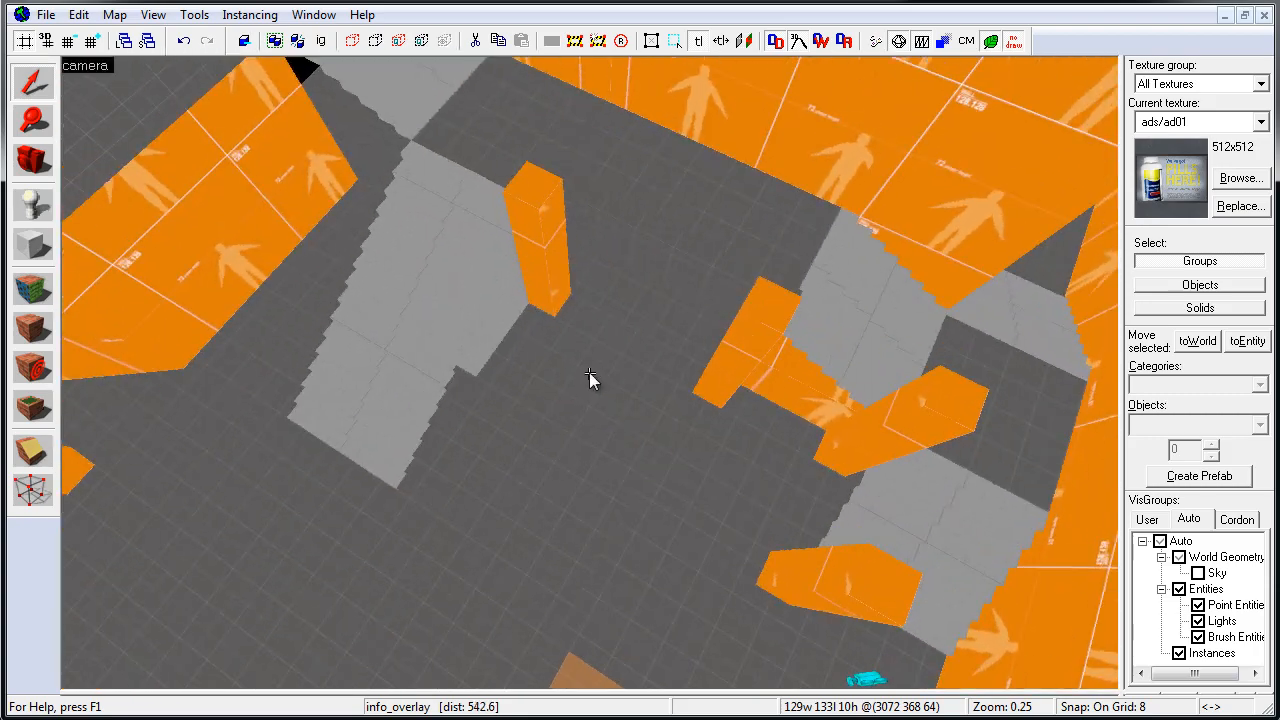
Examine the stairs and pillars around the bombsite and its lower entrance, selecting the stair flights leading to the raised walkway.
{"action": "left_click", "coordinate": [590, 373]}
{"action": "key", "text": "w"}
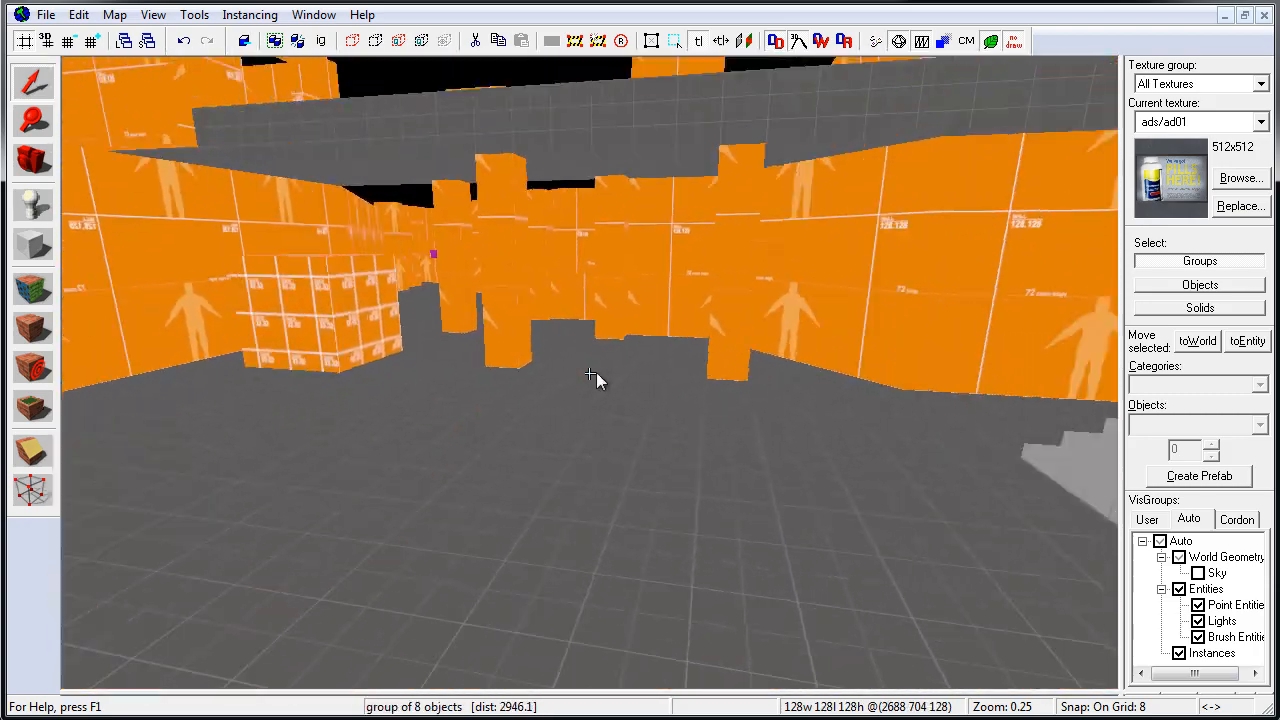
{"action": "key", "text": "z"}
{"action": "left_click", "coordinate": [578, 382]}
{"action": "key", "text": "z"}
{"action": "key", "text": "s"}
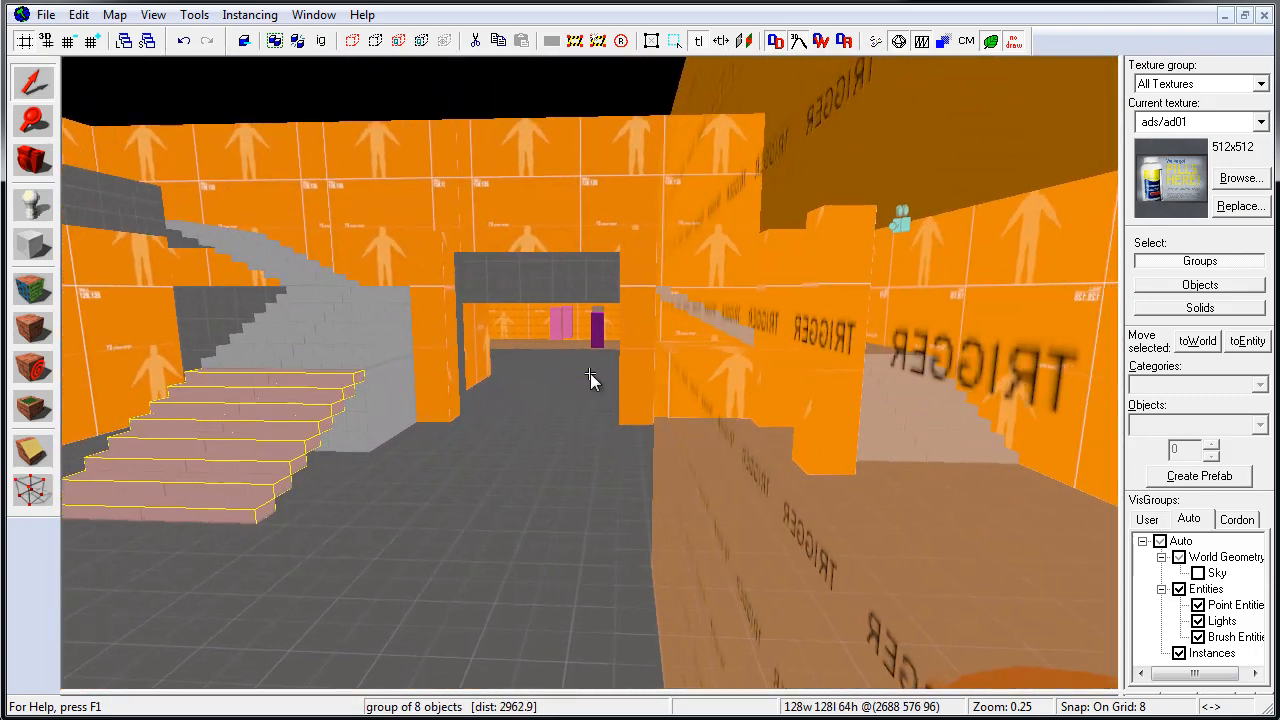
{"action": "key", "text": "a"}
{"action": "left_click", "coordinate": [120, 215]}
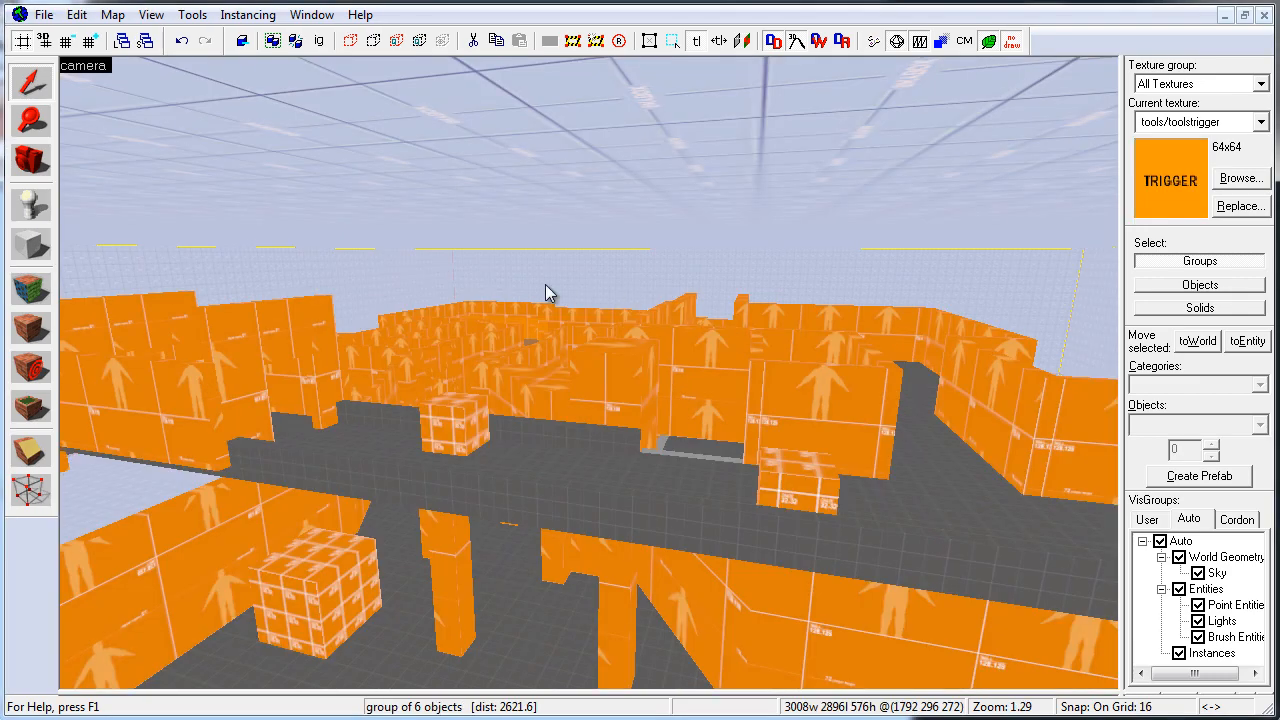
Save the map under the new name de_onesection_01, and compile and run it with normal BSP, fast VIS and fast RAD.
{"action": "left_click", "coordinate": [44, 14]}
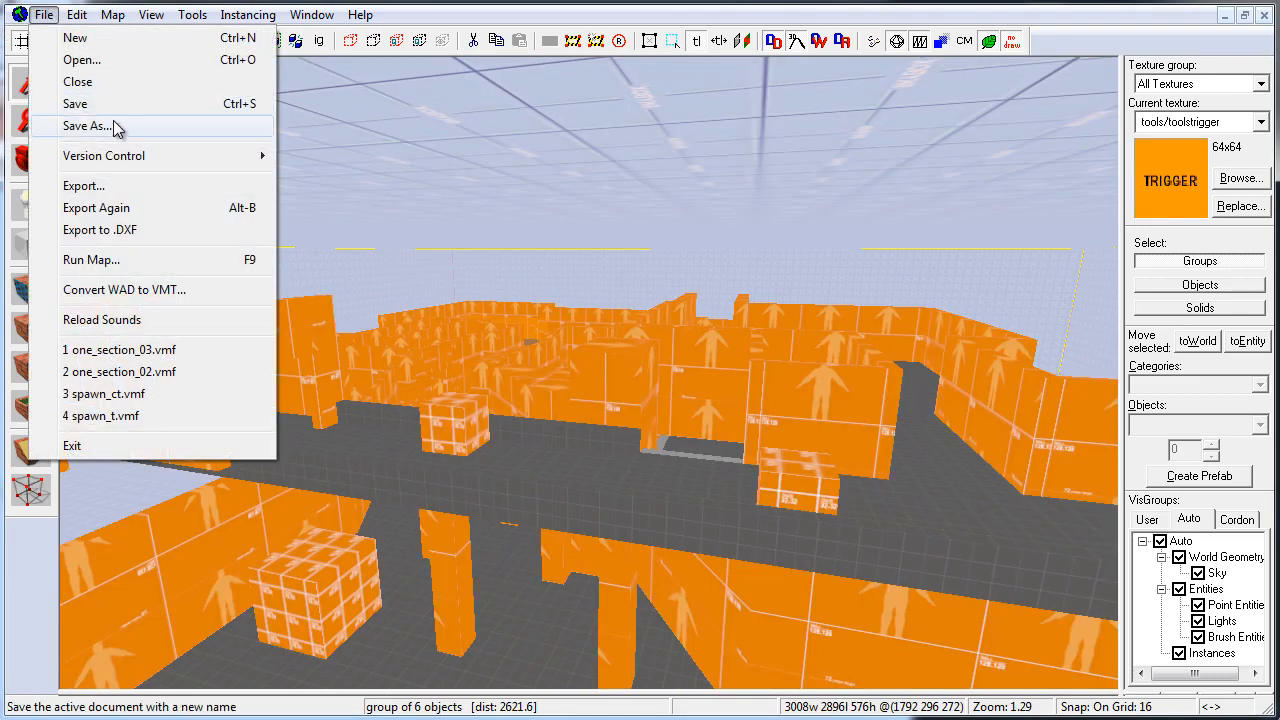
{"action": "left_click", "coordinate": [192, 123]}
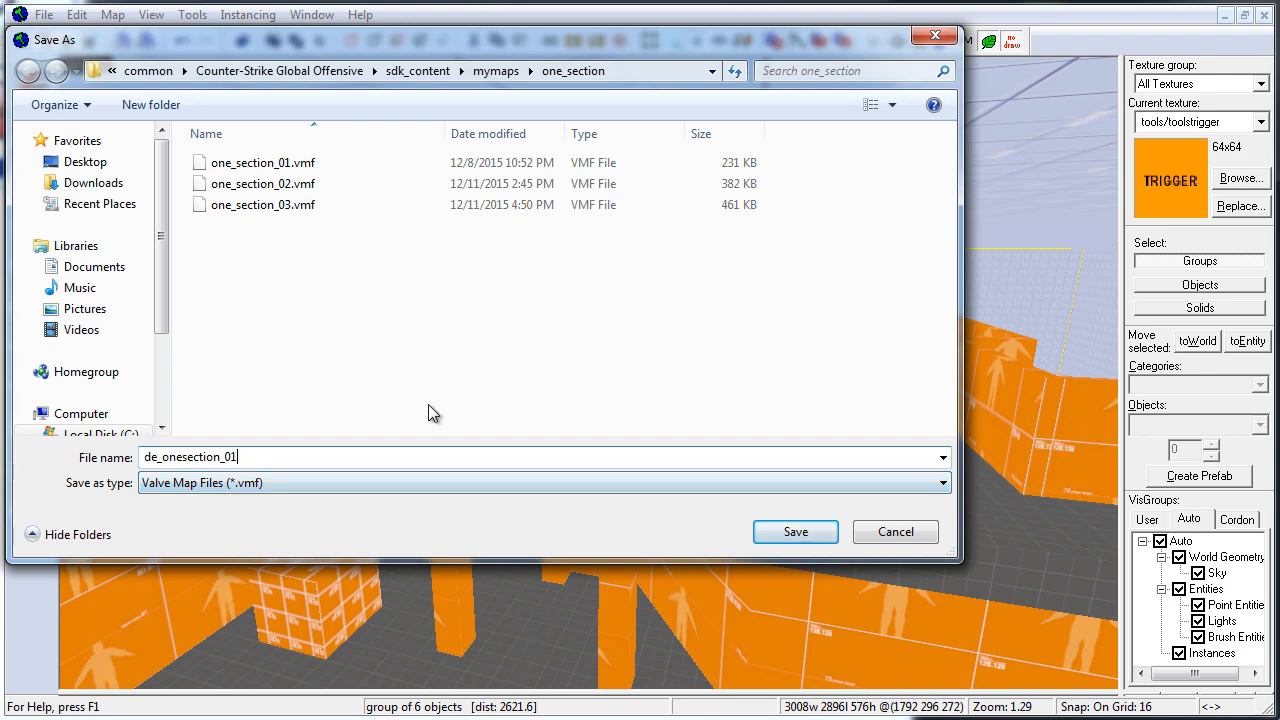
{"action": "left_click", "coordinate": [756, 532]}
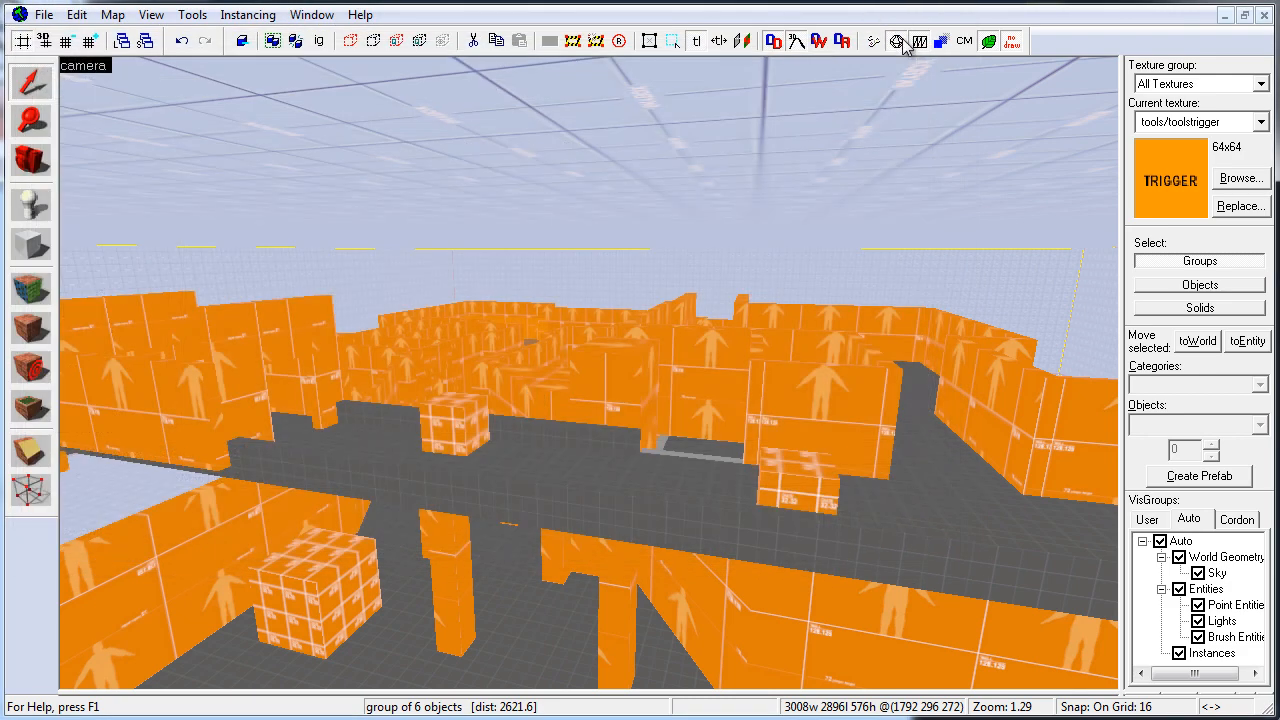
{"action": "left_click", "coordinate": [874, 43]}
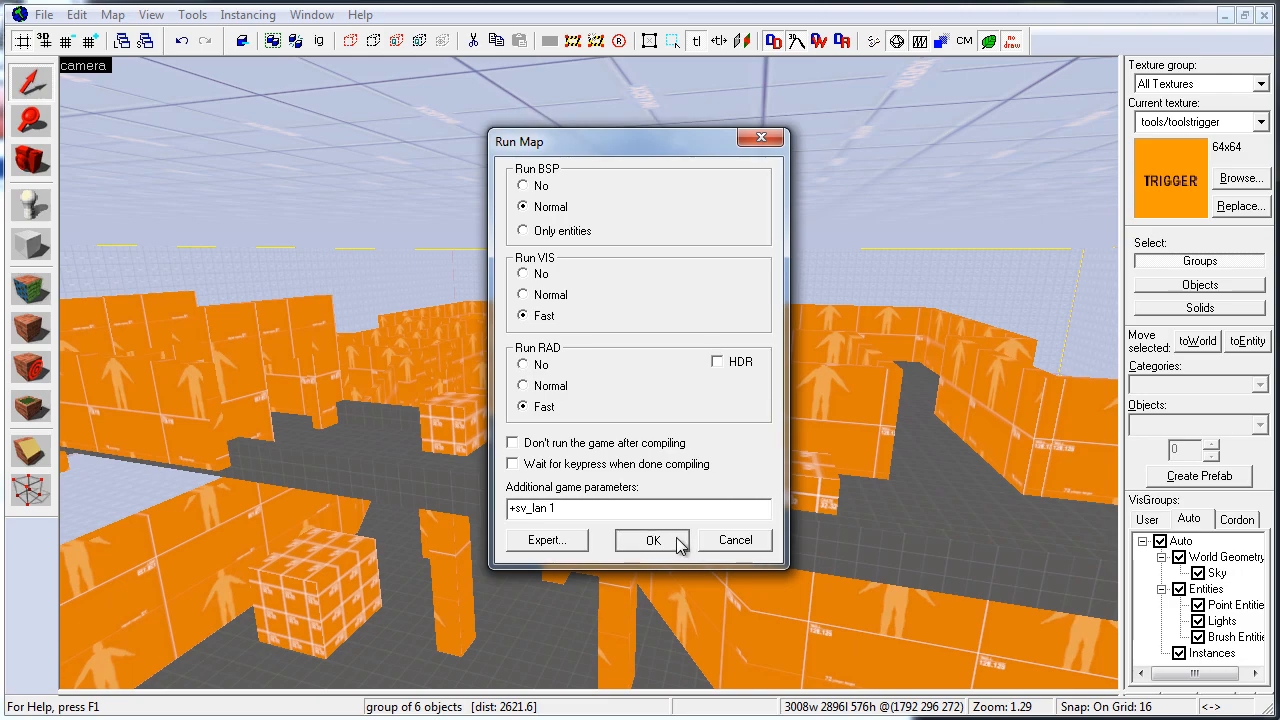
{"action": "left_click", "coordinate": [677, 540]}
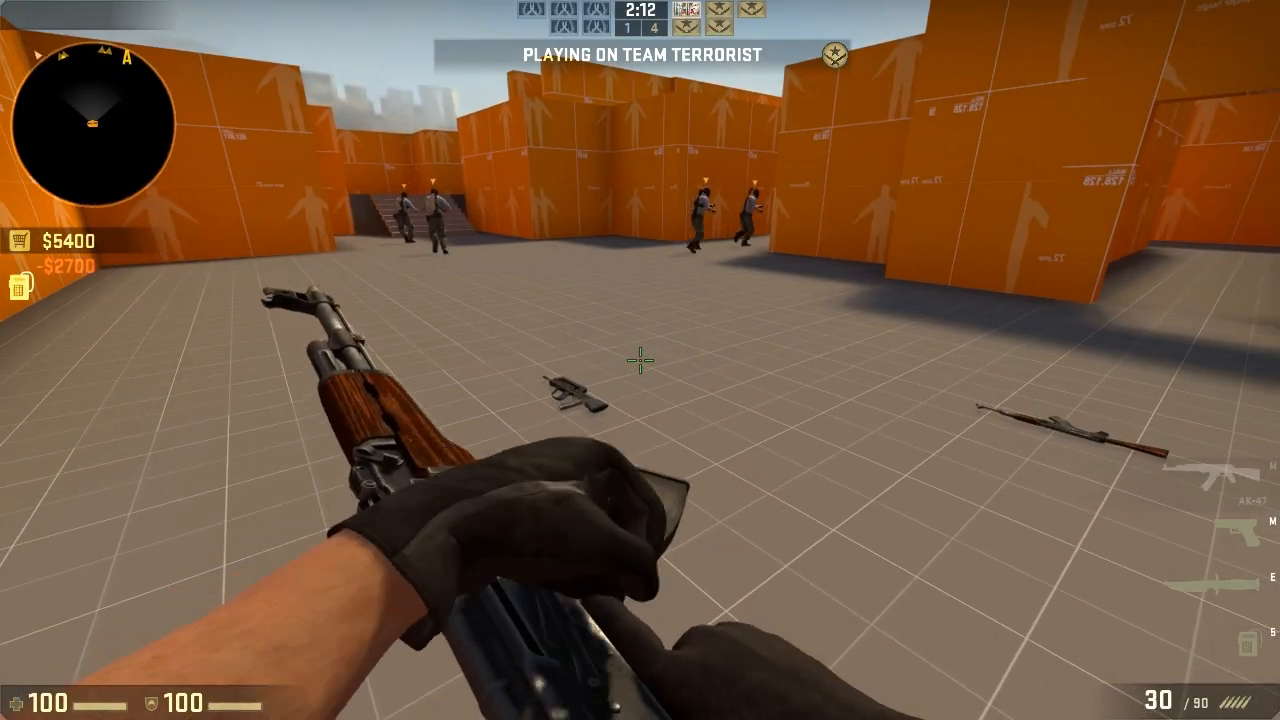
Playtest the map in Counter-Strike as a terrorist, running from spawn through the passage and up the stairs toward the walkway.
{"action": "key", "text": "3"}
{"action": "key", "text": "w"}
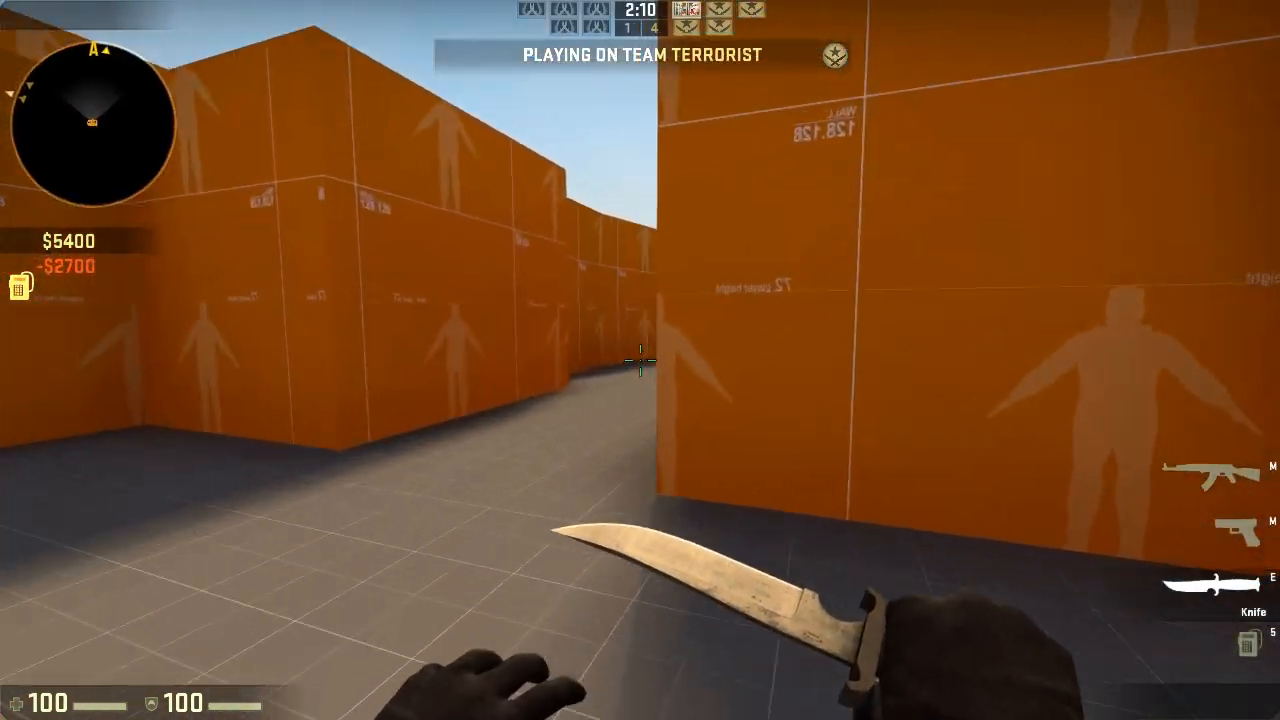
{"action": "key", "text": "1"}
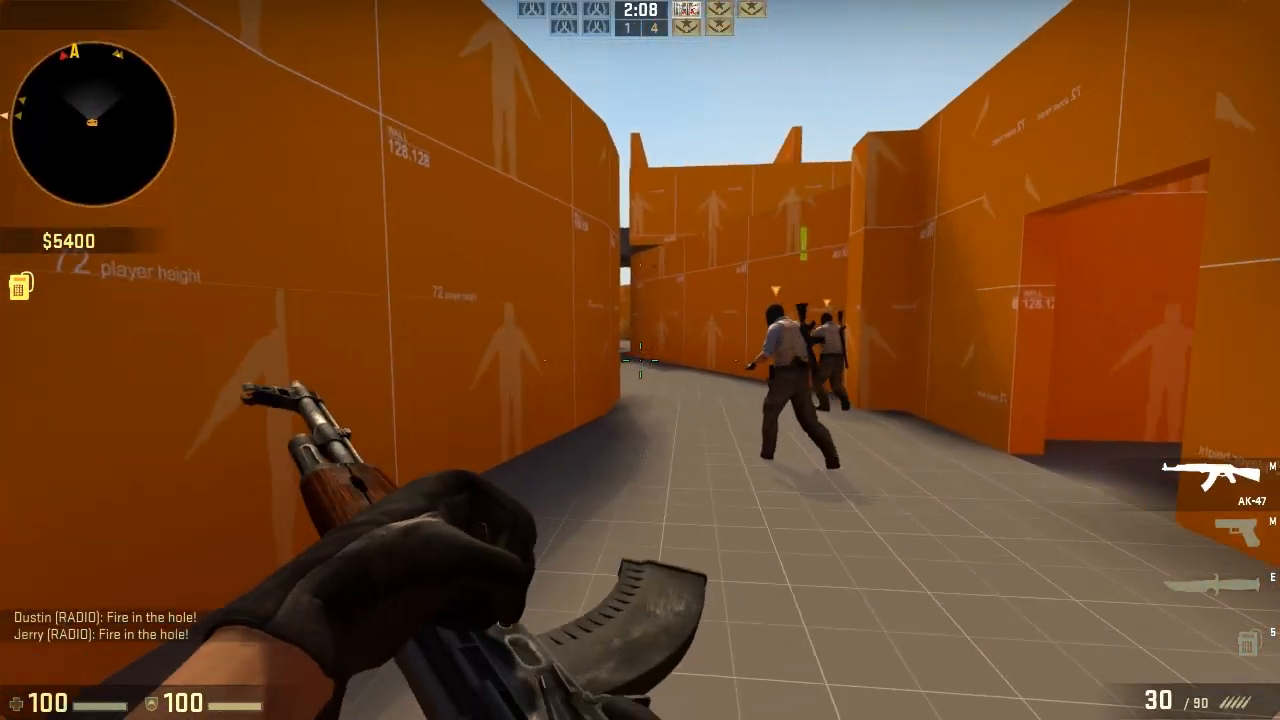
{"action": "key", "text": "w"}
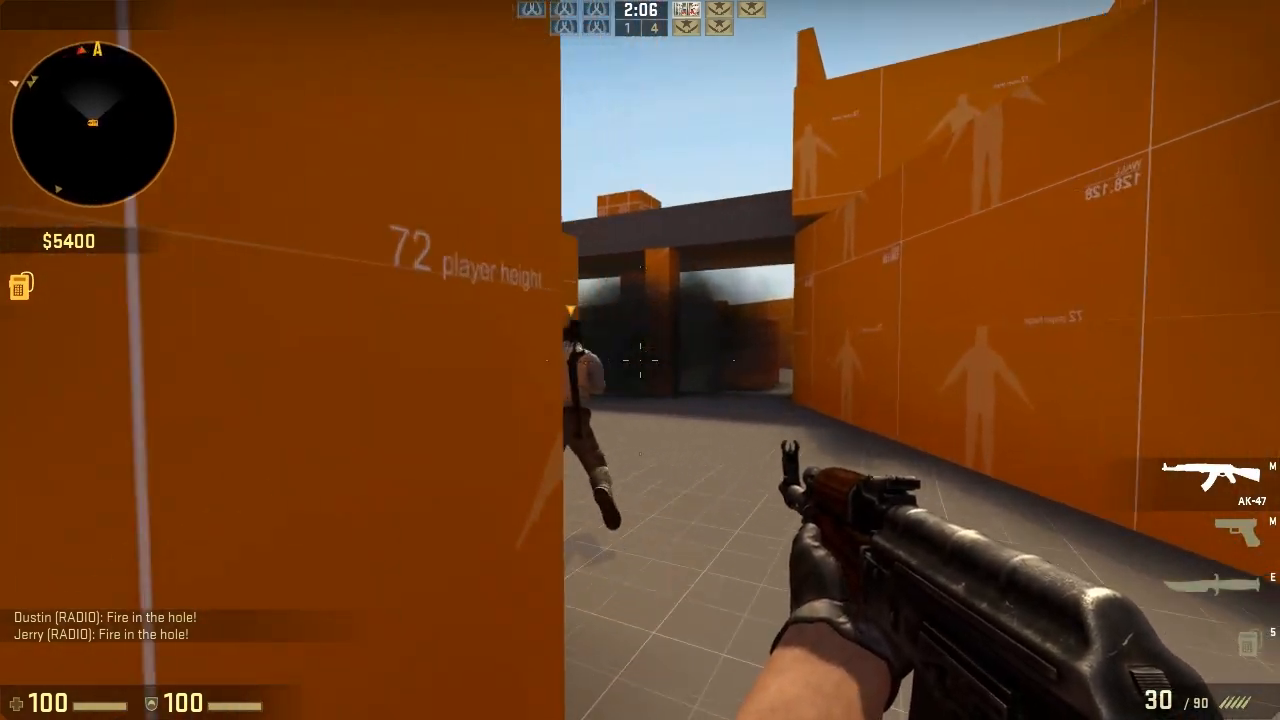
{"action": "key", "text": "w"}
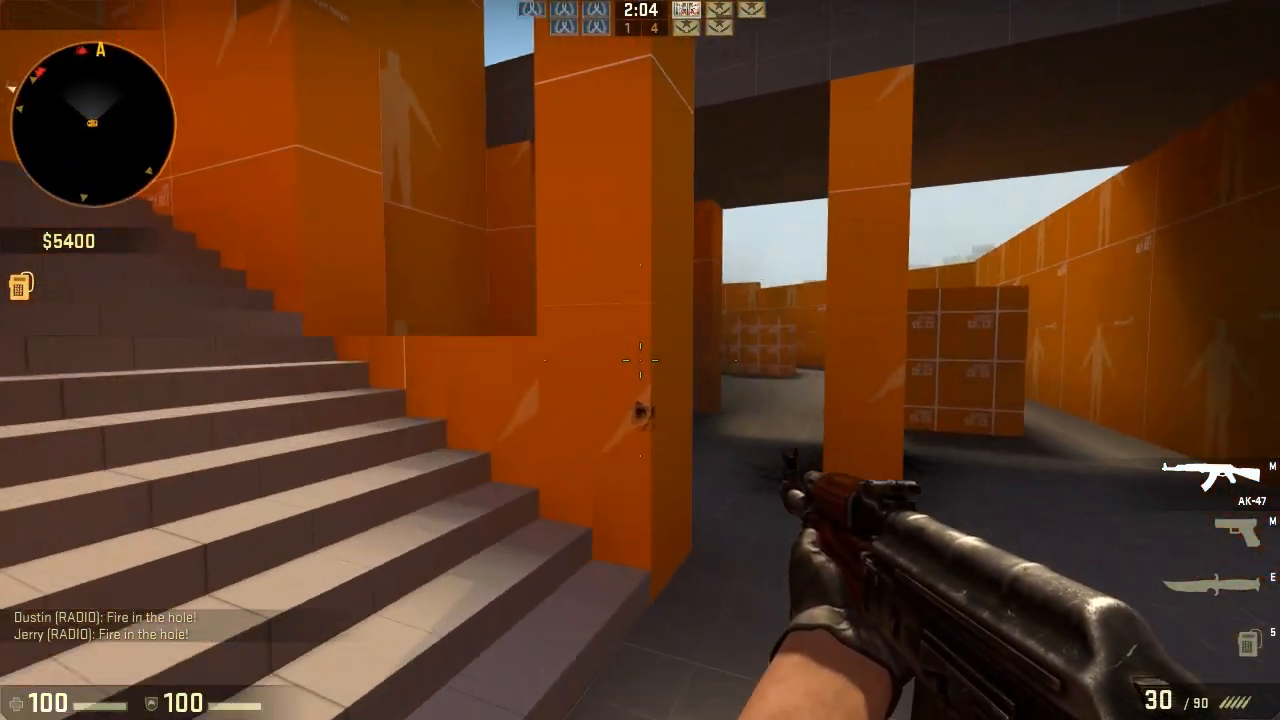
{"action": "key", "text": "w"}
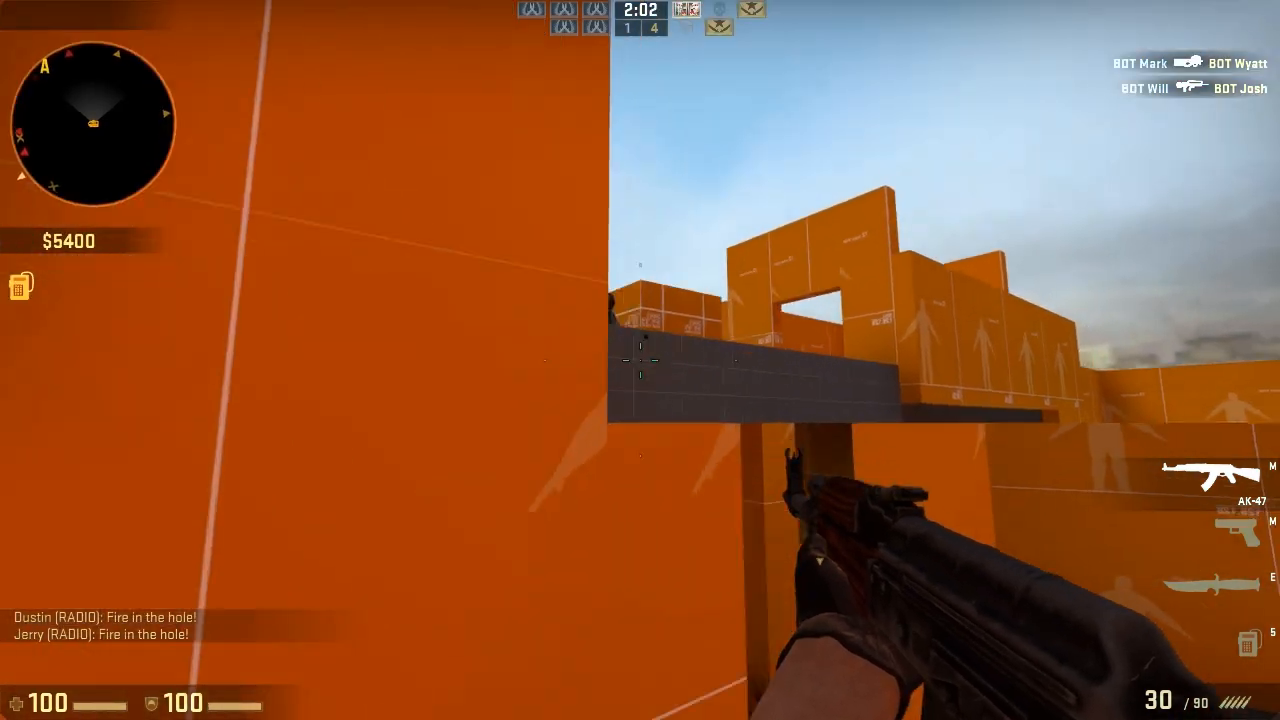
Test combat around the stairs and raised walkway by shooting the enemy bots with the AK-47.
{"action": "left_click", "coordinate": [640, 360]}
{"action": "left_click", "coordinate": [640, 360]}
{"action": "key", "text": "w"}
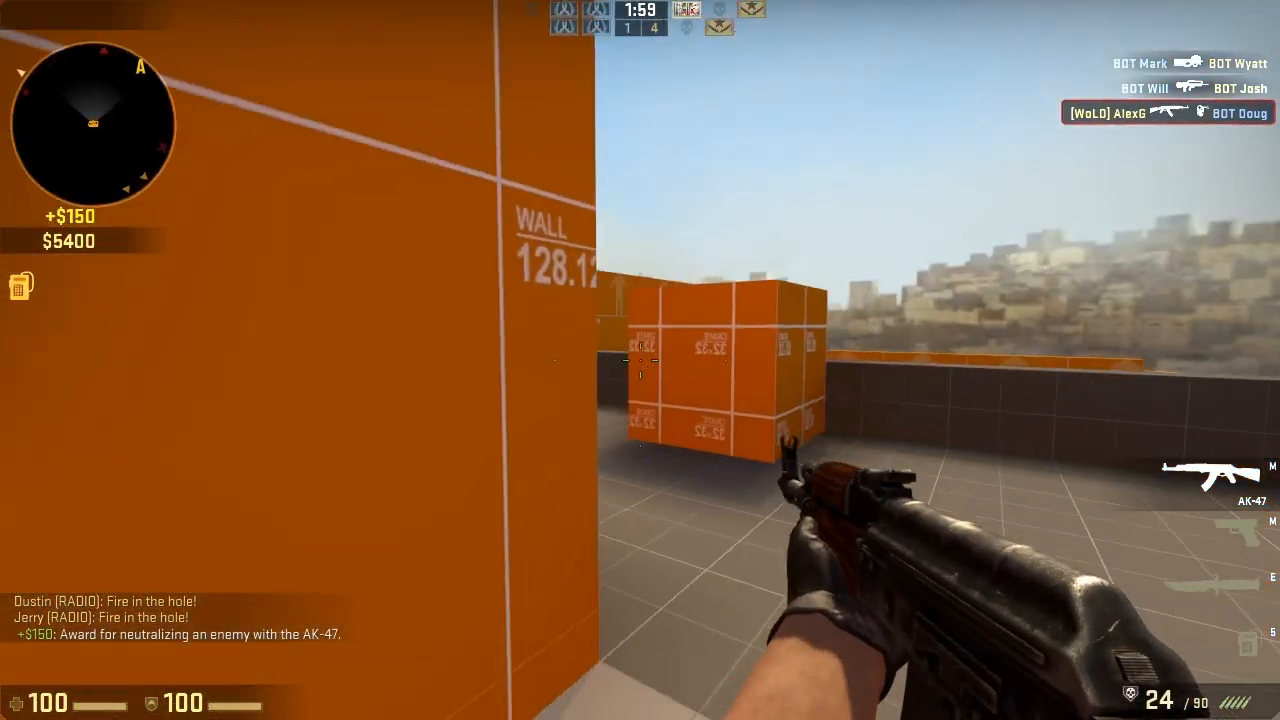
{"action": "left_click", "coordinate": [640, 360]}
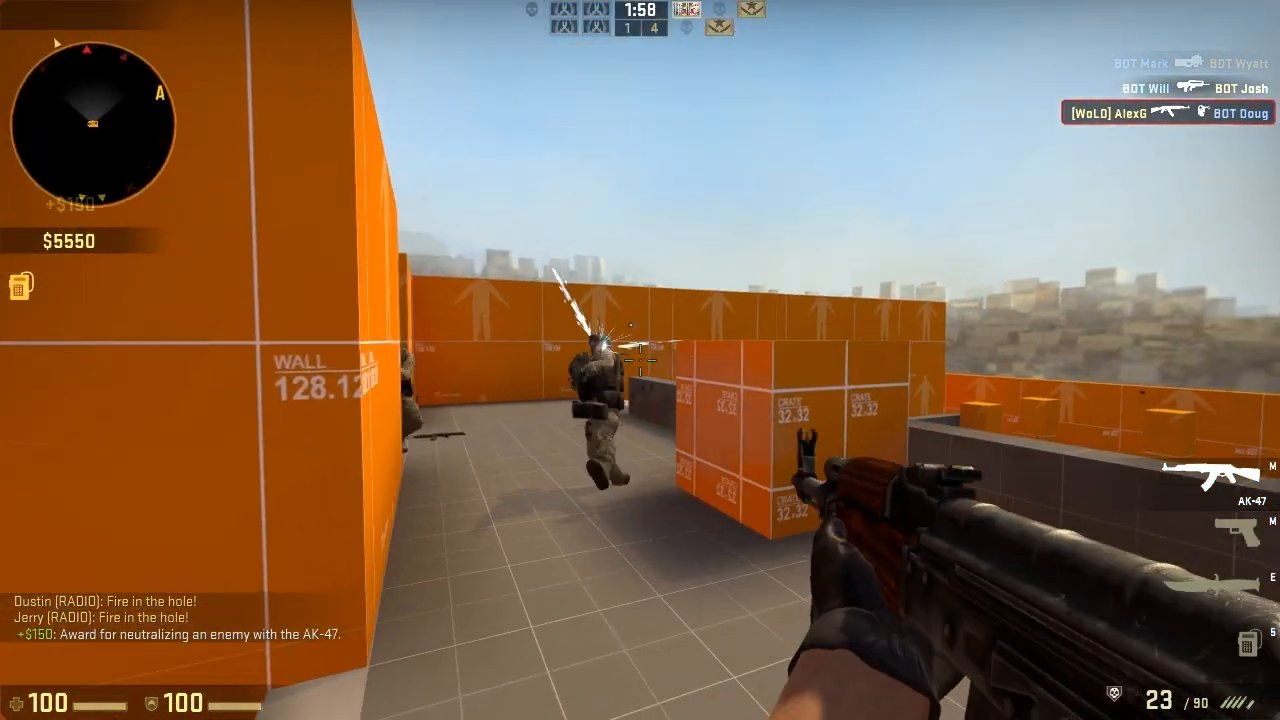
{"action": "left_click", "coordinate": [640, 360]}
{"action": "left_click", "coordinate": [640, 360]}
{"action": "left_click", "coordinate": [640, 360]}
{"action": "left_click", "coordinate": [640, 360]}
{"action": "key", "text": "w"}
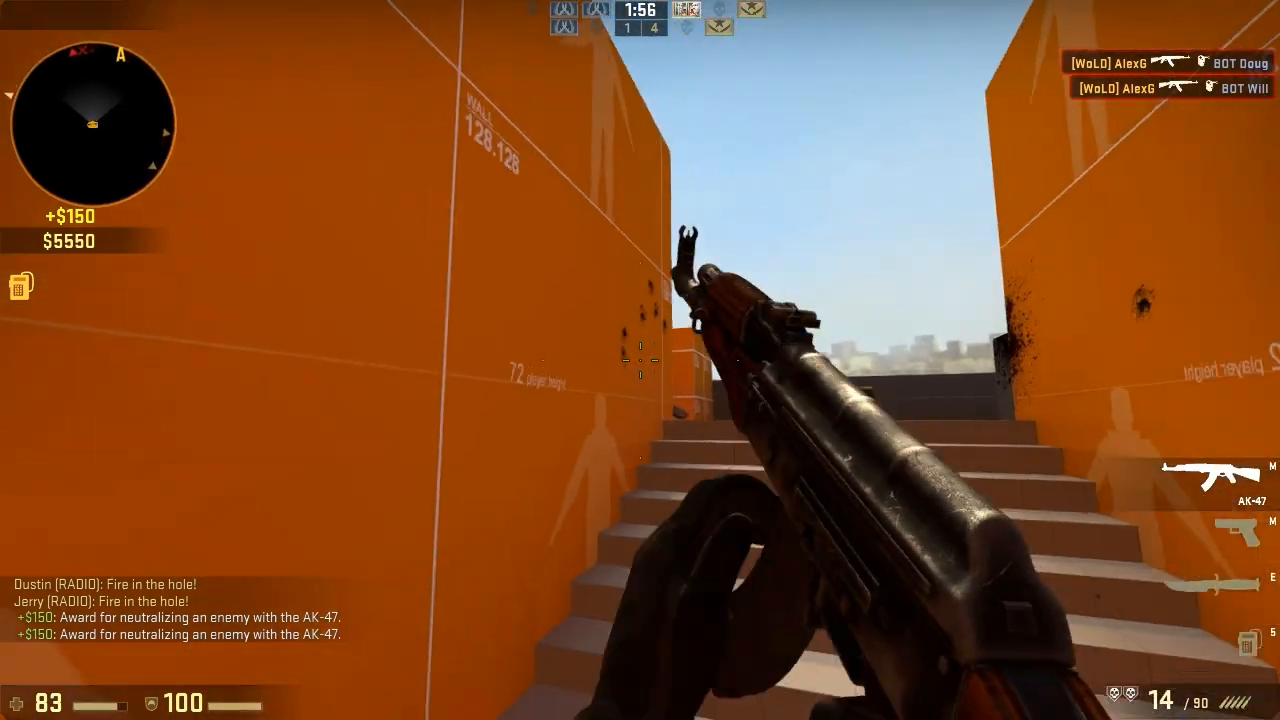
Move under the walkway into bombsite A and around the large crate, and switch to the bomb.
{"action": "key", "text": "w"}
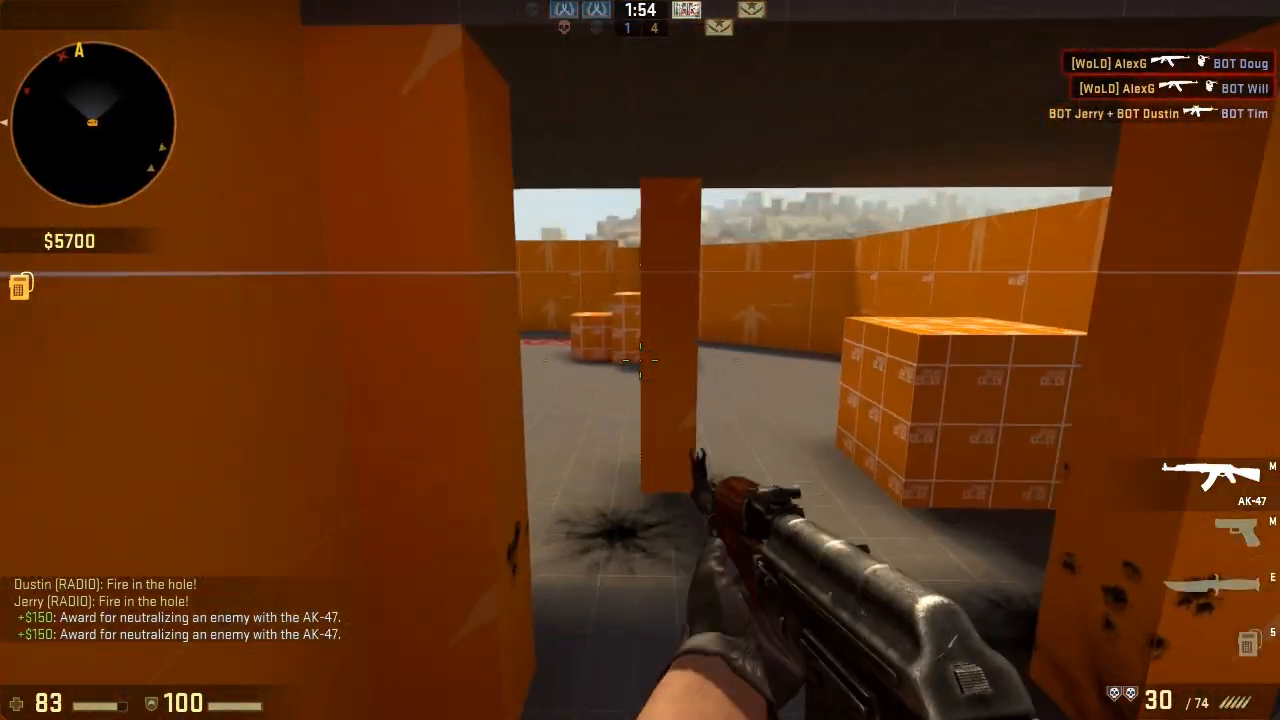
{"action": "key", "text": "w"}
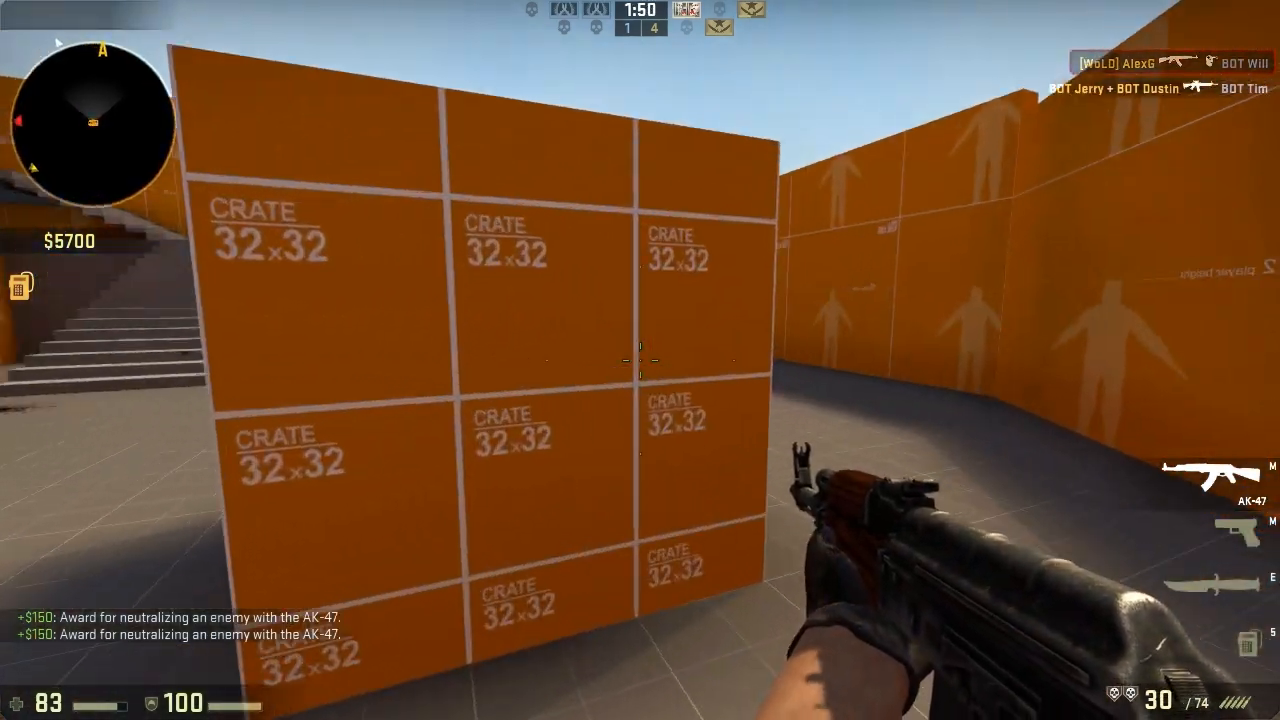
{"action": "key", "text": "w"}
{"action": "key", "text": "5"}
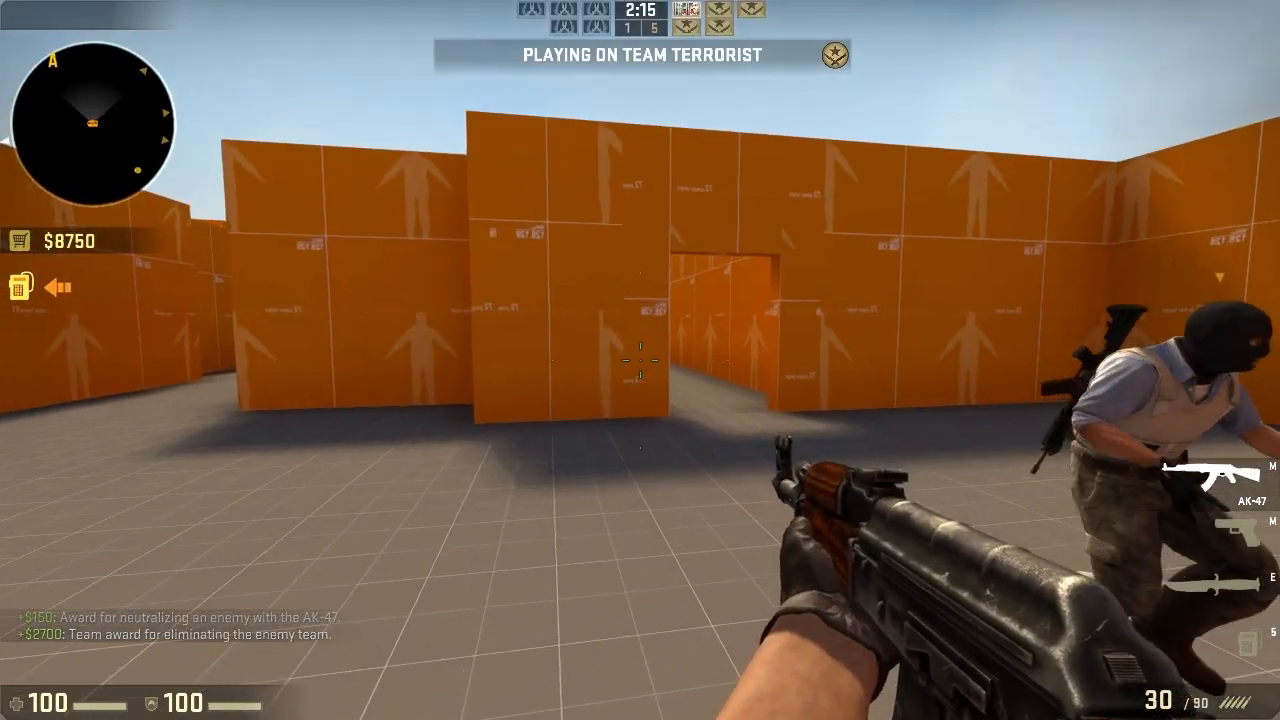
Playtest the terrorist route from spawn with the knife, taking the passage past the stairs to the doorway onto the raised walkway with the AK-47.
{"action": "key", "text": "3"}
{"action": "key", "text": "w"}
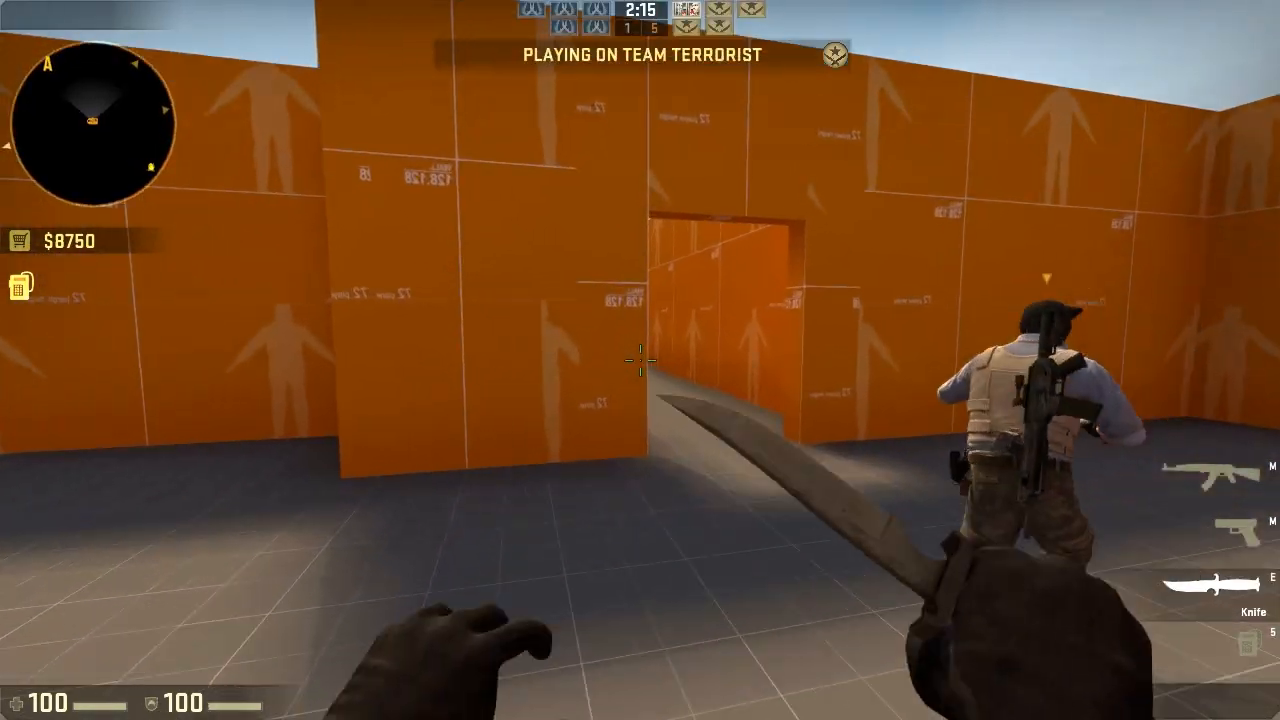
{"action": "key", "text": "w"}
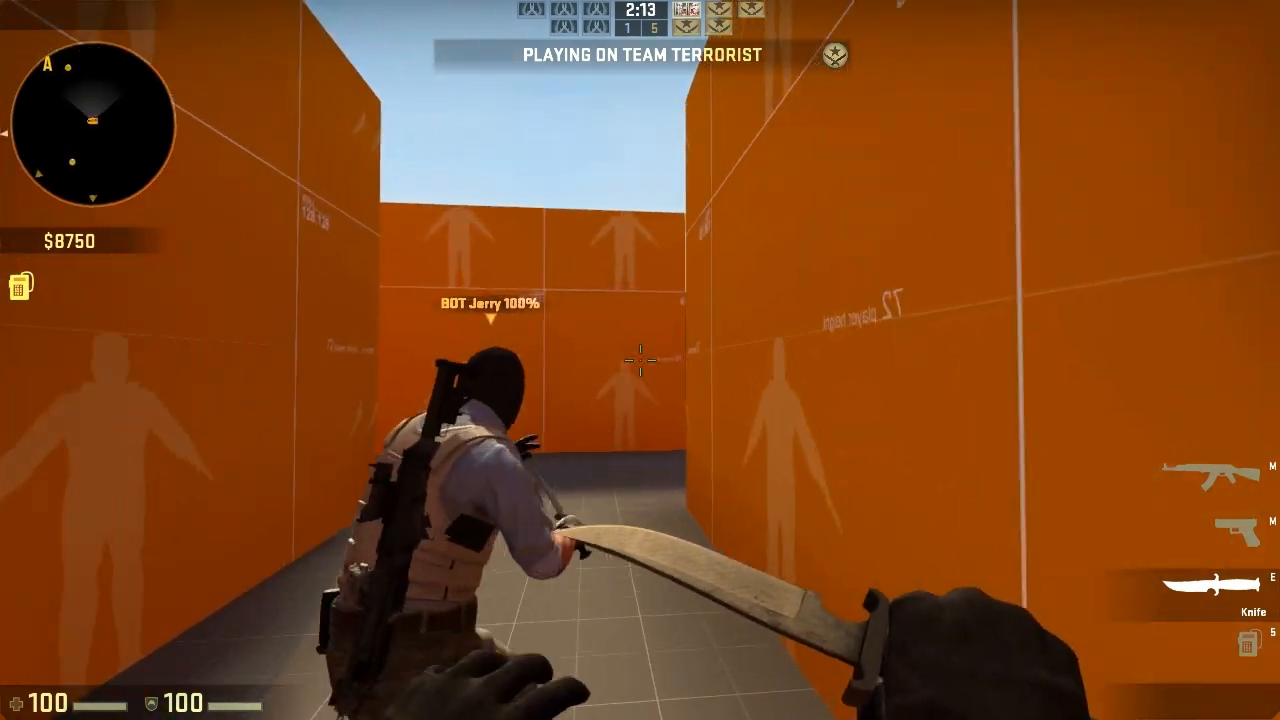
{"action": "key", "text": "w"}
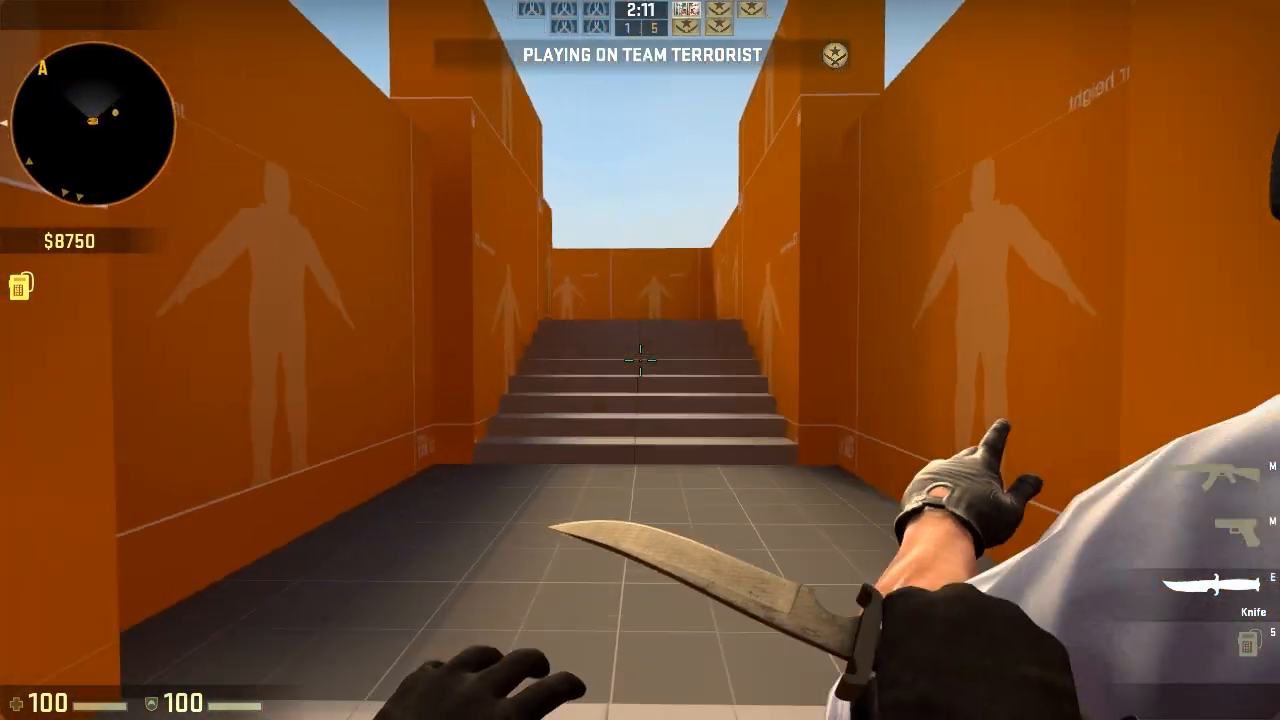
{"action": "key", "text": "1"}
{"action": "key", "text": "w"}
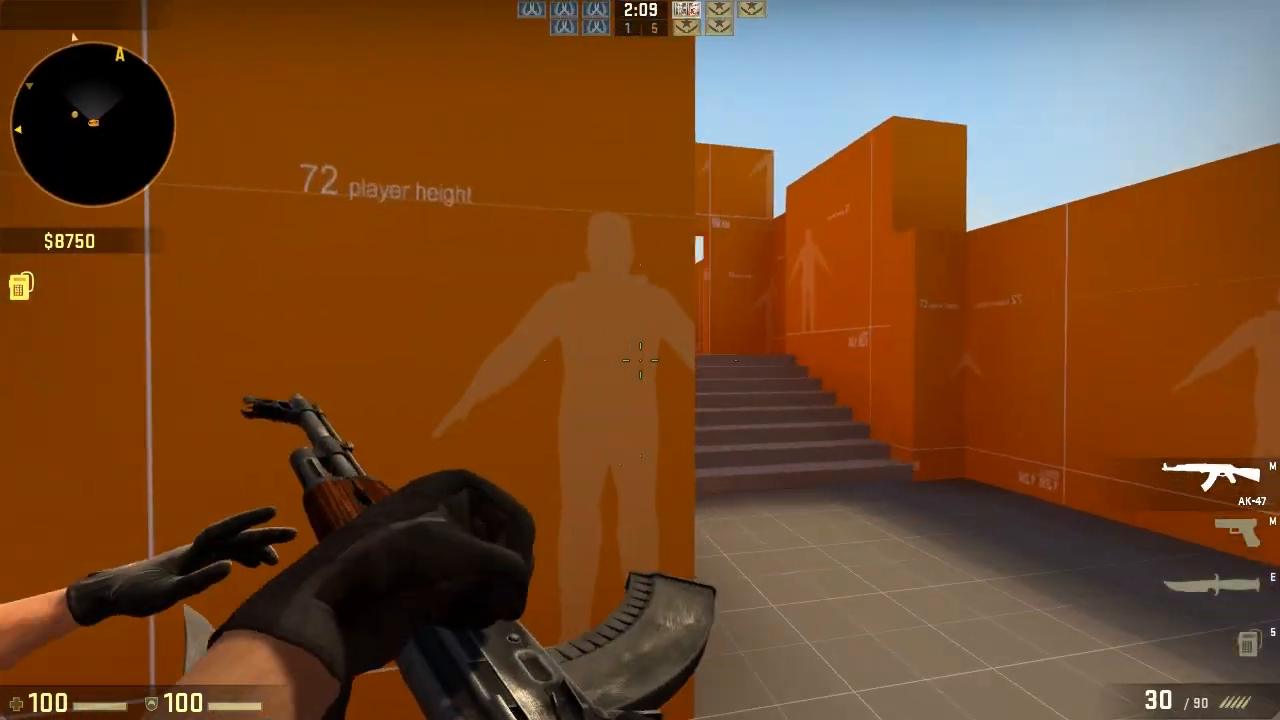
{"action": "key", "text": "w"}
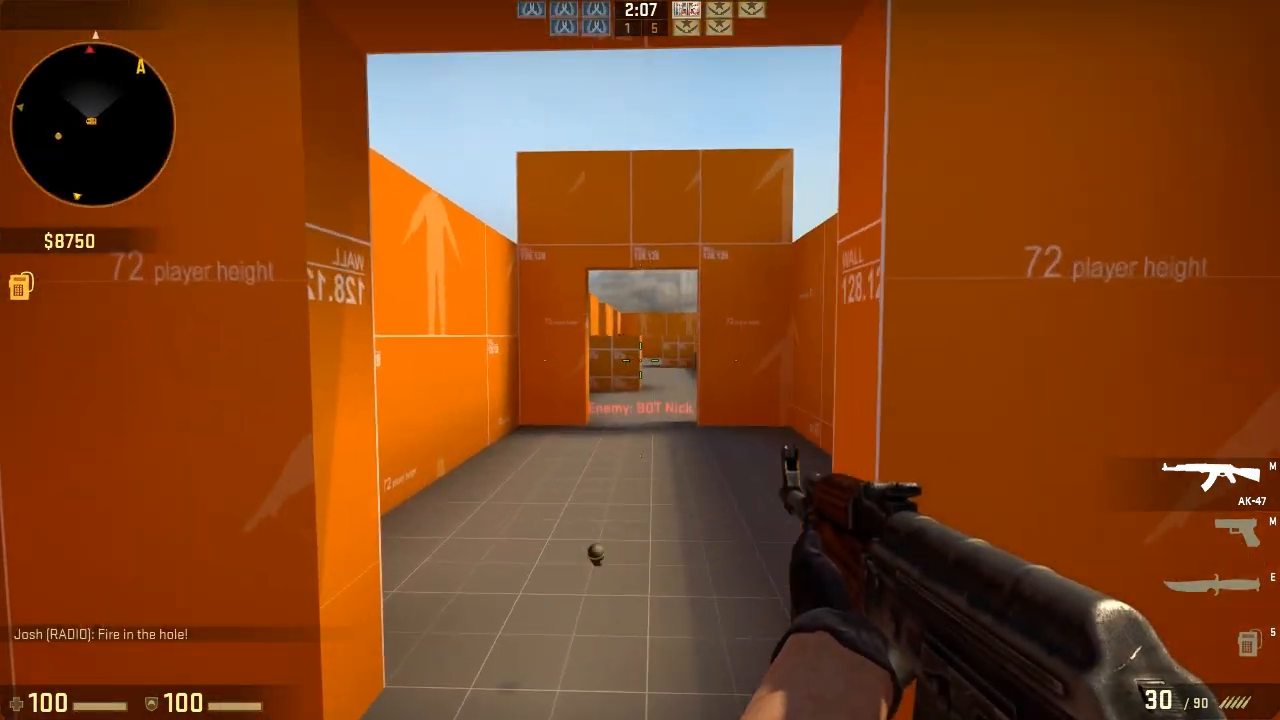
{"action": "key", "text": "w"}
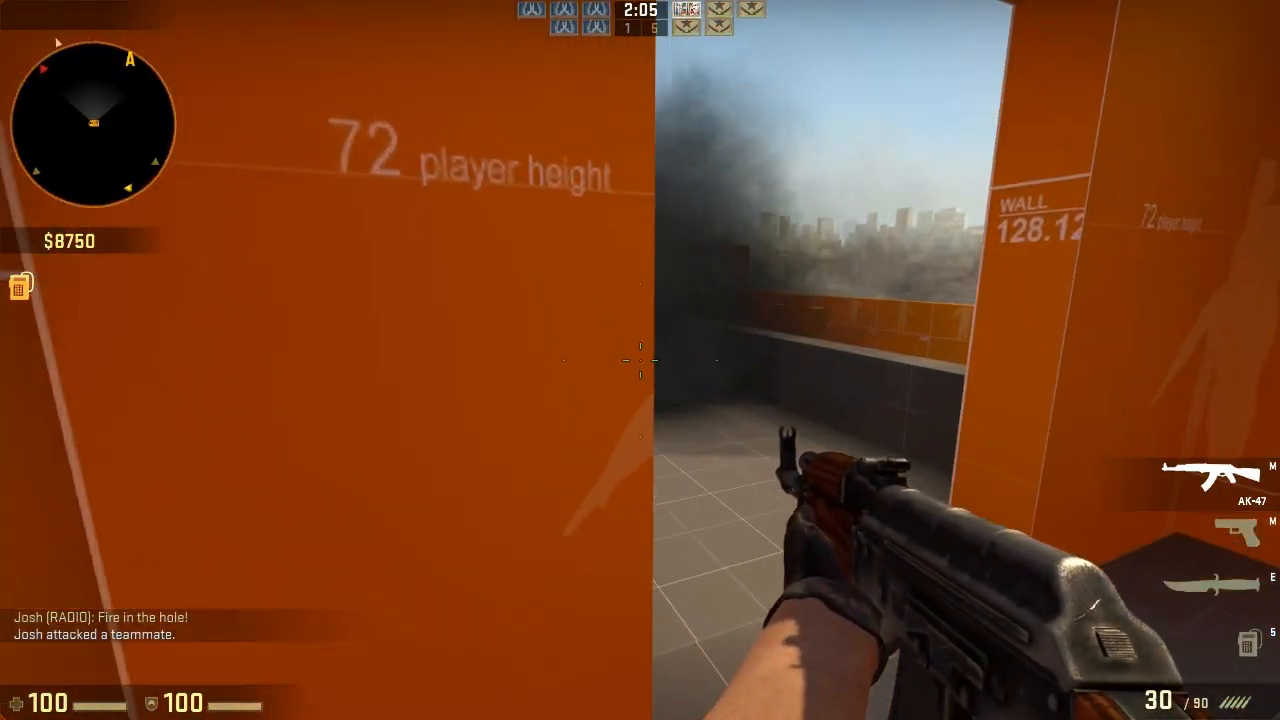
Fire the AK-47 while entering the walkway, drop over the crate into bombsite A and plant the bomb beside the large crate.
{"action": "left_click", "coordinate": [640, 360]}
{"action": "left_click", "coordinate": [640, 360]}
{"action": "key", "text": "w"}
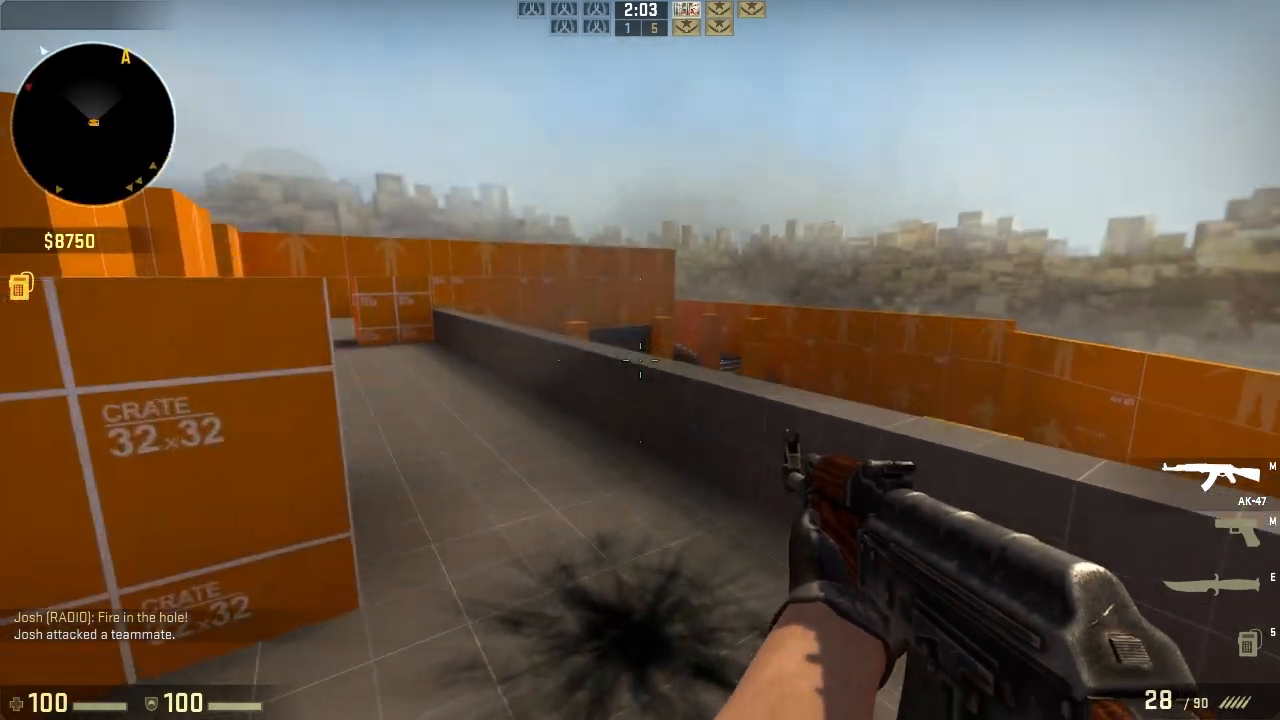
{"action": "key", "text": "w"}
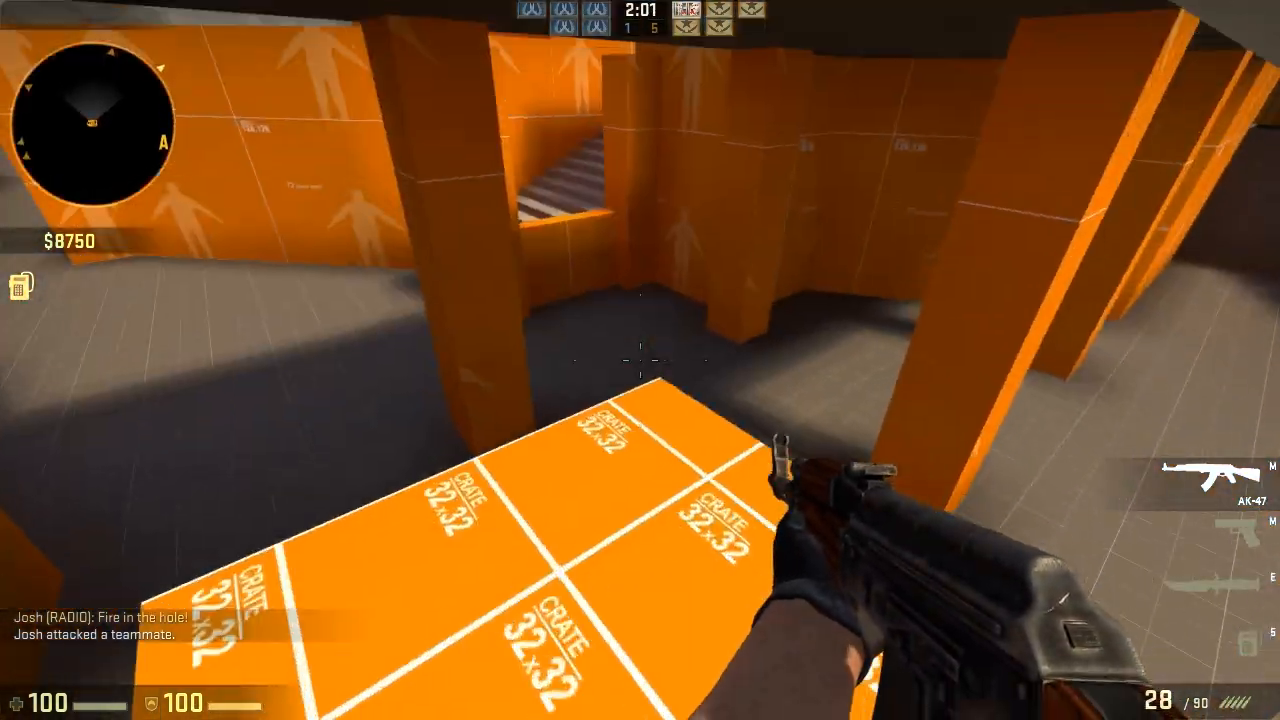
{"action": "key", "text": "w"}
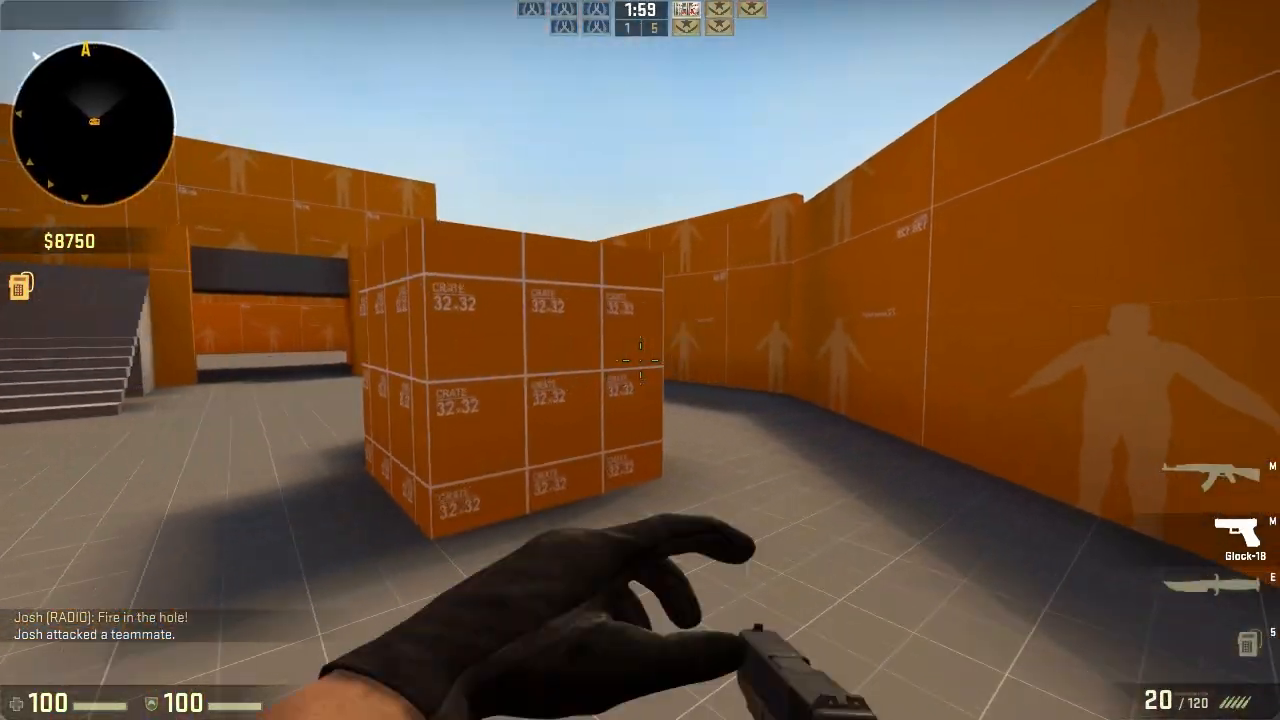
{"action": "key", "text": "5"}
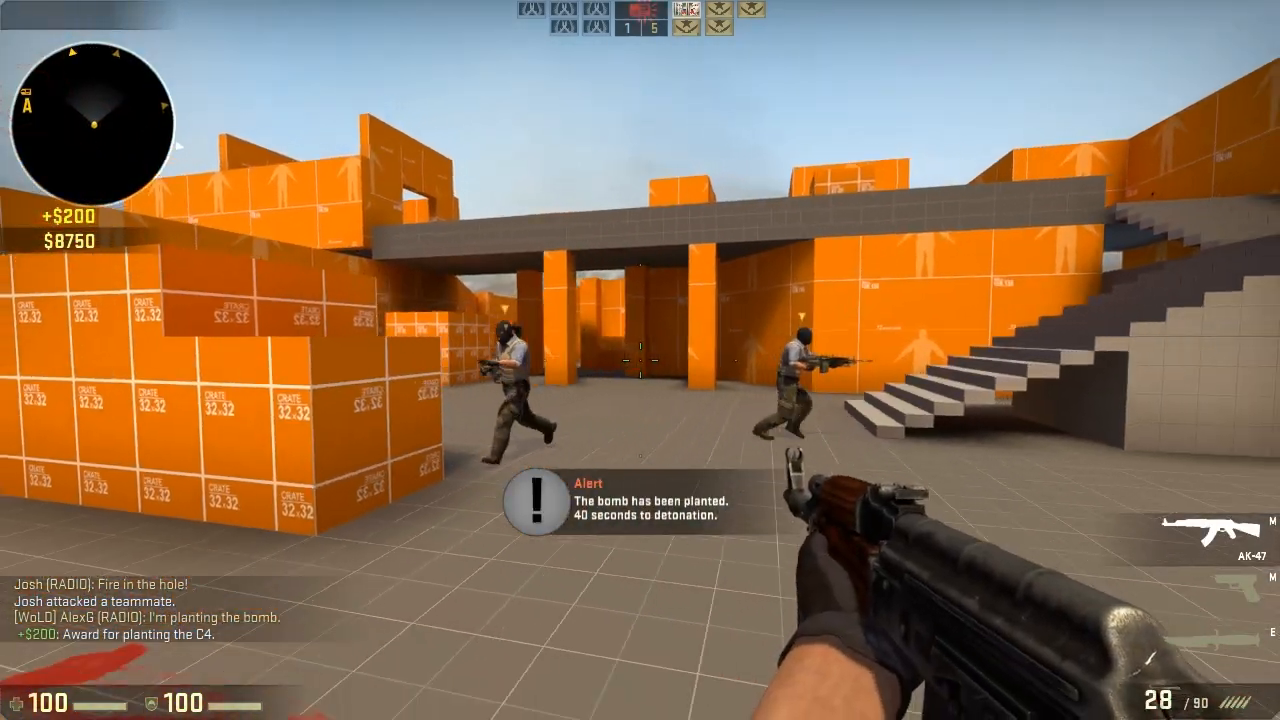
Climb the stairs from bombsite A to the raised walkway and take up an AK-47 position near the side stairs.
{"action": "key", "text": "w"}
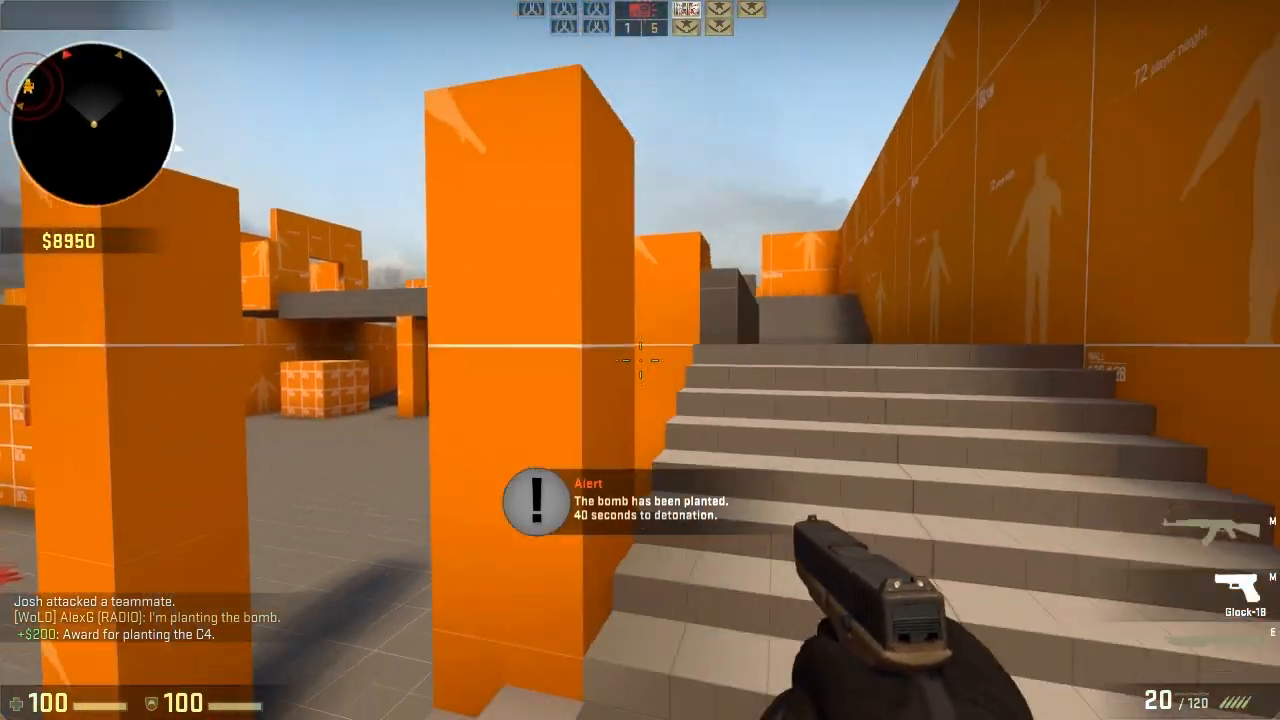
{"action": "key", "text": "1"}
{"action": "key", "text": "w"}
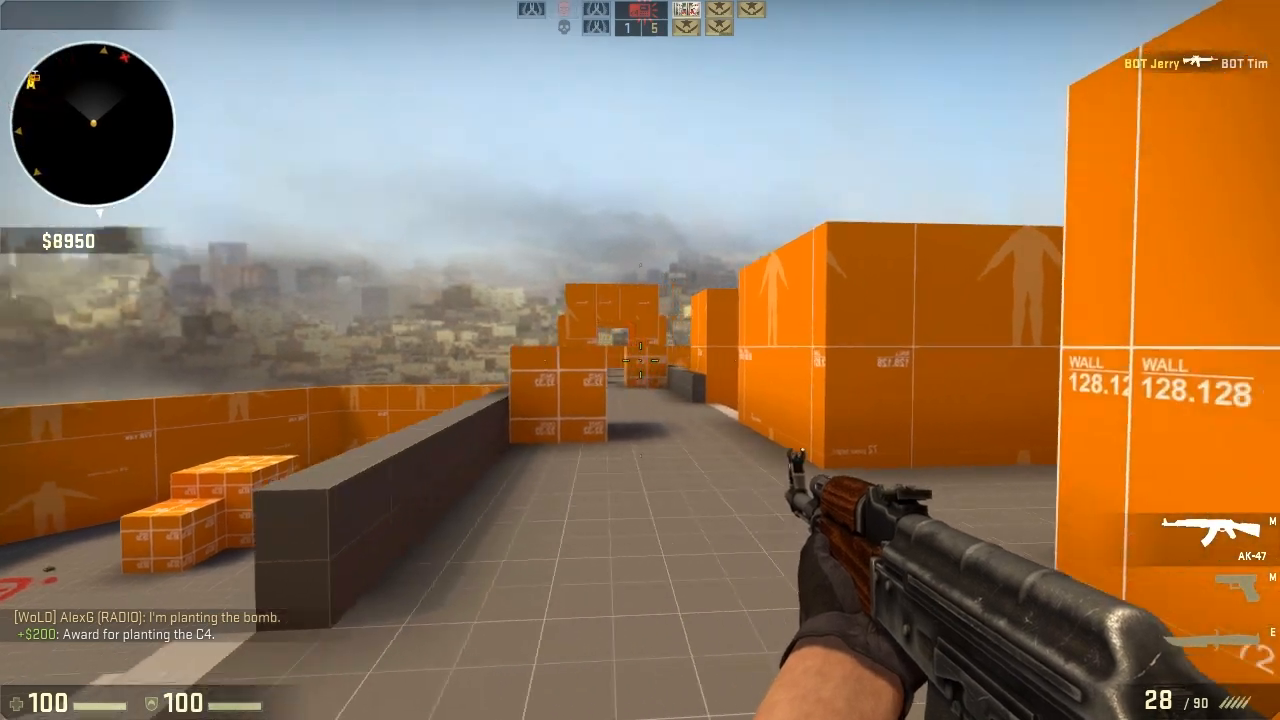
{"action": "key", "text": "w"}
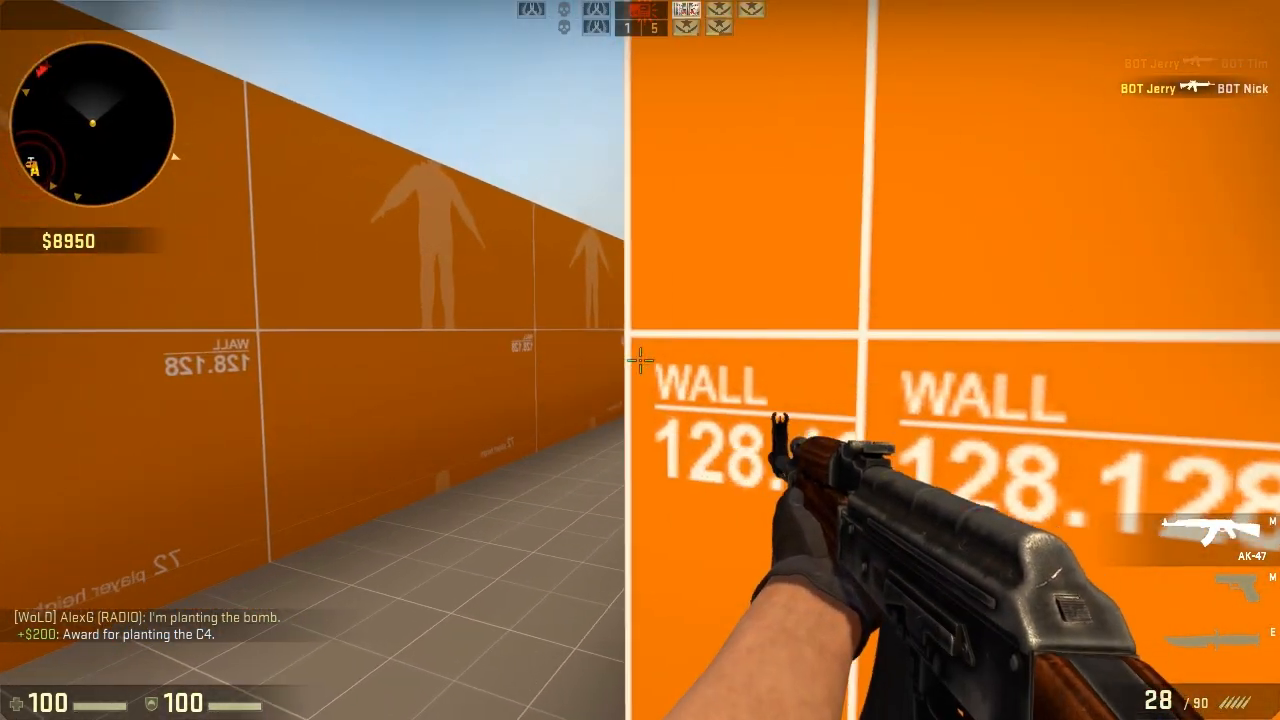
{"action": "key", "text": "w"}
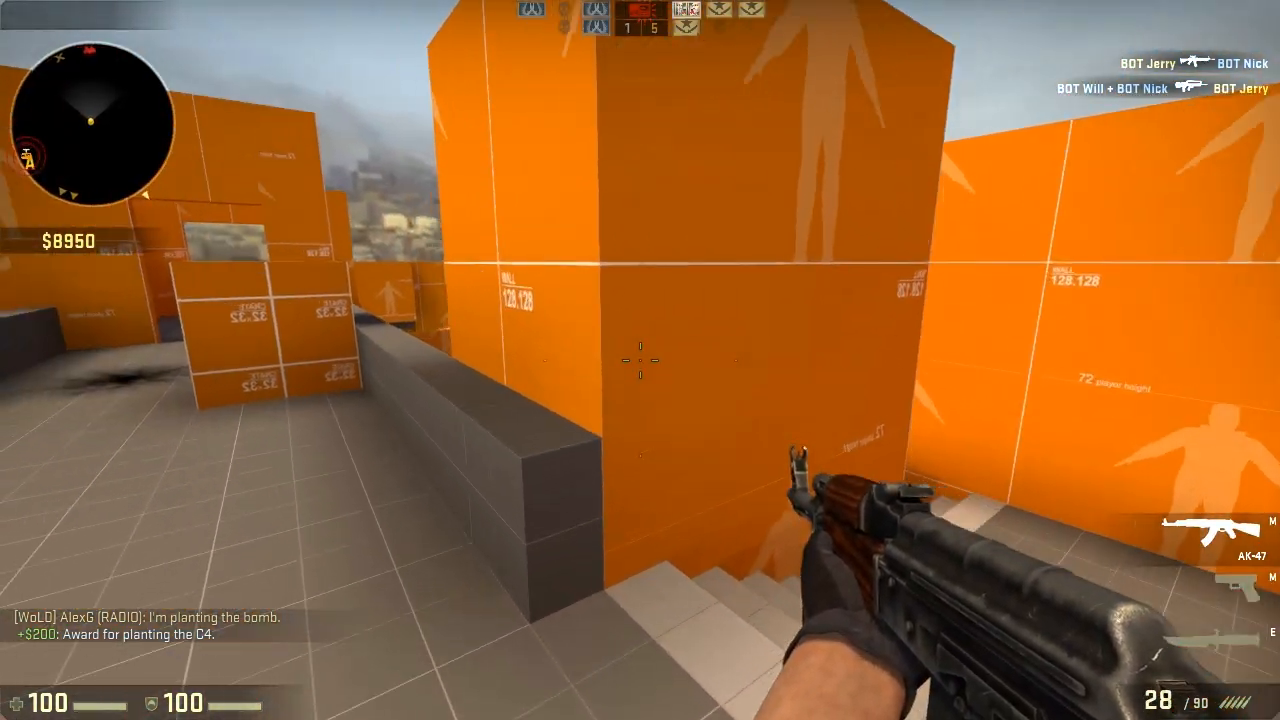
Test defending the planted bomb by shooting the enemy bots from the walkway and side stairs, and reload the AK-47.
{"action": "left_click", "coordinate": [640, 360]}
{"action": "left_click", "coordinate": [640, 360]}
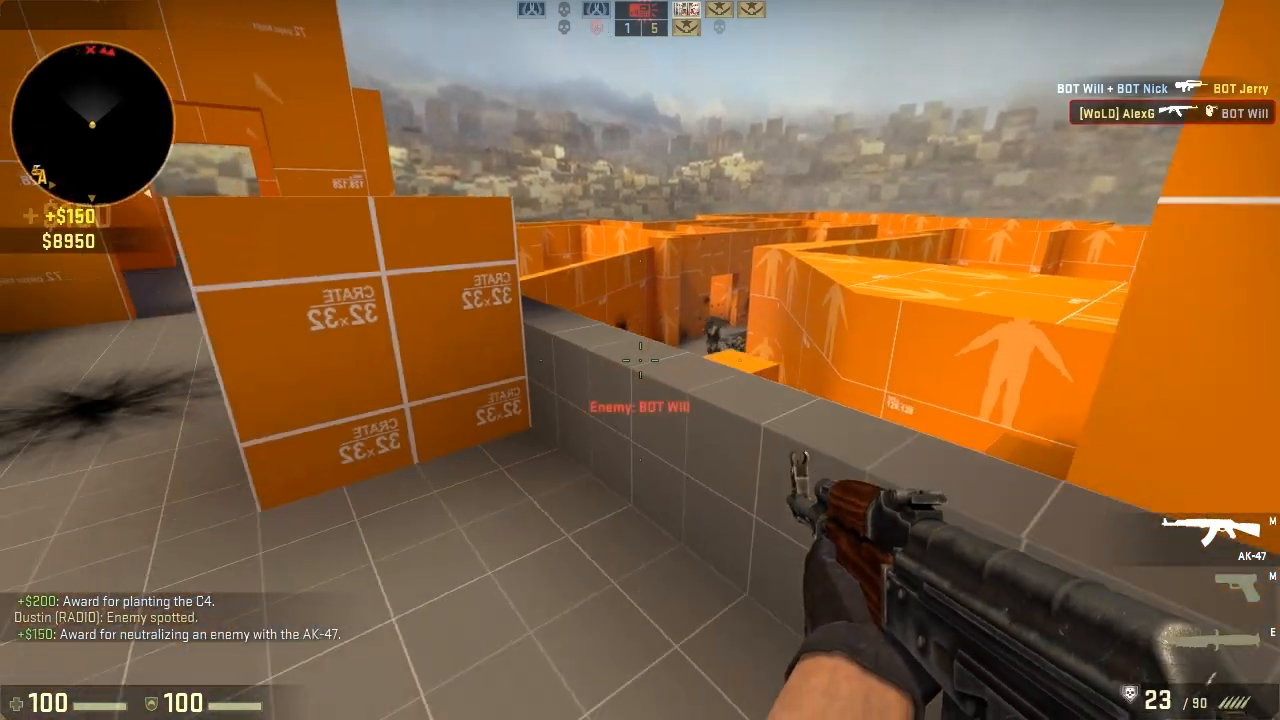
{"action": "key", "text": "w"}
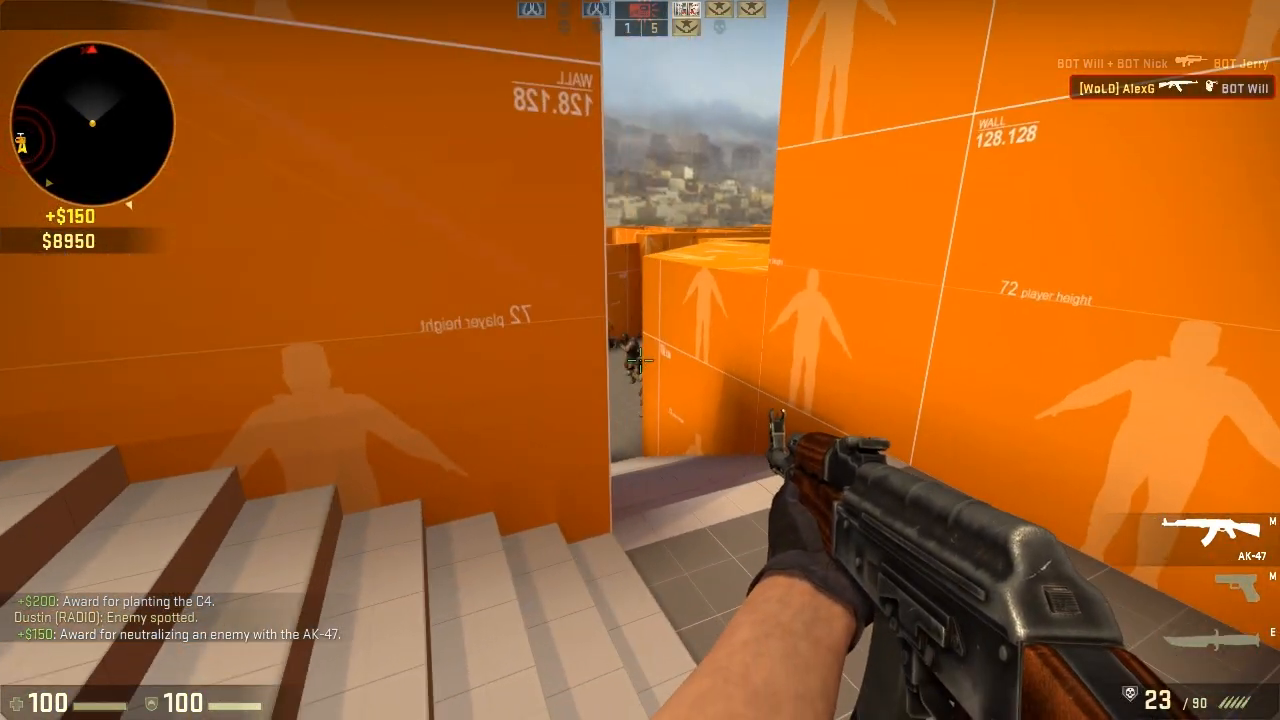
{"action": "key", "text": "w"}
{"action": "left_click", "coordinate": [640, 360]}
{"action": "left_click", "coordinate": [640, 360]}
{"action": "left_click", "coordinate": [640, 360]}
{"action": "left_click", "coordinate": [640, 360]}
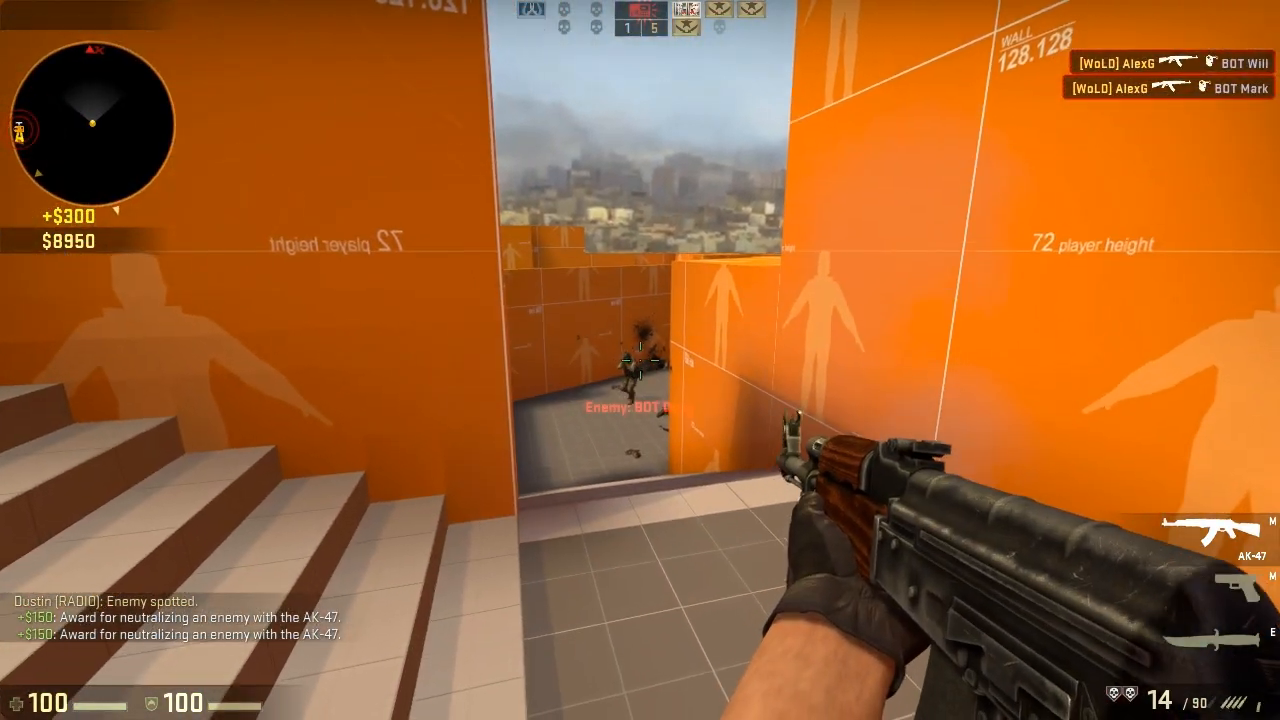
{"action": "key", "text": "a"}
{"action": "left_click", "coordinate": [640, 360]}
{"action": "left_click", "coordinate": [640, 360]}
{"action": "key", "text": "r"}
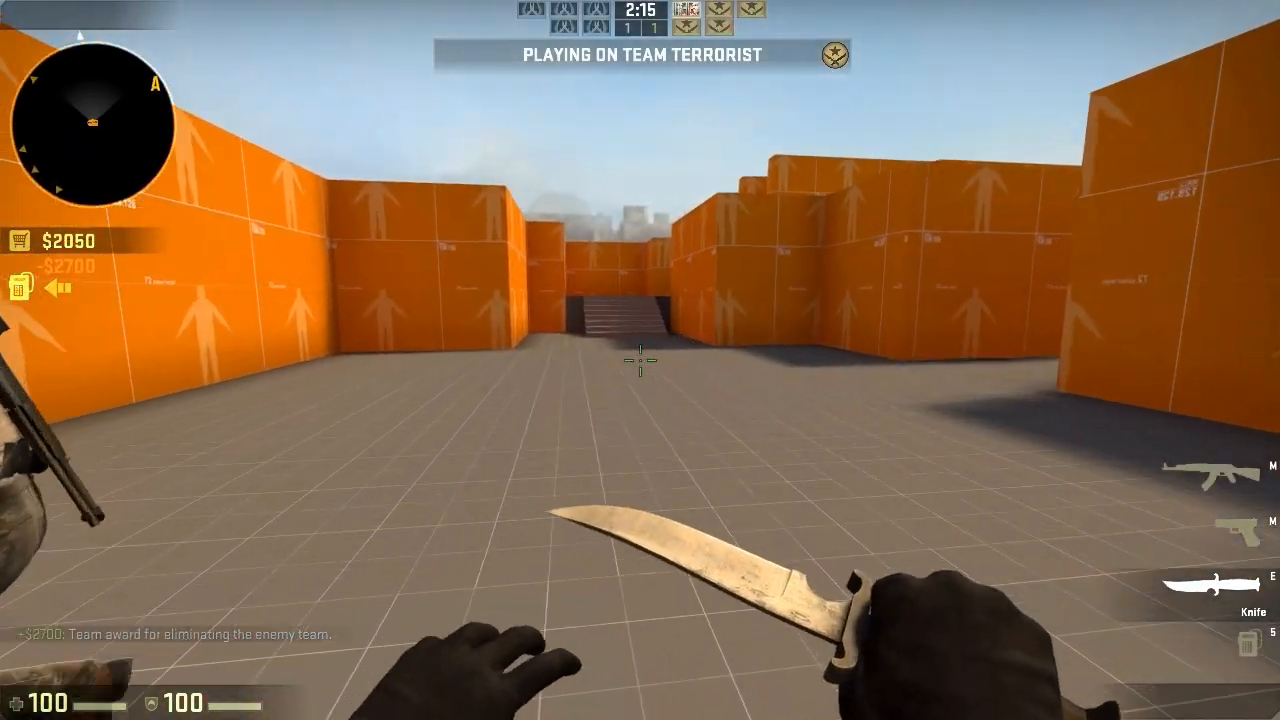
Run a new terrorist round from spawn up the wide stairs with the knife, and switch to the AK-47.
{"action": "key", "text": "w"}
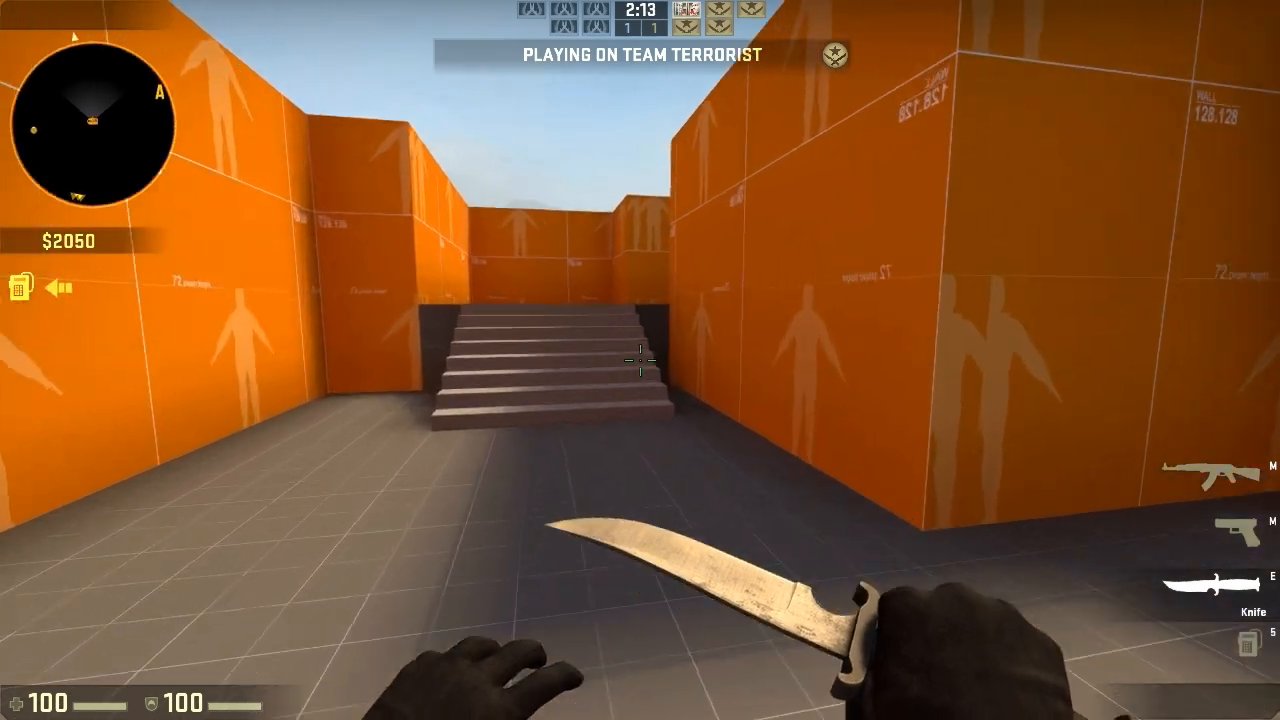
{"action": "key", "text": "w"}
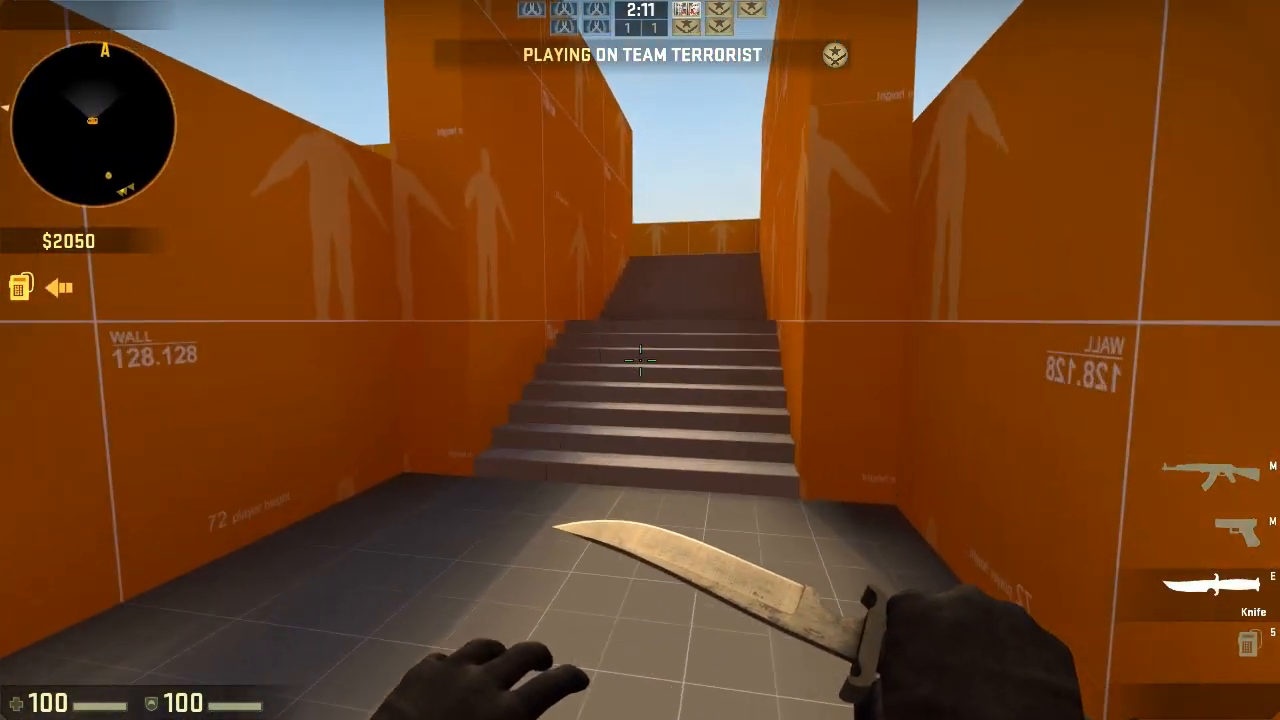
{"action": "key", "text": "1"}
{"action": "key", "text": "w"}
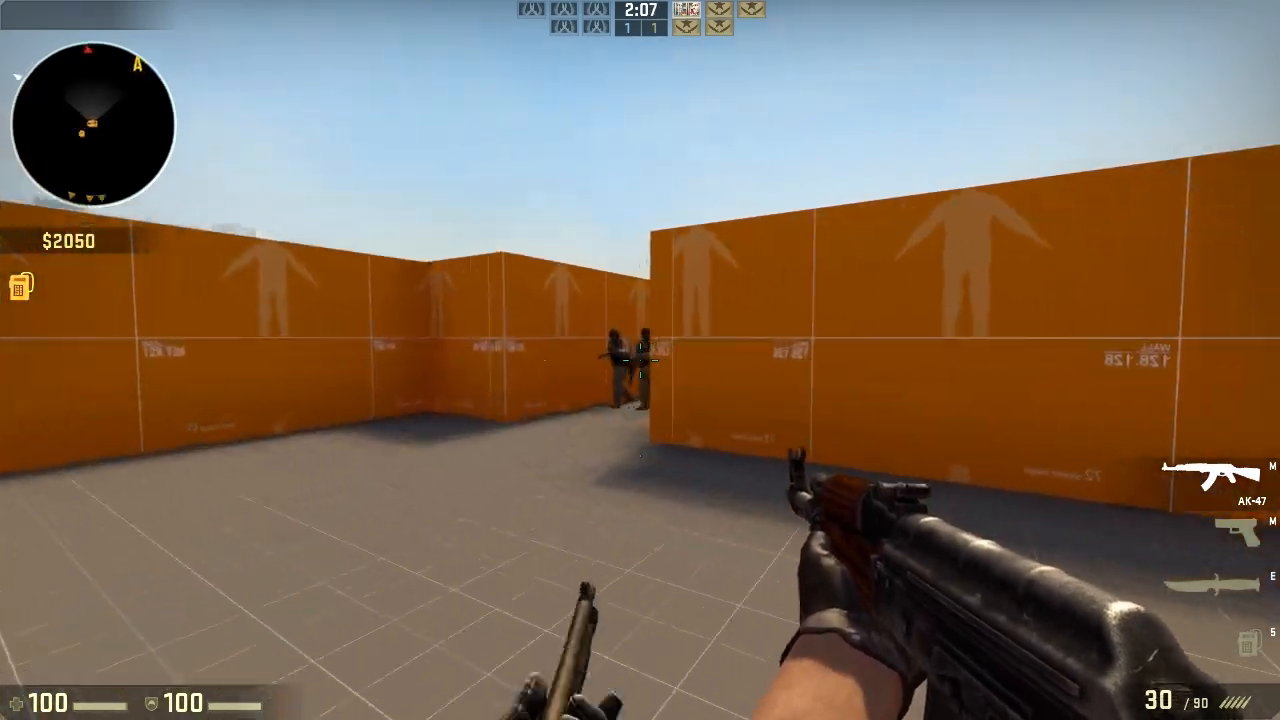
Test the firefight around the wall corner beyond the stairs by strafing and shooting the enemies with the AK-47.
{"action": "key", "text": "d"}
{"action": "left_click", "coordinate": [640, 360]}
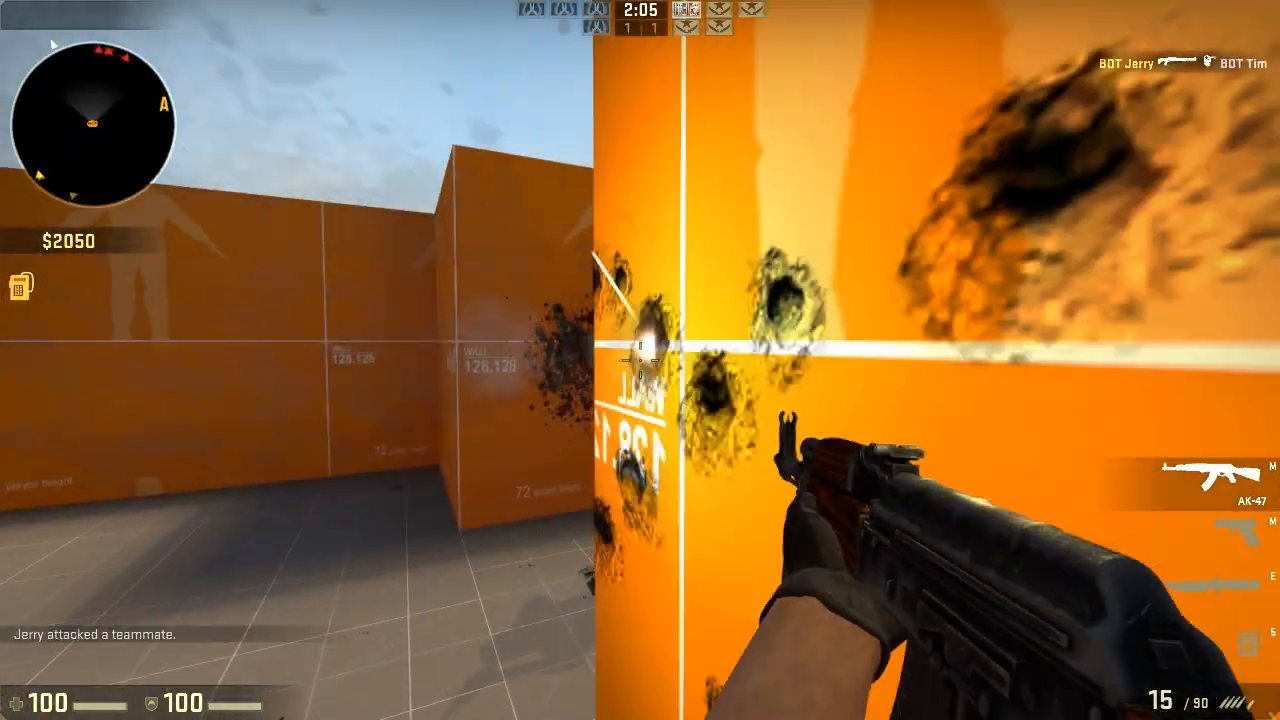
{"action": "key", "text": "a"}
{"action": "left_click", "coordinate": [640, 360]}
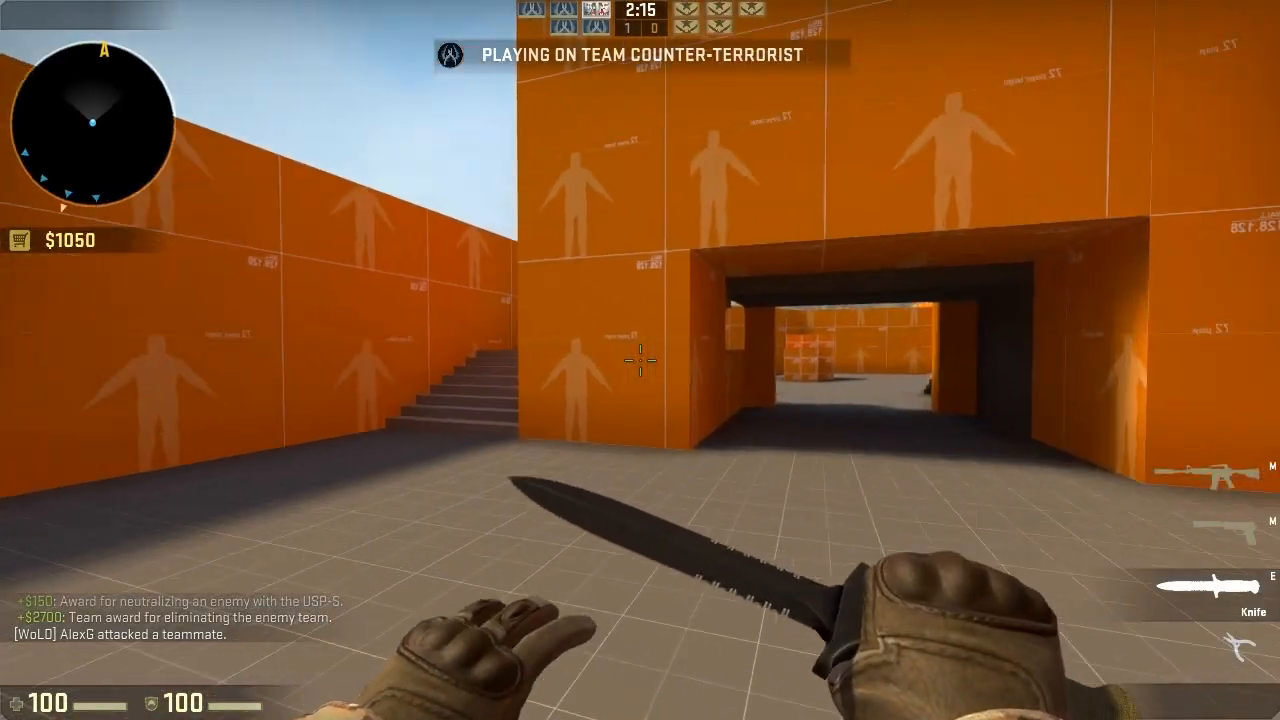
Playtest the counter-terrorist route from spawn up the stairs and along the raised walkway to the side overlooking the terrorist approach.
{"action": "key", "text": "w"}
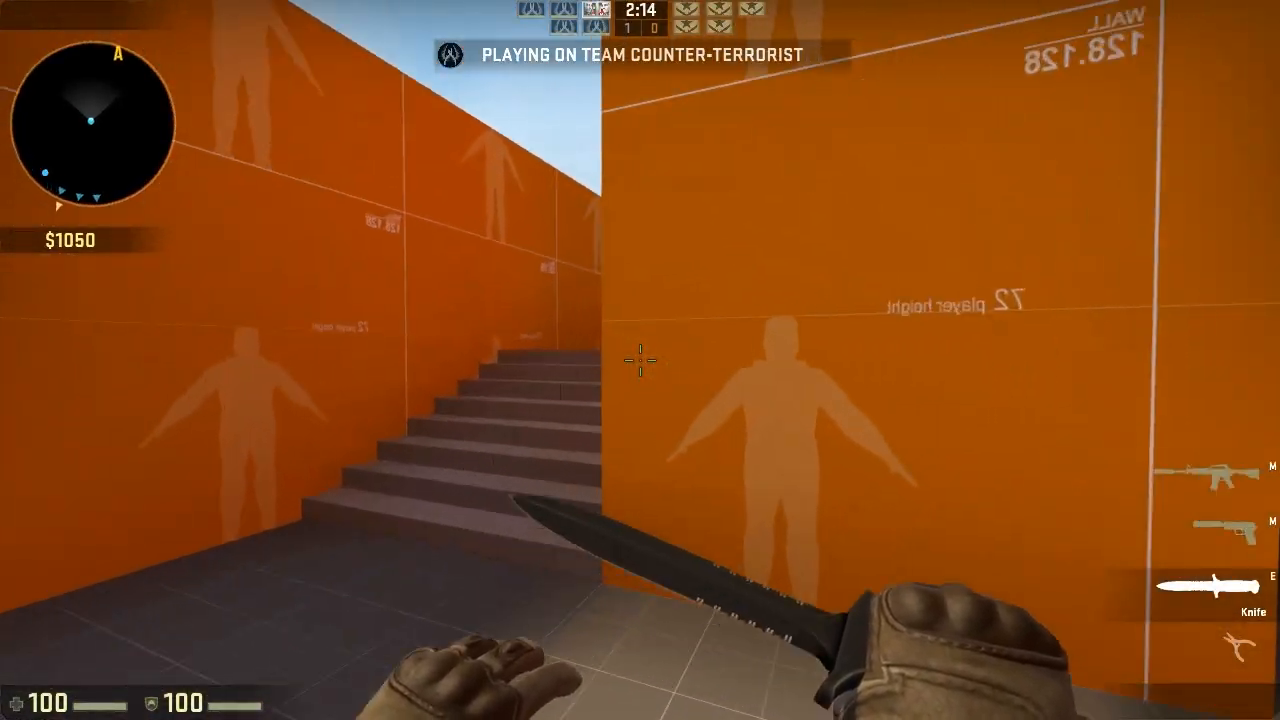
{"action": "key", "text": "w"}
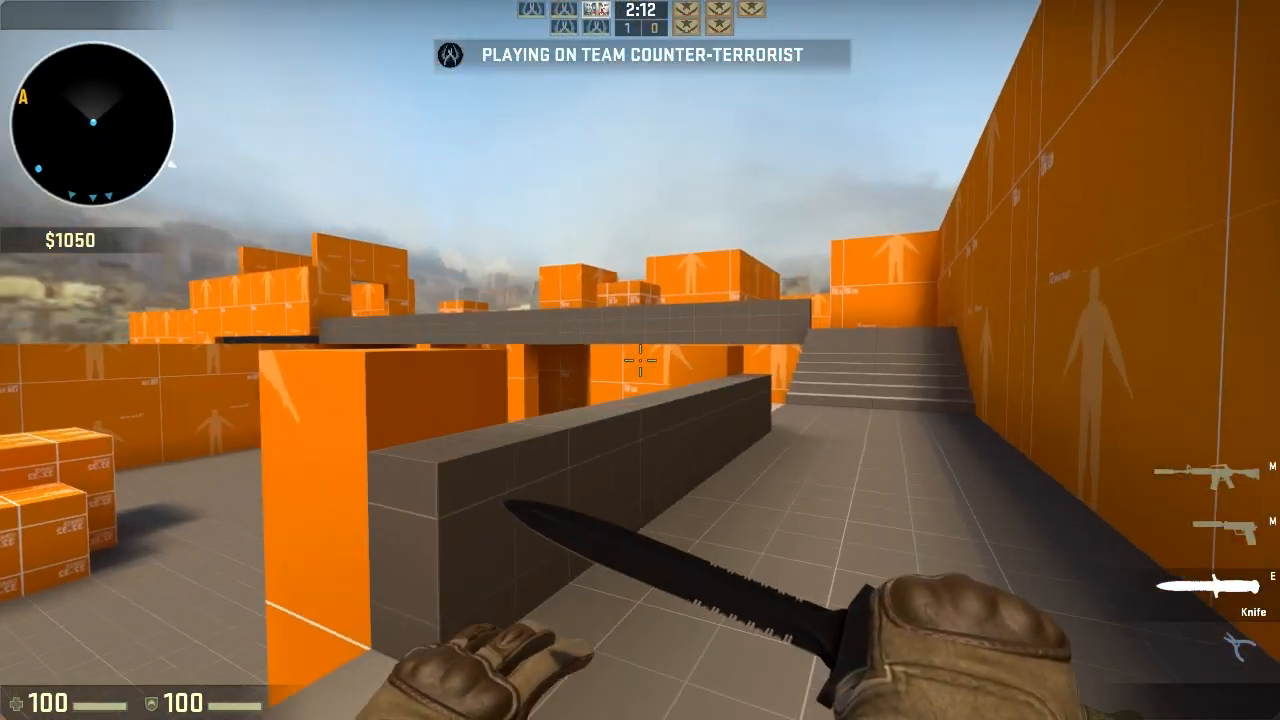
{"action": "key", "text": "w"}
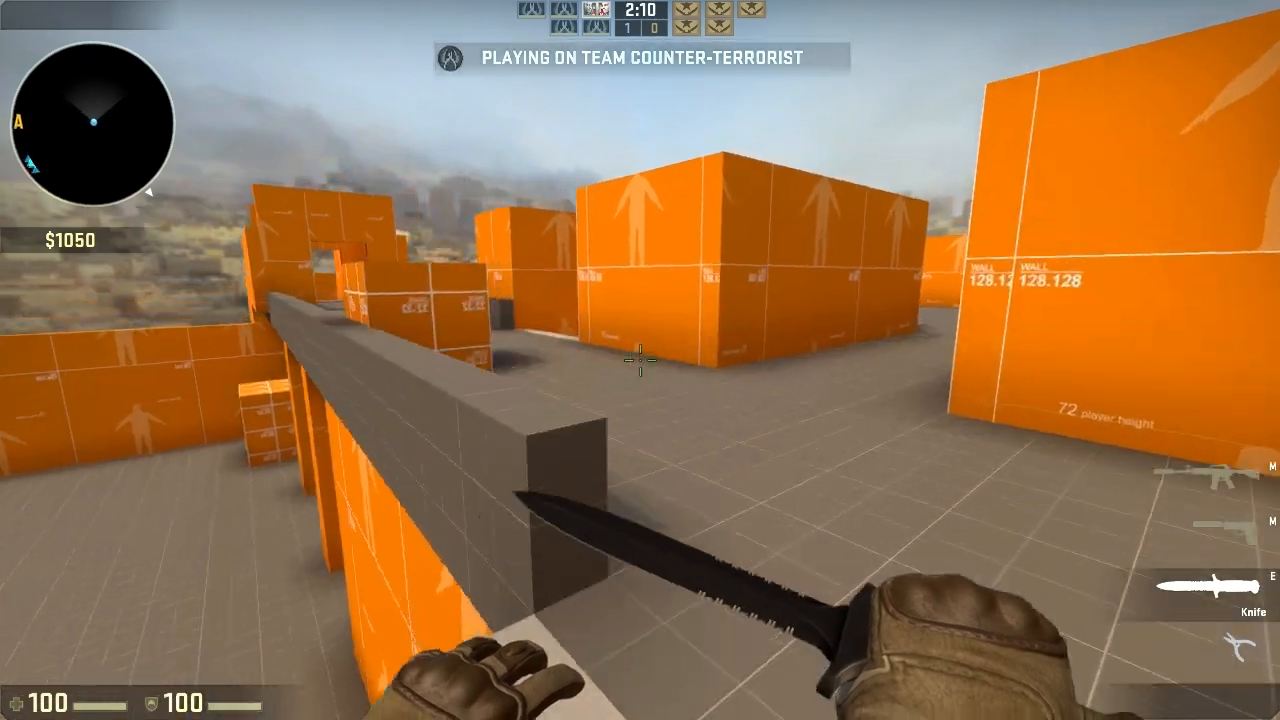
{"action": "key", "text": "w"}
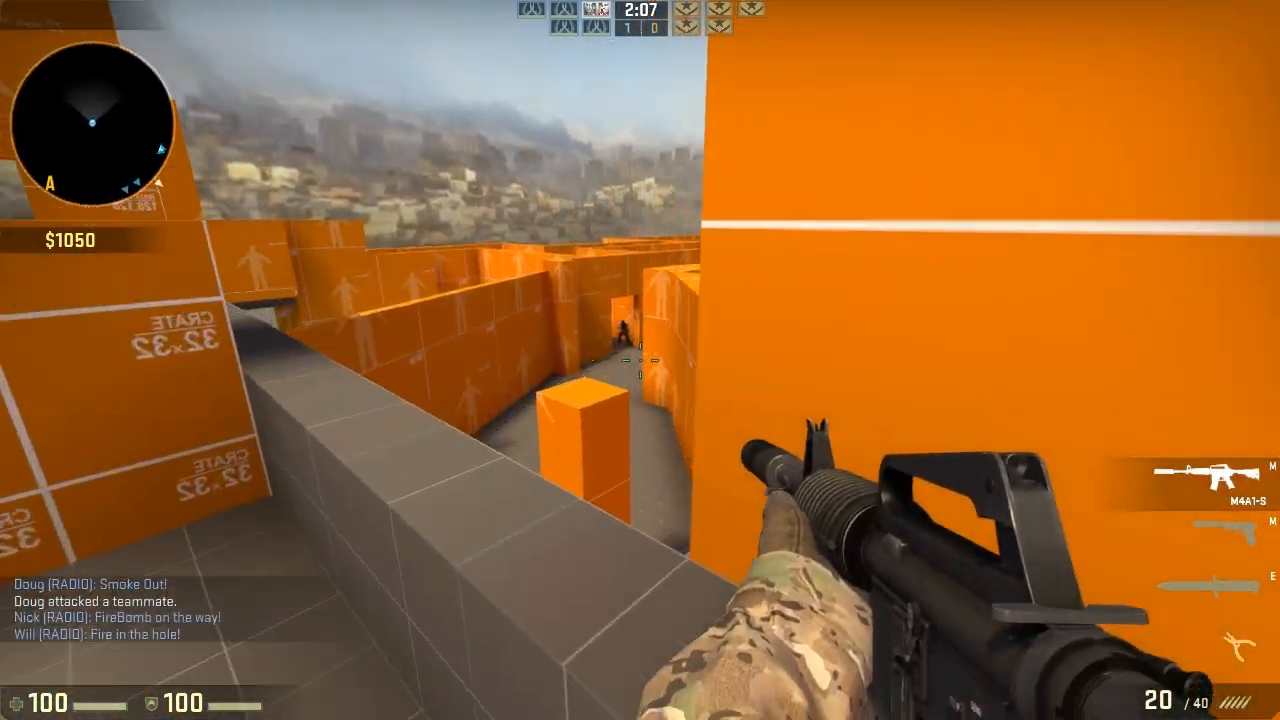
Test counter-terrorist sightlines by shooting the terrorist bots from the walkway and side stairs with the M4A1-S, reloading between fights.
{"action": "left_click", "coordinate": [640, 360]}
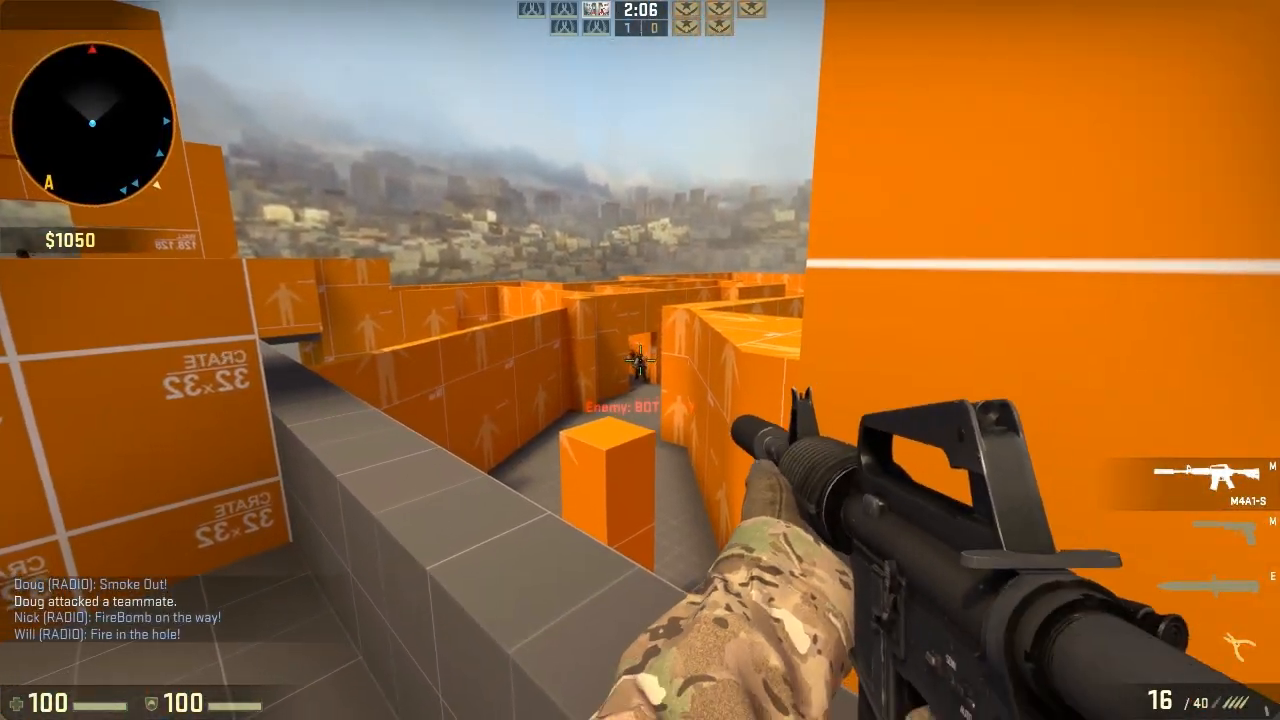
{"action": "left_click", "coordinate": [640, 360]}
{"action": "left_click", "coordinate": [640, 360]}
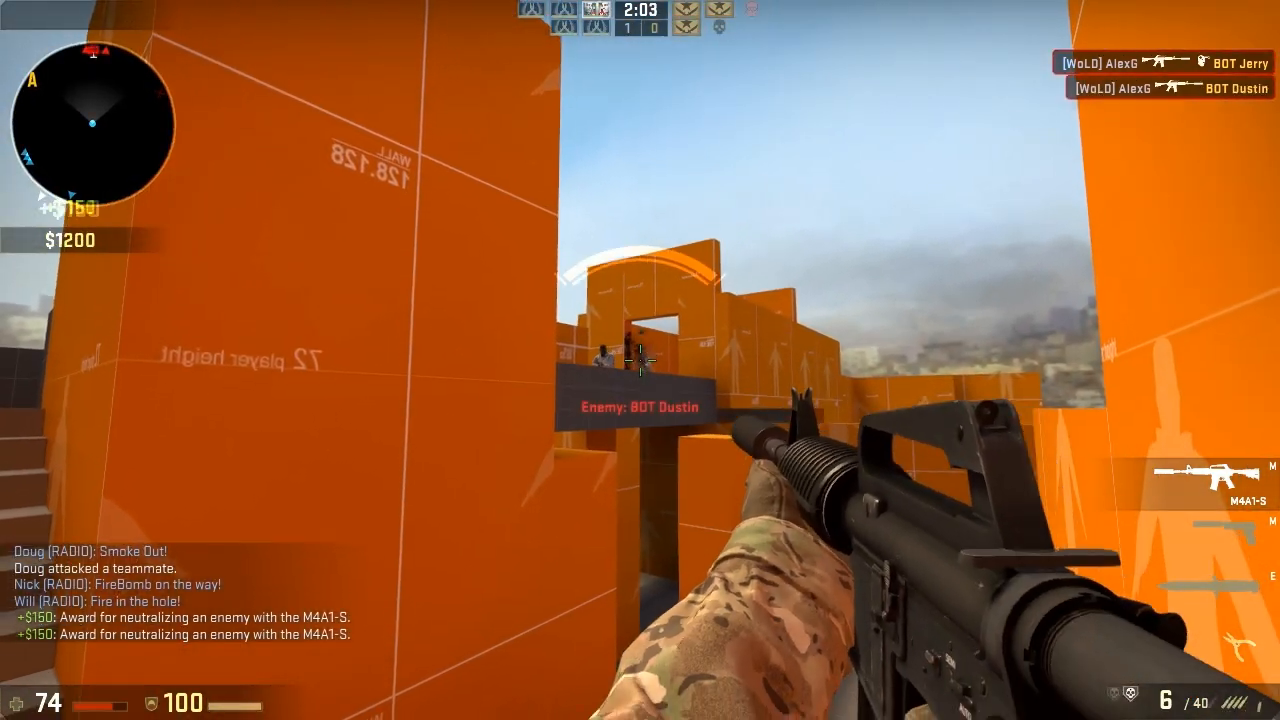
{"action": "left_click", "coordinate": [640, 360]}
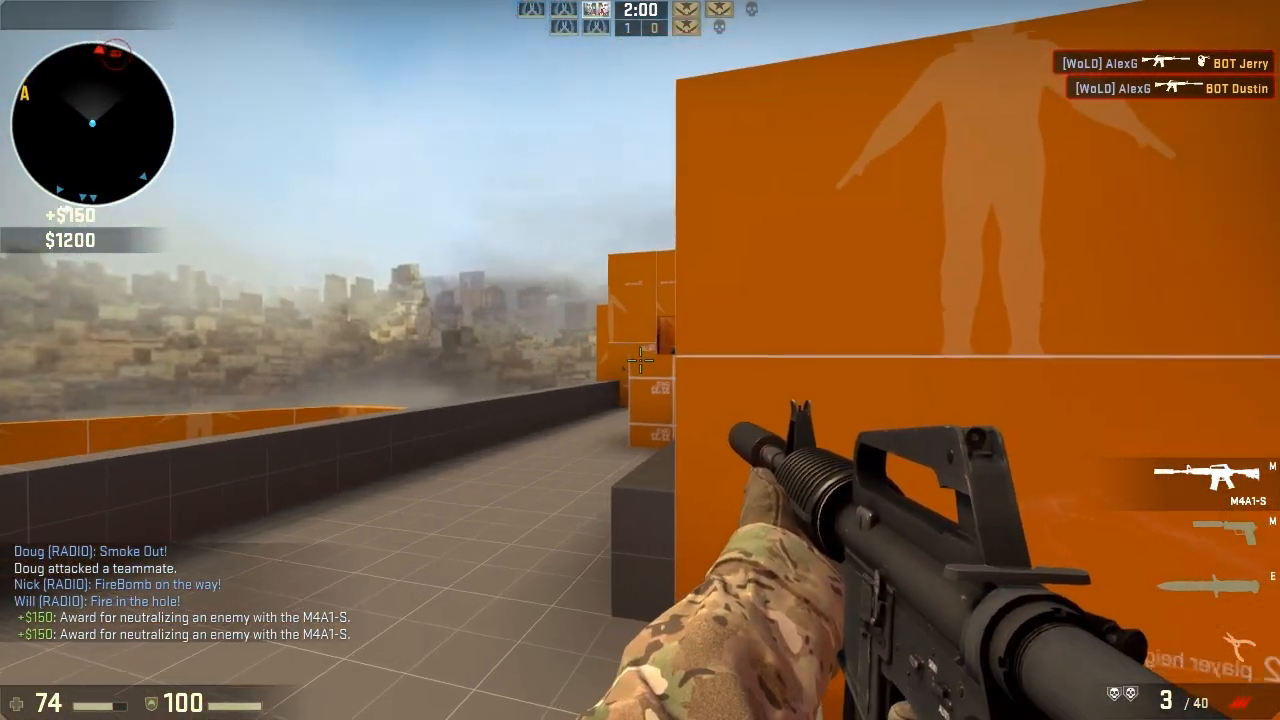
{"action": "key", "text": "r"}
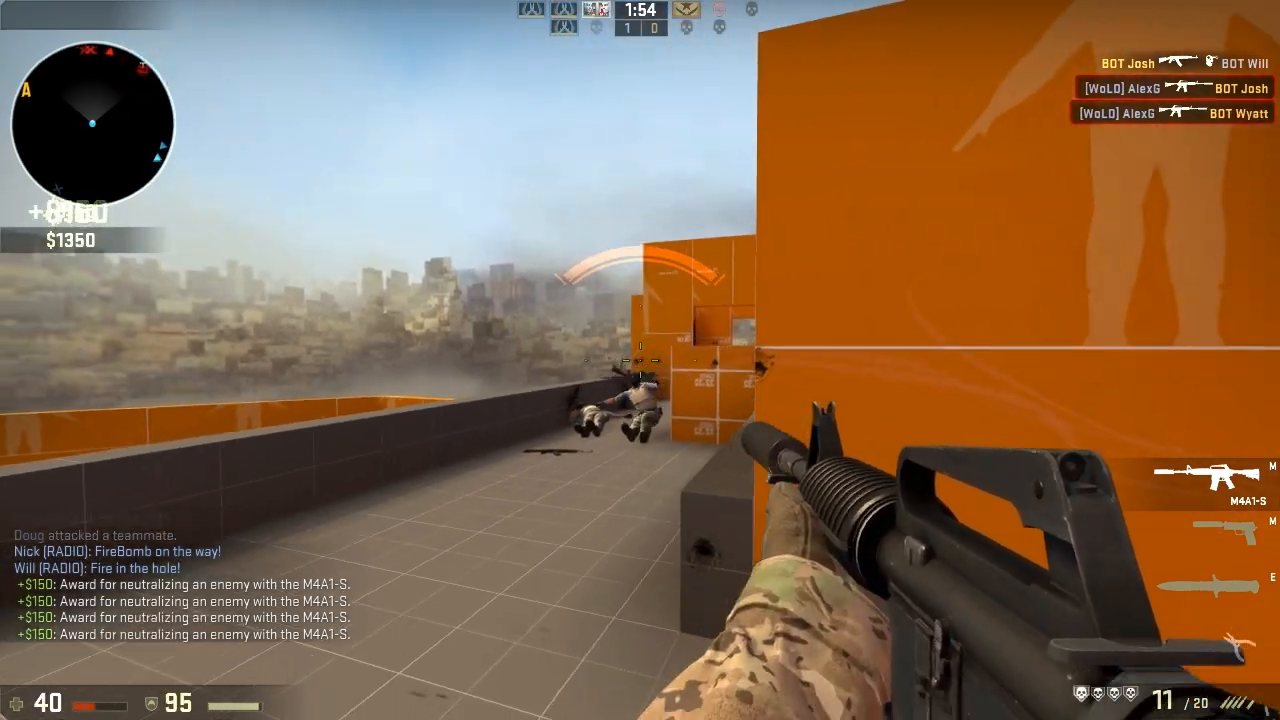
{"action": "left_click", "coordinate": [640, 360]}
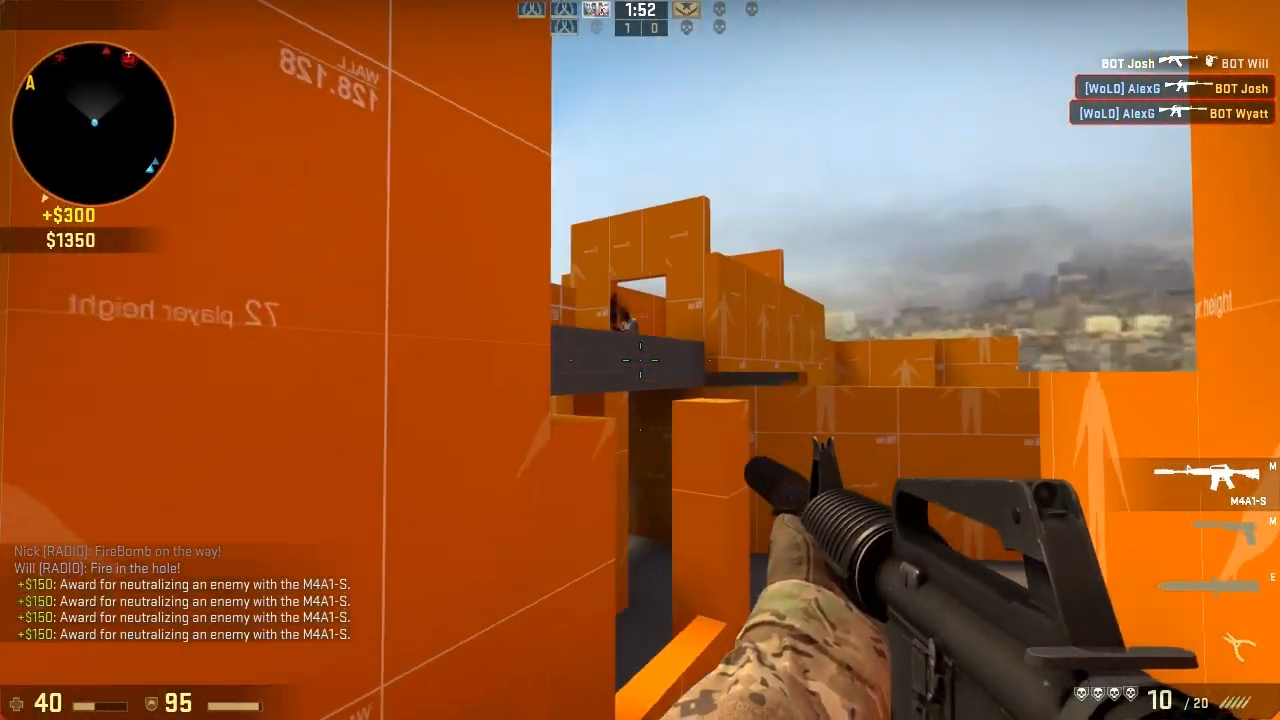
{"action": "left_click", "coordinate": [640, 360]}
{"action": "left_click", "coordinate": [640, 360]}
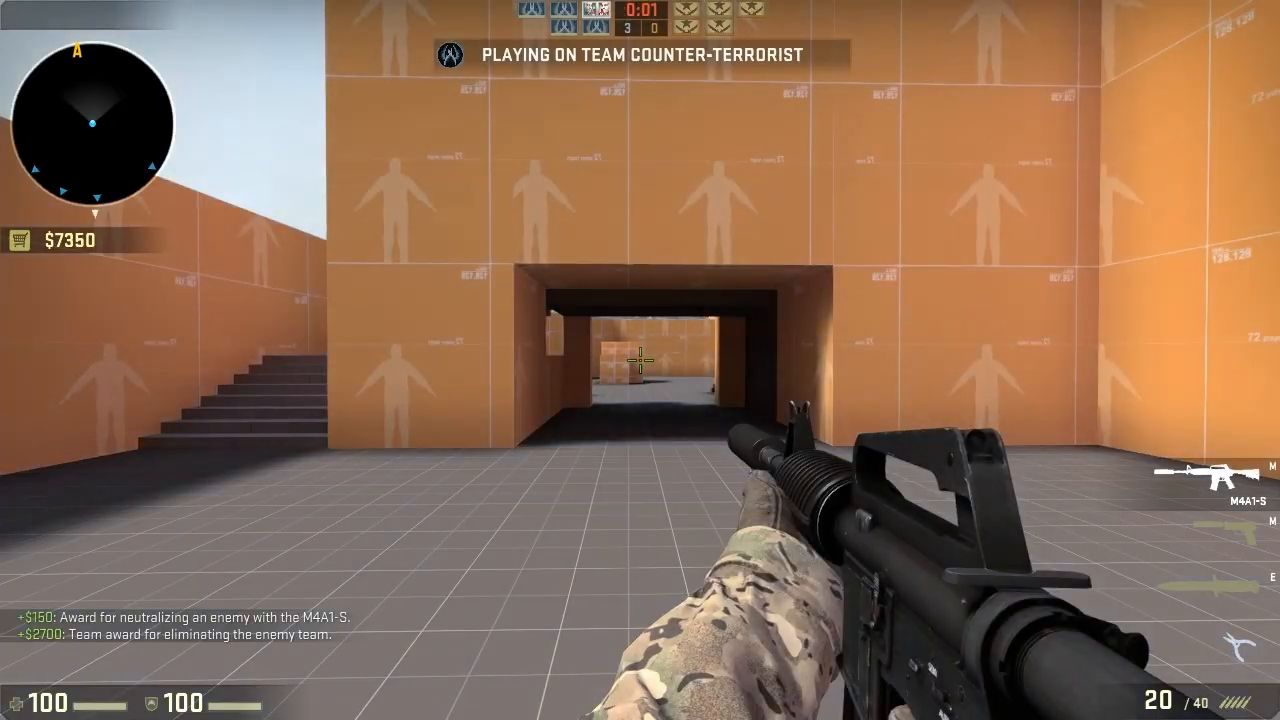
Playtest the counter-terrorist route through the tunnel and up to the raised walkway, shooting the terrorists beyond its doorway with the M4A1-S.
{"action": "key", "text": "w"}
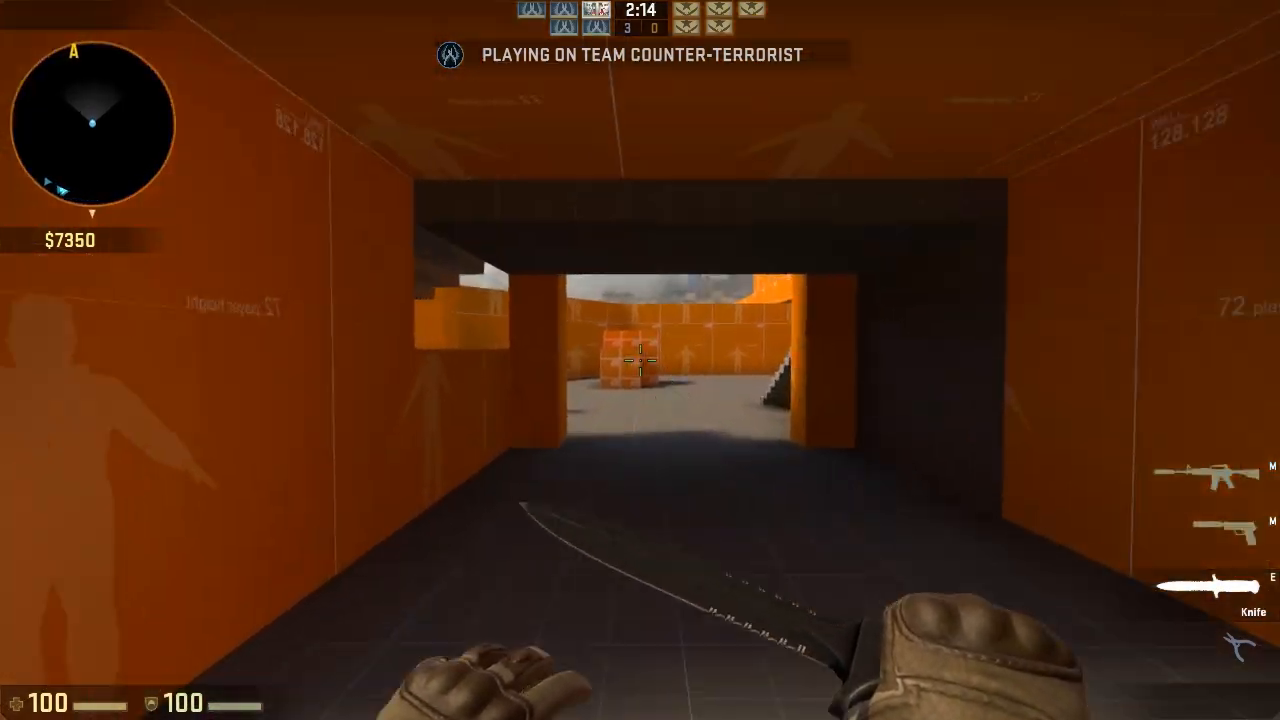
{"action": "key", "text": "w"}
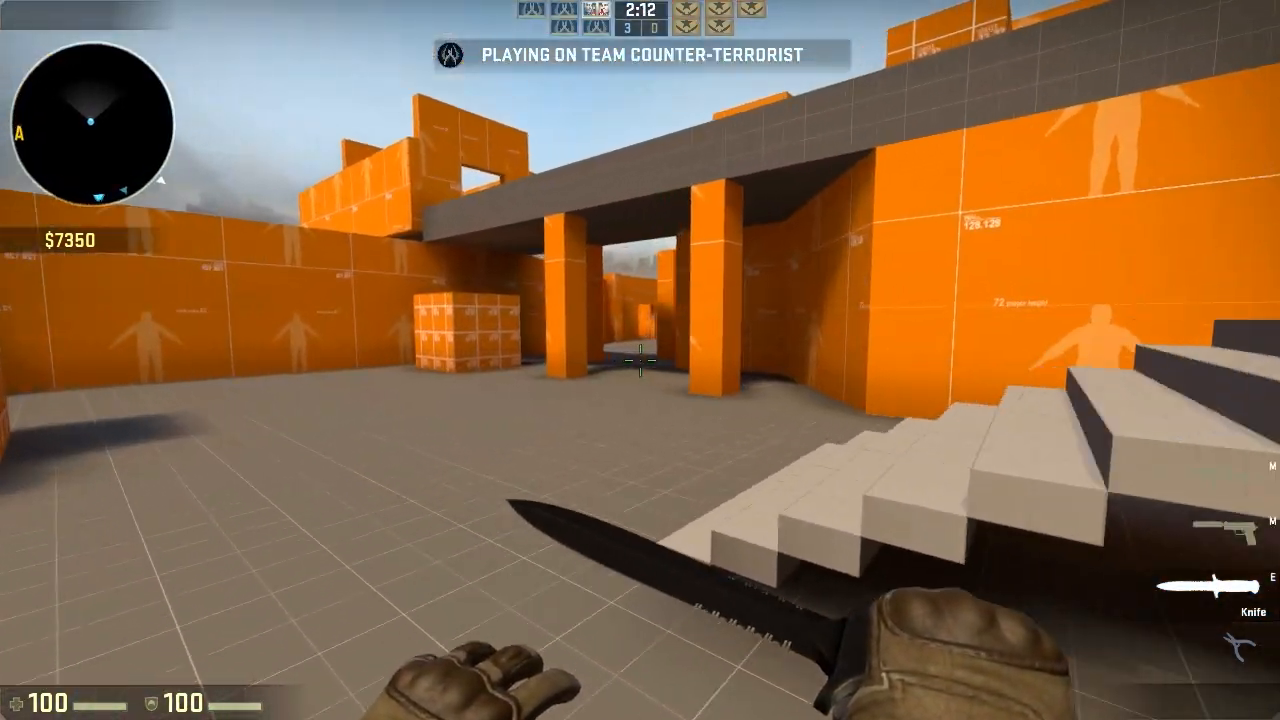
{"action": "key", "text": "w"}
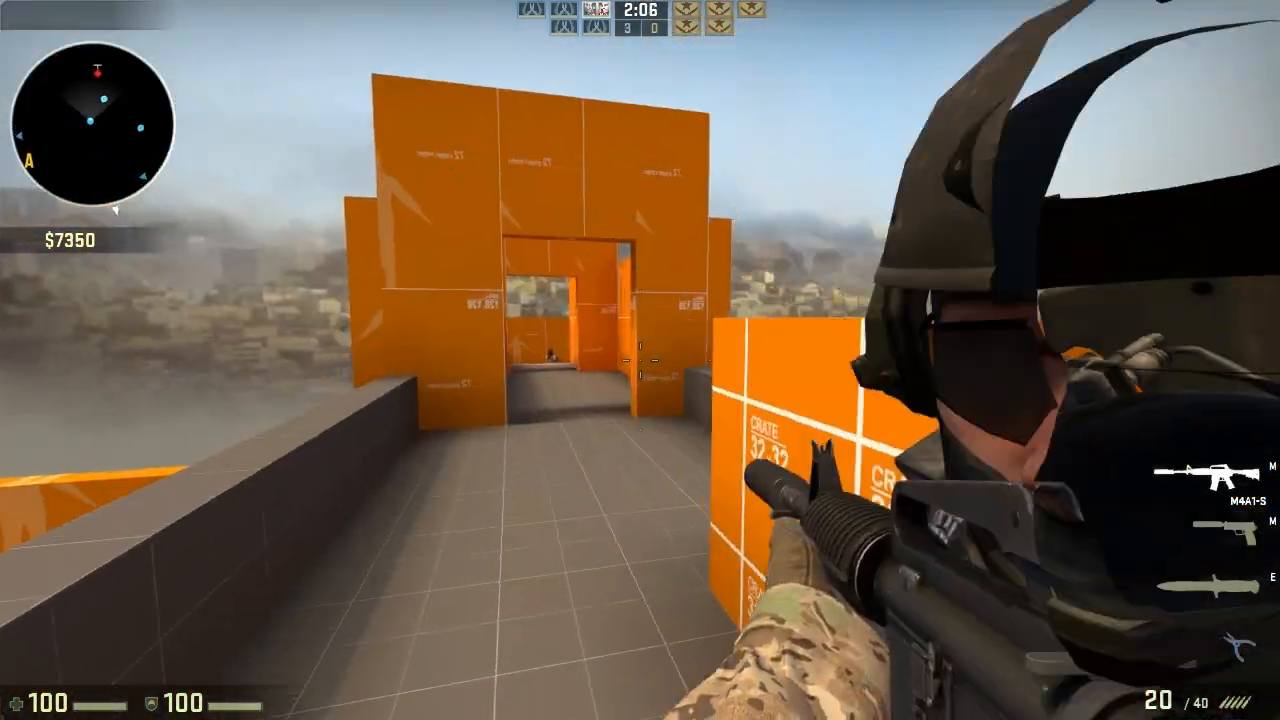
{"action": "key", "text": "w"}
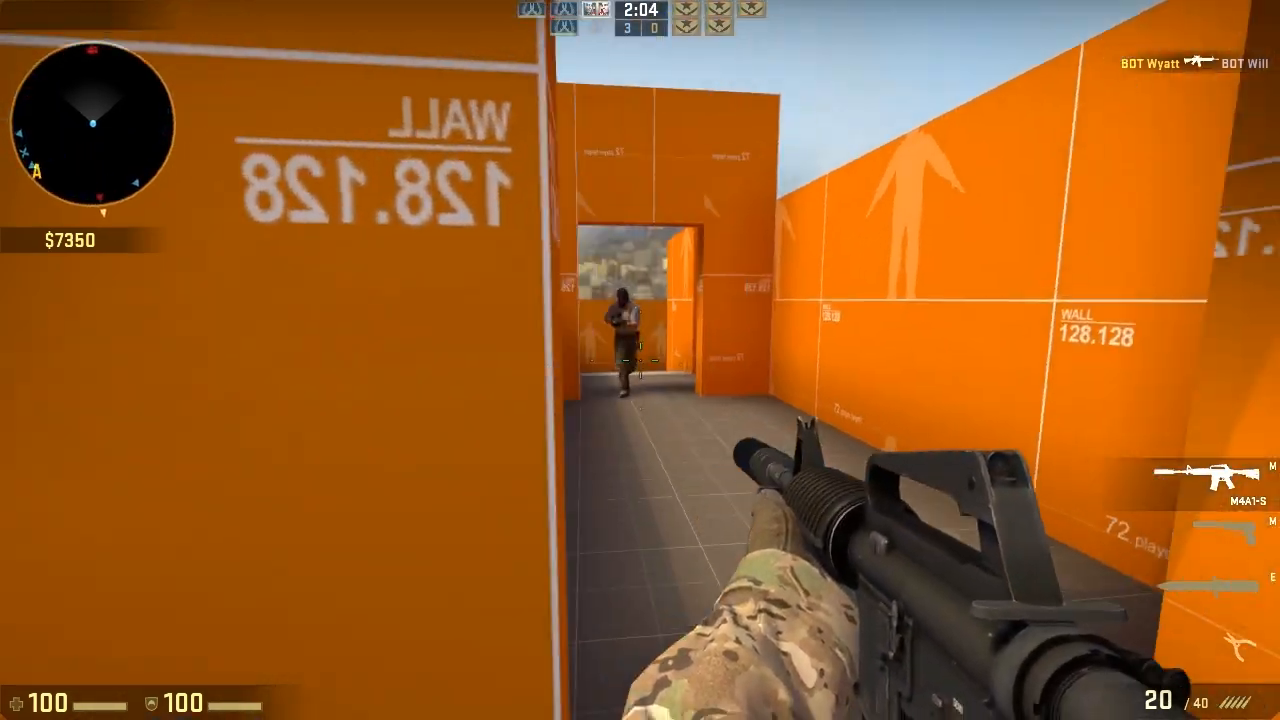
{"action": "left_click", "coordinate": [640, 360]}
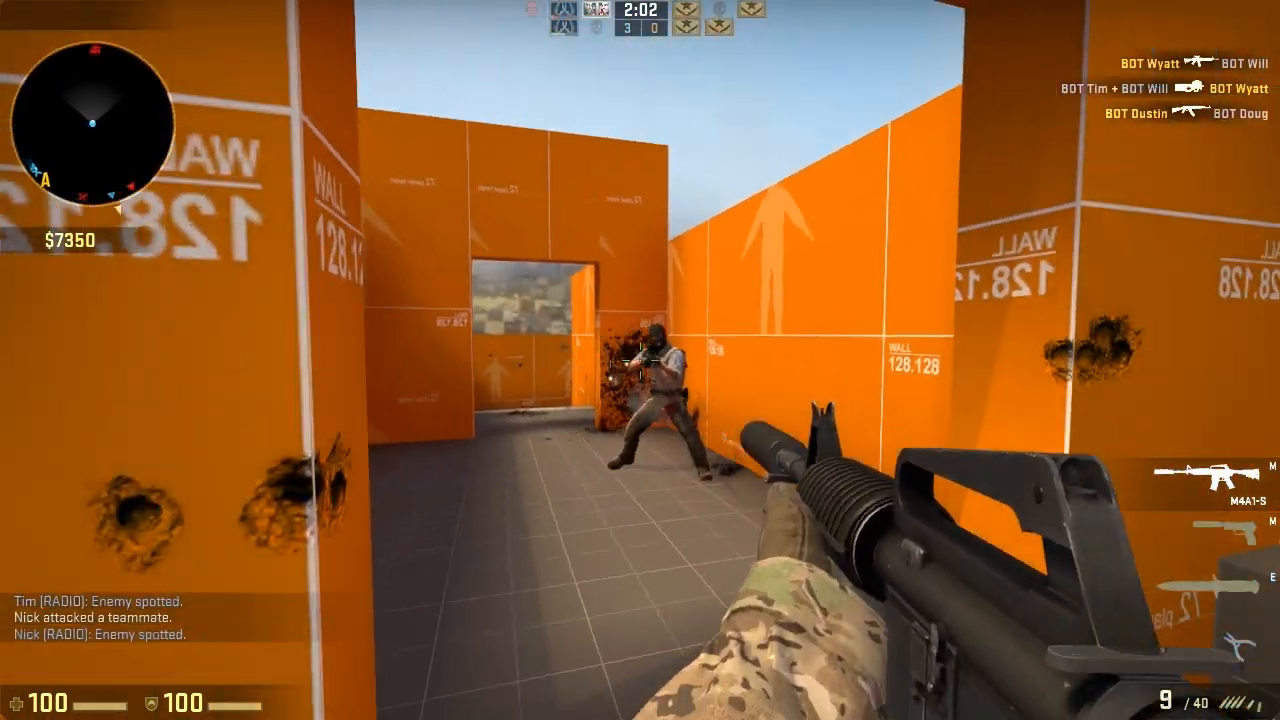
{"action": "left_click", "coordinate": [640, 360]}
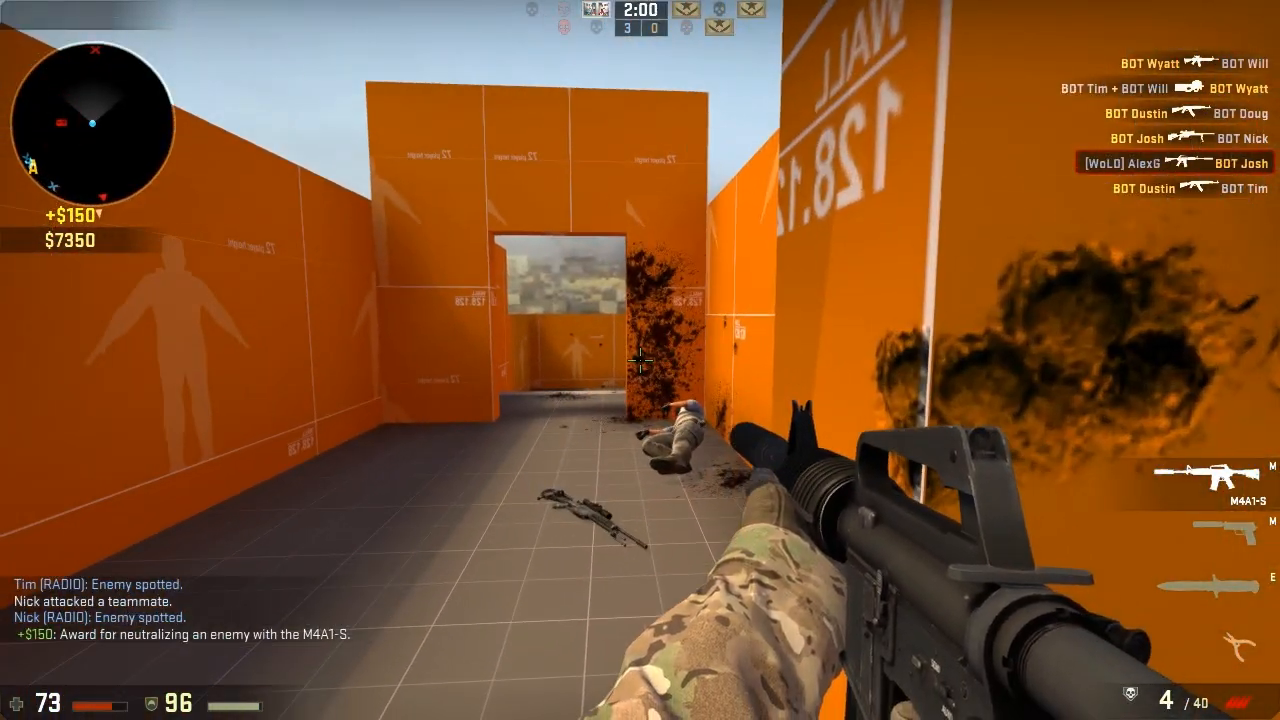
{"action": "key", "text": "f"}
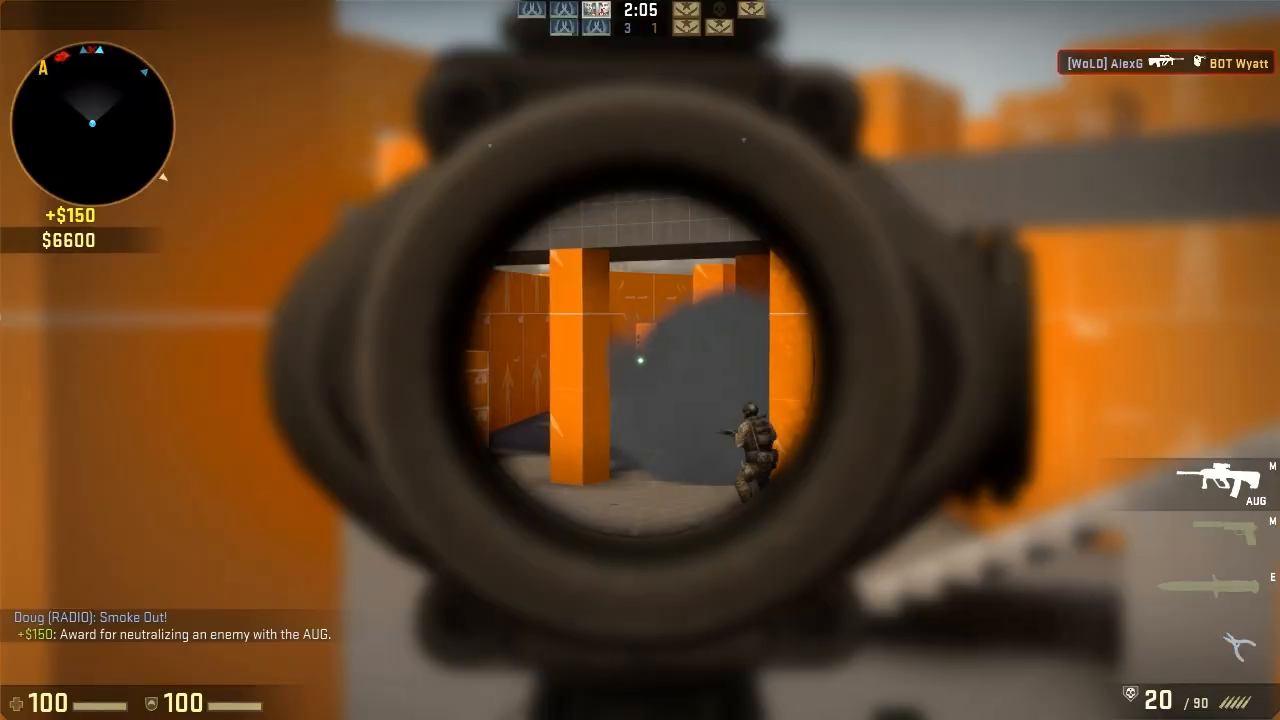
Test the long sightline across bombsite A to the pillars under the walkway by shooting terrorists with the scoped AUG, and advance past the crates.
{"action": "right_click", "coordinate": [640, 360]}
{"action": "right_click", "coordinate": [640, 360]}
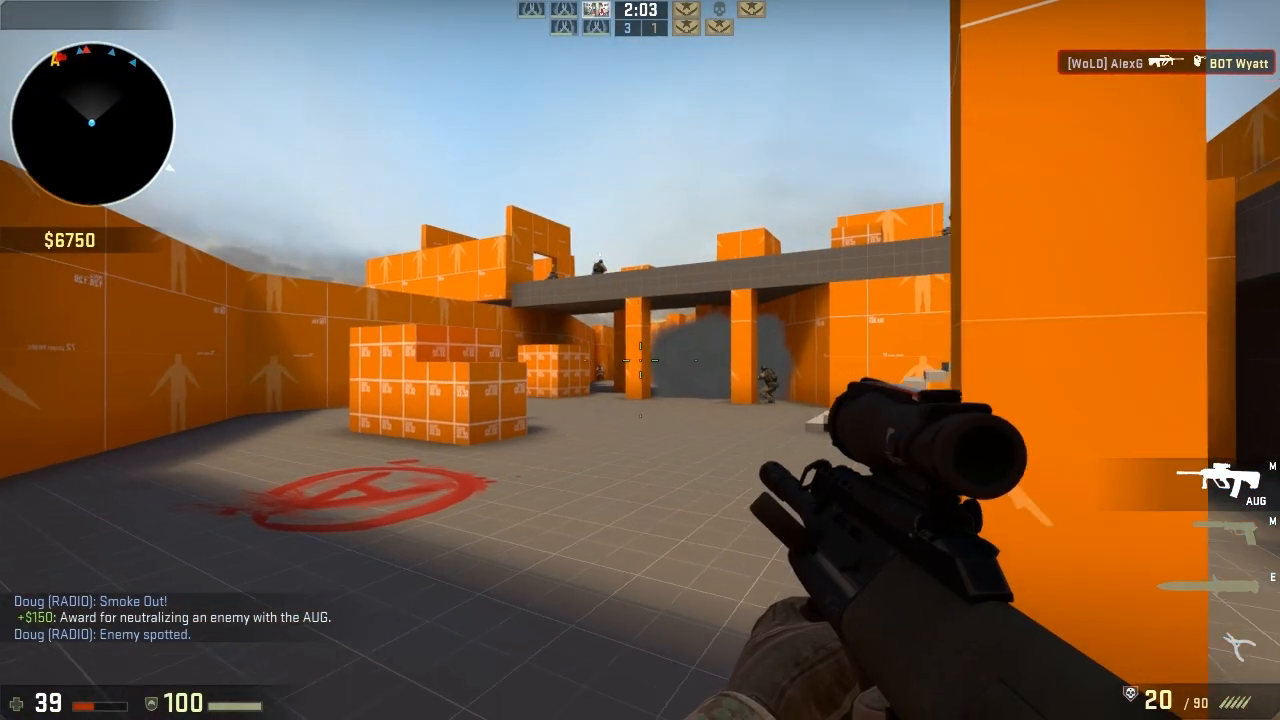
{"action": "right_click", "coordinate": [640, 360]}
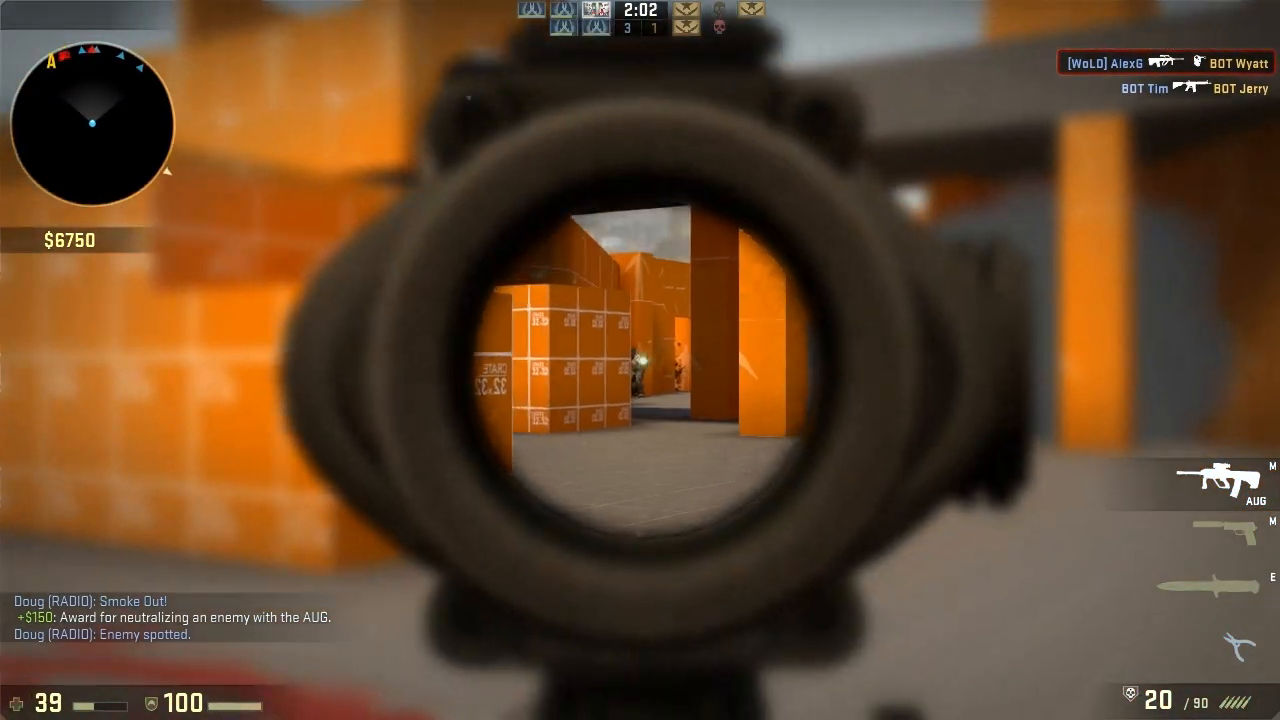
{"action": "left_click", "coordinate": [640, 360]}
{"action": "left_click", "coordinate": [640, 360]}
{"action": "right_click", "coordinate": [640, 360]}
{"action": "right_click", "coordinate": [640, 360]}
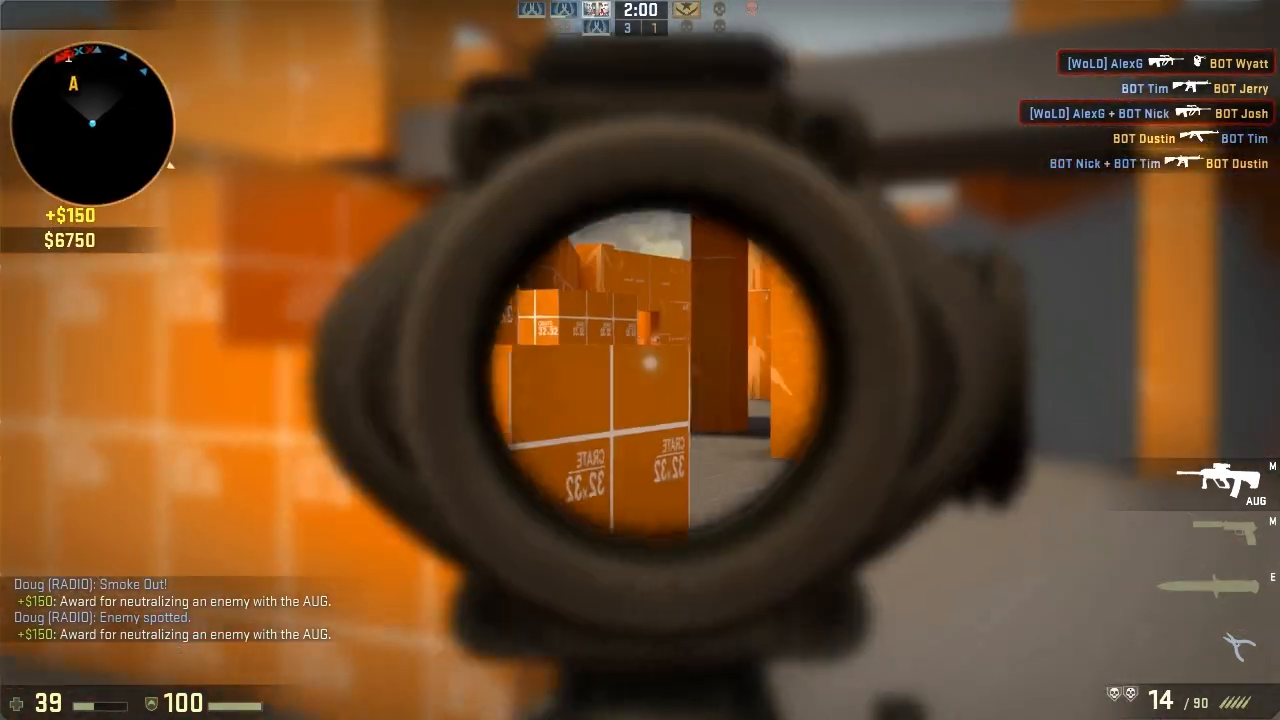
{"action": "right_click", "coordinate": [640, 360]}
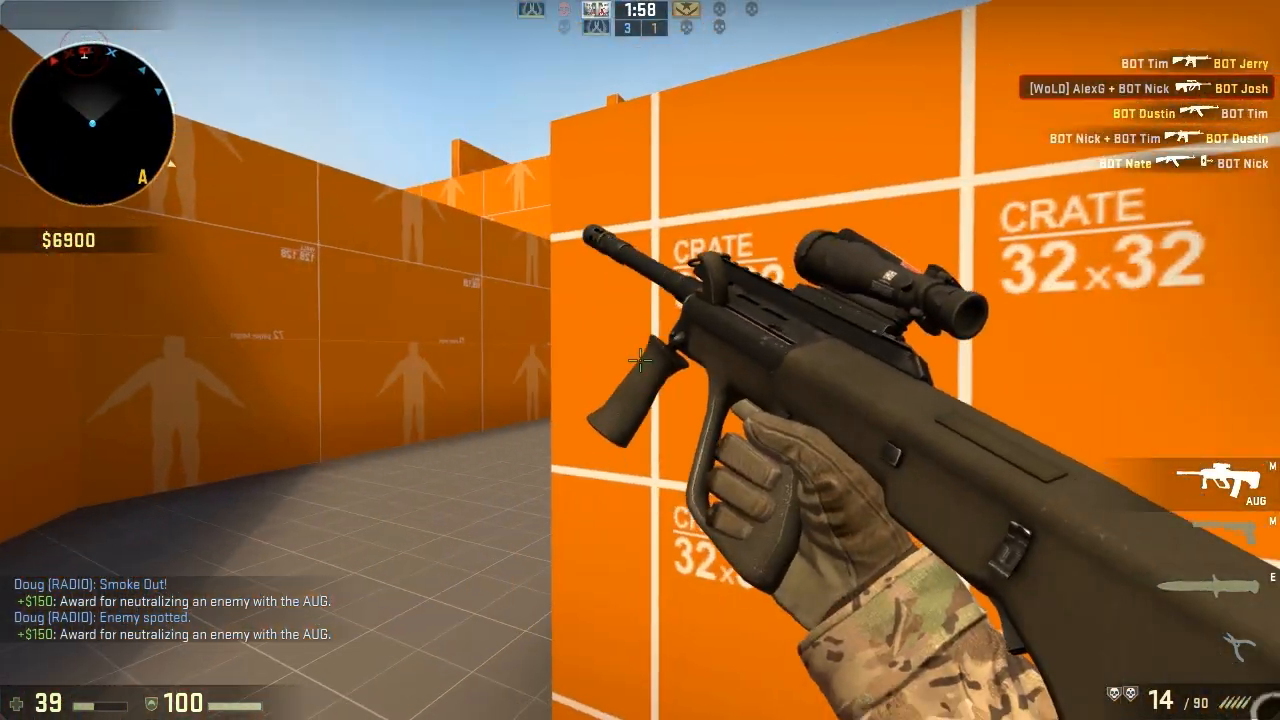
{"action": "key", "text": "w"}
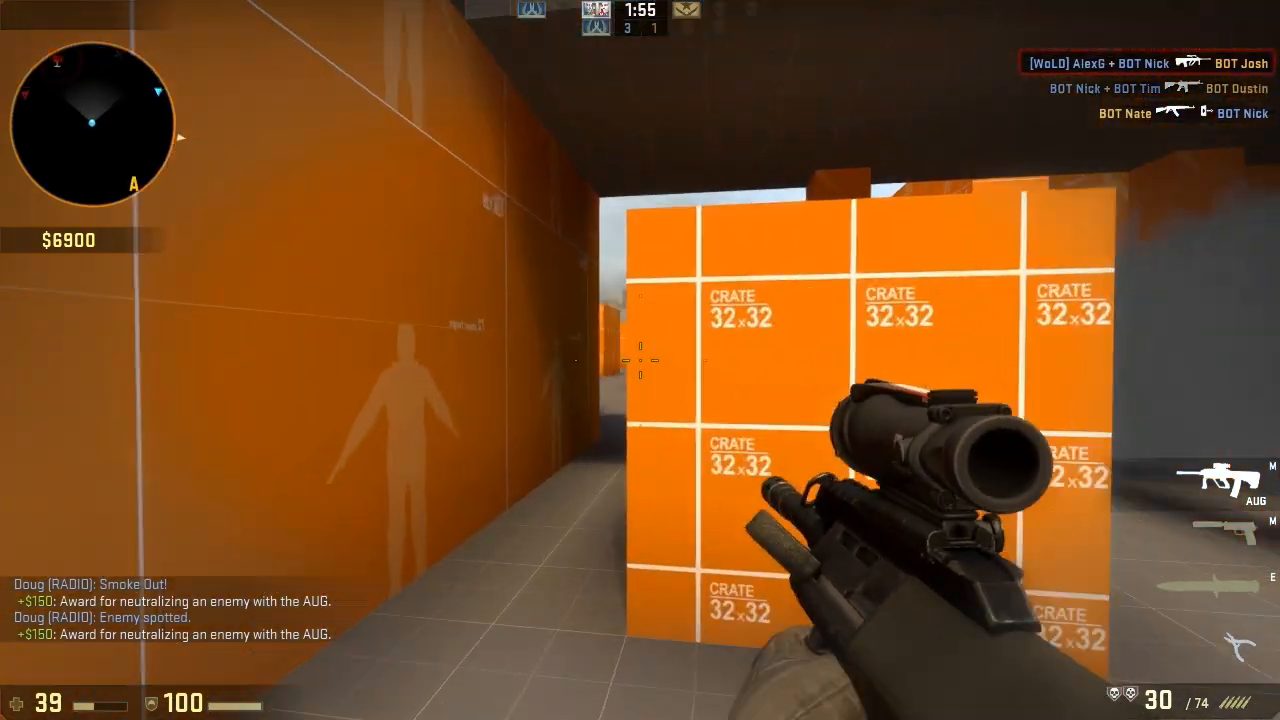
Check the angles around the underpass crates, the pillars and the side stairs through the AUG scope.
{"action": "right_click", "coordinate": [640, 360]}
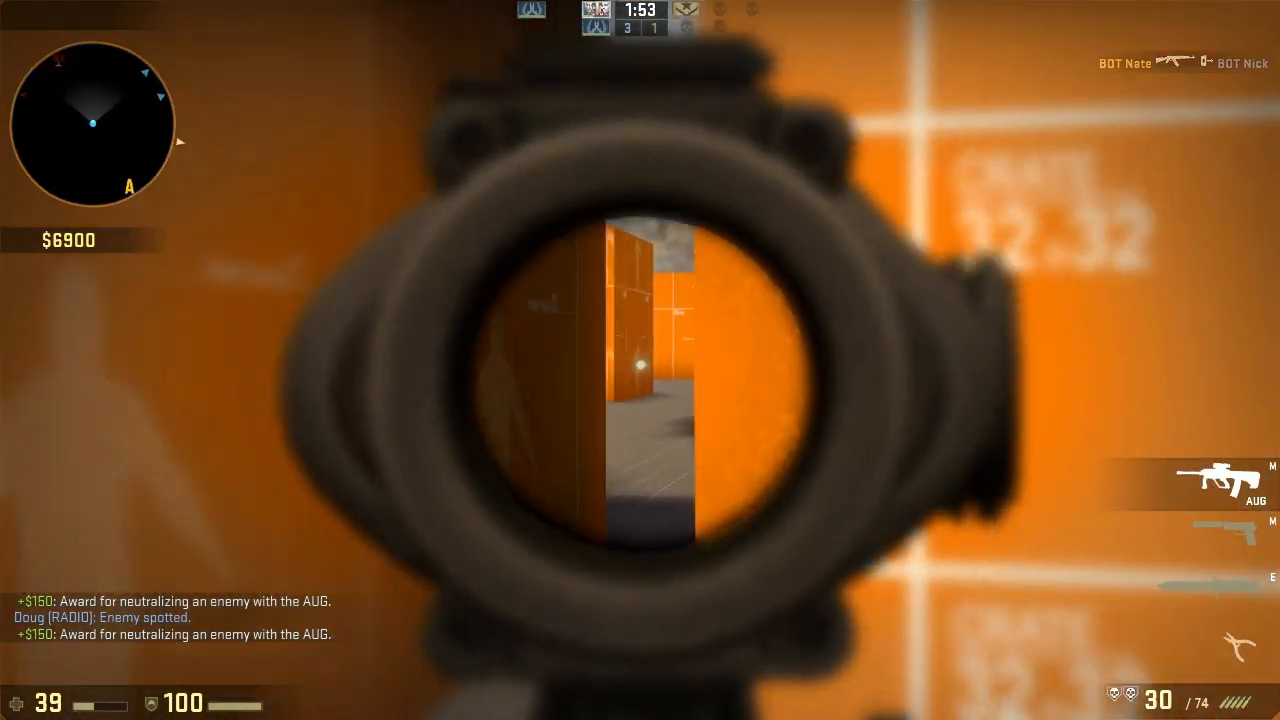
{"action": "right_click", "coordinate": [640, 360]}
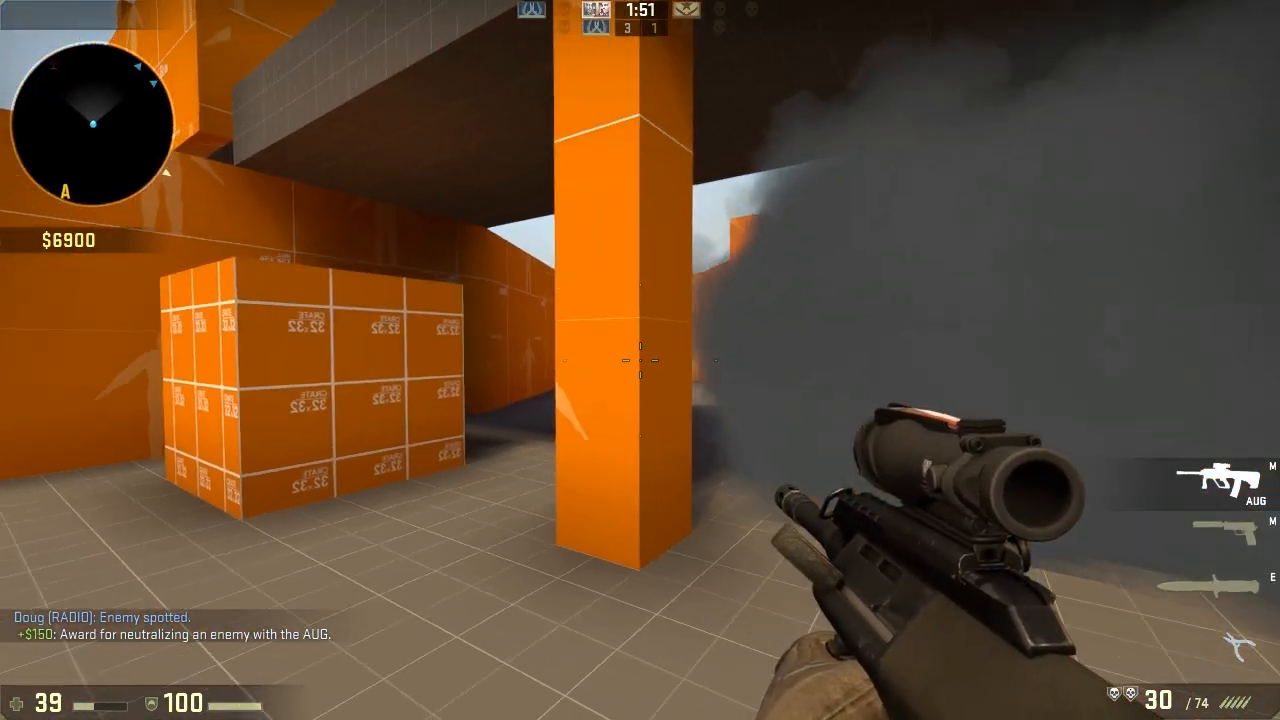
{"action": "right_click", "coordinate": [640, 360]}
{"action": "right_click", "coordinate": [640, 360]}
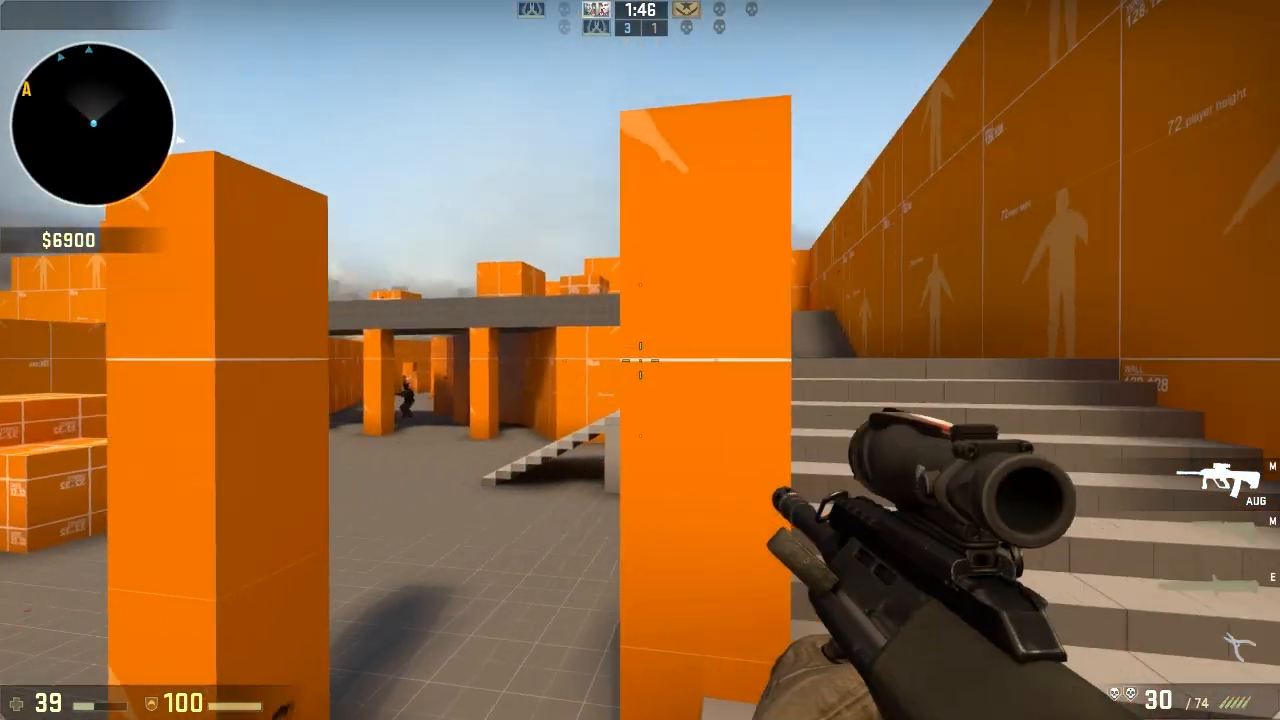
{"action": "right_click", "coordinate": [640, 360]}
{"action": "right_click", "coordinate": [640, 360]}
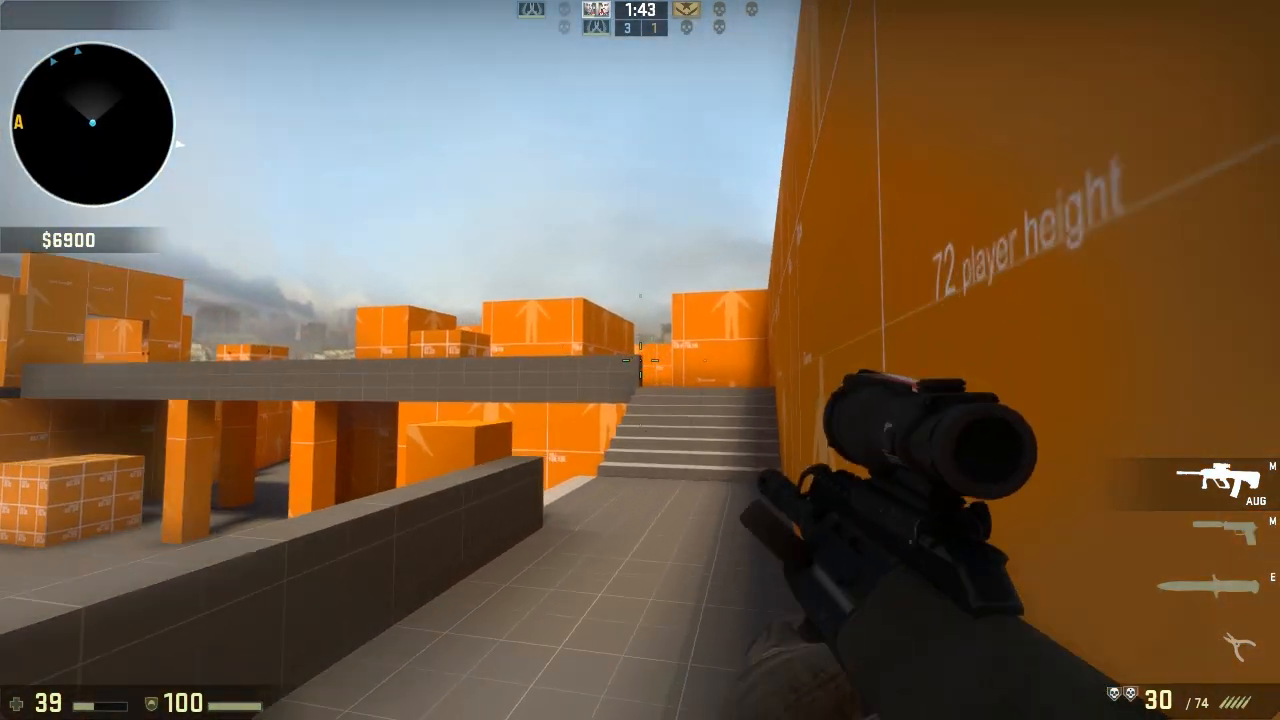
{"action": "right_click", "coordinate": [640, 360]}
{"action": "right_click", "coordinate": [640, 360]}
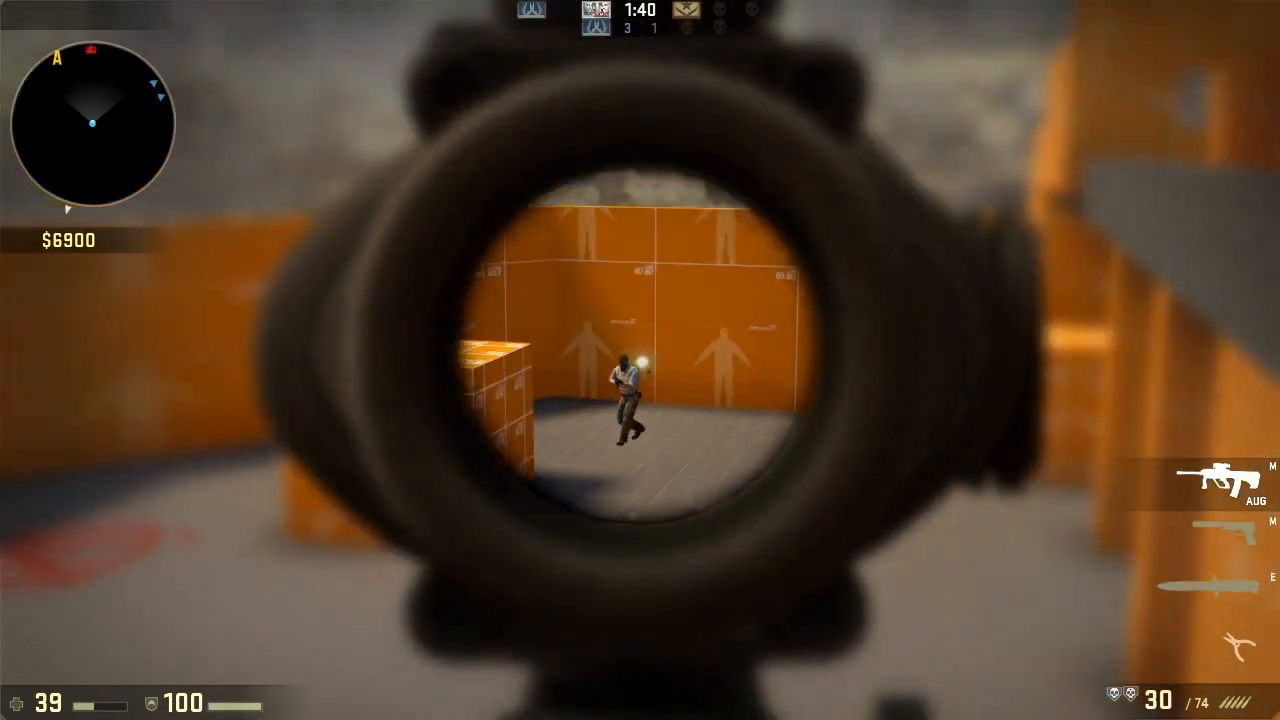
Test the view down onto bombsite A by shooting the last terrorist near the stacked crates with the scoped AUG.
{"action": "left_click", "coordinate": [640, 360]}
{"action": "left_click", "coordinate": [640, 360]}
{"action": "left_click", "coordinate": [640, 360]}
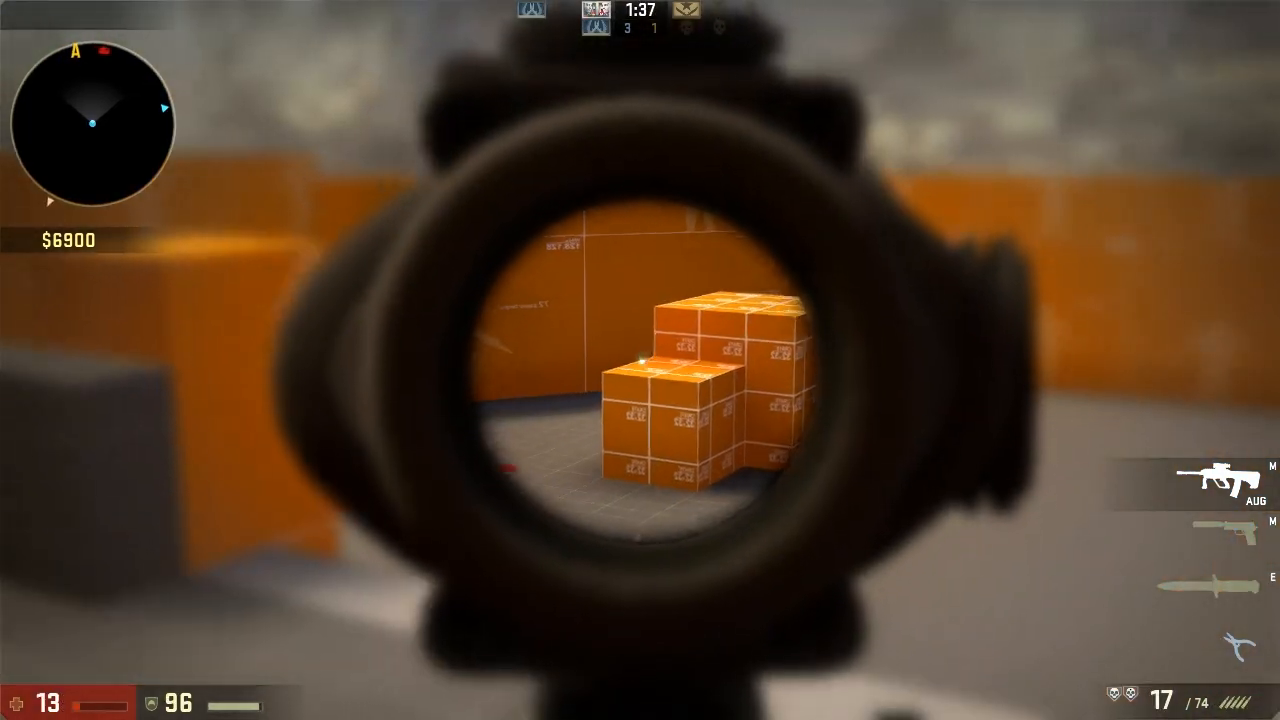
{"action": "left_click", "coordinate": [640, 360]}
{"action": "left_click", "coordinate": [640, 360]}
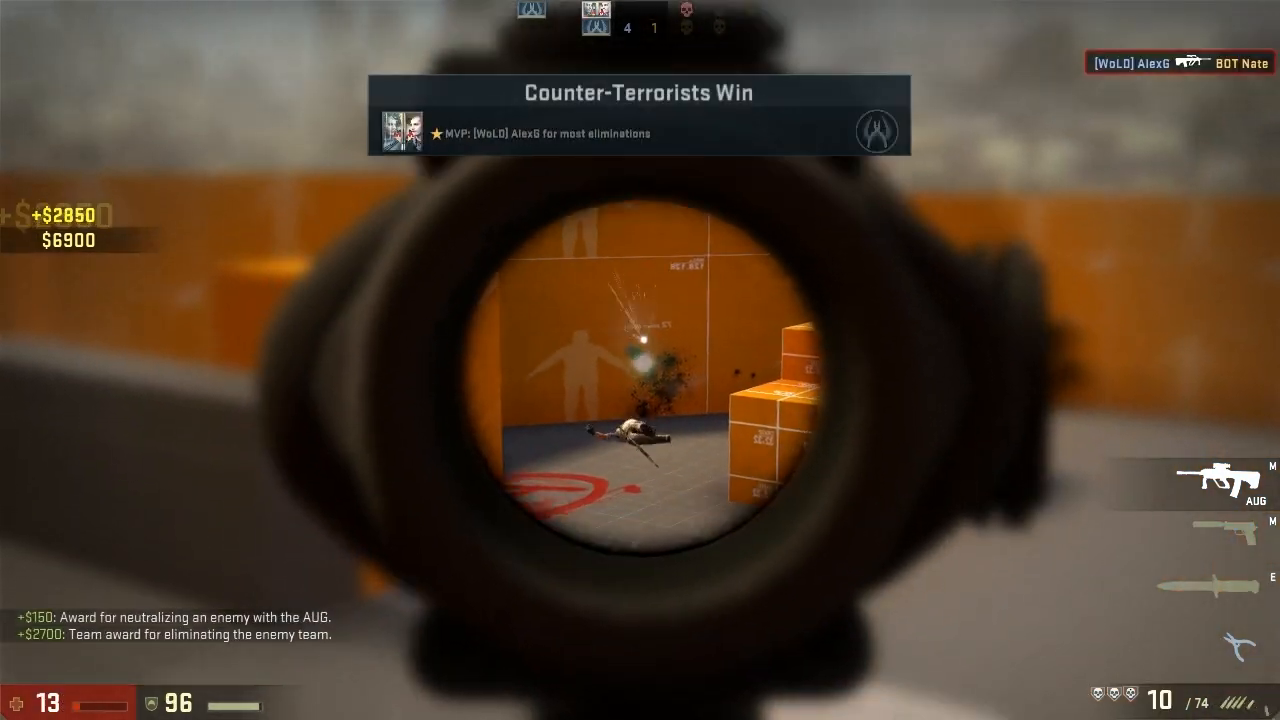
{"action": "right_click", "coordinate": [640, 360]}
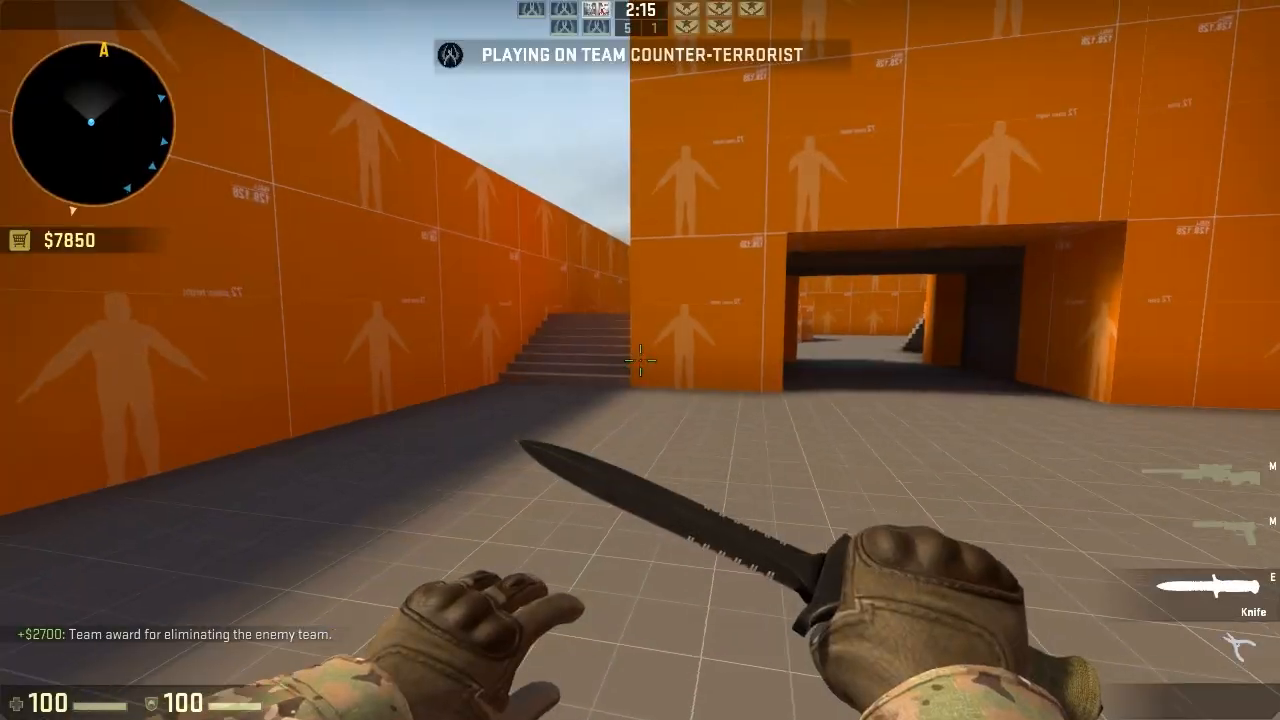
Playtest a new counter-terrorist round from spawn up the stairs and around the upper walls onto the raised walkway, ending with the AWP in hand.
{"action": "key", "text": "w"}
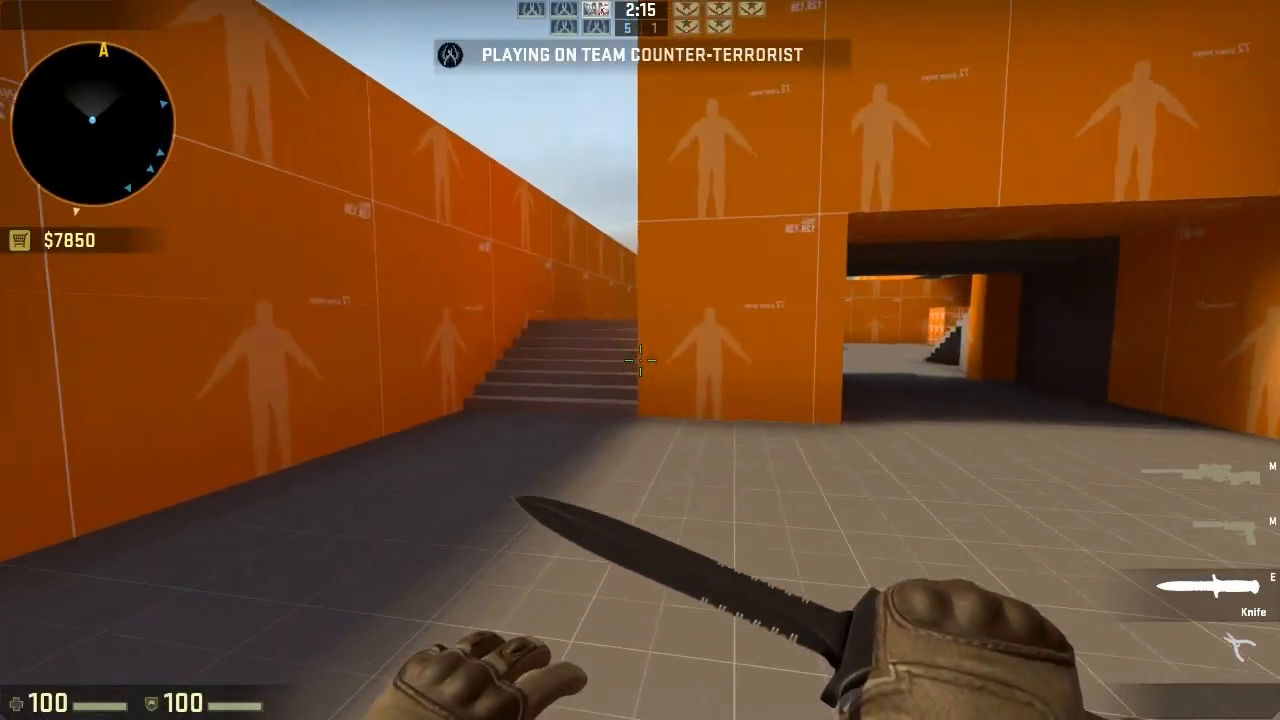
{"action": "key", "text": "w"}
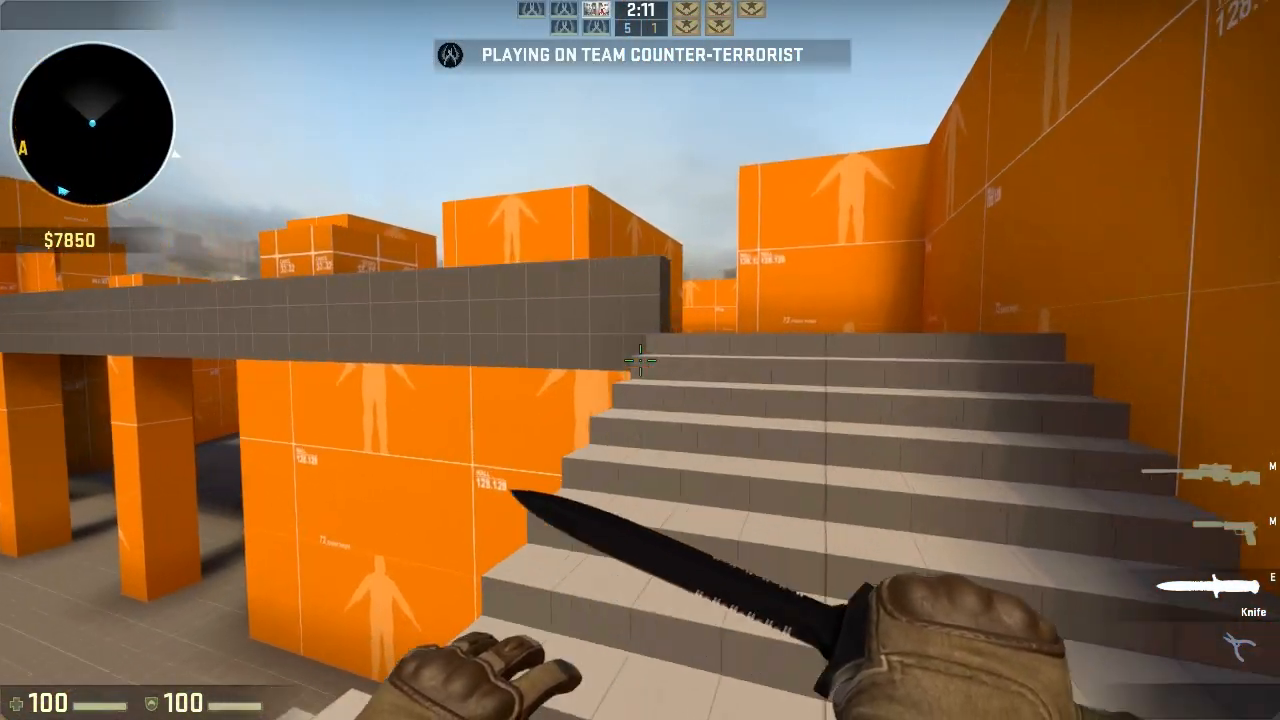
{"action": "key", "text": "w"}
{"action": "key", "text": "1"}
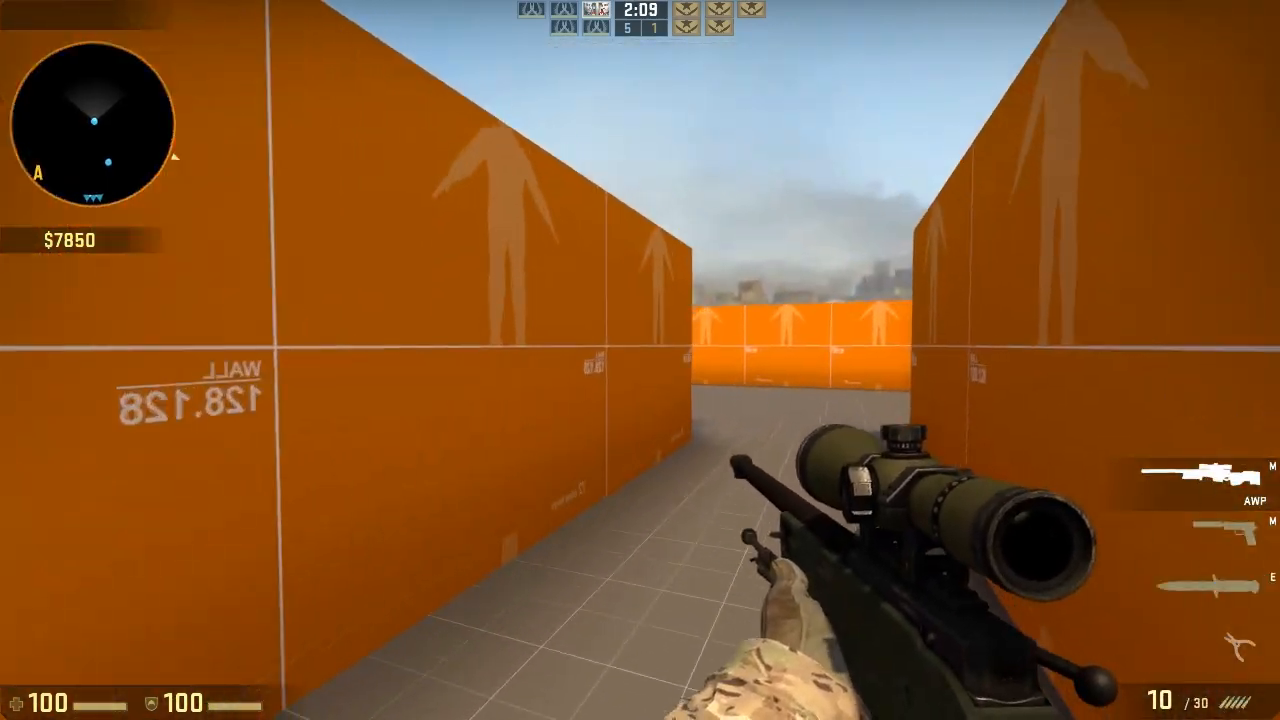
{"action": "right_click", "coordinate": [640, 360]}
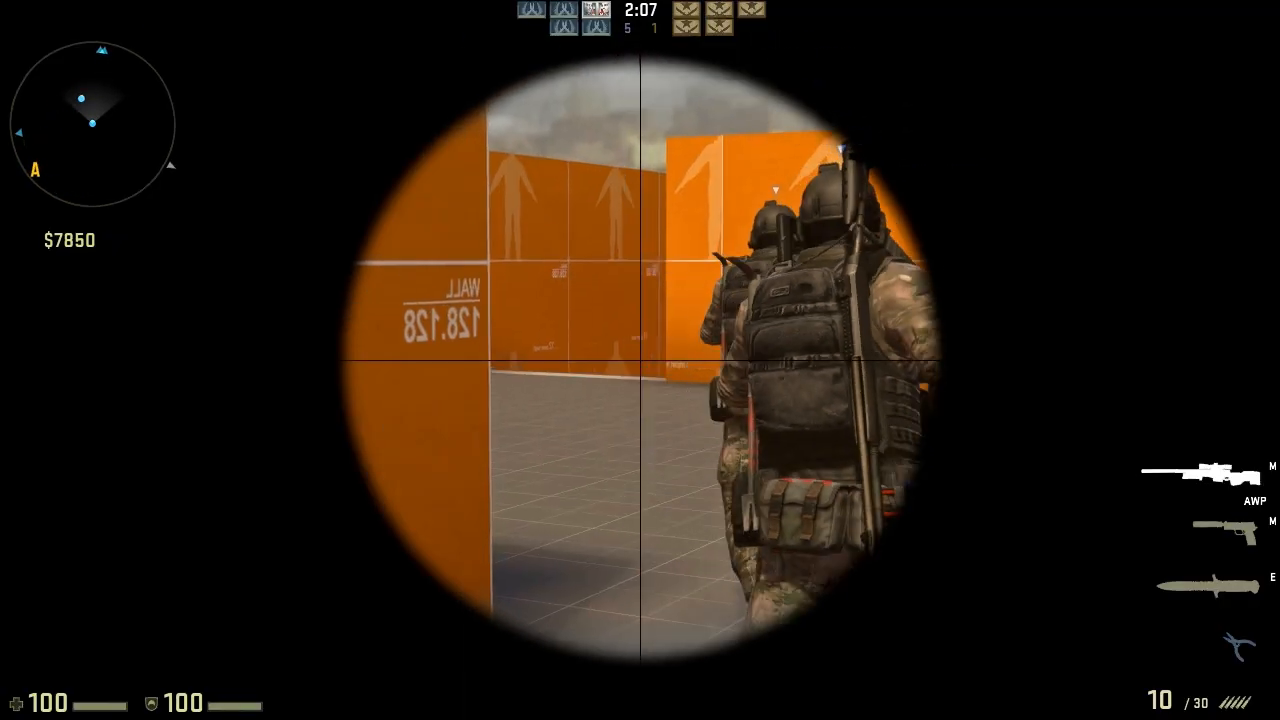
{"action": "key", "text": "2"}
{"action": "key", "text": "w"}
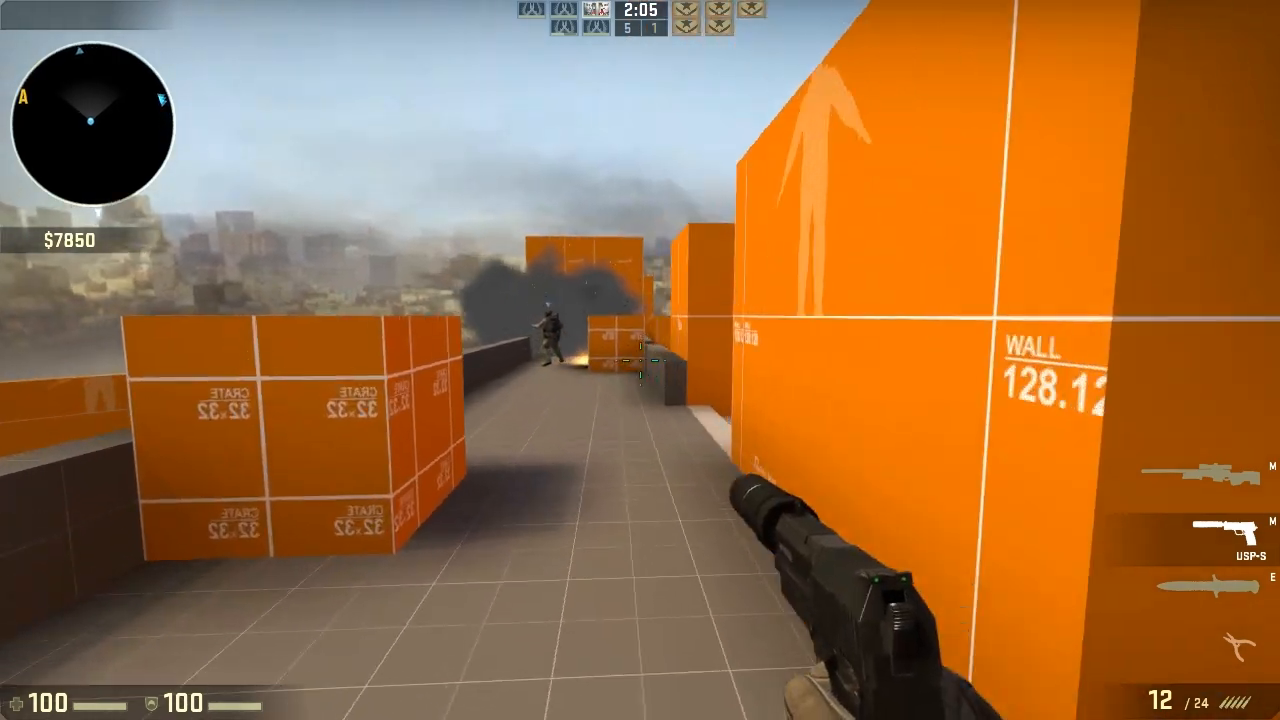
{"action": "key", "text": "1"}
{"action": "key", "text": "w"}
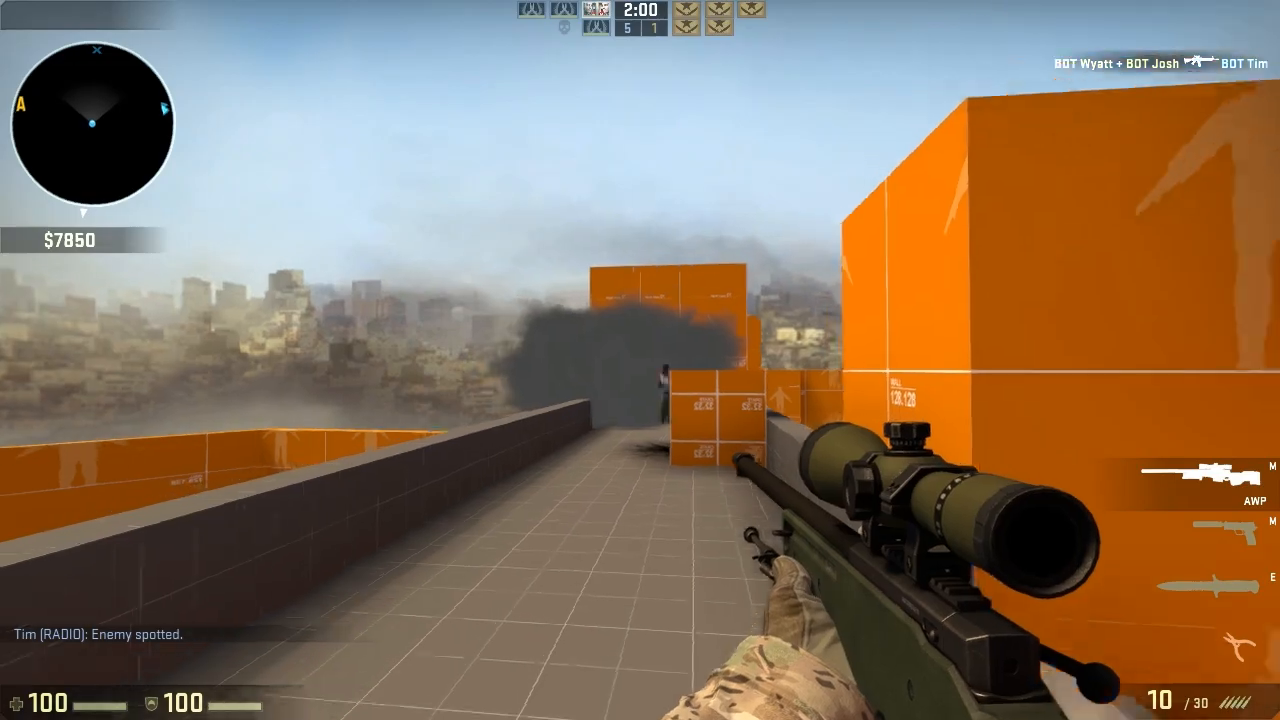
Test the long walkway sightline by sniping the terrorists around the crate with the AWP, quick-switching weapons between shots.
{"action": "right_click", "coordinate": [640, 360]}
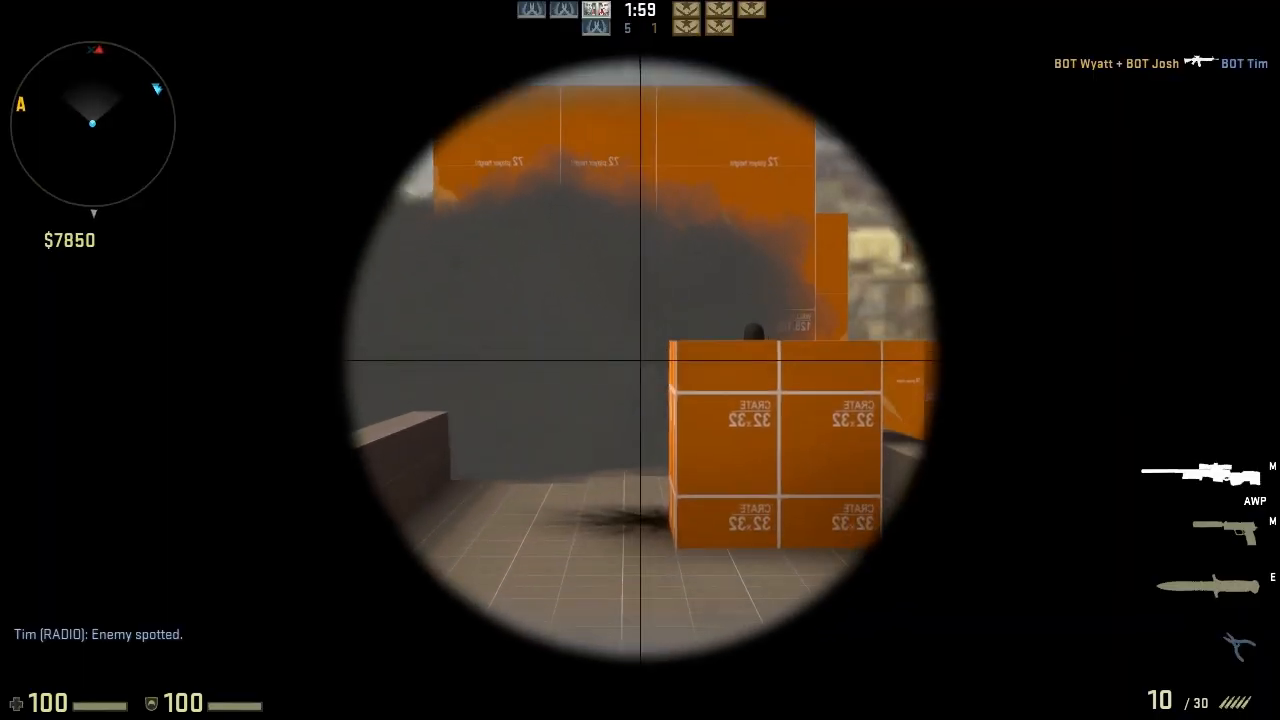
{"action": "key", "text": "s"}
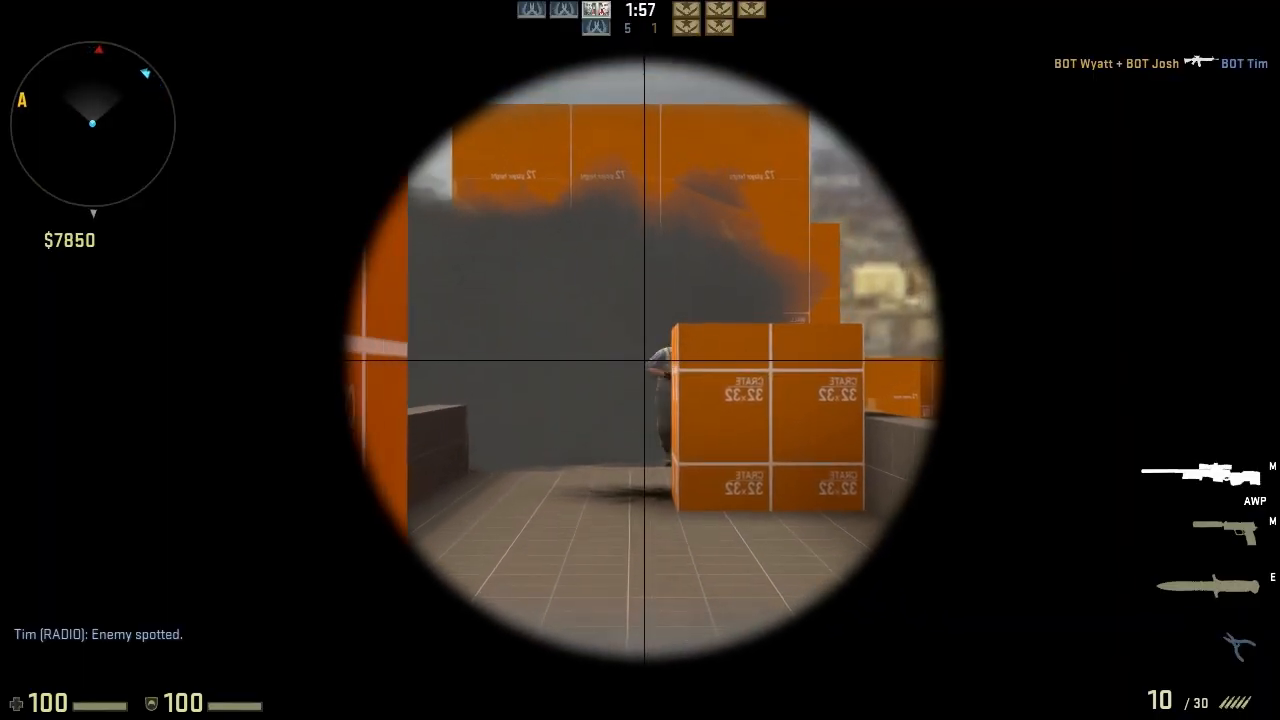
{"action": "left_click", "coordinate": [640, 360]}
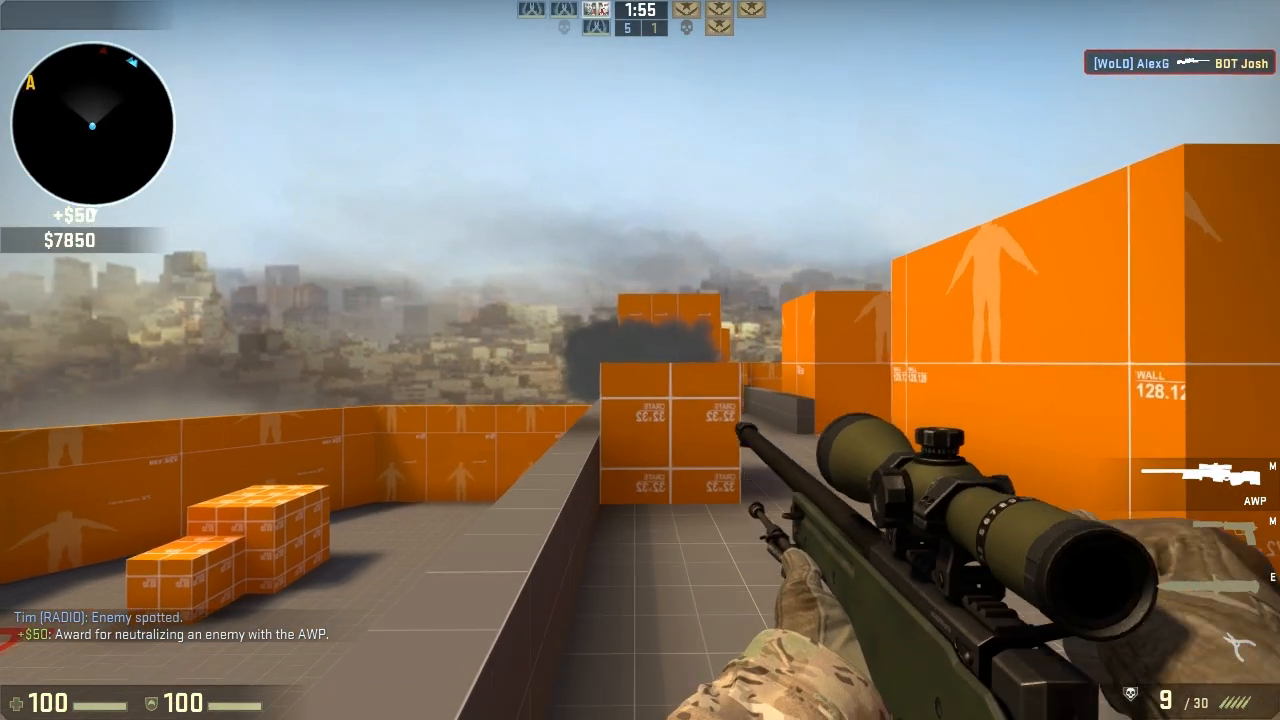
{"action": "right_click", "coordinate": [640, 360]}
{"action": "left_click", "coordinate": [640, 360]}
{"action": "key", "text": "q"}
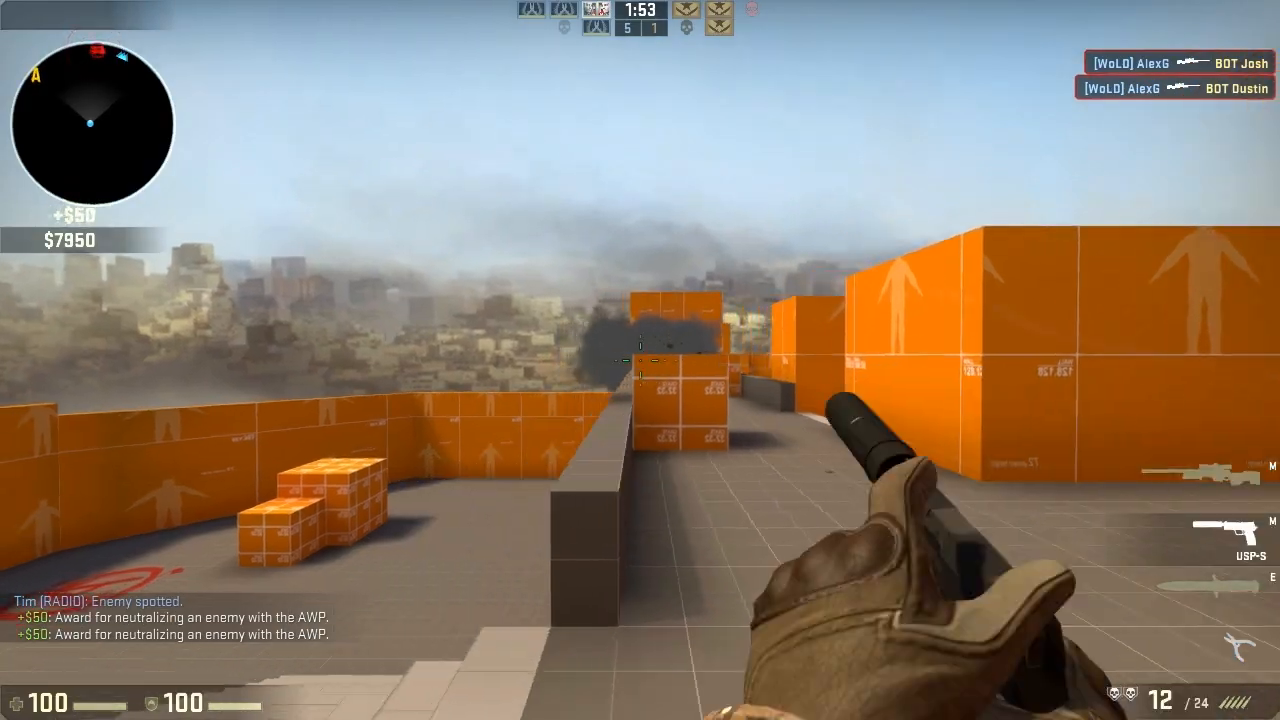
{"action": "key", "text": "q"}
{"action": "right_click", "coordinate": [640, 360]}
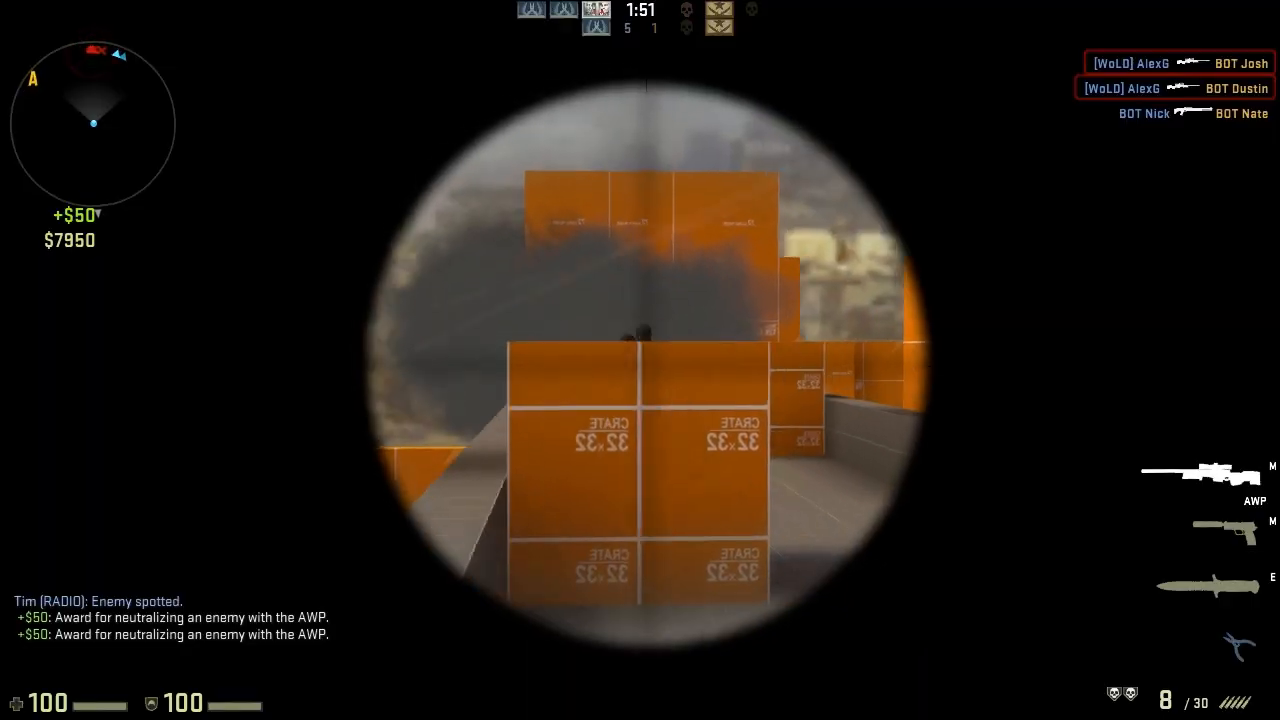
{"action": "left_click", "coordinate": [640, 360]}
{"action": "key", "text": "q"}
{"action": "key", "text": "q"}
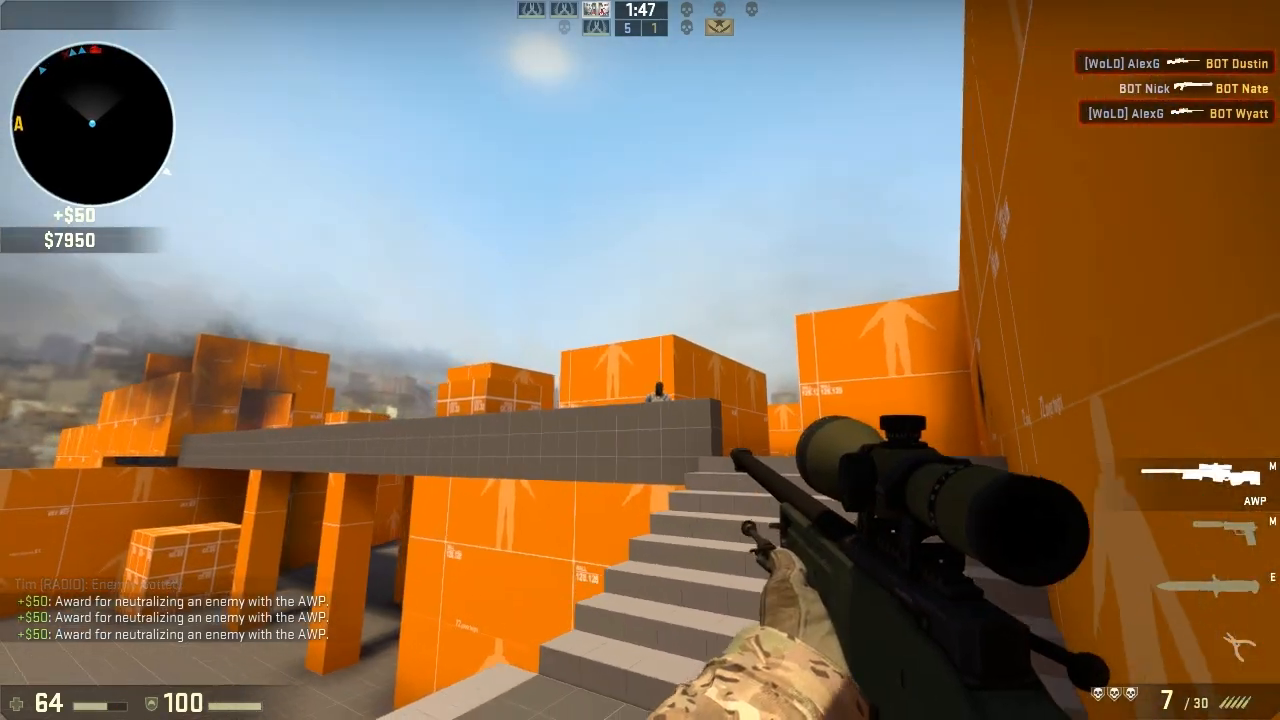
Test the sightline from the side stairs to the raised walkway by firing at the remaining terrorist with the AWP and the USP-S.
{"action": "right_click", "coordinate": [640, 360]}
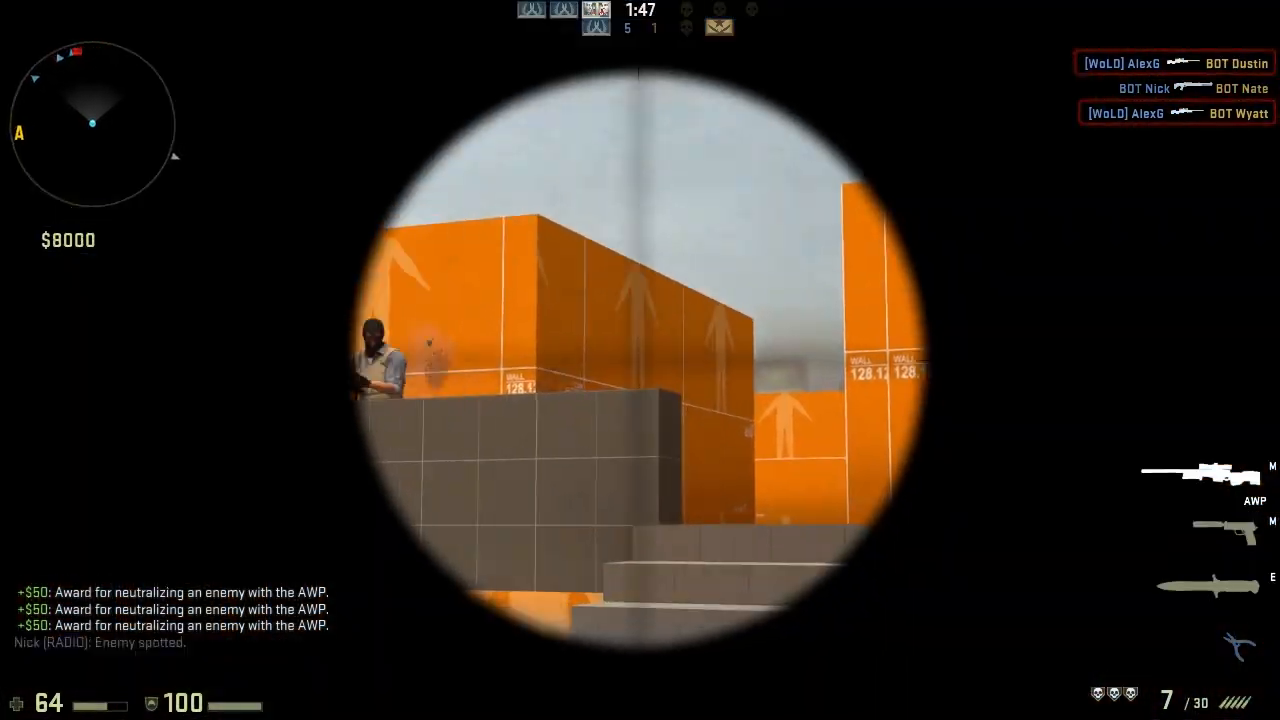
{"action": "left_click", "coordinate": [640, 360]}
{"action": "key", "text": "q"}
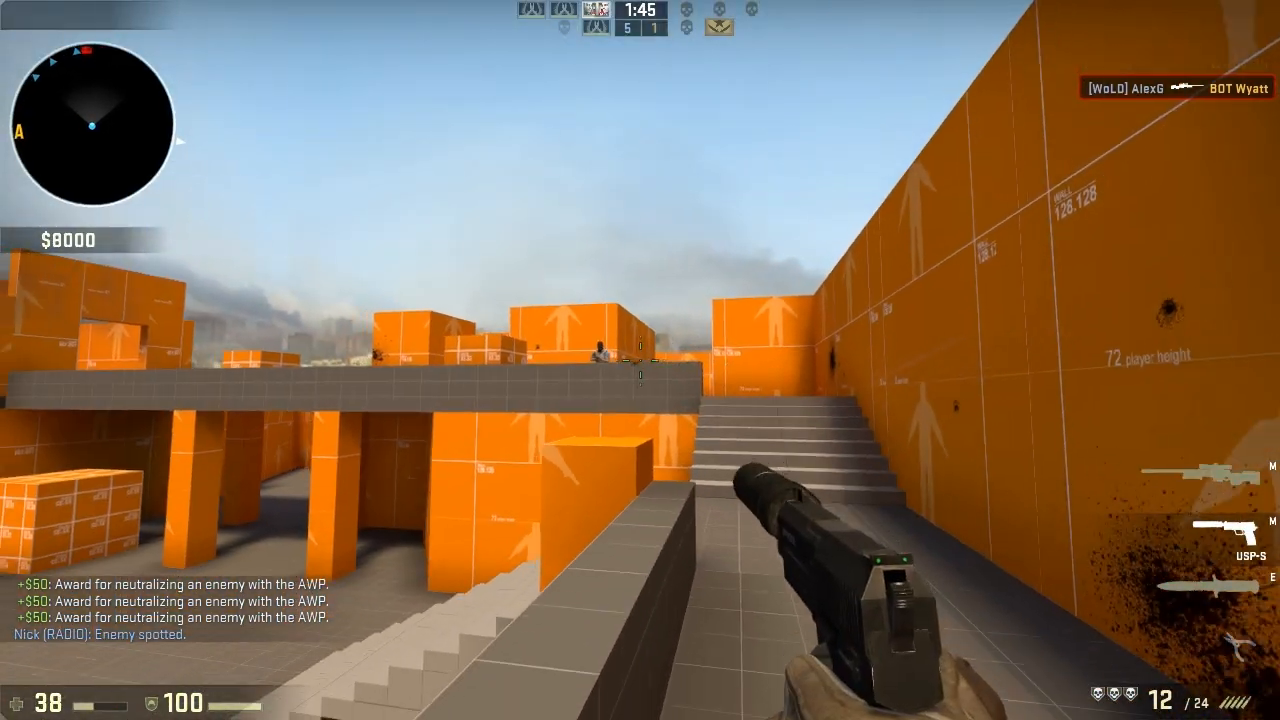
{"action": "left_click", "coordinate": [640, 360]}
{"action": "left_click", "coordinate": [640, 360]}
{"action": "left_click", "coordinate": [640, 360]}
{"action": "left_click", "coordinate": [640, 360]}
{"action": "left_click", "coordinate": [640, 360]}
{"action": "left_click", "coordinate": [640, 360]}
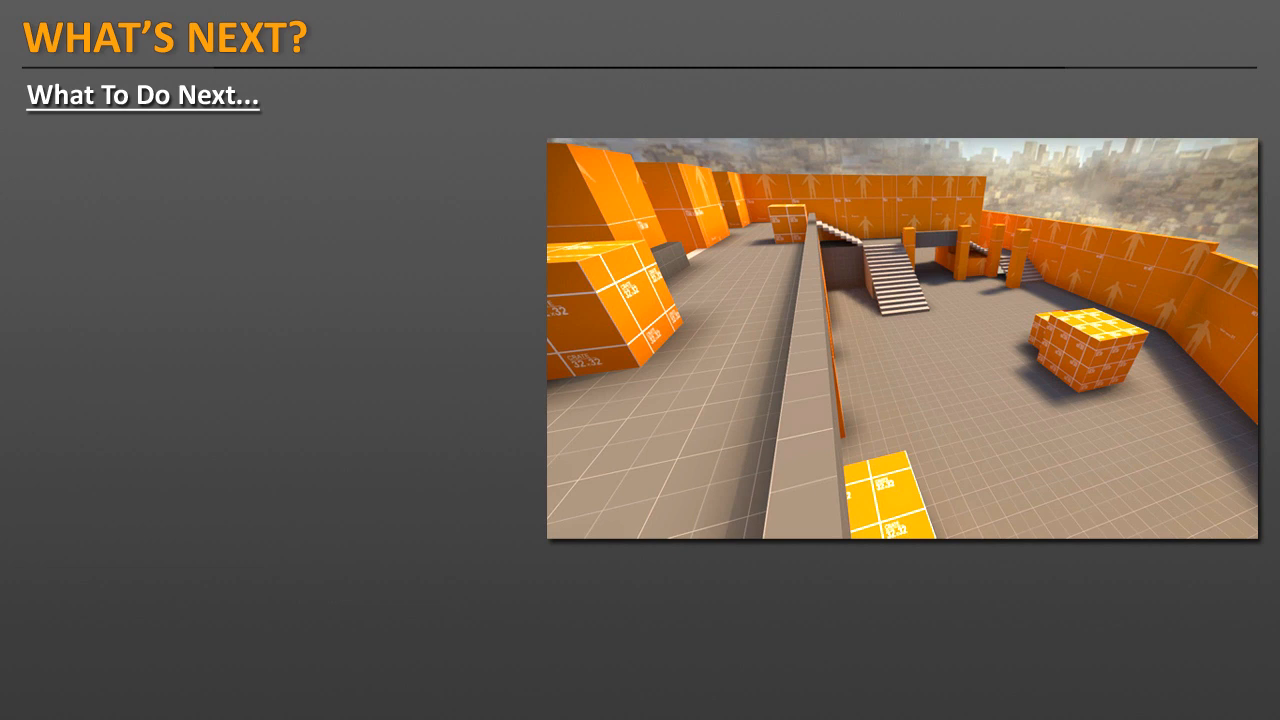
{"action": "key", "text": "Right"}
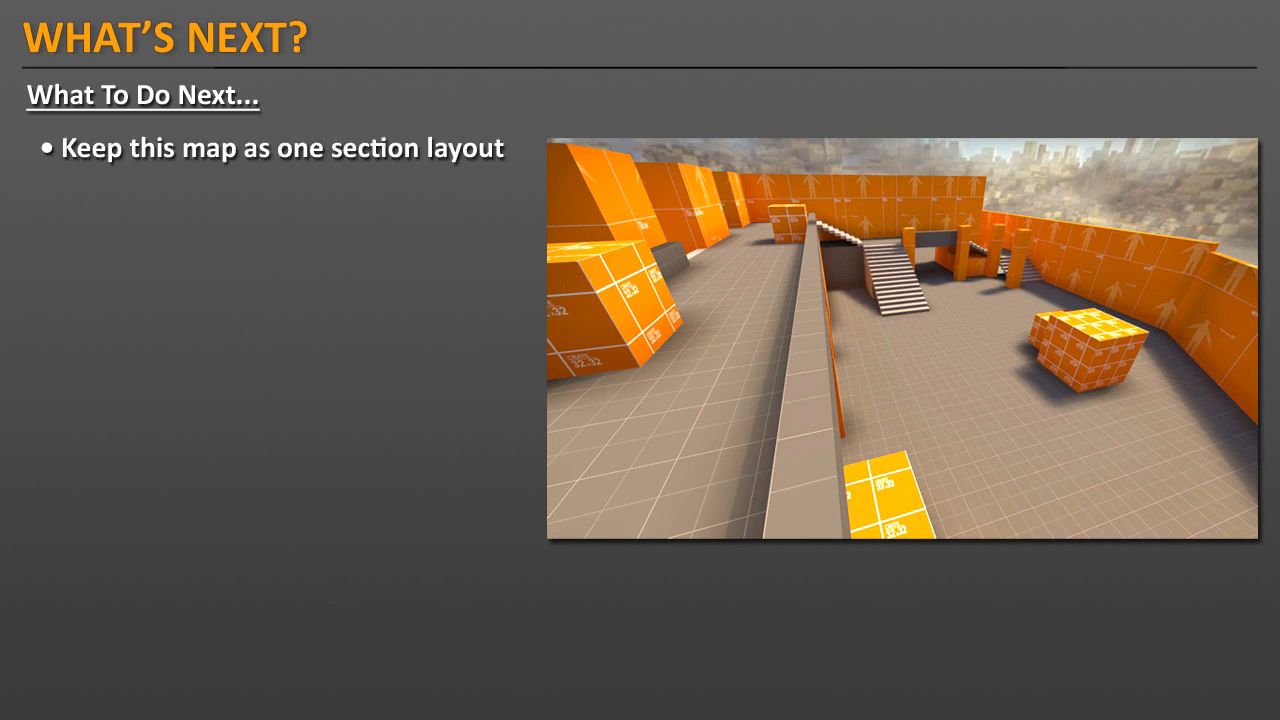